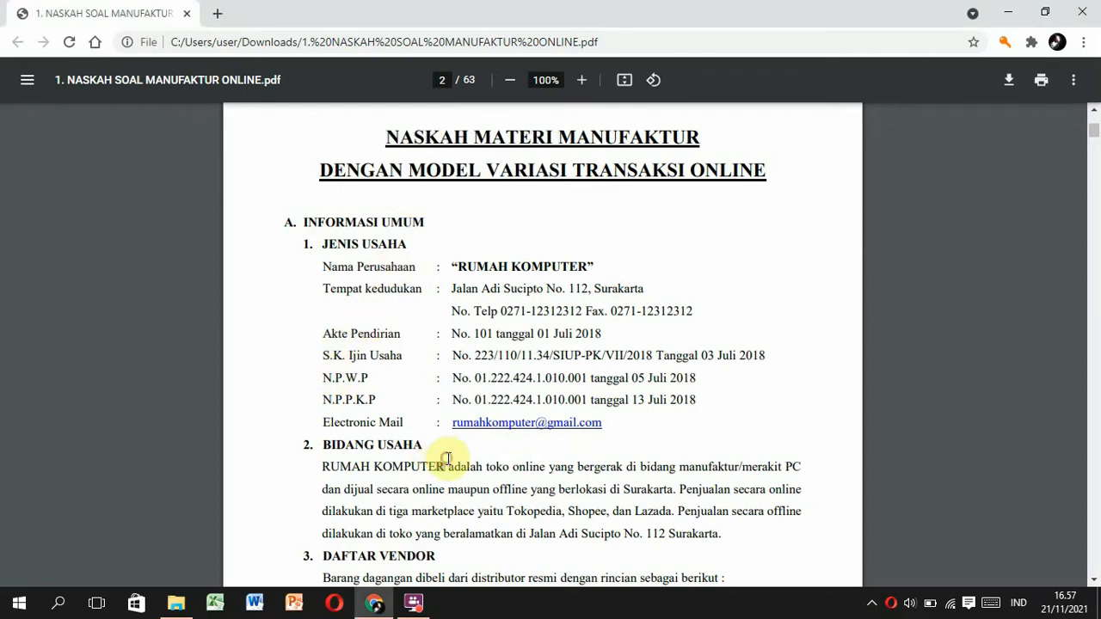
# Scroll to page 2 and mark the BIDANG USAHA business description paragraph.
pyautogui.scroll(-3, 447, 457)
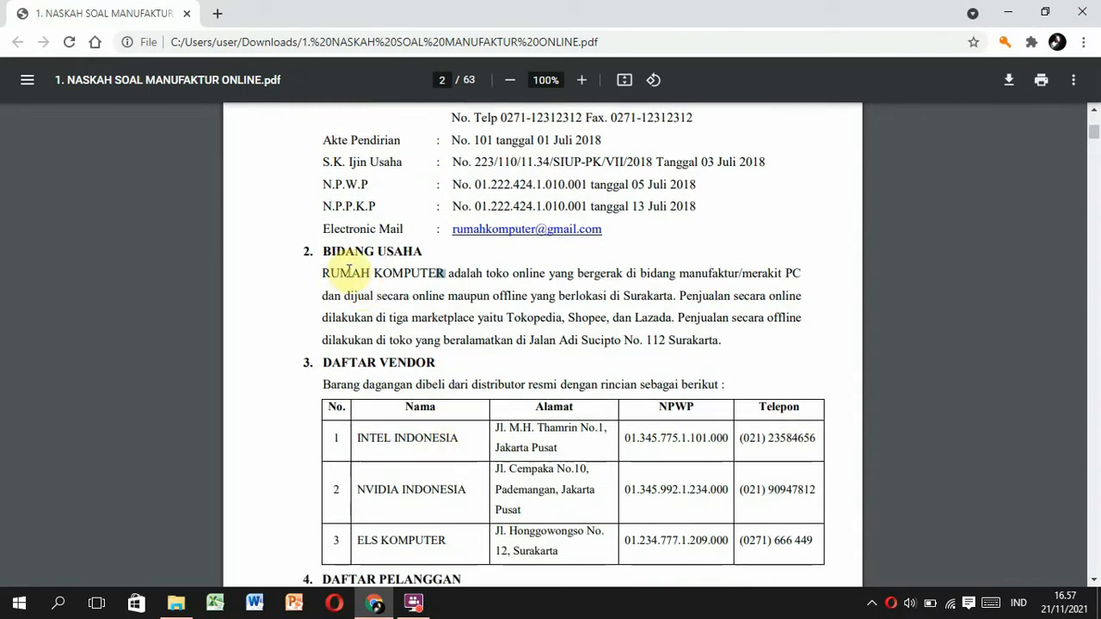
pyautogui.moveTo(316, 274); pyautogui.dragTo(736, 348)
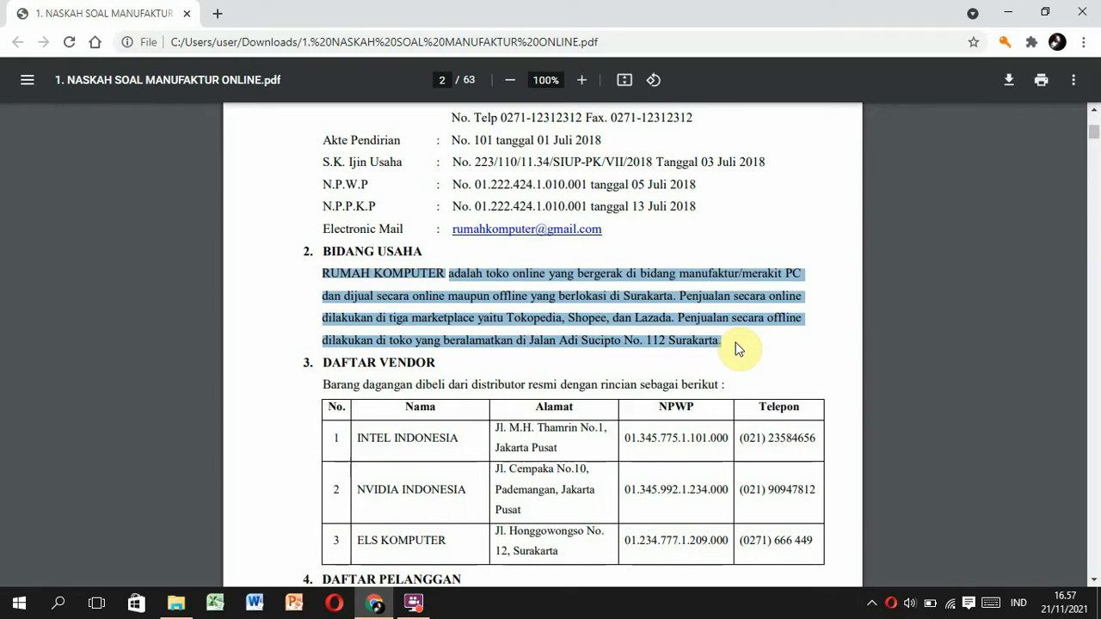
pyautogui.click(735, 348)
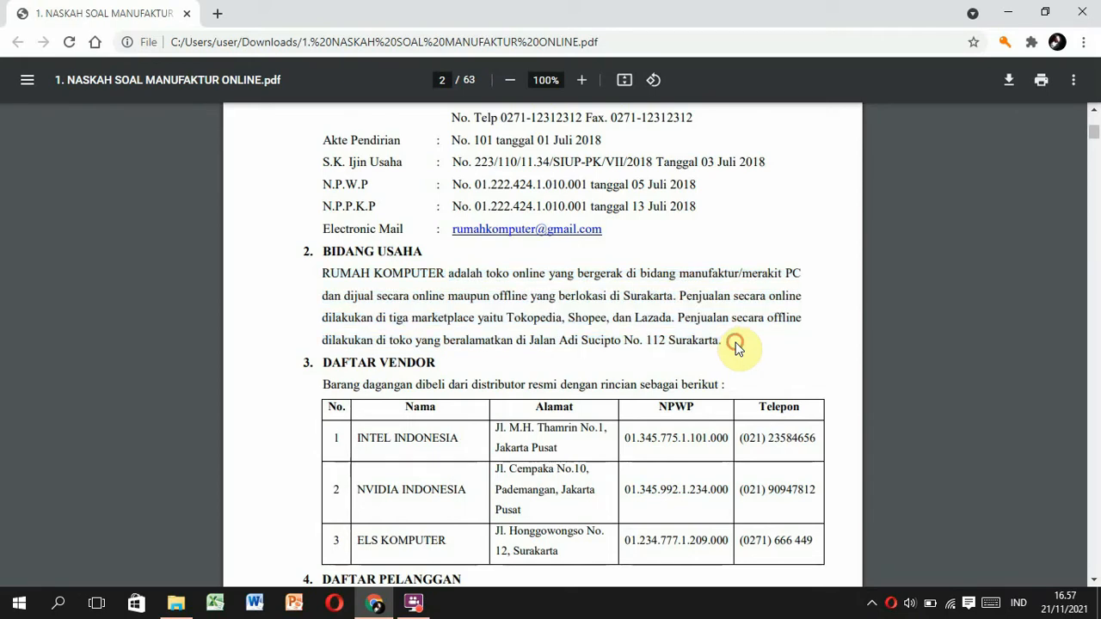
pyautogui.scroll(-5, 735, 348)
# Mark the SAK-ETAP standard, Accrual Basis rule and 12 bulan accounting period.
pyautogui.scroll(-8, 735, 348)
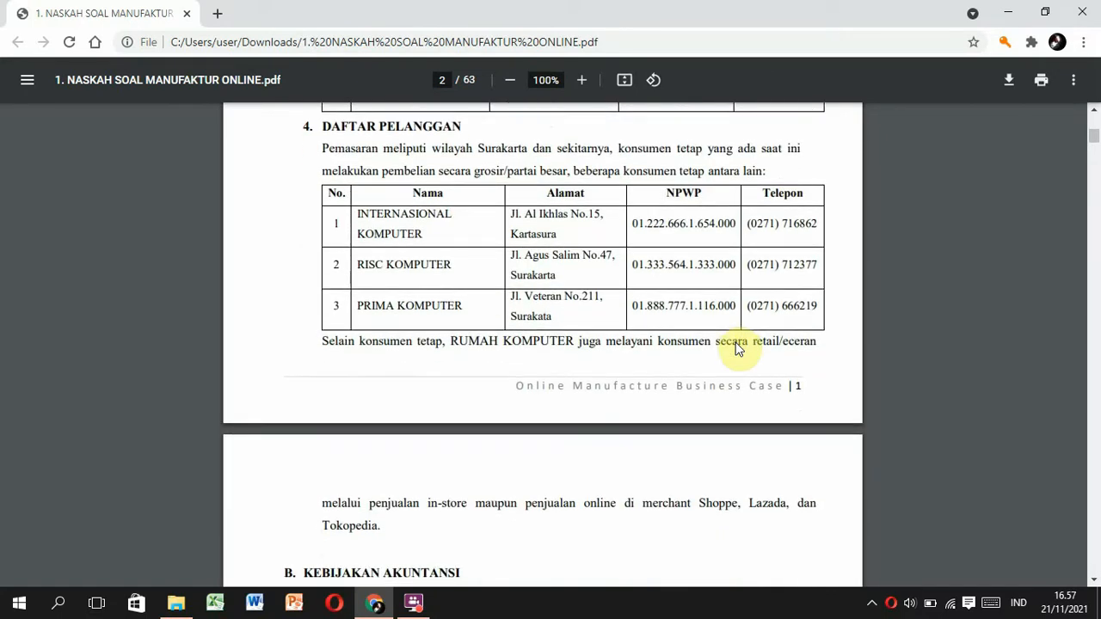
pyautogui.scroll(-1, 735, 348)
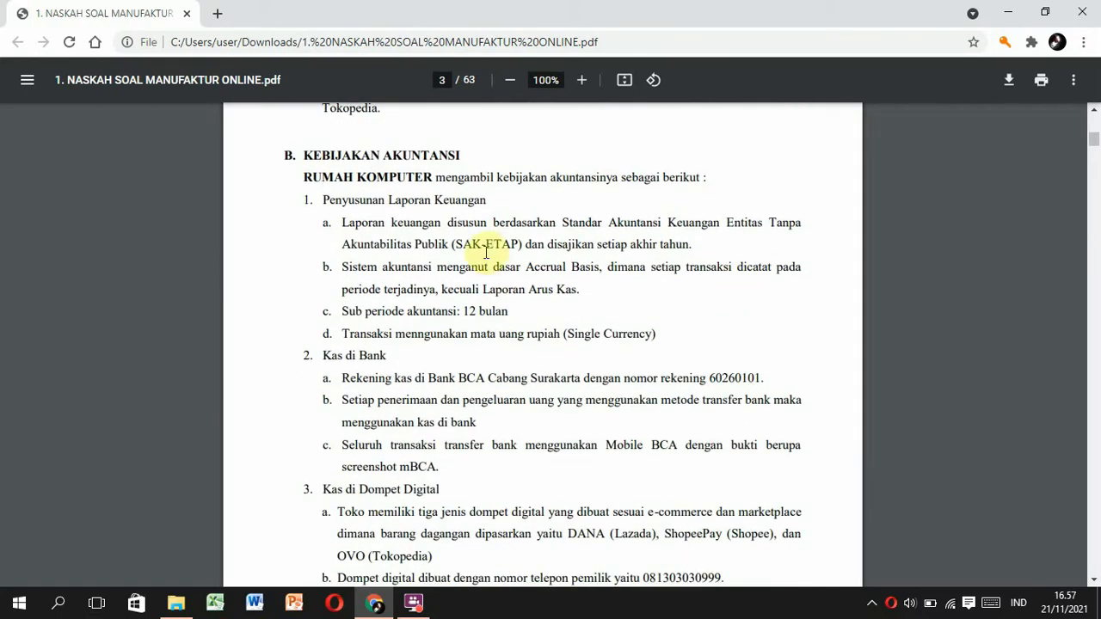
pyautogui.moveTo(447, 244); pyautogui.dragTo(528, 244)
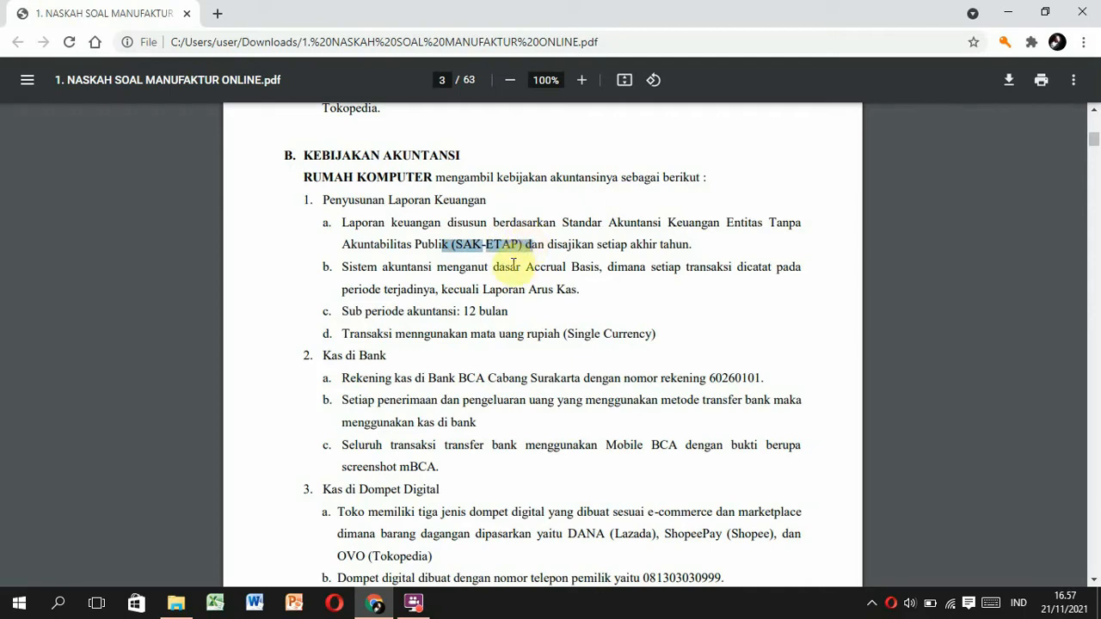
pyautogui.moveTo(525, 267); pyautogui.dragTo(601, 268)
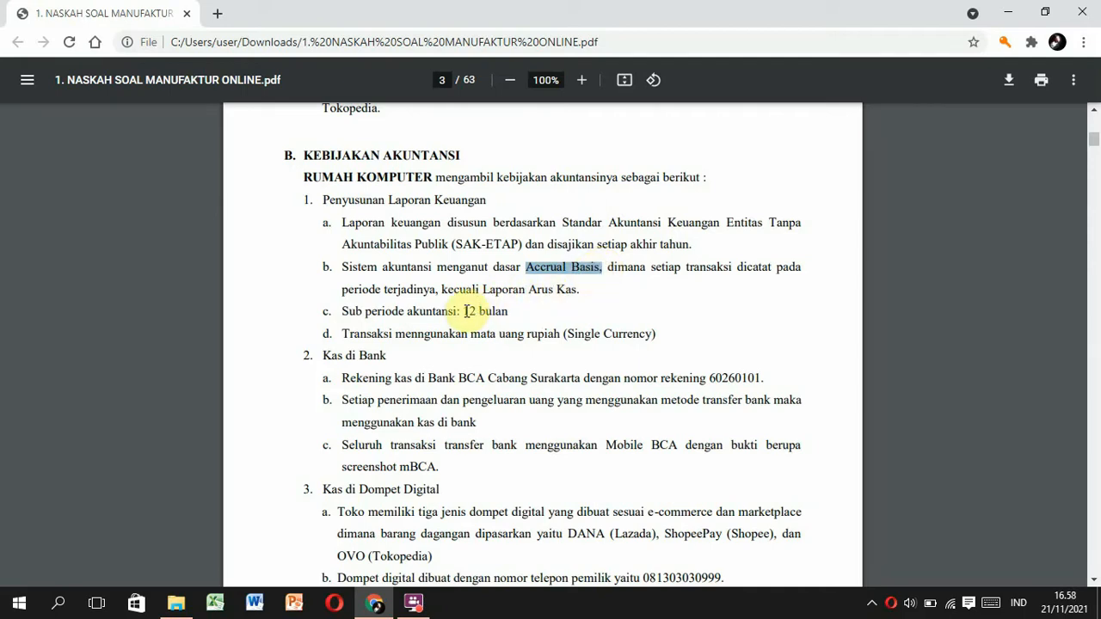
pyautogui.moveTo(464, 312); pyautogui.dragTo(519, 315)
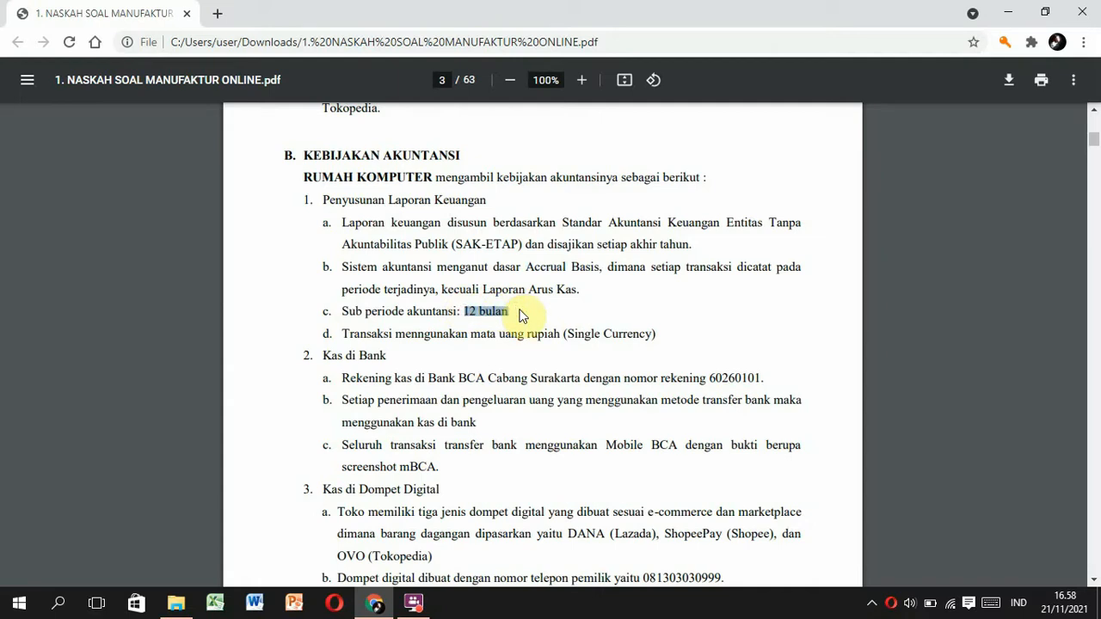
pyautogui.click(403, 359)
pyautogui.scroll(-3, 404, 361)
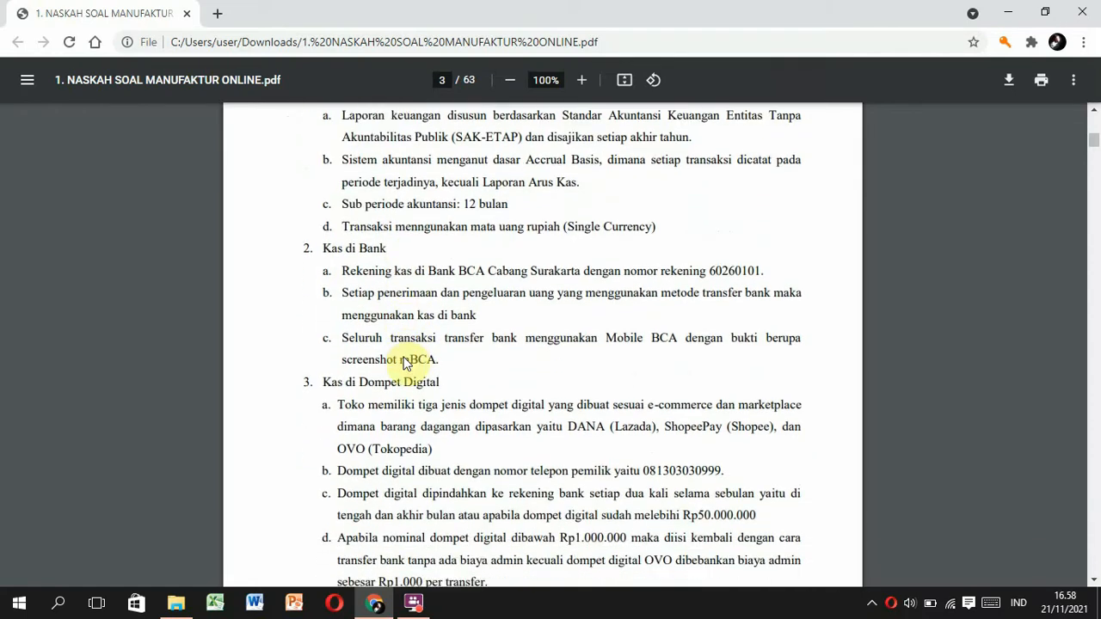
# Mark the Kas di Bank, Kas di Dompet Digital and Kas di Tangan cash policies.
pyautogui.moveTo(317, 163); pyautogui.dragTo(392, 164)
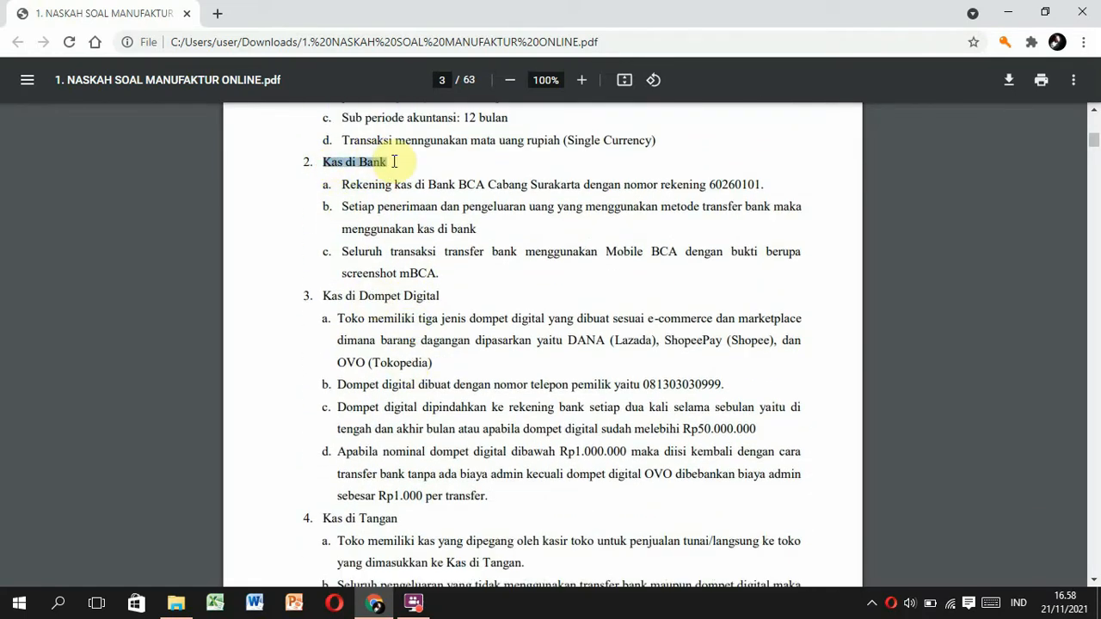
pyautogui.moveTo(342, 209); pyautogui.dragTo(767, 213)
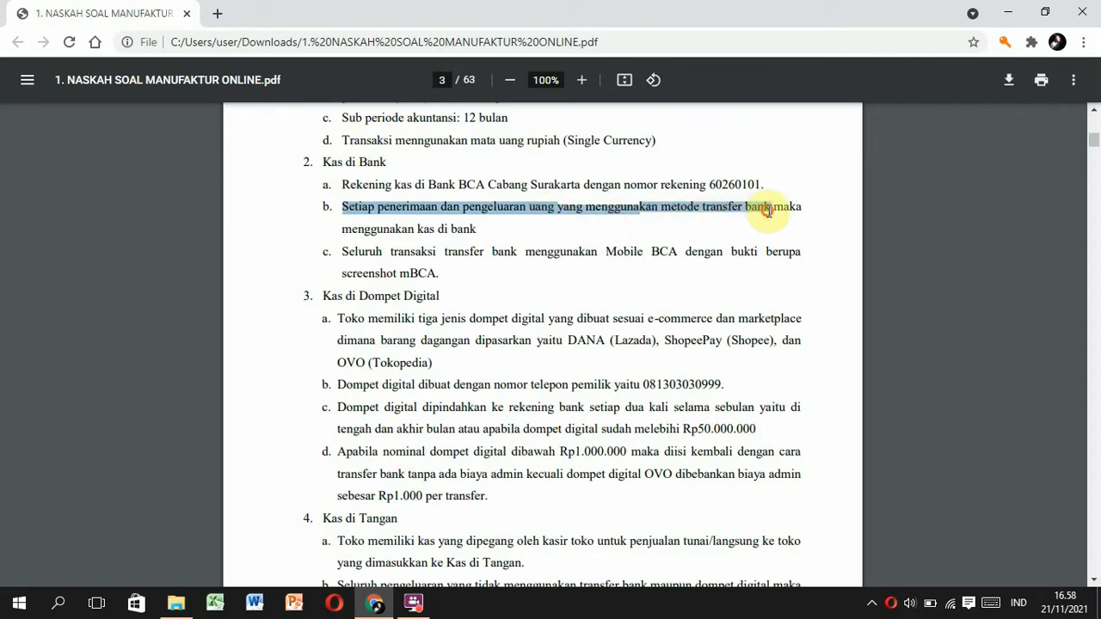
pyautogui.moveTo(319, 296); pyautogui.dragTo(455, 297)
pyautogui.moveTo(561, 341); pyautogui.dragTo(432, 362)
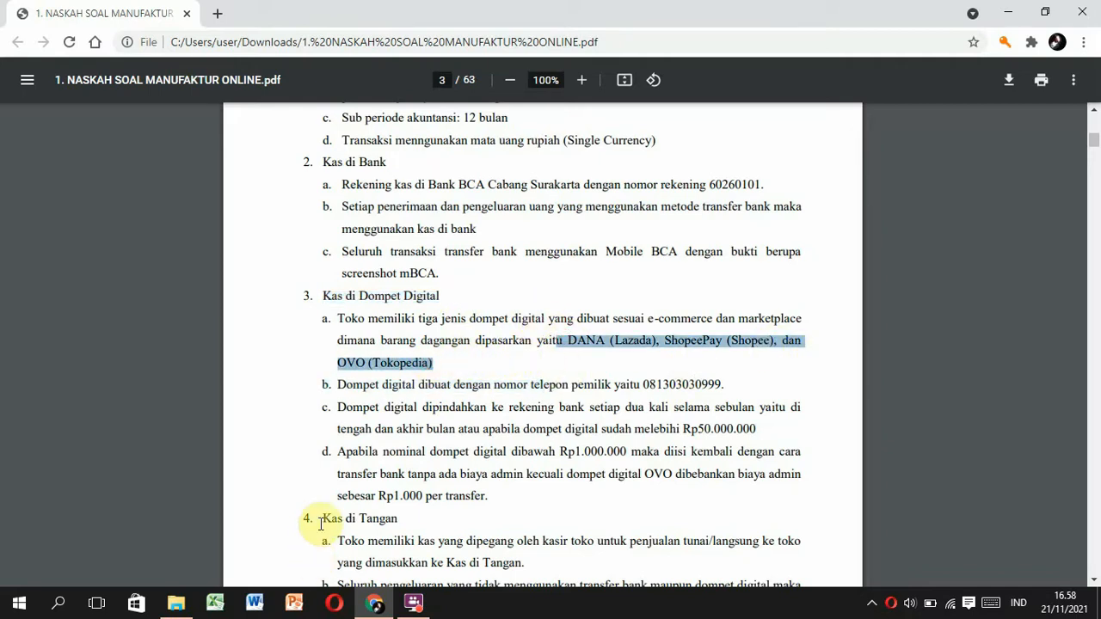
pyautogui.scroll(-3, 318, 520)
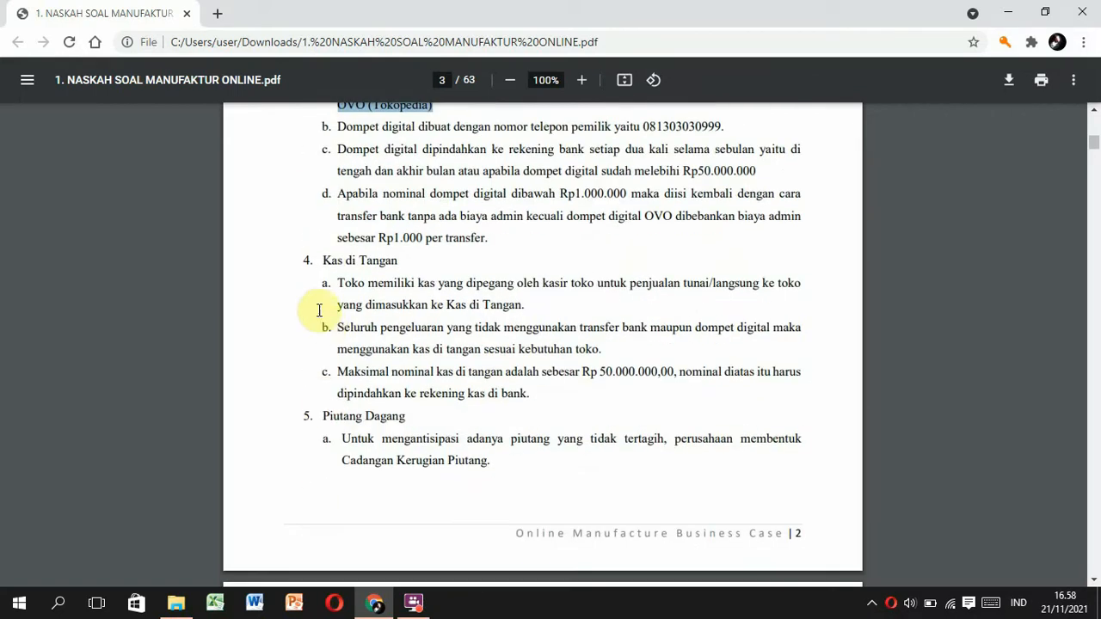
pyautogui.moveTo(318, 256); pyautogui.dragTo(426, 283)
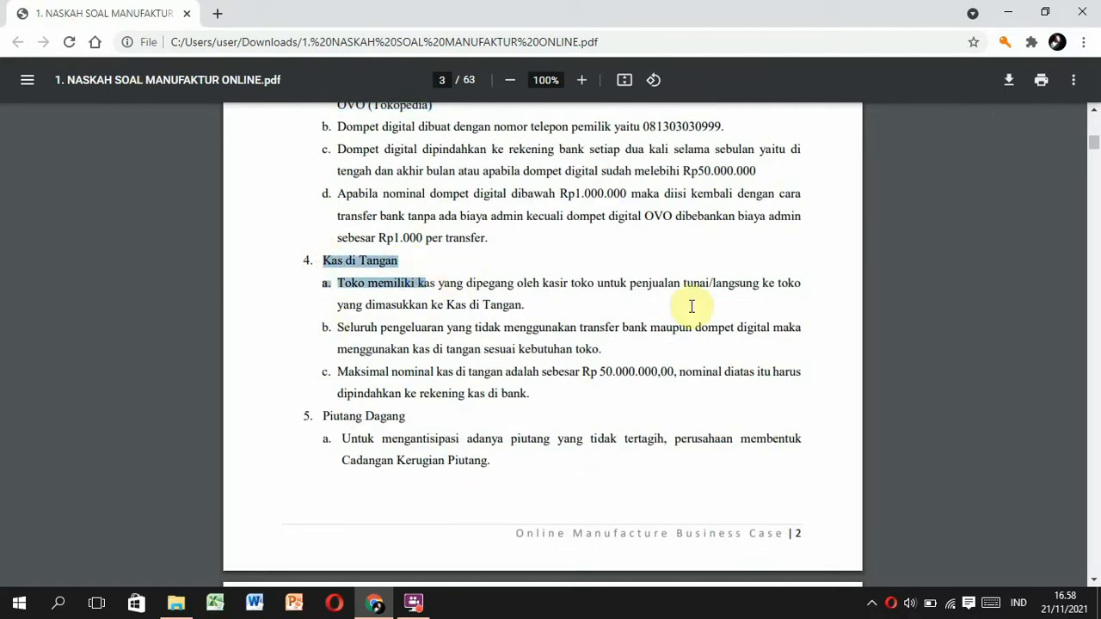
pyautogui.moveTo(676, 284); pyautogui.dragTo(811, 287)
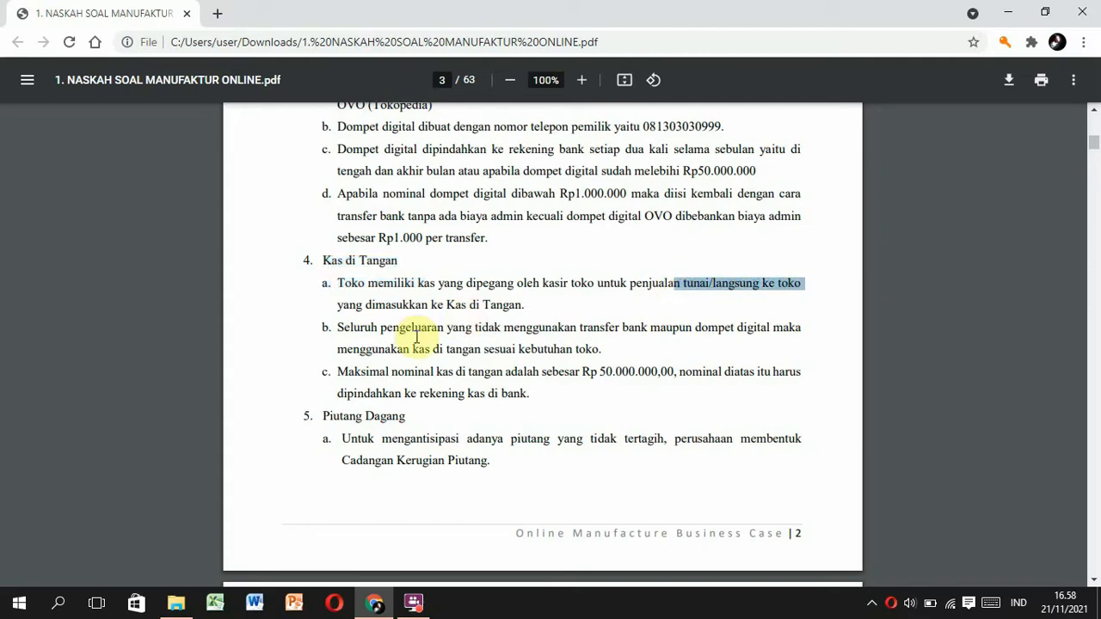
pyautogui.scroll(-1, 364, 408)
pyautogui.scroll(-3, 364, 407)
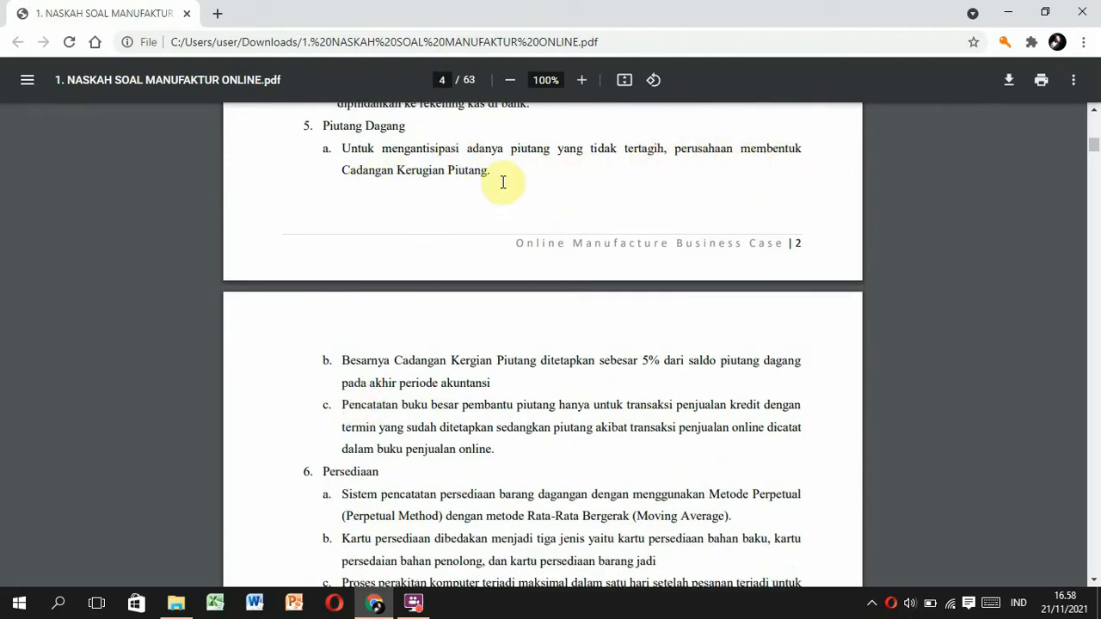
# Mark the 5% receivables allowance, moving-average inventory method and one-day assembly rule.
pyautogui.moveTo(599, 361); pyautogui.dragTo(795, 367)
pyautogui.click(678, 455)
pyautogui.scroll(-3, 678, 452)
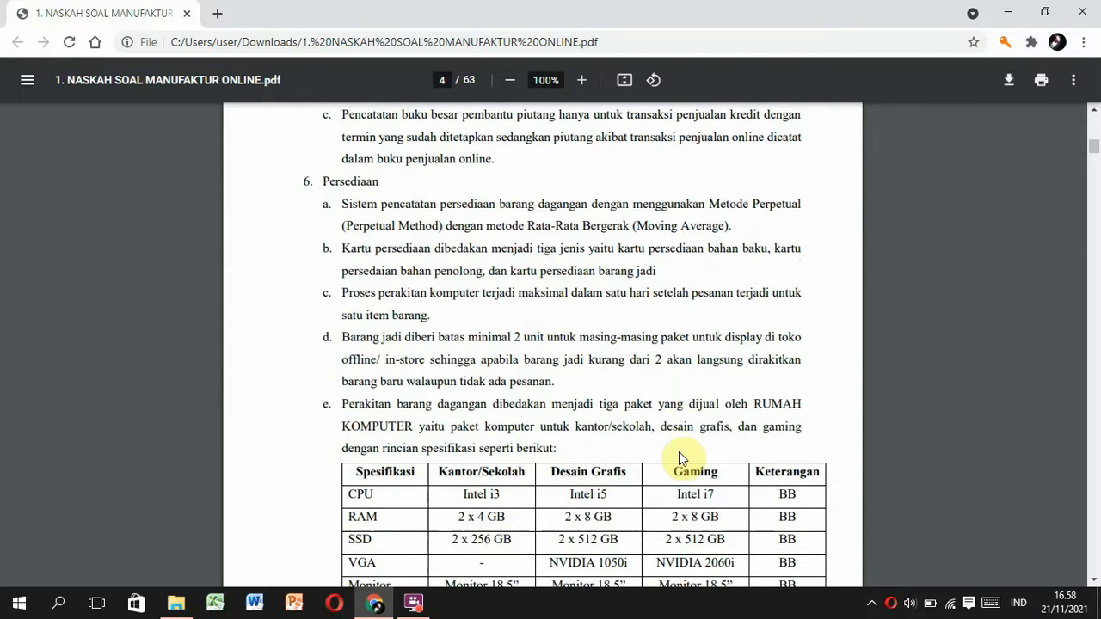
pyautogui.moveTo(342, 204); pyautogui.dragTo(744, 224)
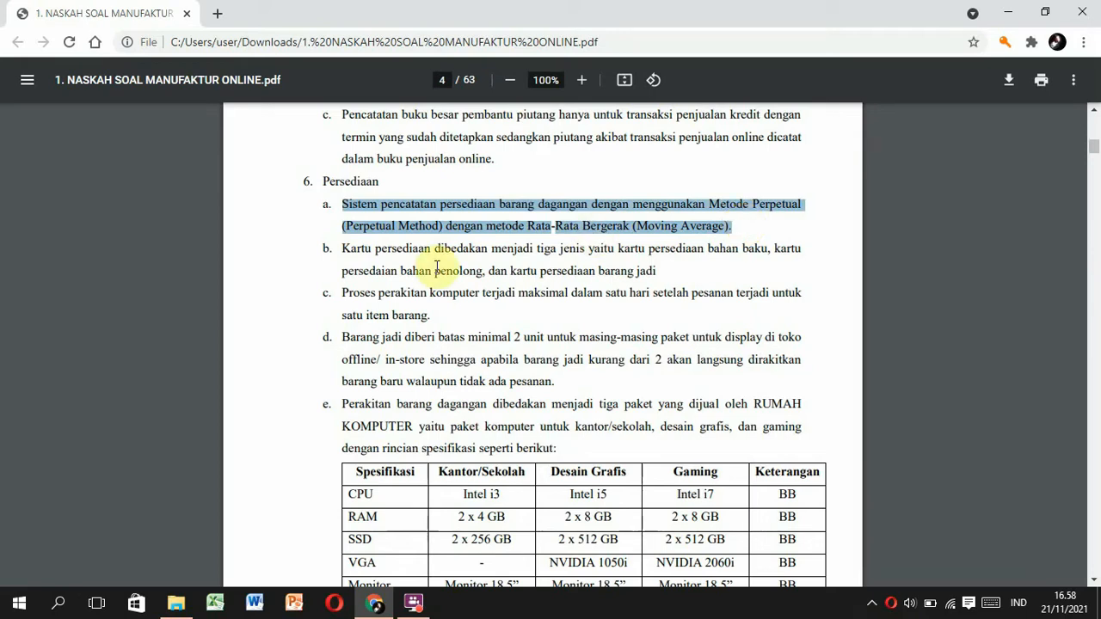
pyautogui.moveTo(343, 294); pyautogui.dragTo(448, 317)
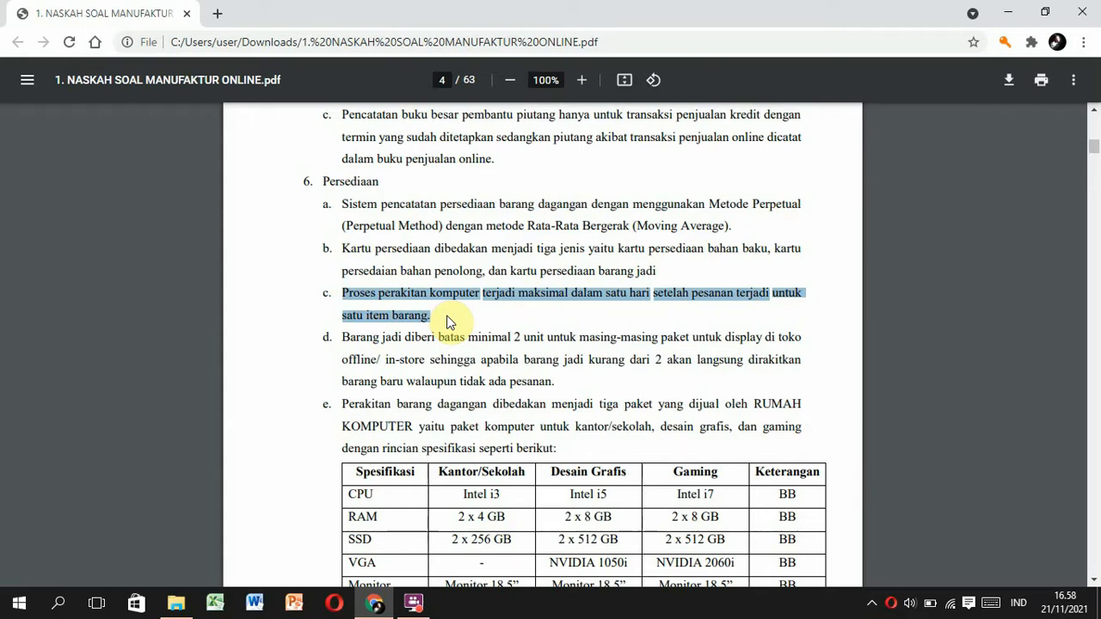
# Mark the fixed-asset historical cost, straight-line depreciation and monthly depreciation rules.
pyautogui.scroll(-1, 447, 321)
pyautogui.scroll(-7, 446, 323)
pyautogui.scroll(1, 450, 319)
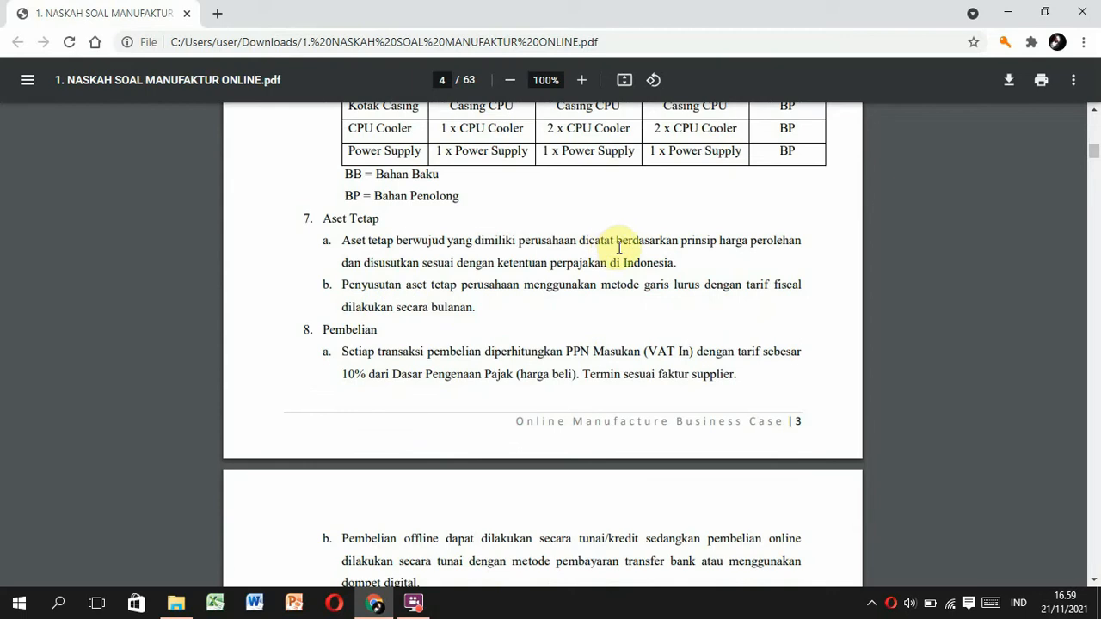
pyautogui.moveTo(617, 242); pyautogui.dragTo(812, 246)
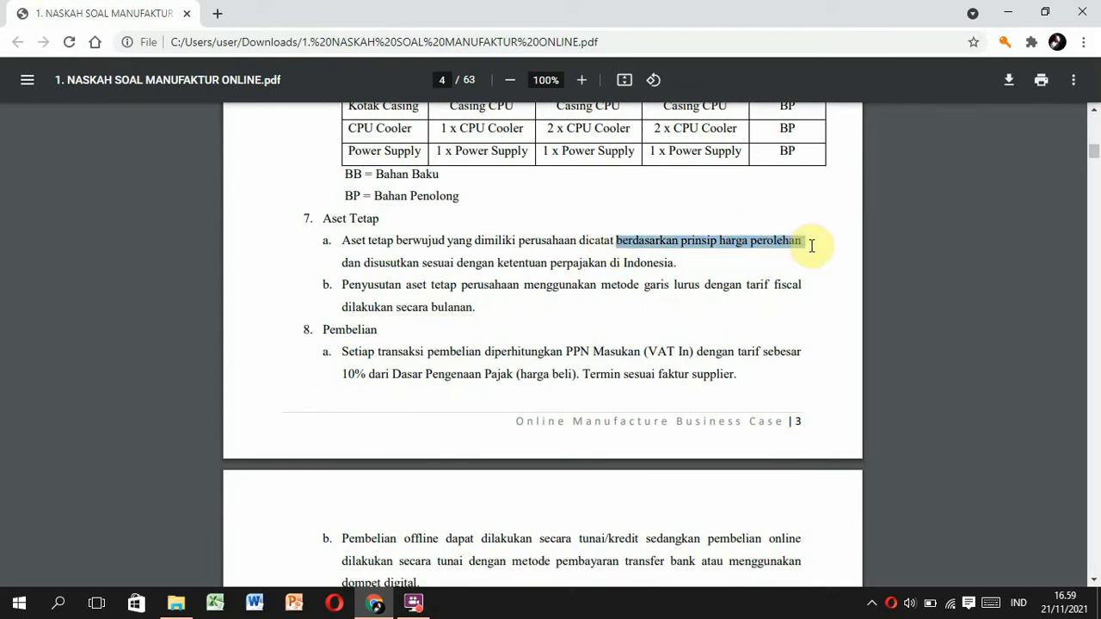
pyautogui.click(523, 287)
pyautogui.moveTo(555, 289); pyautogui.dragTo(814, 293)
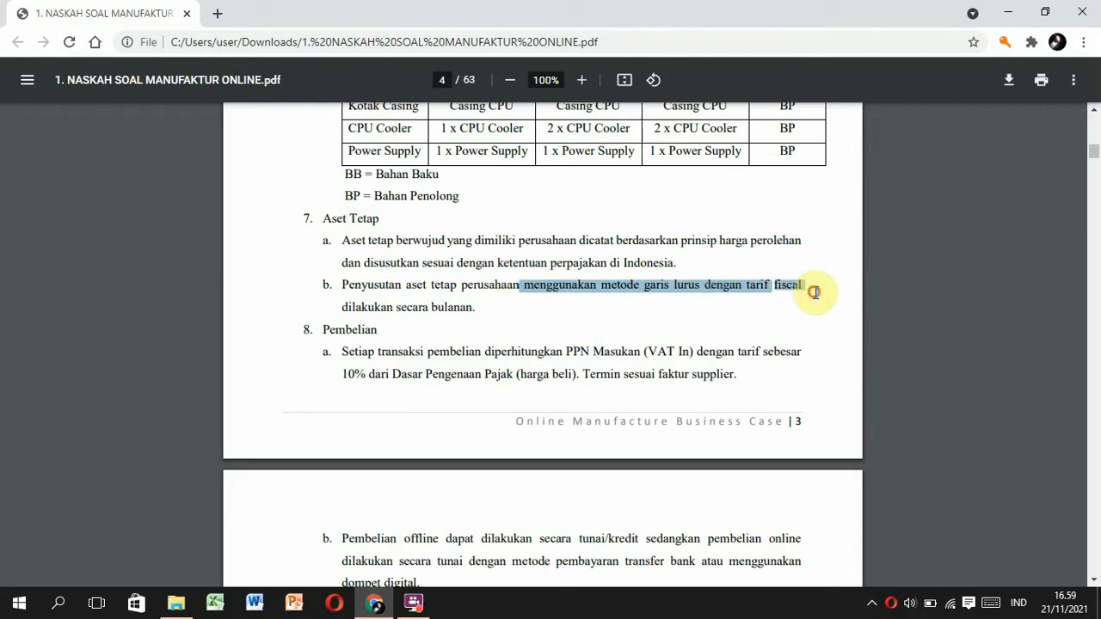
pyautogui.moveTo(397, 308); pyautogui.dragTo(478, 307)
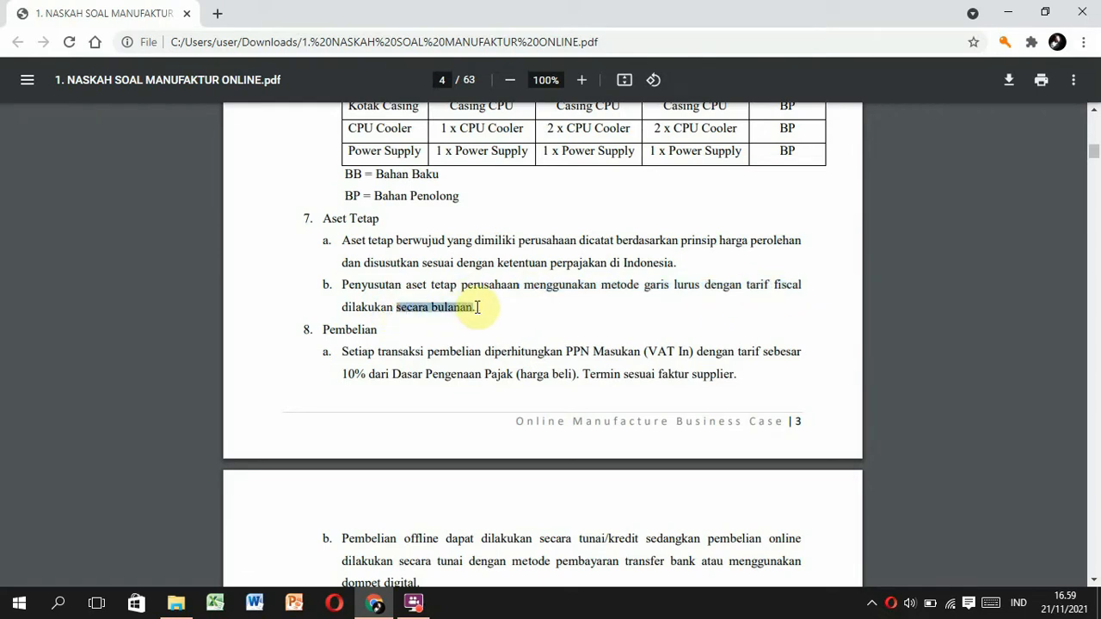
pyautogui.click(448, 338)
pyautogui.scroll(-1, 447, 337)
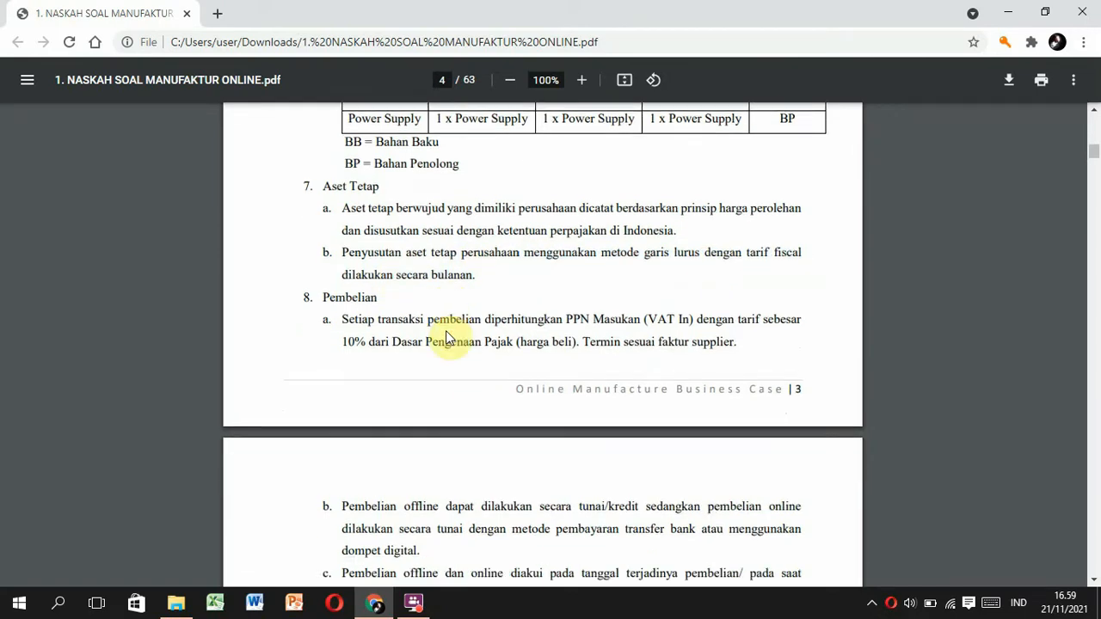
pyautogui.scroll(-1, 449, 337)
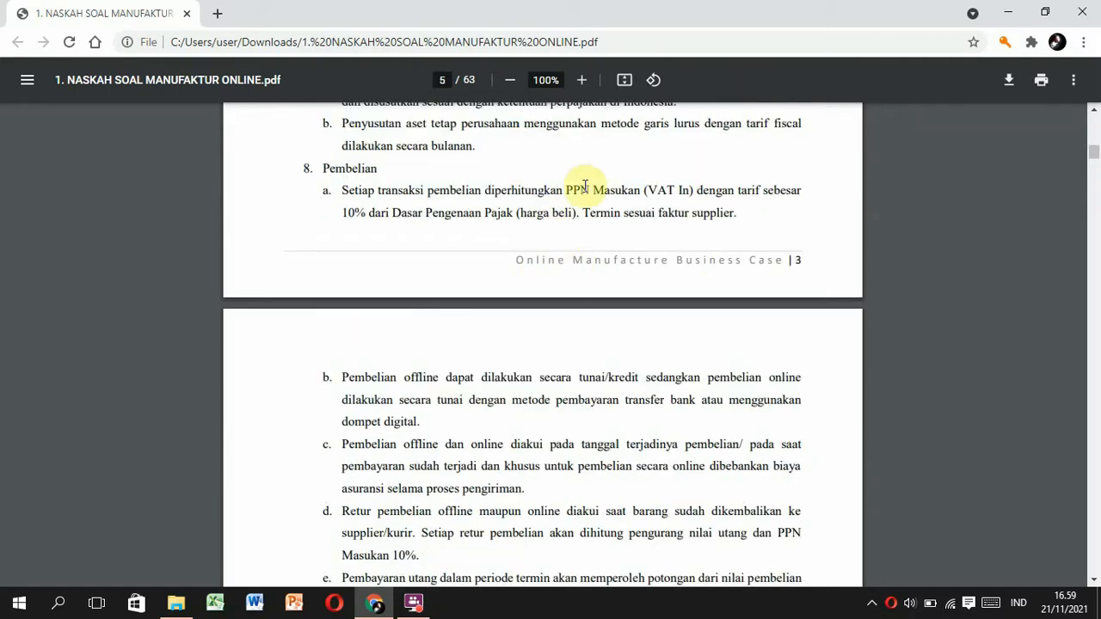
# Mark the 10% input and output VAT, 2/10 n/30 terms, 1% penalty and delivery-cost rule.
pyautogui.moveTo(485, 190); pyautogui.dragTo(583, 215)
pyautogui.scroll(-6, 519, 396)
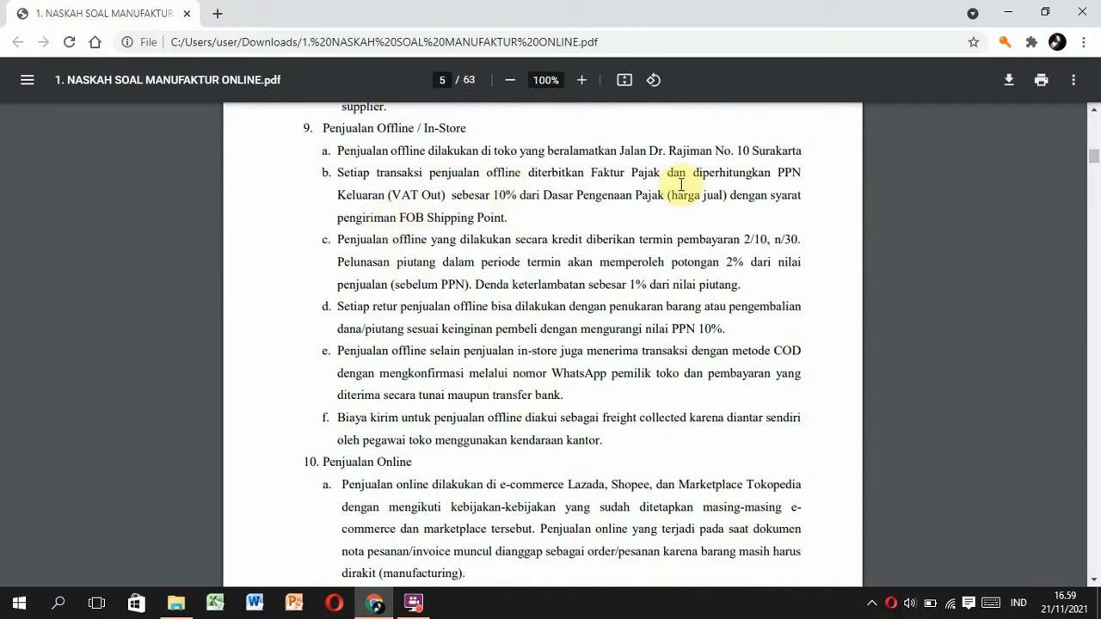
pyautogui.moveTo(693, 173); pyautogui.dragTo(513, 218)
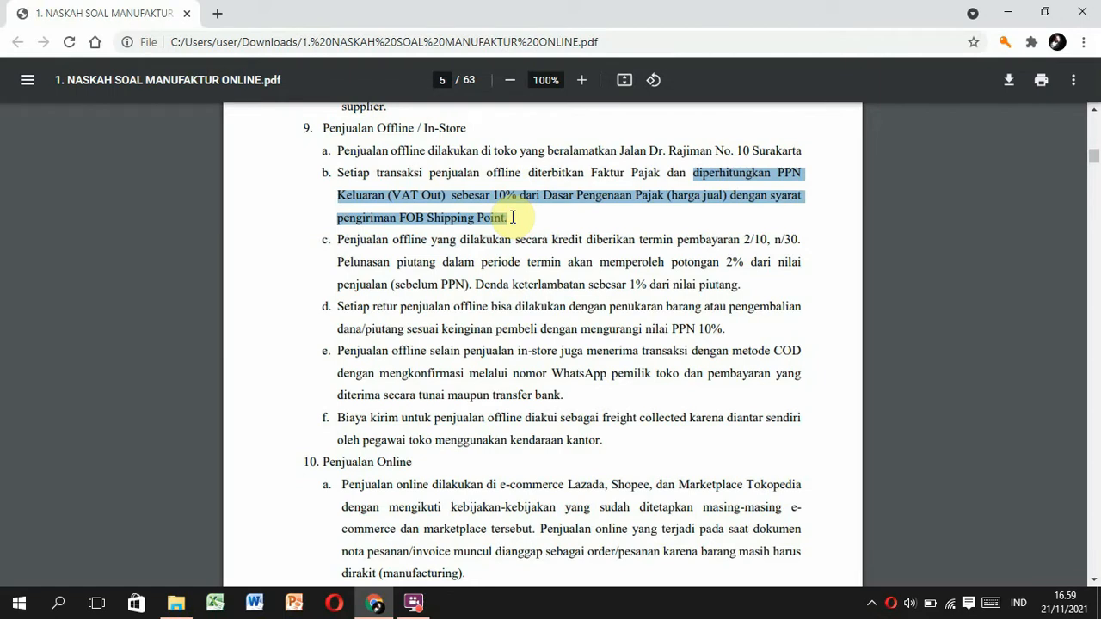
pyautogui.moveTo(335, 240); pyautogui.dragTo(805, 242)
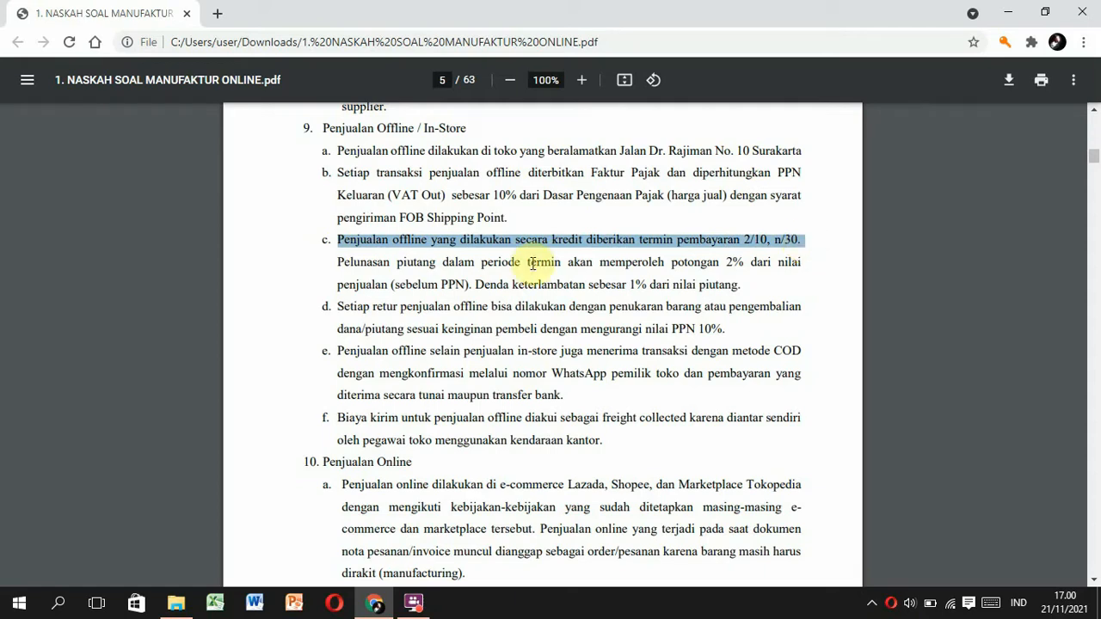
pyautogui.moveTo(476, 284); pyautogui.dragTo(651, 284)
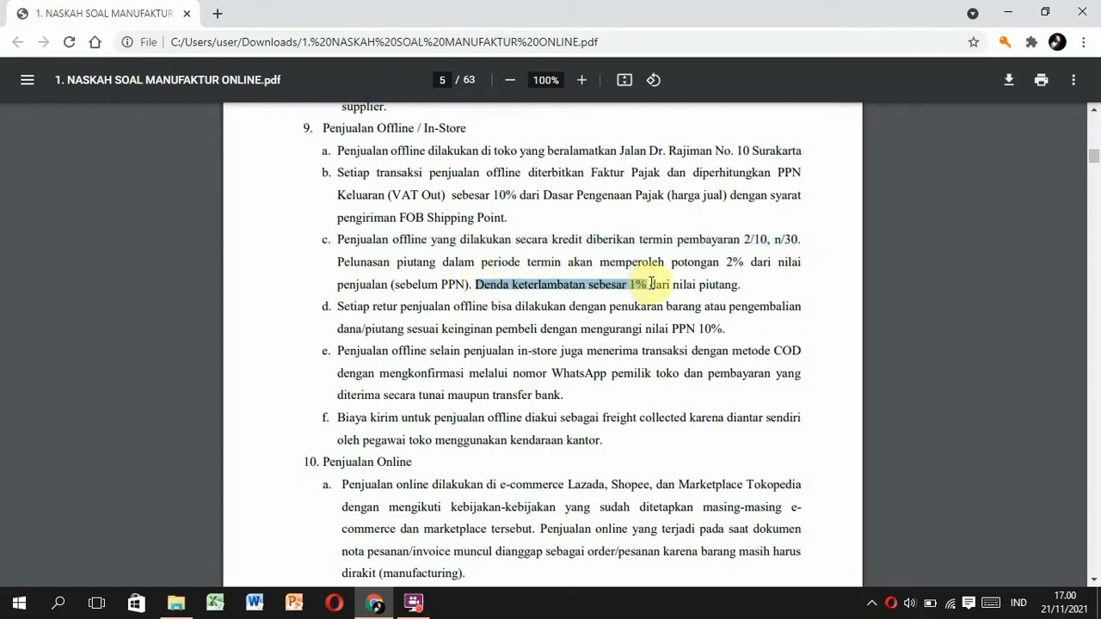
pyautogui.moveTo(336, 418); pyautogui.dragTo(607, 439)
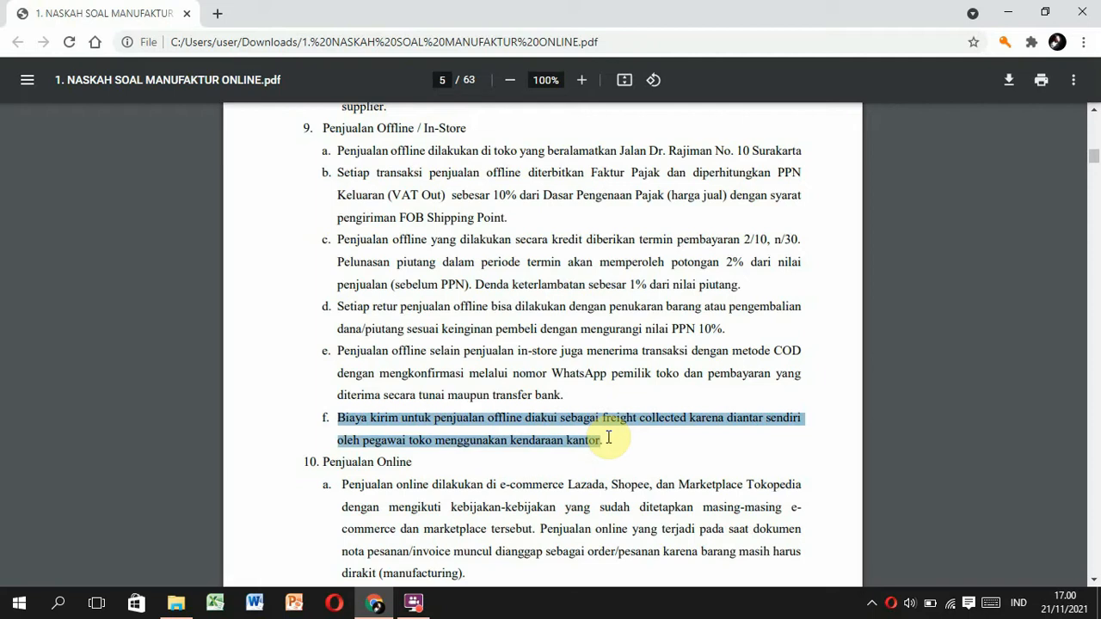
# Mark the Freight Paid term and courier passage in the online sales policies.
pyautogui.scroll(-5, 608, 437)
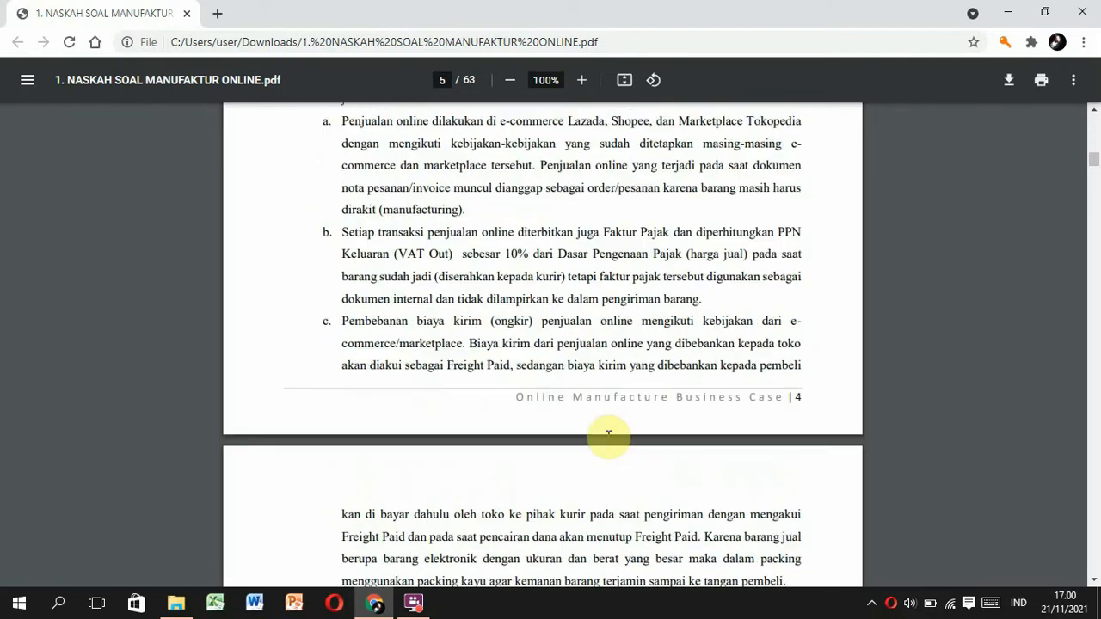
pyautogui.click(414, 603)
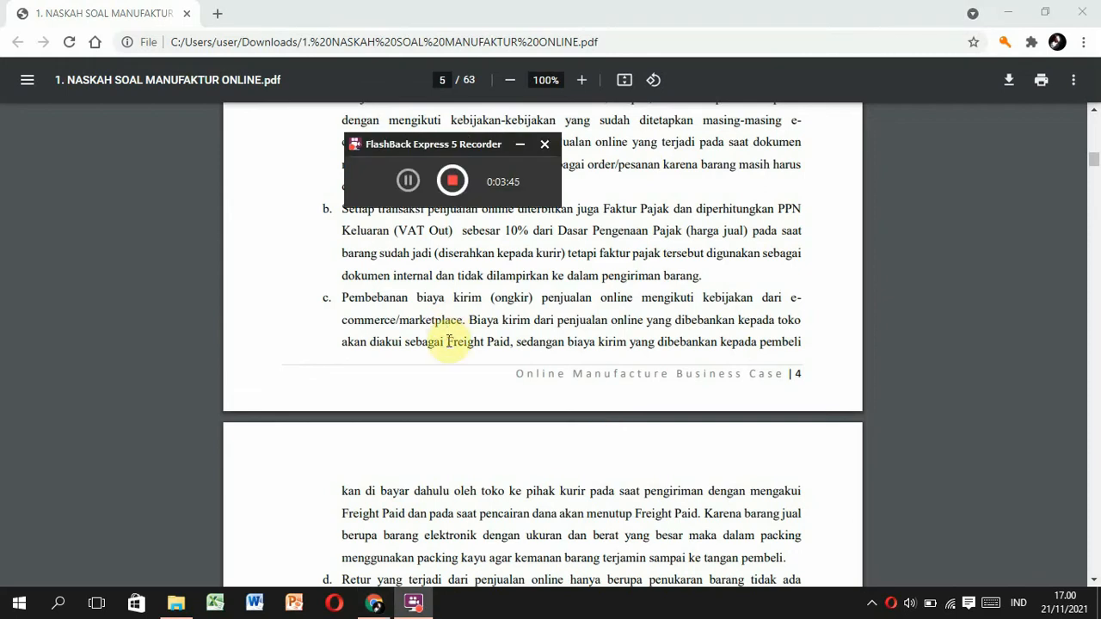
pyautogui.moveTo(448, 344); pyautogui.dragTo(508, 341)
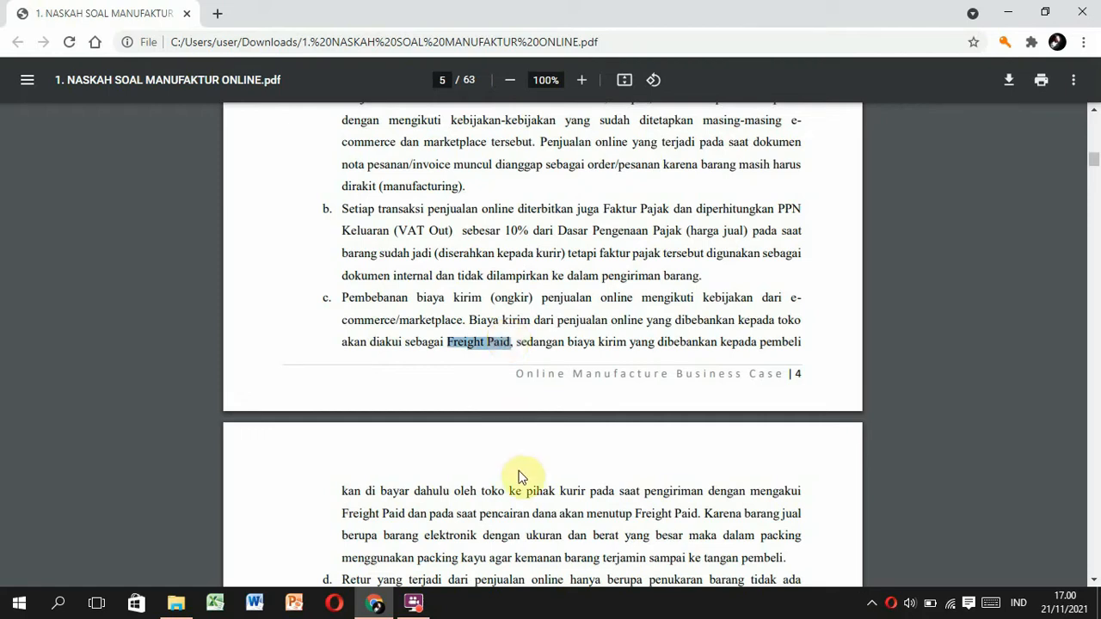
pyautogui.moveTo(509, 492); pyautogui.dragTo(684, 513)
pyautogui.scroll(-3, 684, 513)
pyautogui.click(675, 513)
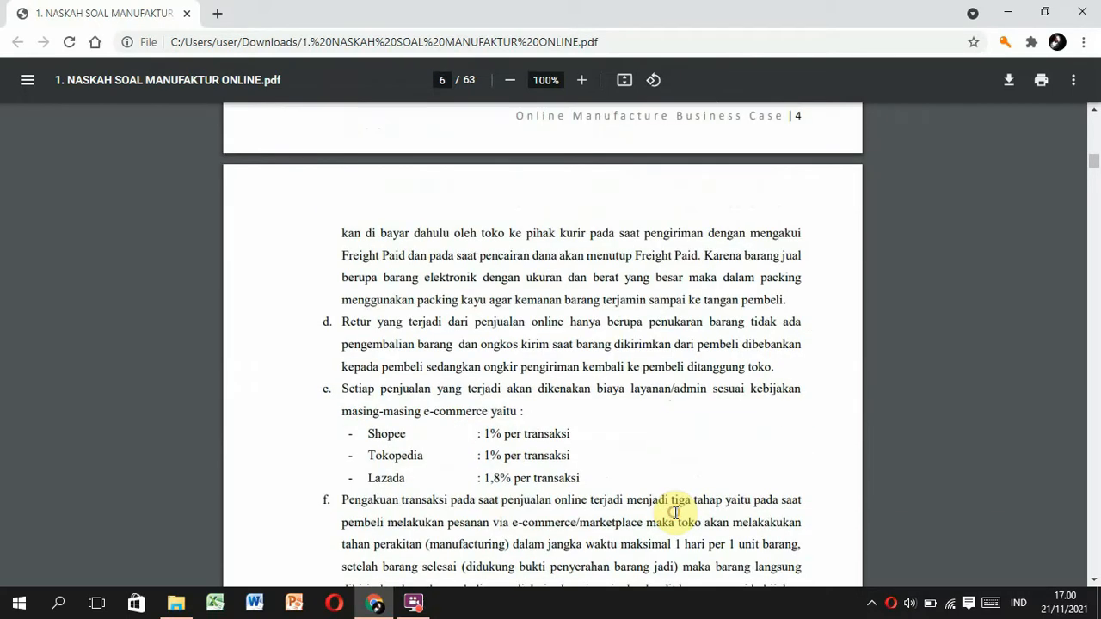
# Minimize the PDF and launch MYOB Accounting Plus v18 from the desktop.
pyautogui.scroll(-3, 675, 514)
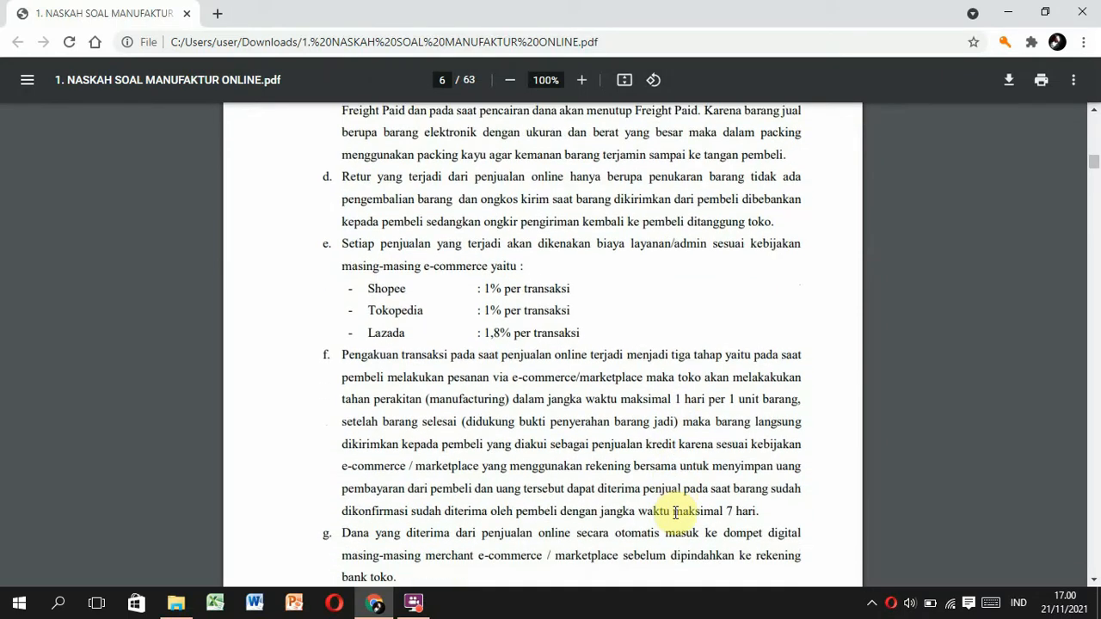
pyautogui.scroll(-1, 675, 513)
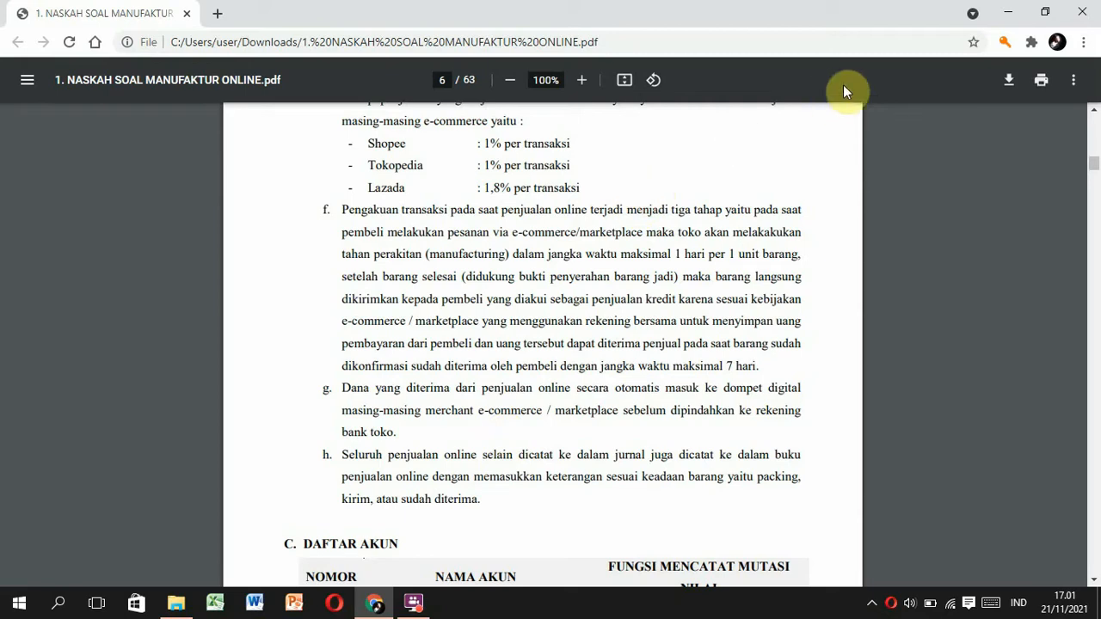
pyautogui.click(1003, 11)
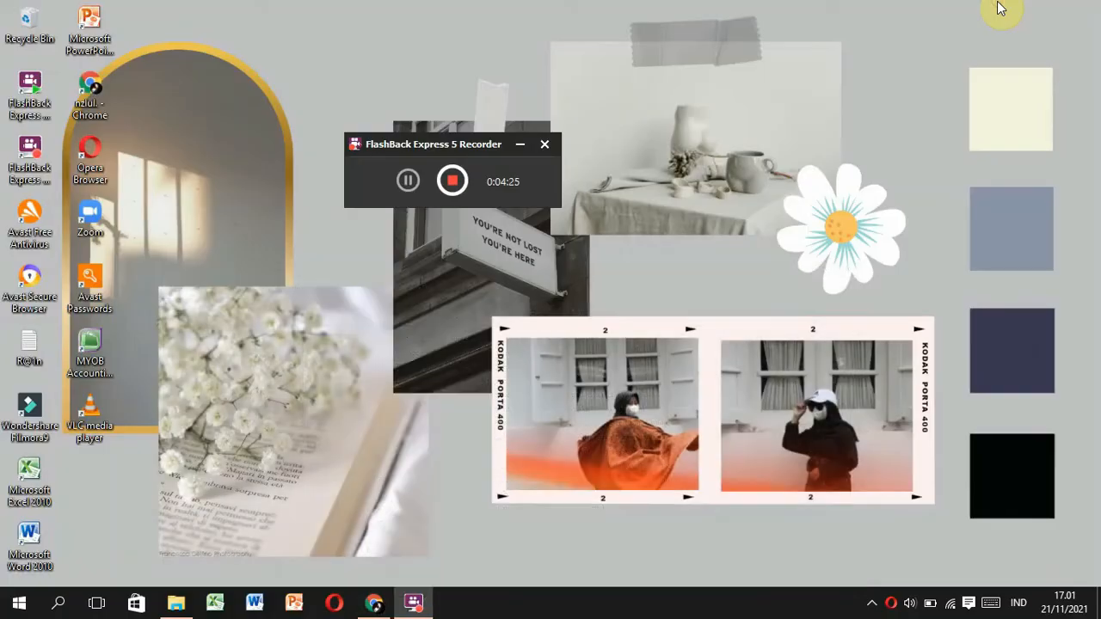
pyautogui.doubleClick(100, 357)
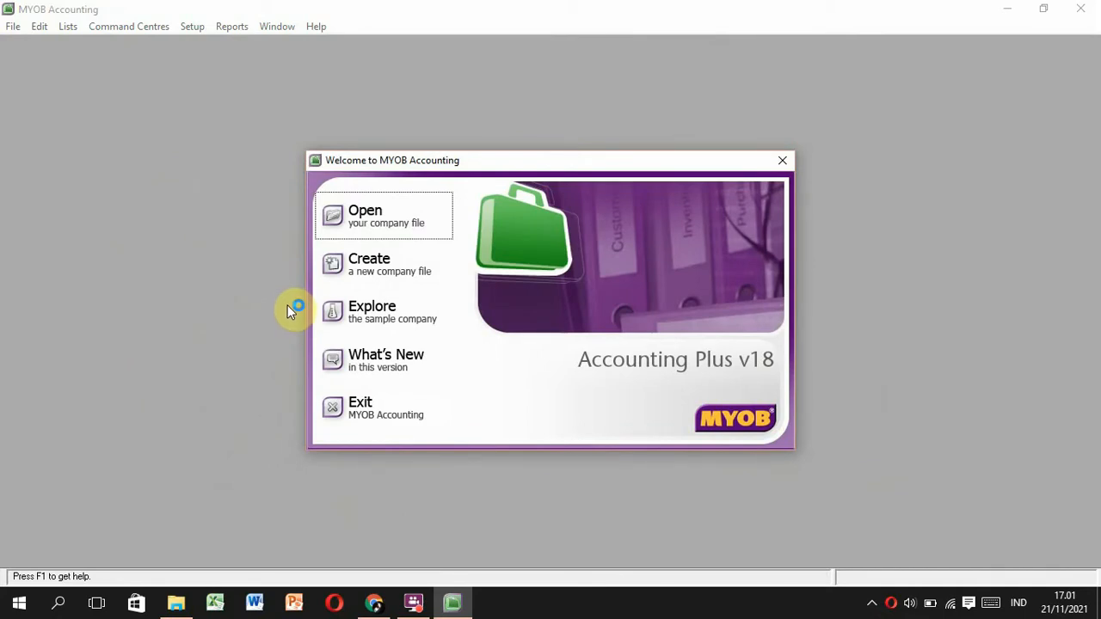
# Create a new company file and advance past the assistant's introduction.
pyautogui.click(361, 283)
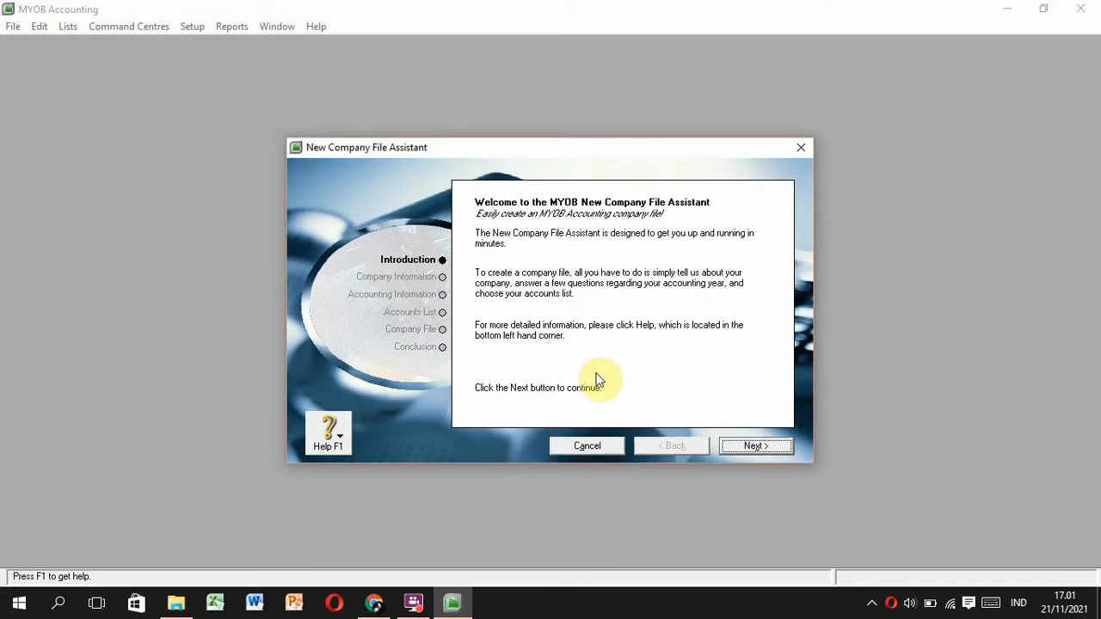
pyautogui.click(751, 445)
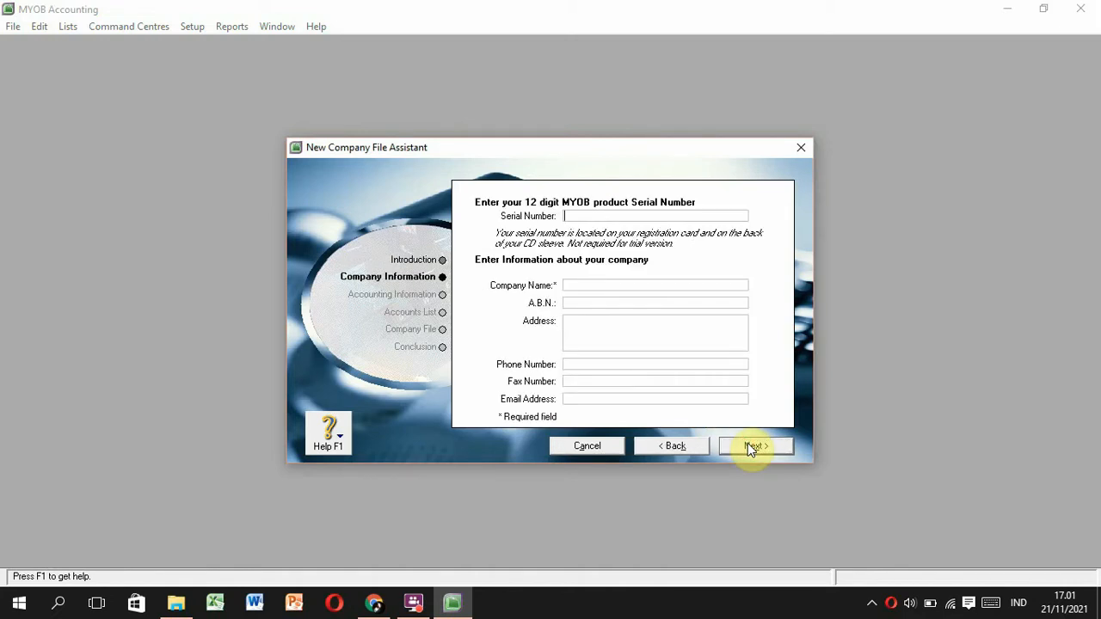
# Enter the company name 'Rumah Komputer_Kelompok 5' and the company's street address.
pyautogui.click(579, 285)
pyautogui.write('Rumah Komputer_Kelompok 5')
pyautogui.click(594, 327)
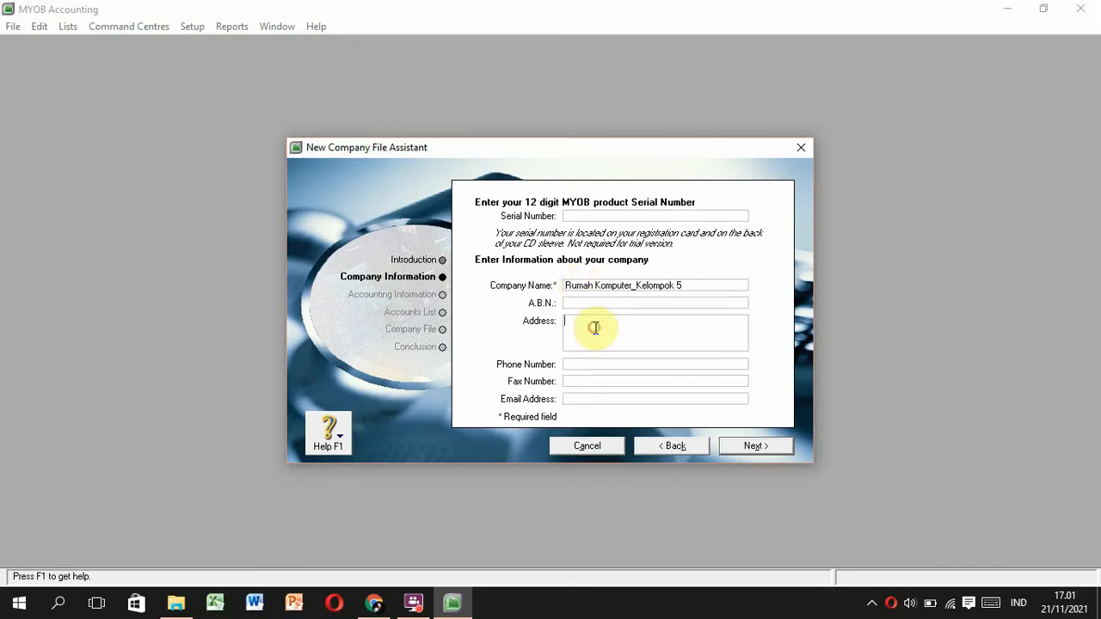
pyautogui.write('Jalan Adi Sucipto No. 112 Surakarta')
# Fill in the company phone number and e-mail address, then continue to Accounting Information.
pyautogui.click(579, 366)
pyautogui.write('027')
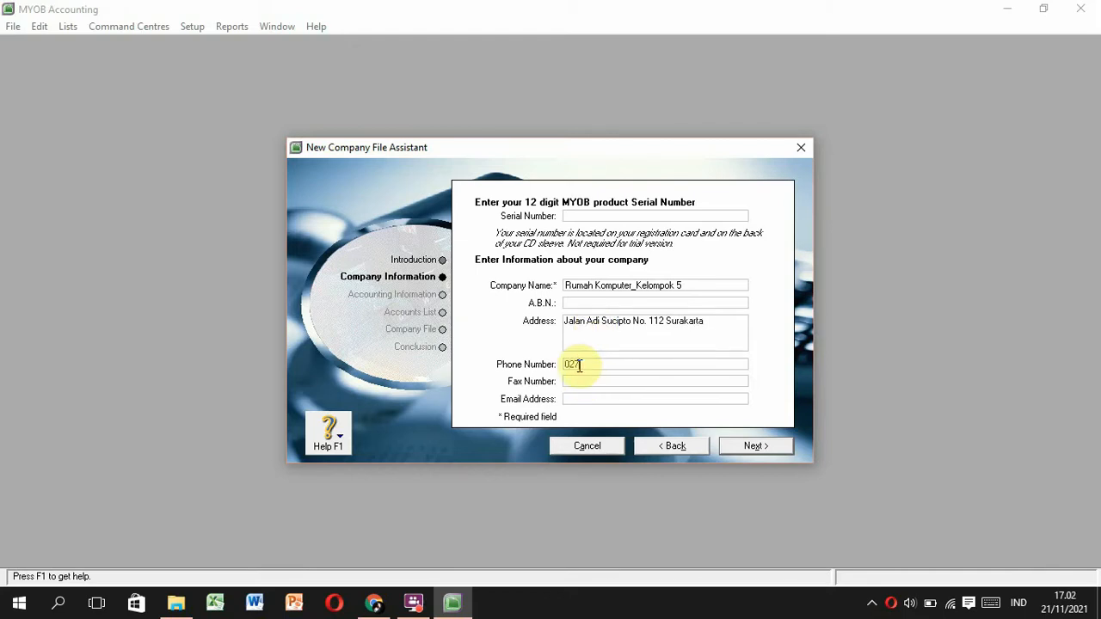
pyautogui.write('1-12312312')
pyautogui.click(579, 383)
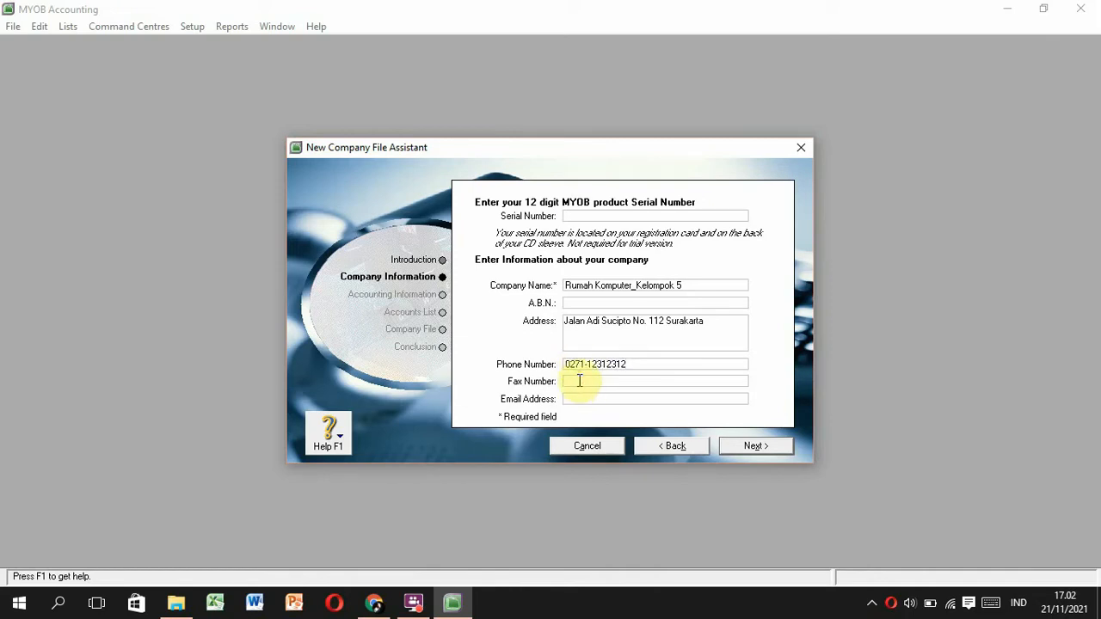
pyautogui.write('0271-12312312')
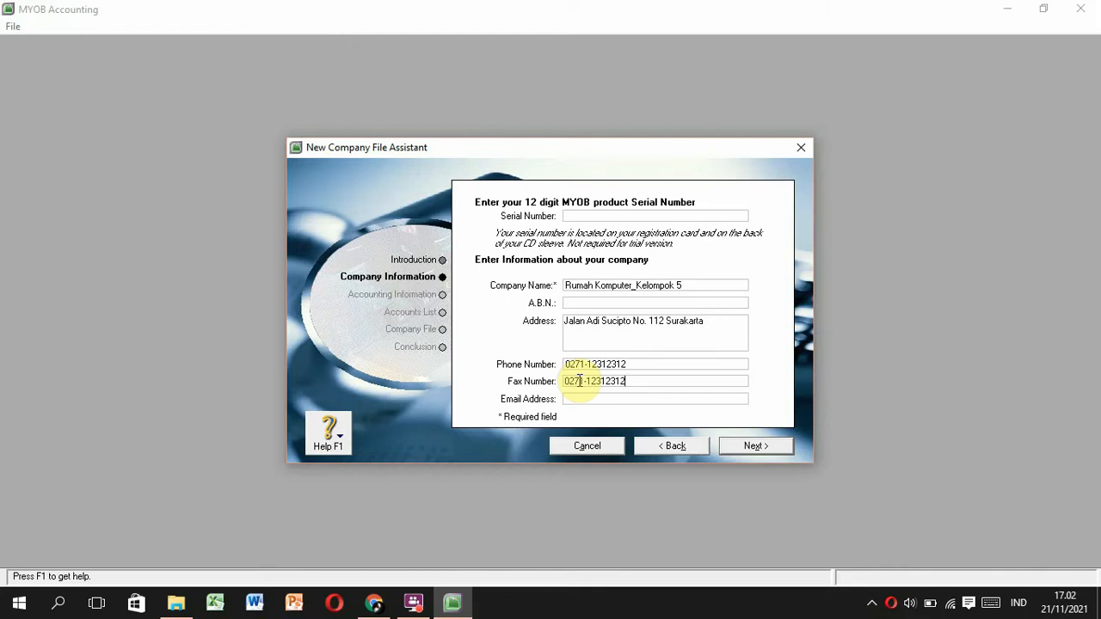
pyautogui.click(578, 399)
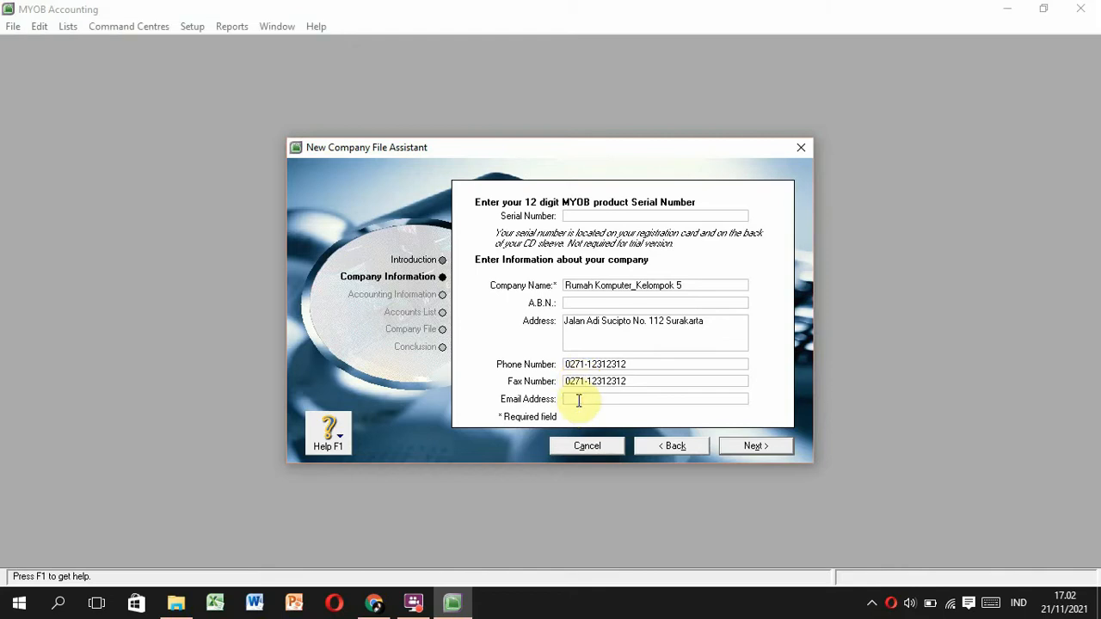
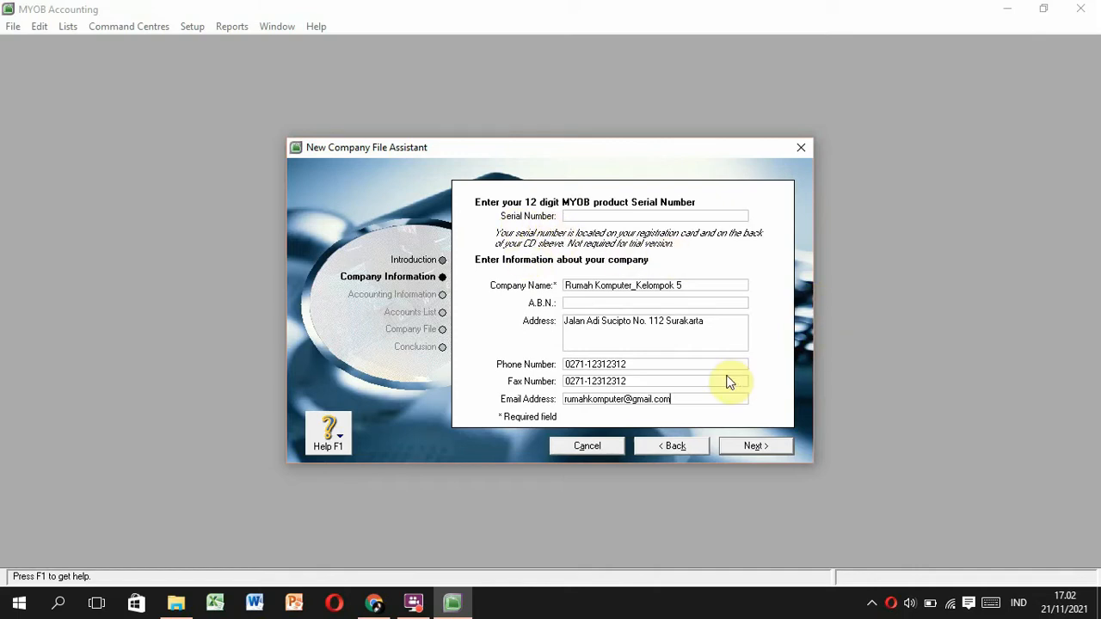
pyautogui.click(733, 452)
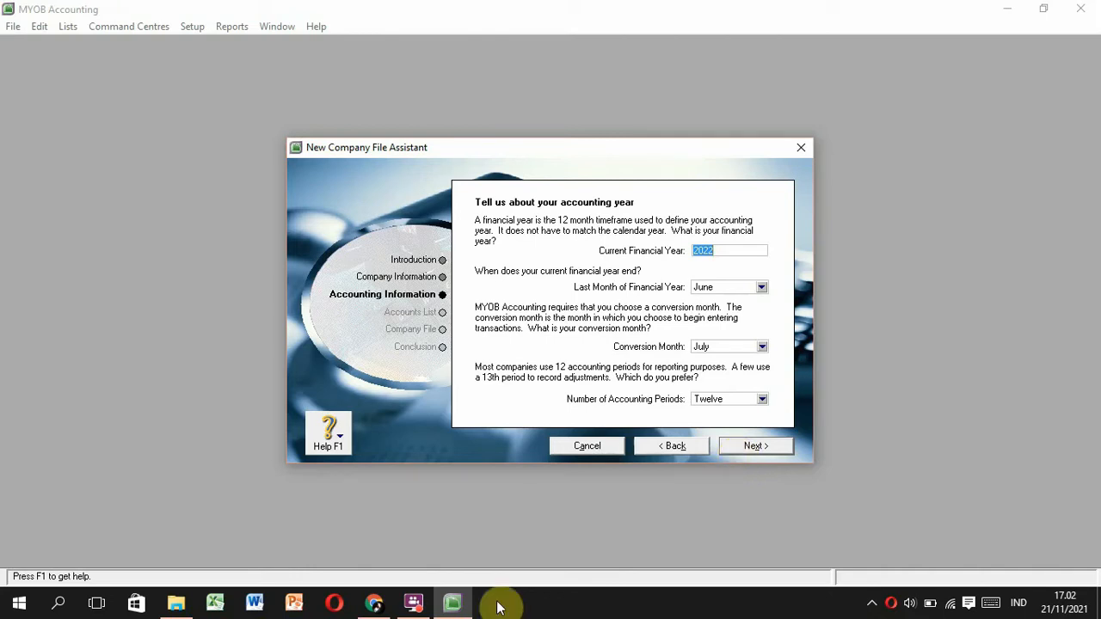
pyautogui.click(414, 602)
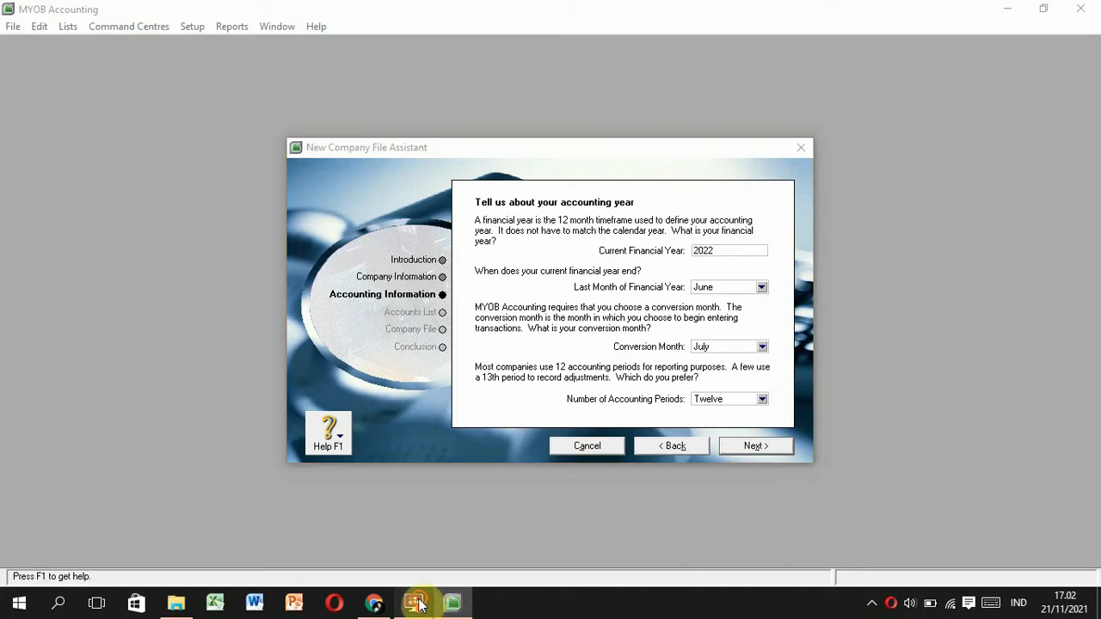
# In the case PDF, mark the 12 bulan accounting period under Kebijakan Akuntansi.
pyautogui.click(372, 602)
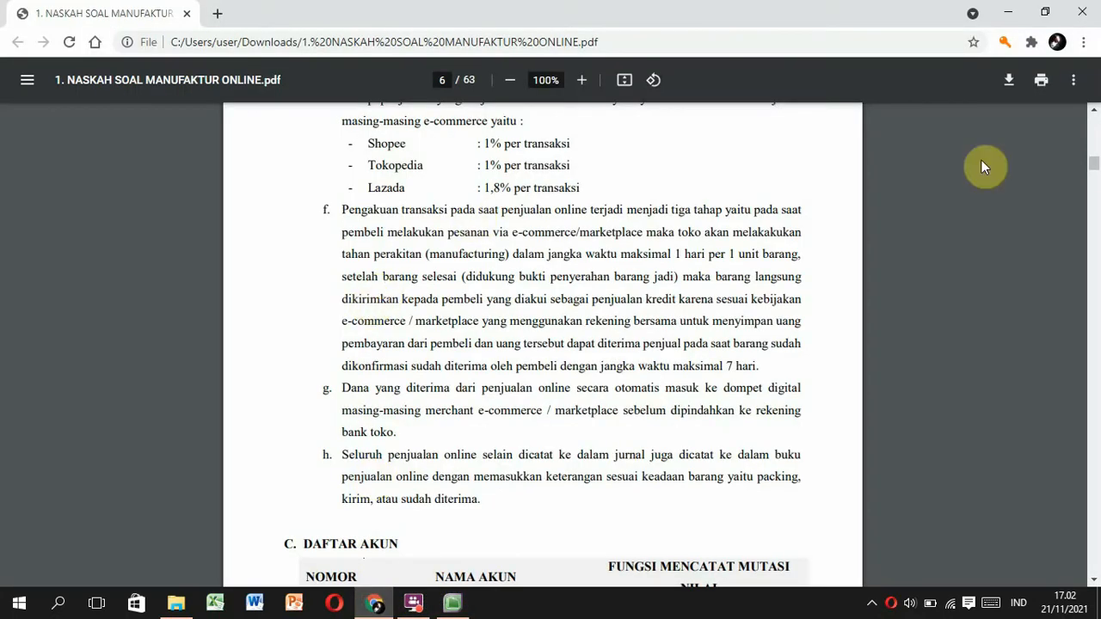
pyautogui.moveTo(1094, 163); pyautogui.dragTo(1094, 136)
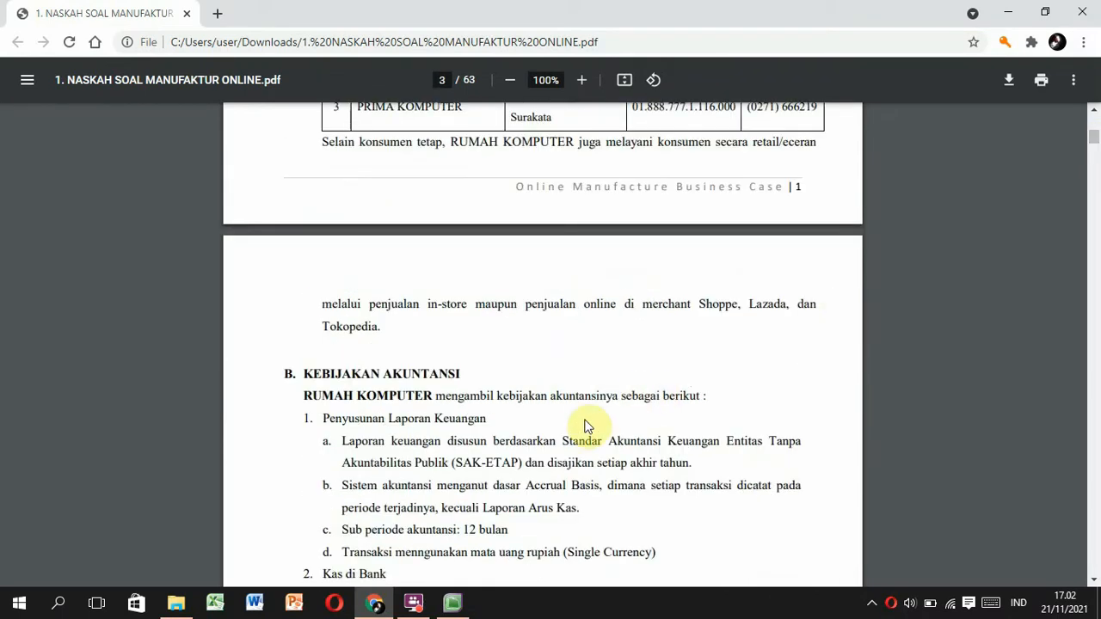
pyautogui.scroll(-1, 575, 424)
pyautogui.scroll(-2, 573, 427)
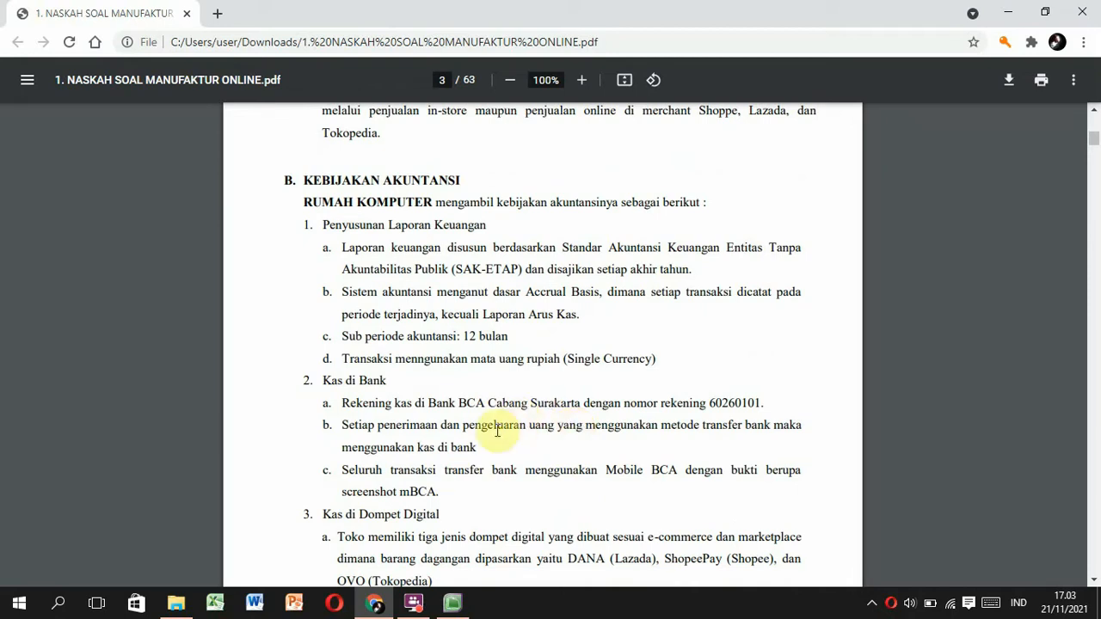
pyautogui.moveTo(461, 336); pyautogui.dragTo(509, 336)
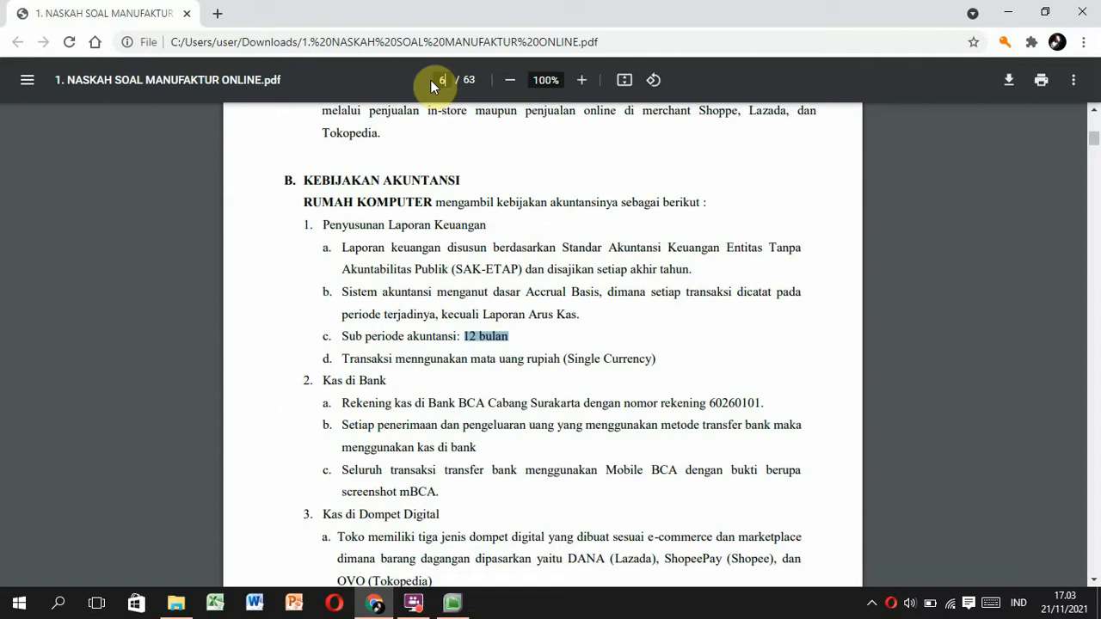
# Go to page 62, mark the memo date 31 December 2020, and return to MYOB.
pyautogui.write('2')
pyautogui.press('Return')
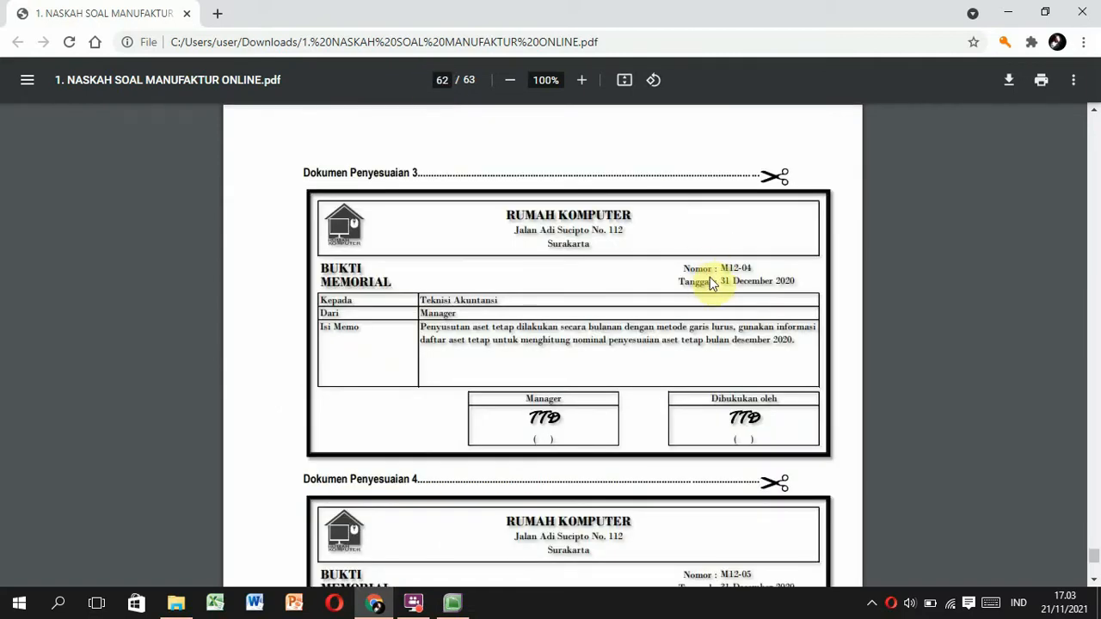
pyautogui.moveTo(719, 282); pyautogui.dragTo(803, 279)
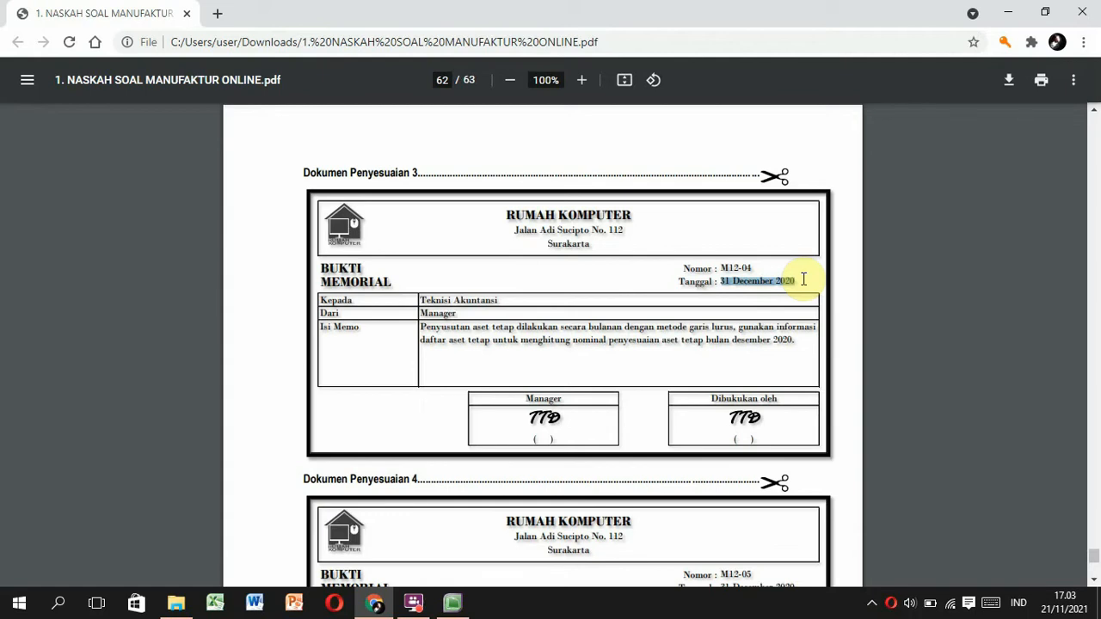
pyautogui.click(452, 603)
# Set financial year 2020, last month December, with twelve accounting periods.
pyautogui.write('2020')
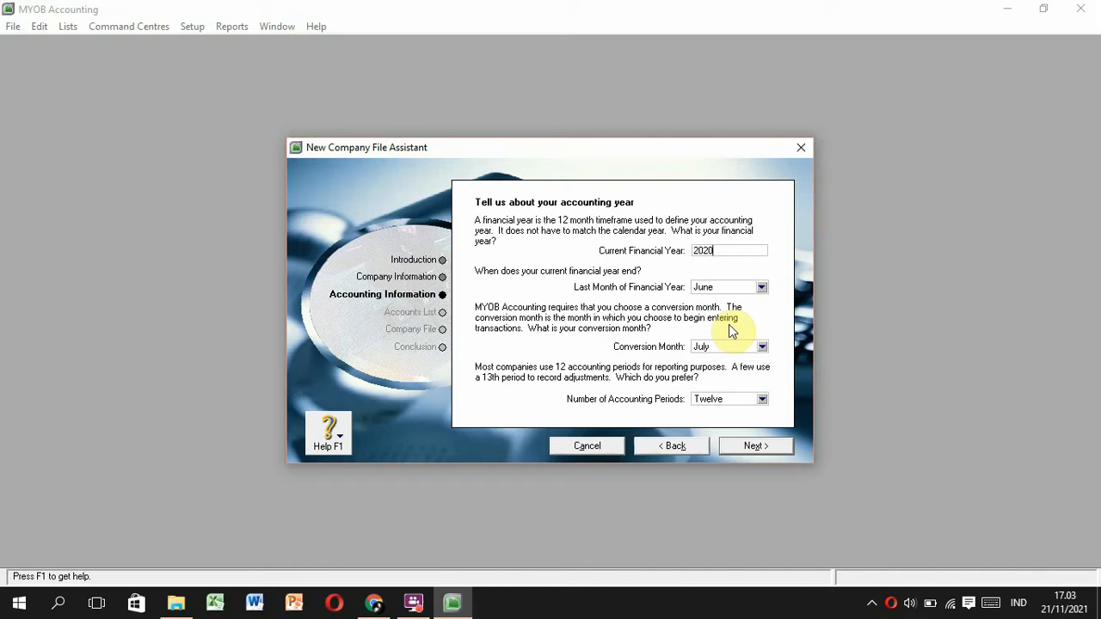
pyautogui.click(760, 287)
pyautogui.click(712, 419)
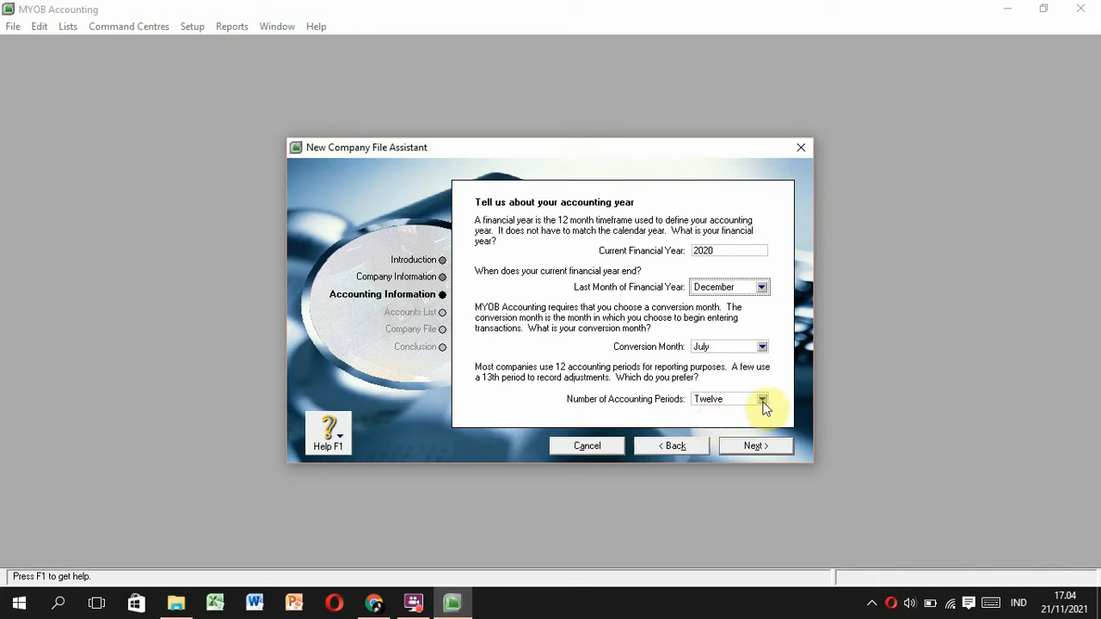
pyautogui.click(762, 399)
pyautogui.click(747, 415)
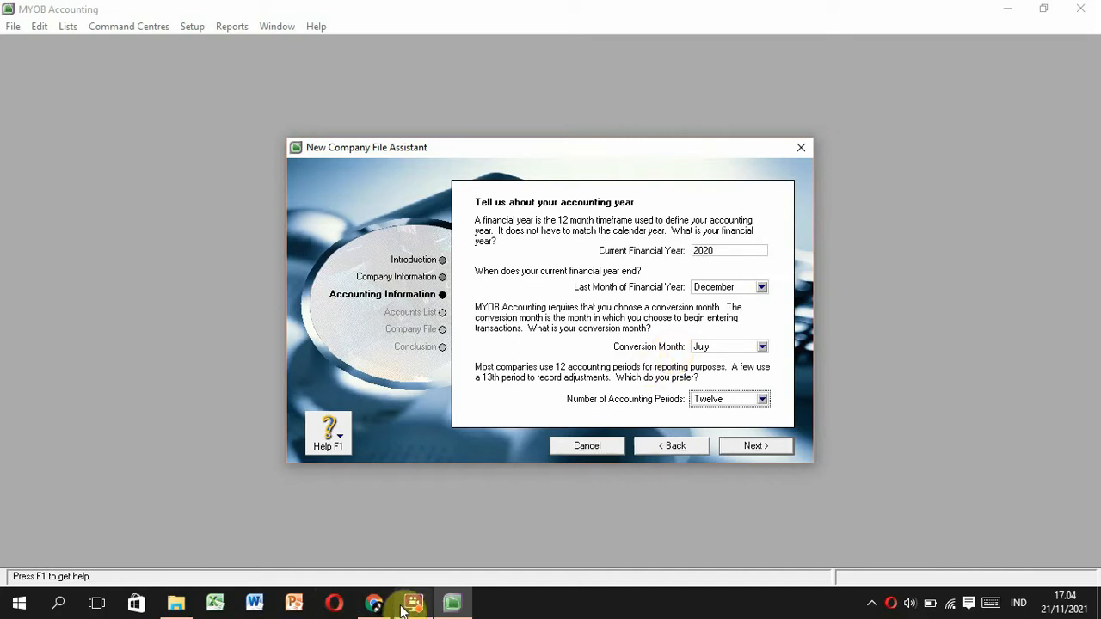
pyautogui.click(373, 603)
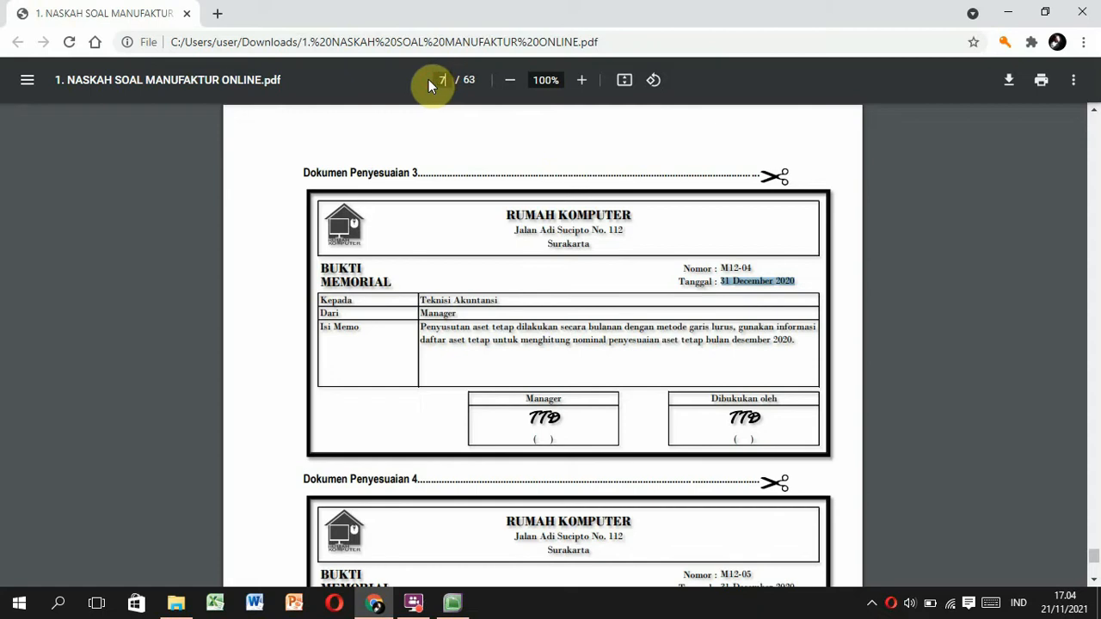
# Scroll through the chart-of-accounts table on page 7 of the case PDF.
pyautogui.press('Return')
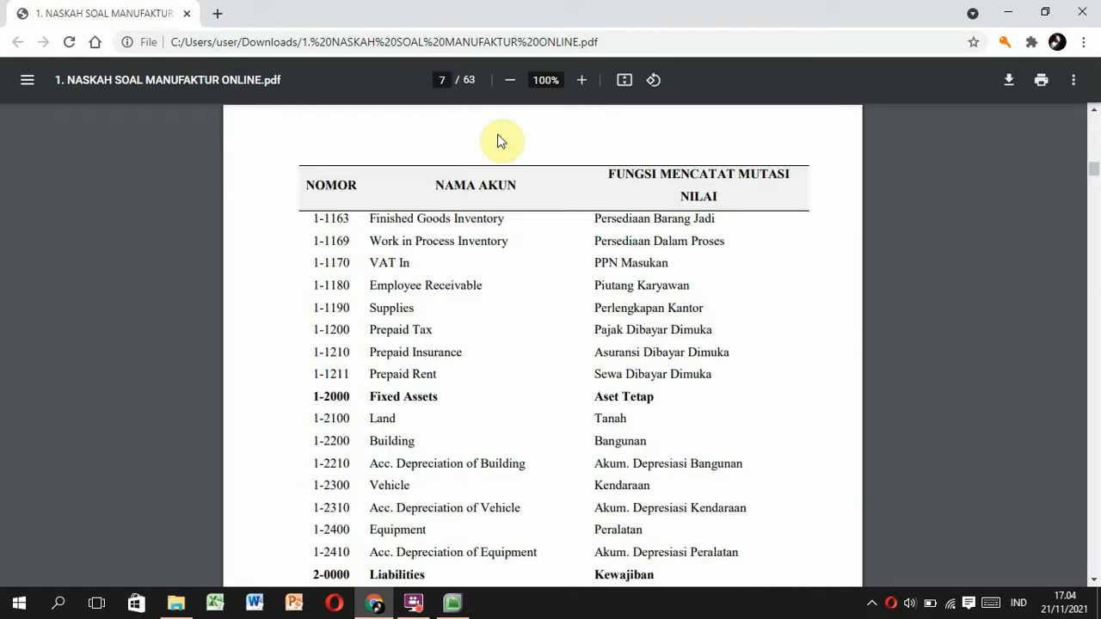
pyautogui.scroll(-6, 501, 141)
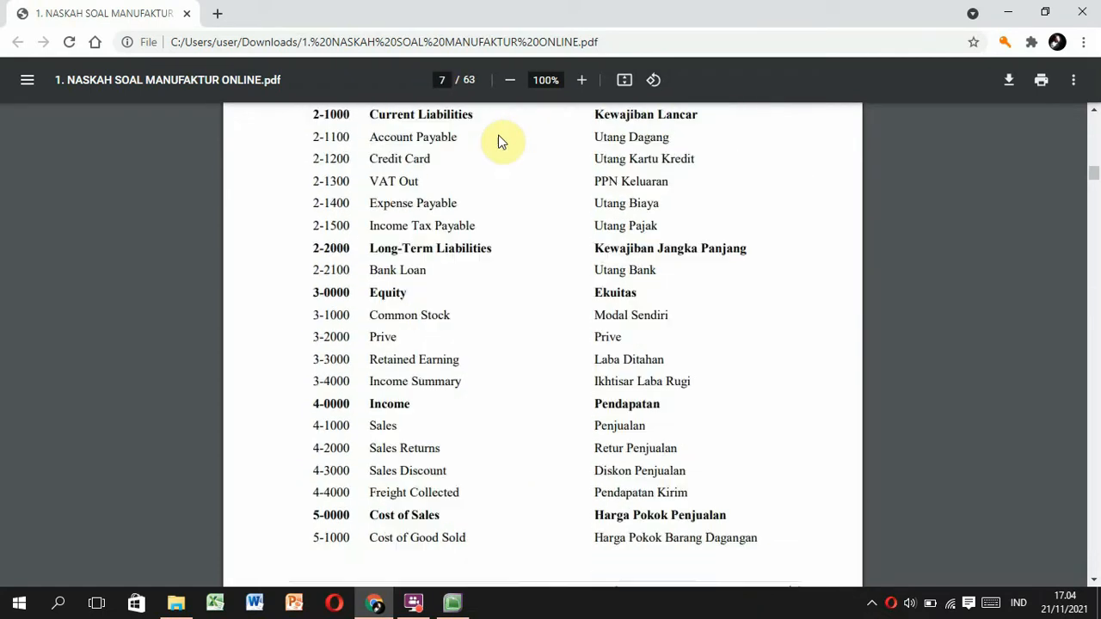
pyautogui.scroll(-9, 502, 140)
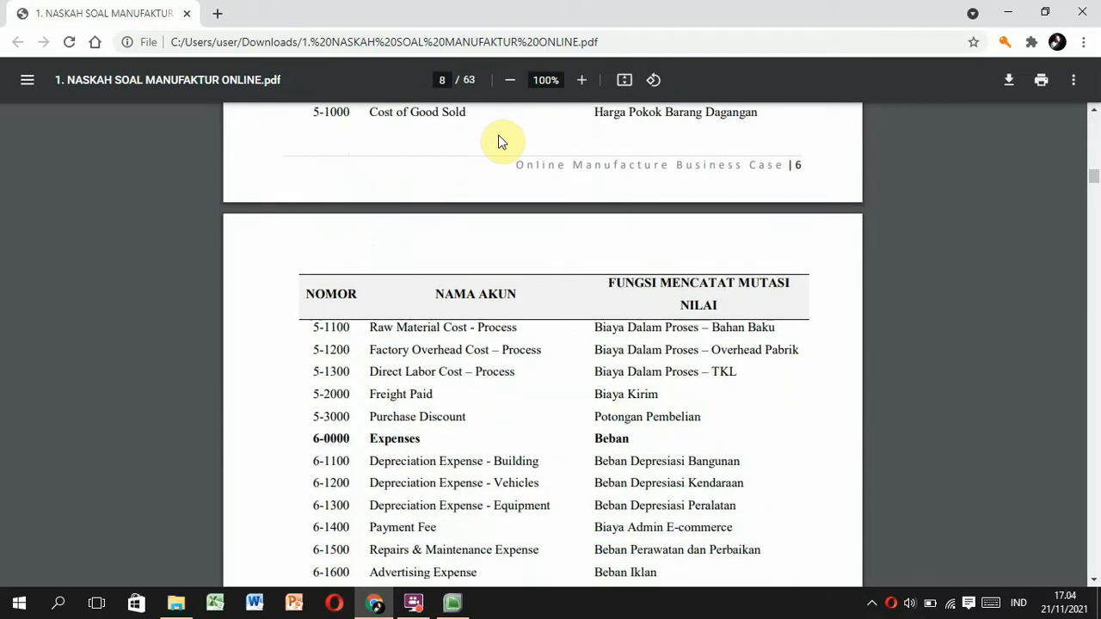
pyautogui.scroll(-4, 502, 140)
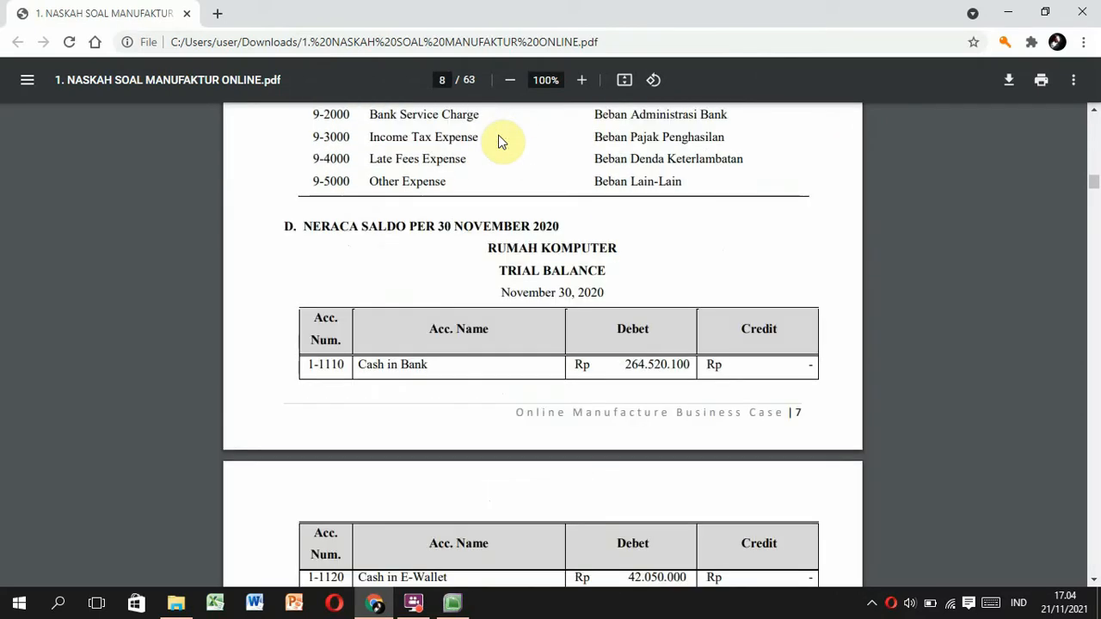
pyautogui.click(628, 295)
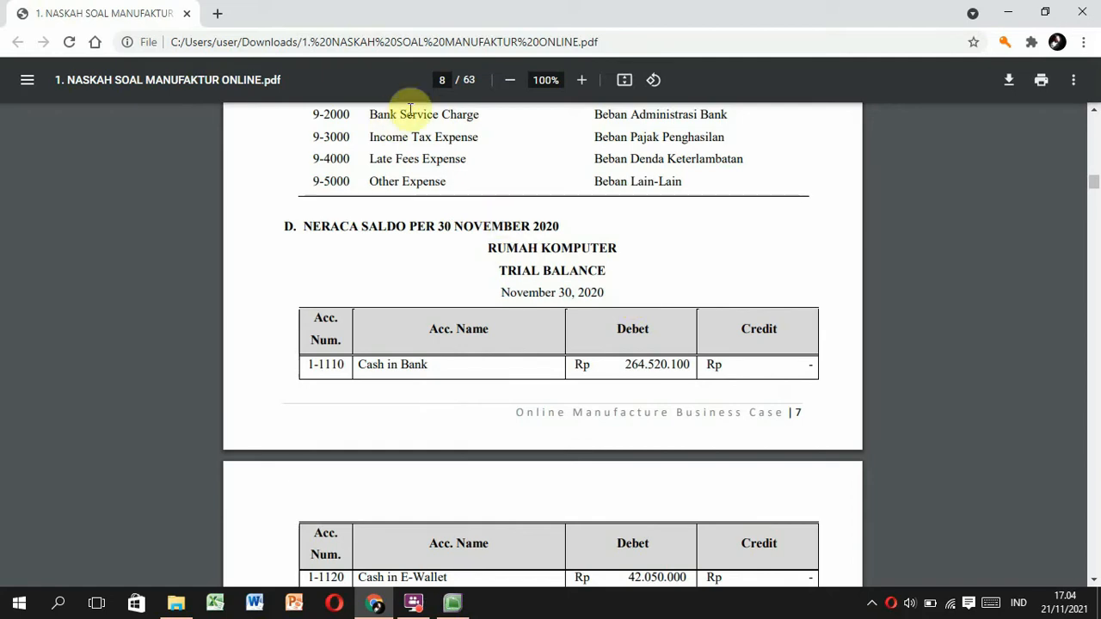
# Jump to page 14, select the voucher date 01-12-2020, and return to MYOB.
pyautogui.click(439, 80)
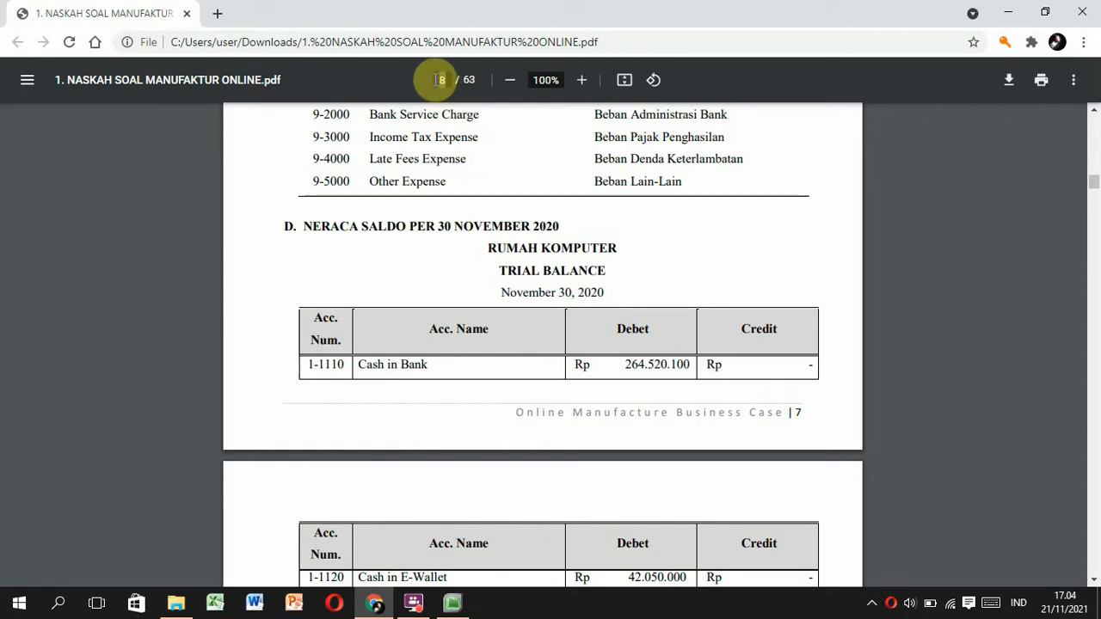
pyautogui.write('14')
pyautogui.press('Return')
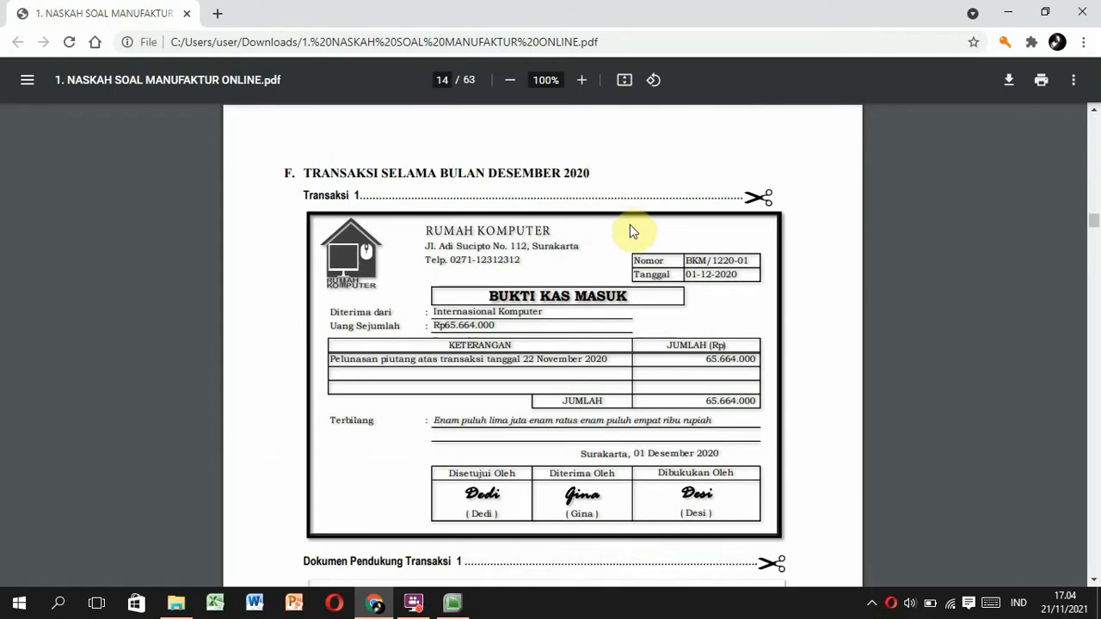
pyautogui.moveTo(695, 275); pyautogui.dragTo(759, 273)
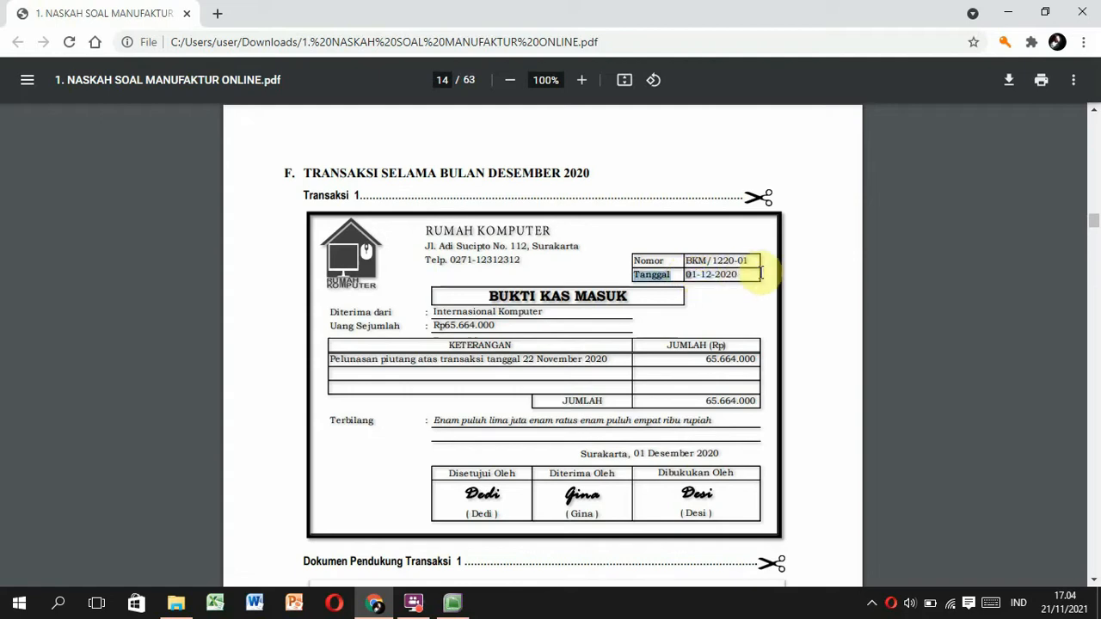
pyautogui.doubleClick(743, 275)
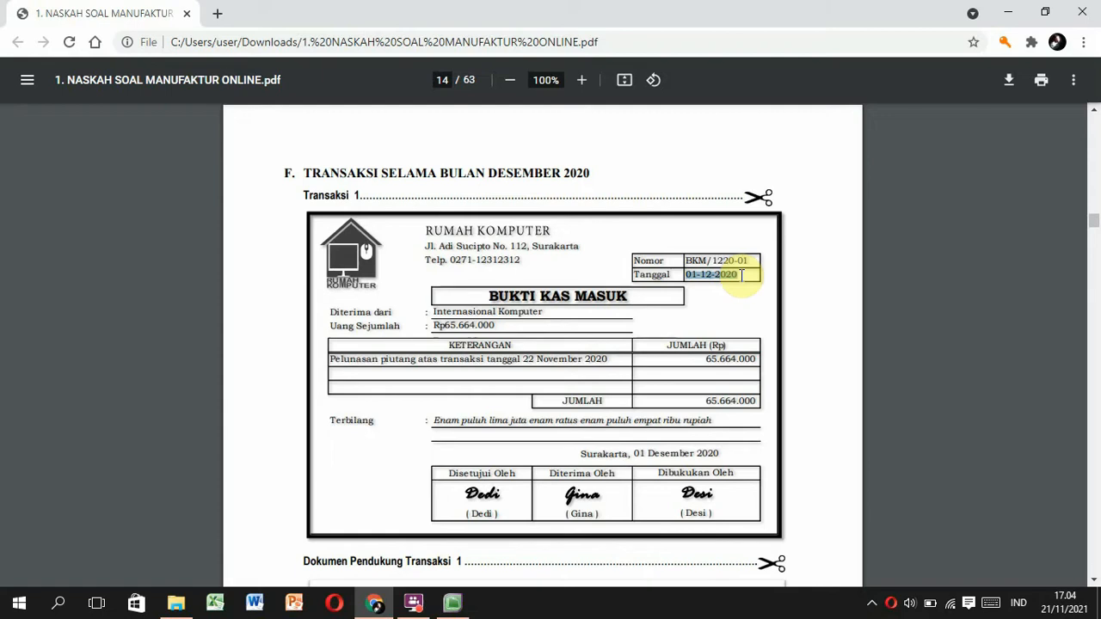
pyautogui.click(452, 603)
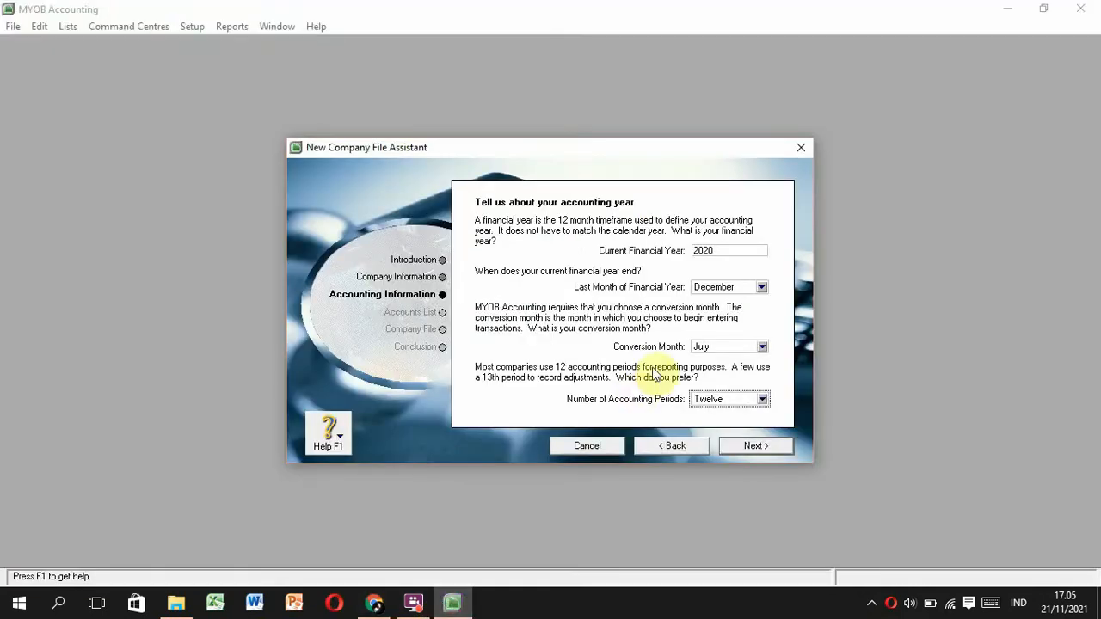
# Choose November as the conversion month and confirm it shows November 1, 2020.
pyautogui.click(762, 347)
pyautogui.click(726, 467)
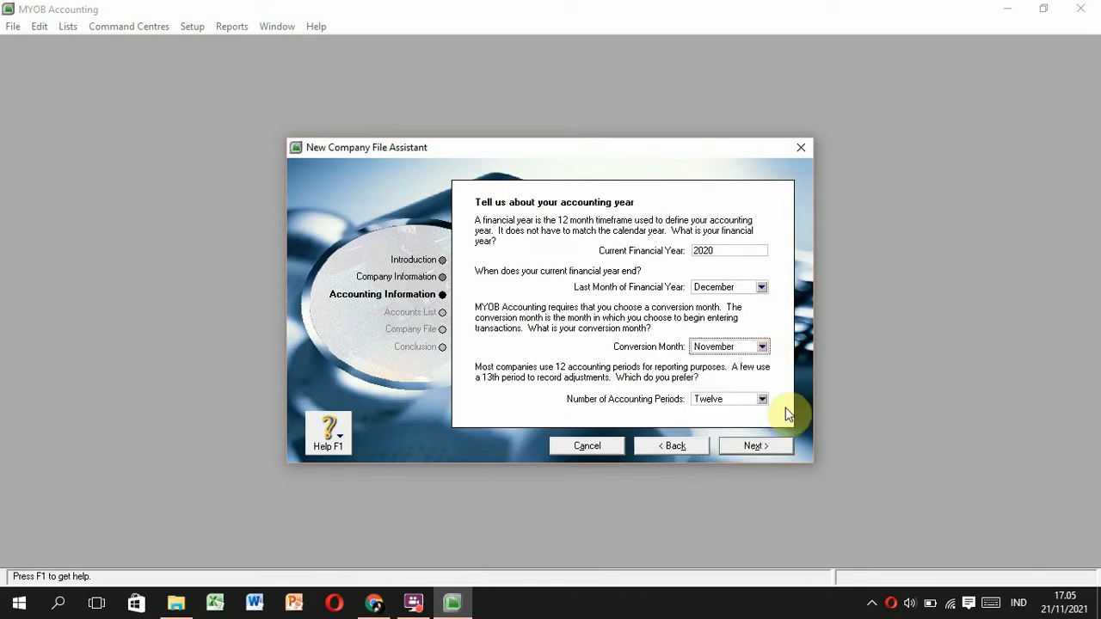
pyautogui.click(762, 449)
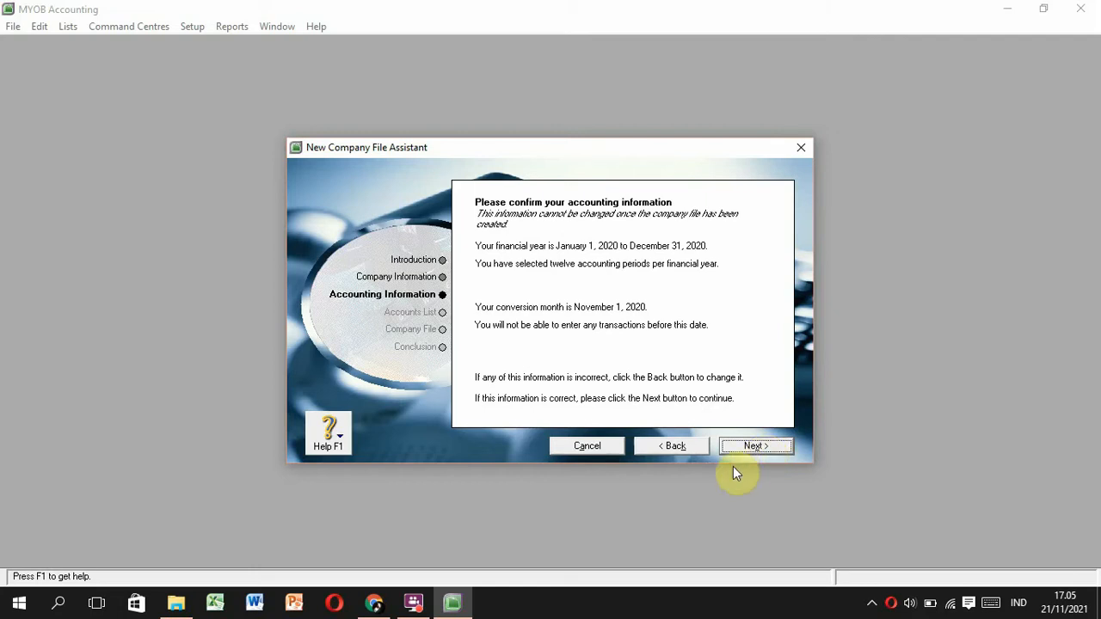
pyautogui.click(676, 453)
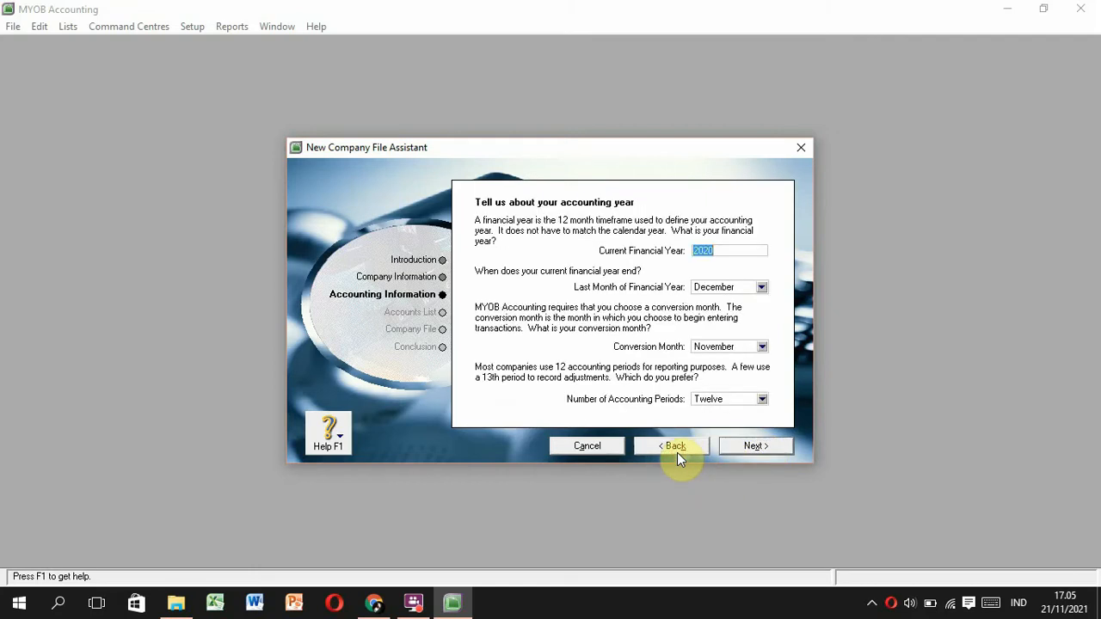
pyautogui.click(754, 447)
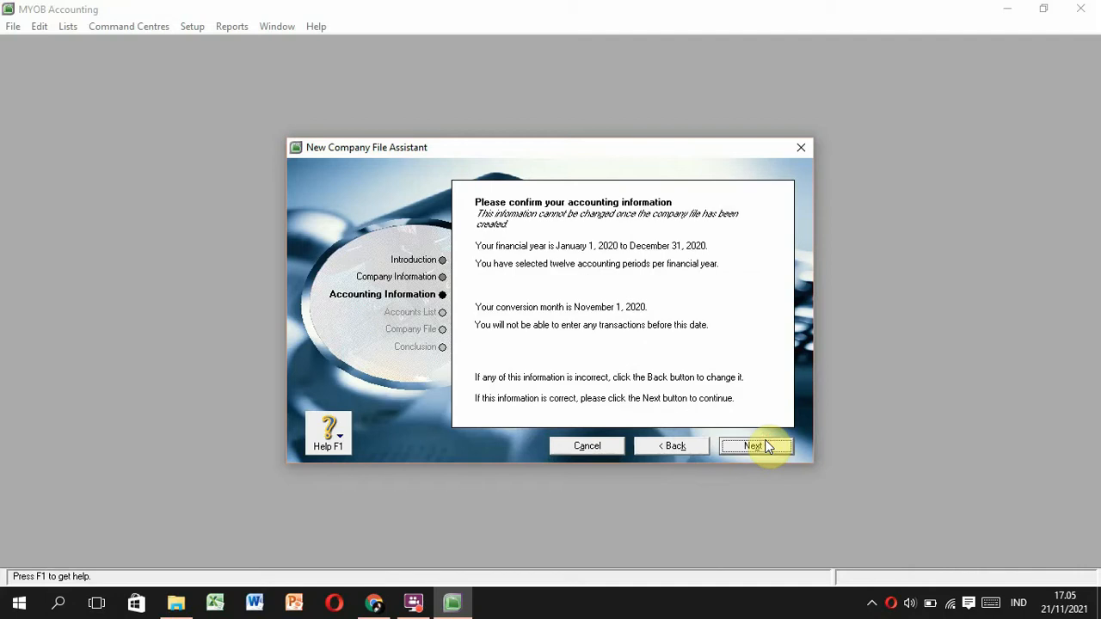
# Accept the accounting information and choose to import the accounts list later.
pyautogui.click(768, 446)
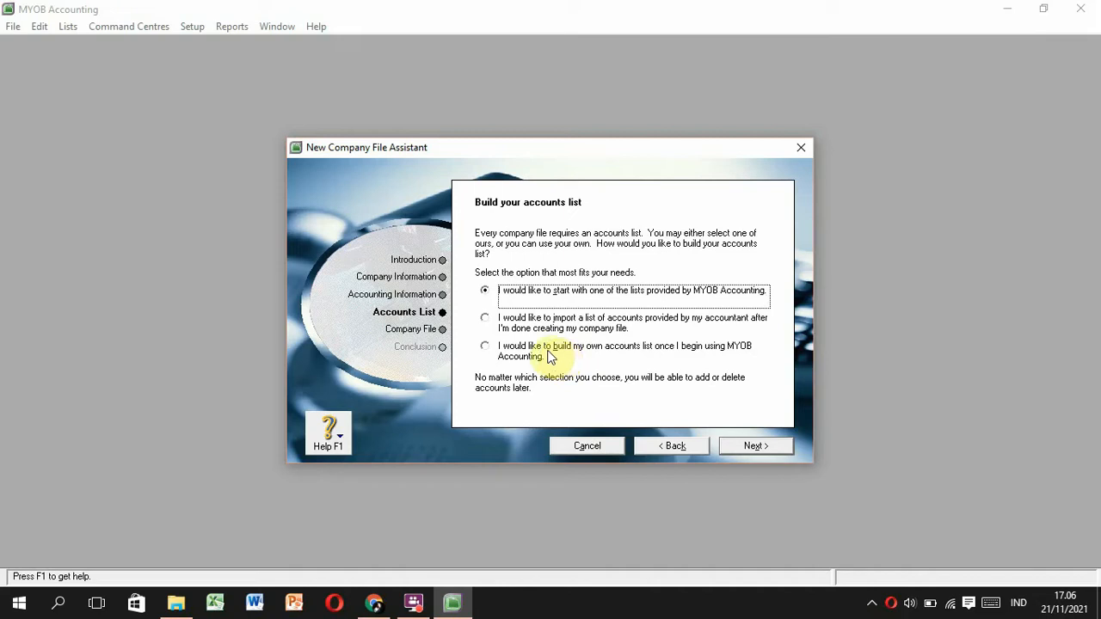
pyautogui.click(486, 319)
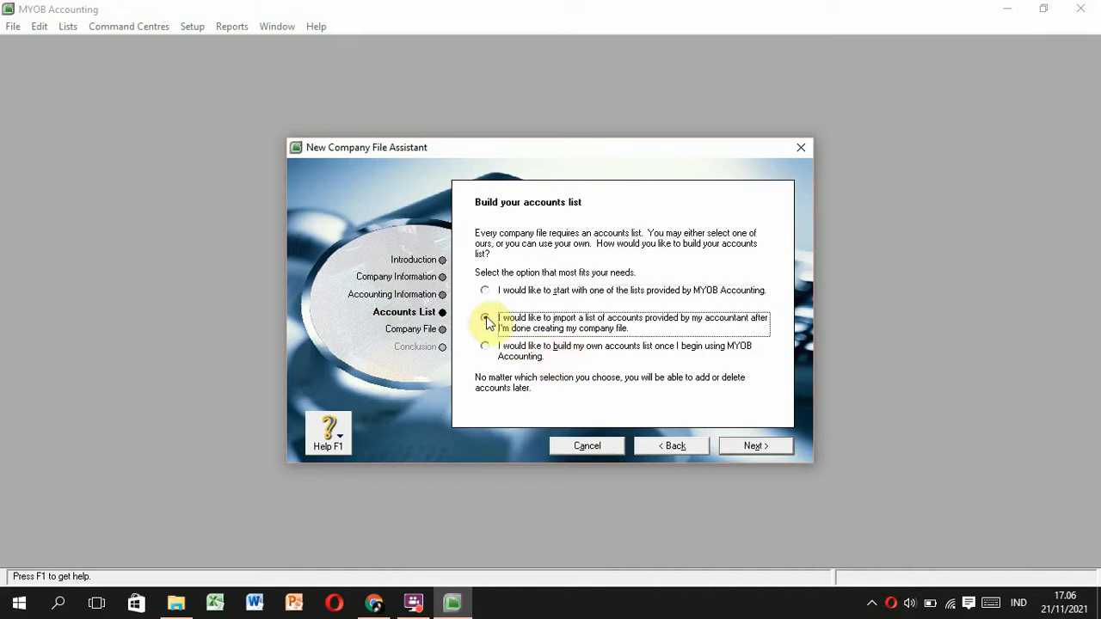
pyautogui.click(728, 445)
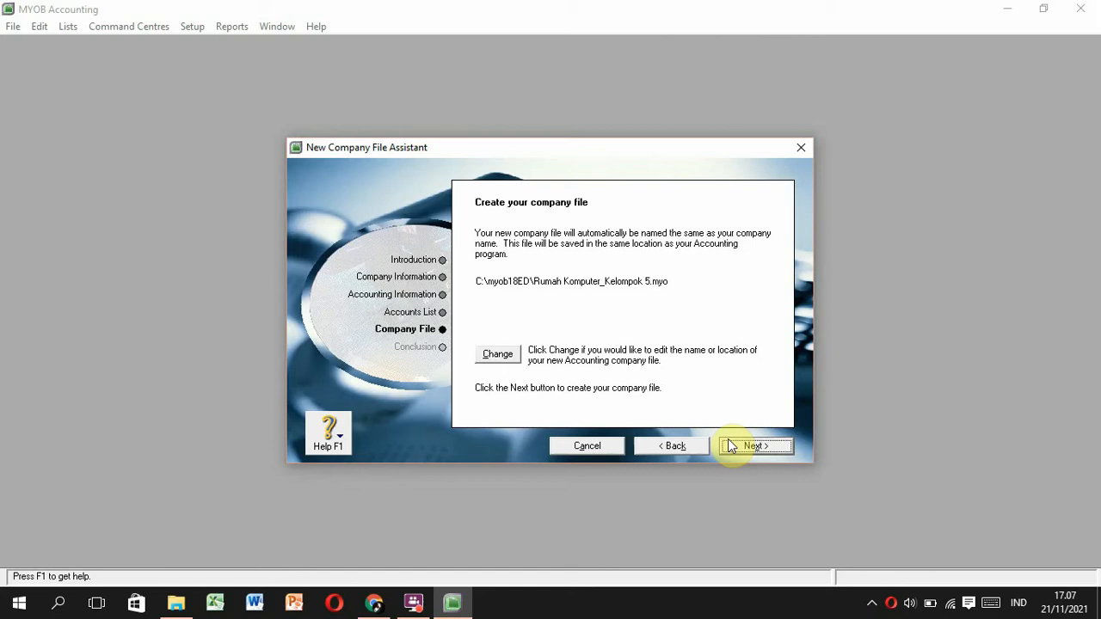
# Save the new company file in E:\MYOB, create it, and go to the Command Centre.
pyautogui.click(500, 355)
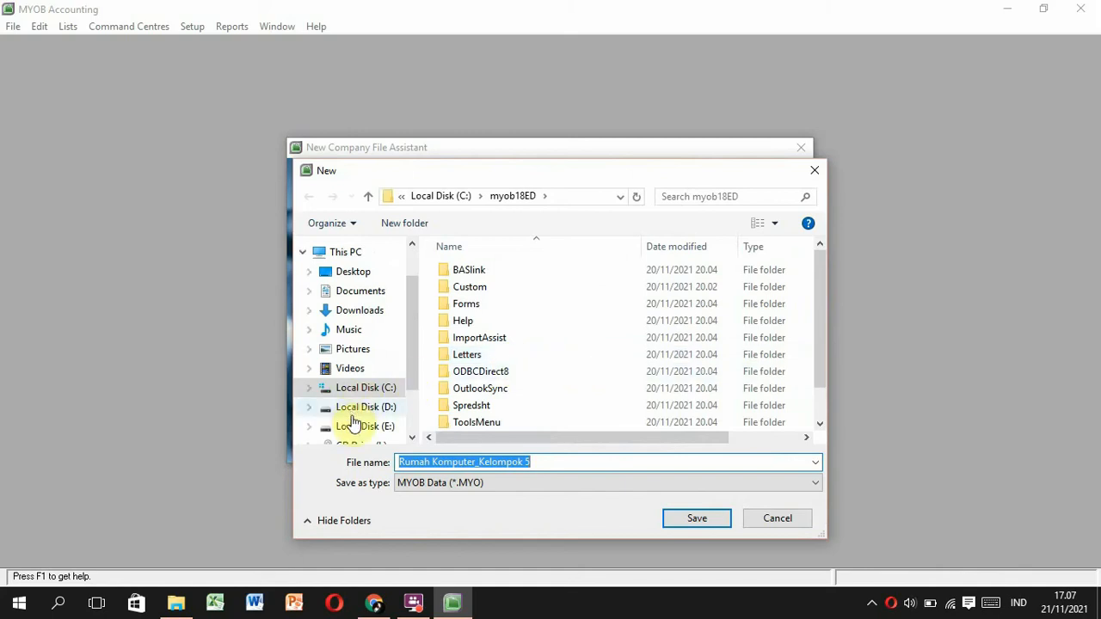
pyautogui.click(365, 426)
pyautogui.click(470, 320)
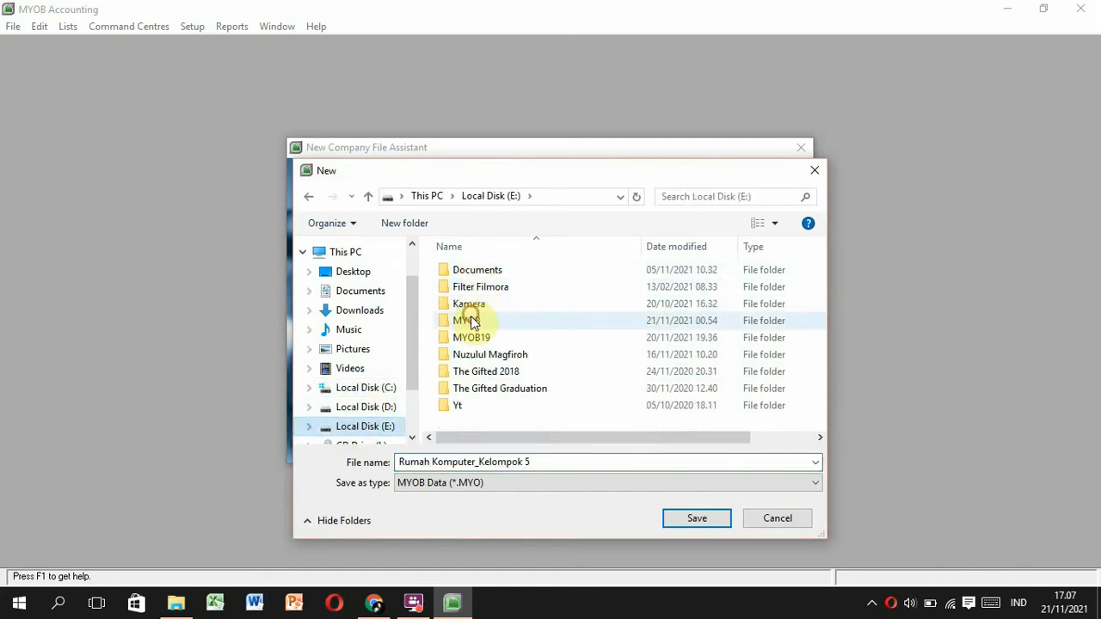
pyautogui.doubleClick(471, 320)
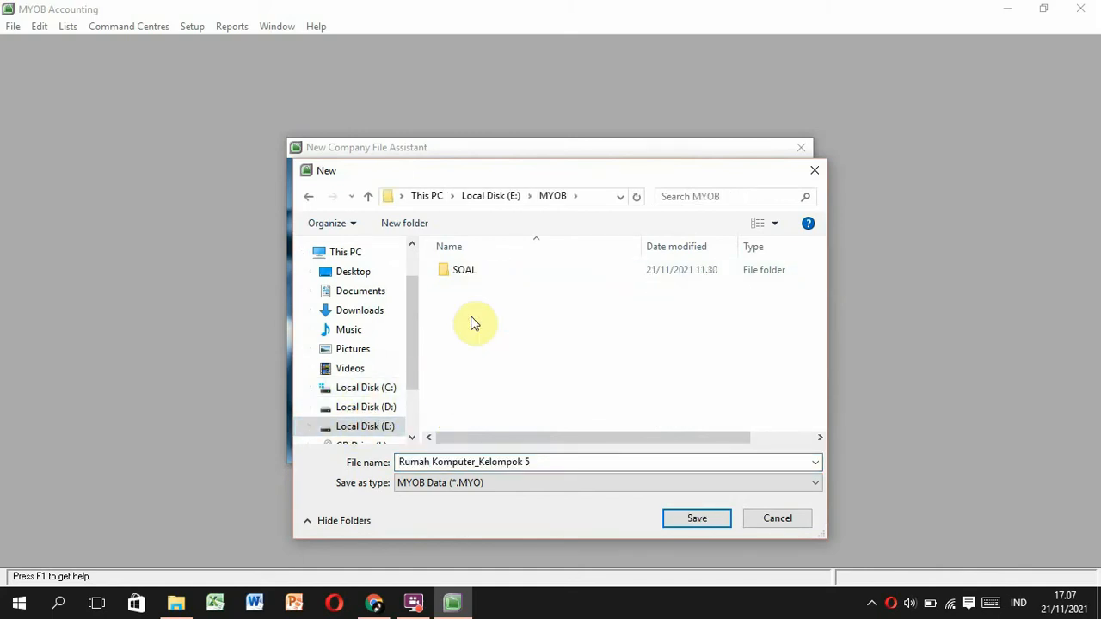
pyautogui.click(674, 527)
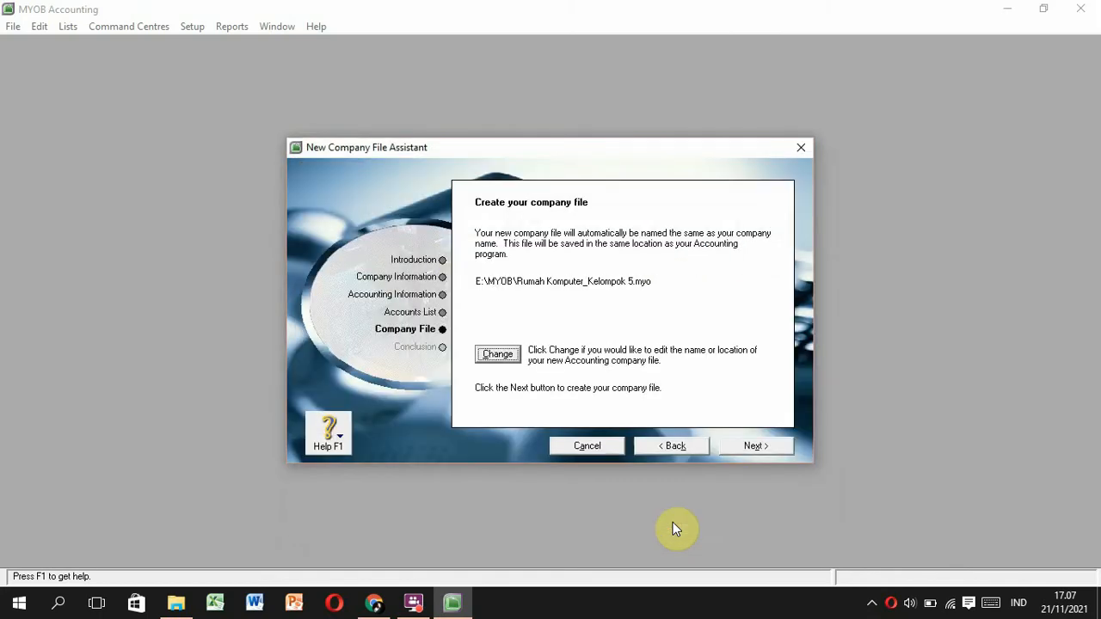
pyautogui.click(741, 448)
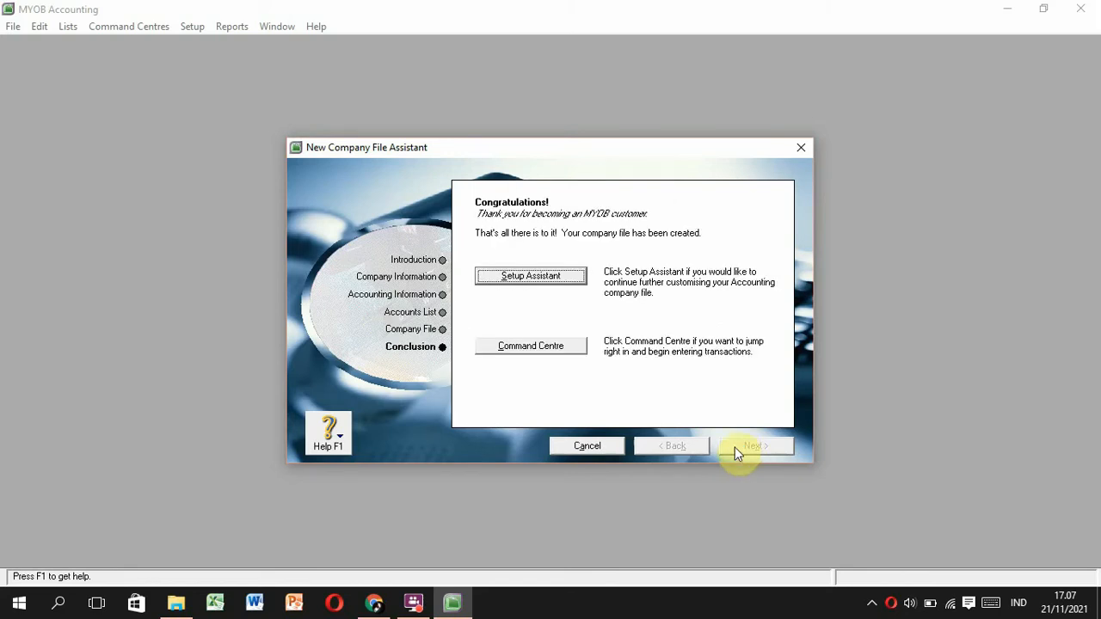
pyautogui.click(528, 346)
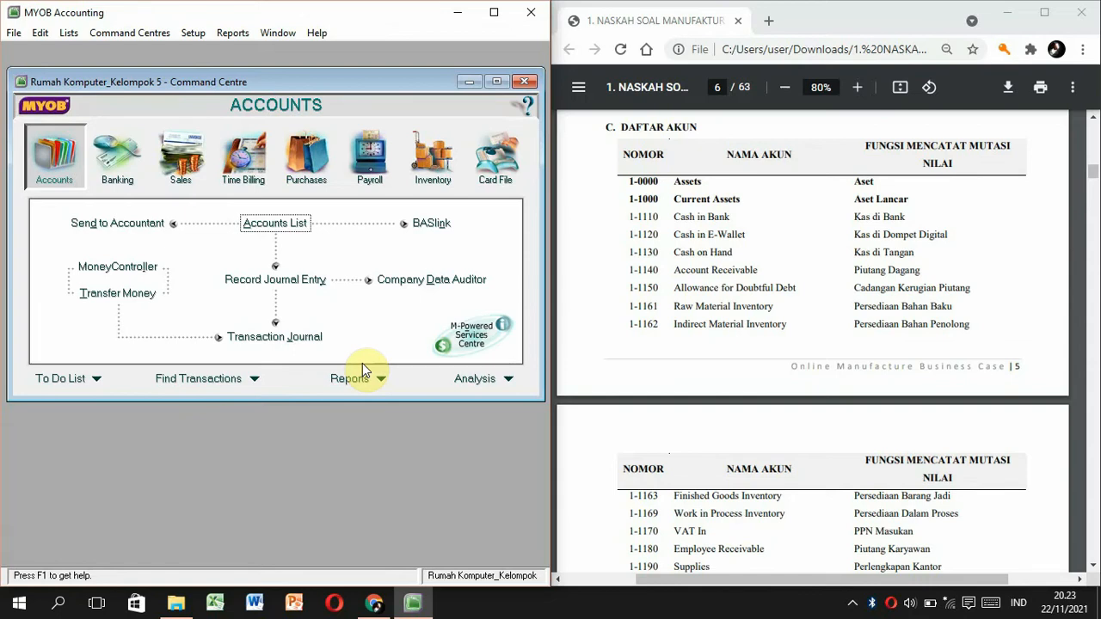
# Open the Accounts List showing default accounts like 1-0110 Cheque Account.
pyautogui.click(279, 225)
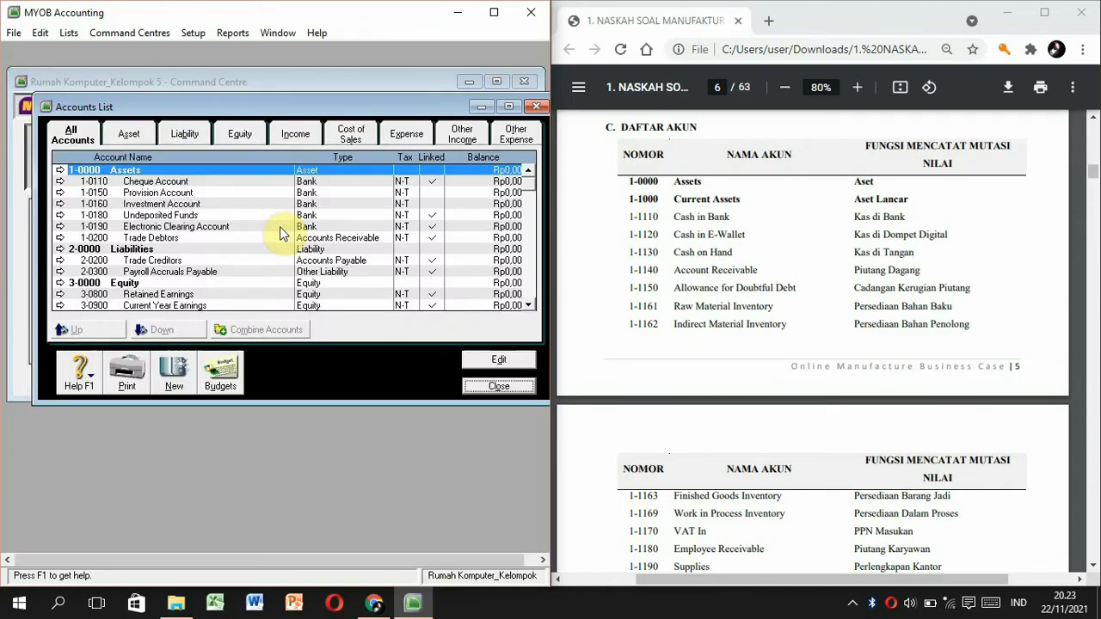
# Change account 1-0110 Cheque Account to 1-1110 Cash In Bank.
pyautogui.click(168, 183)
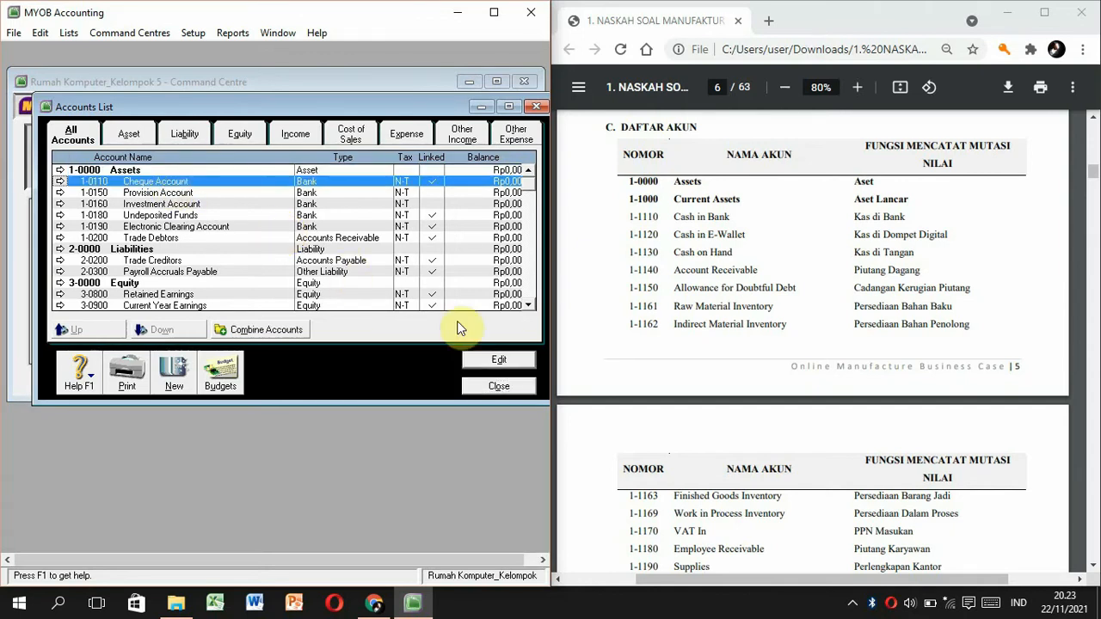
pyautogui.click(483, 358)
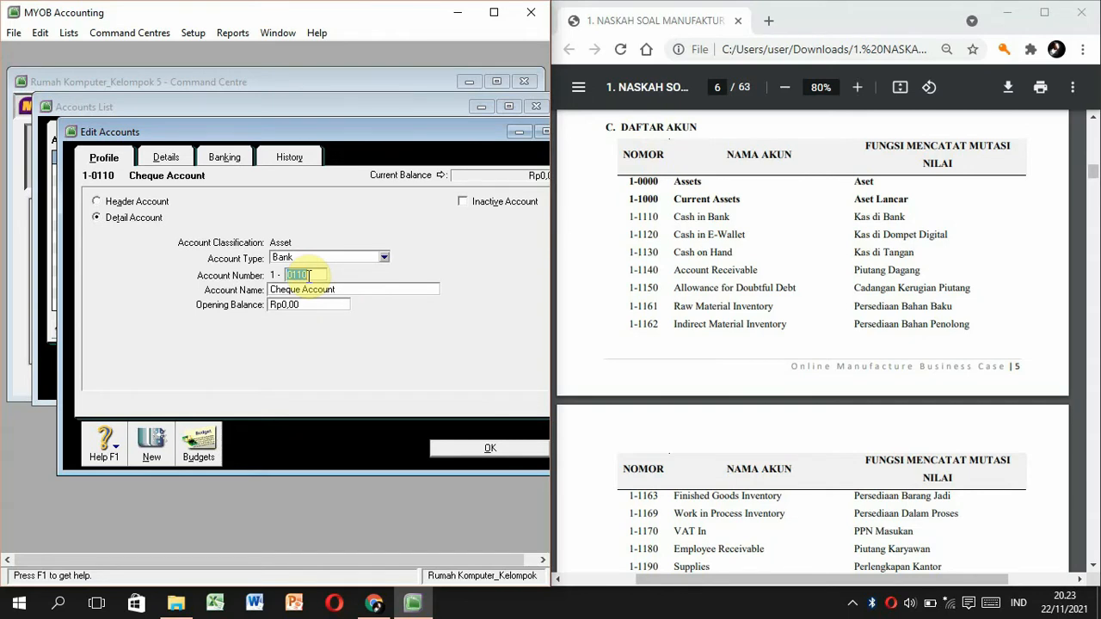
pyautogui.write('1110')
pyautogui.press('Tab')
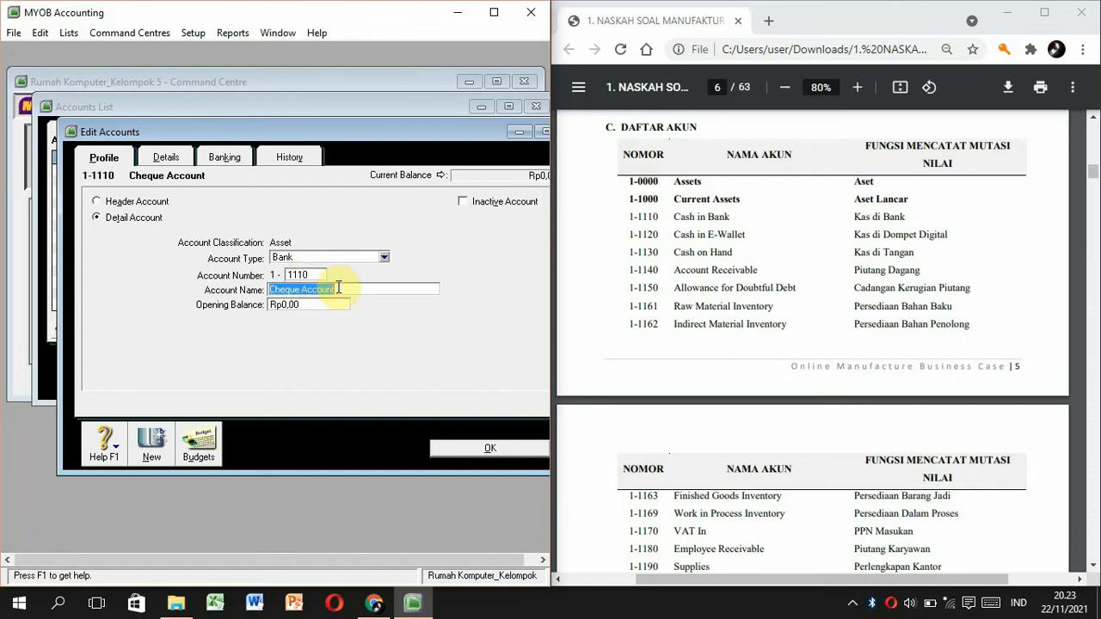
pyautogui.write('Cash In Bank')
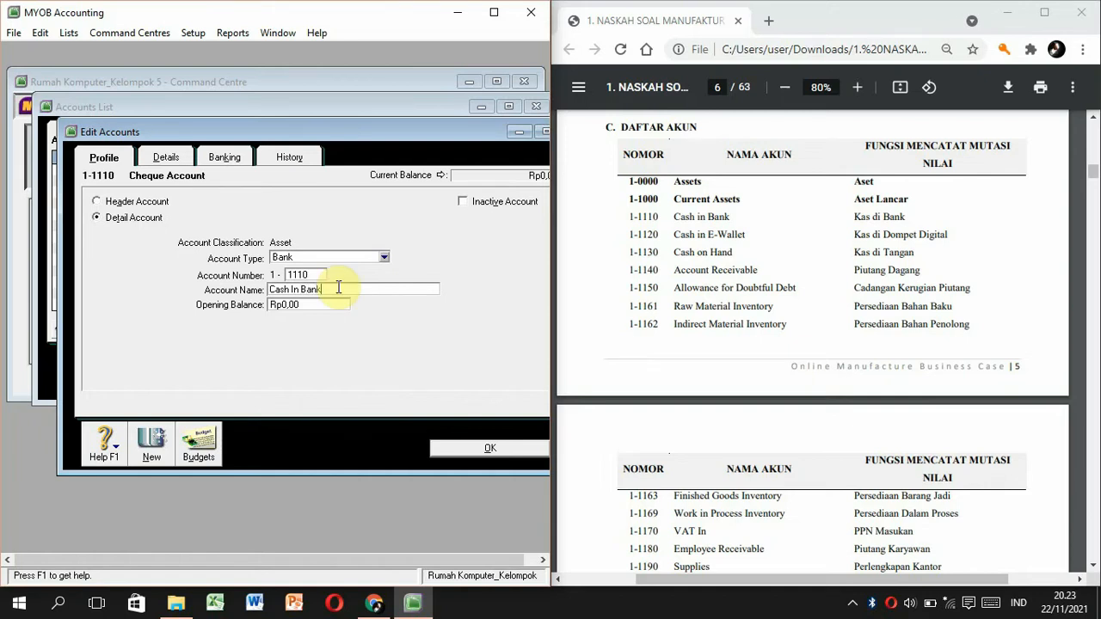
pyautogui.click(504, 448)
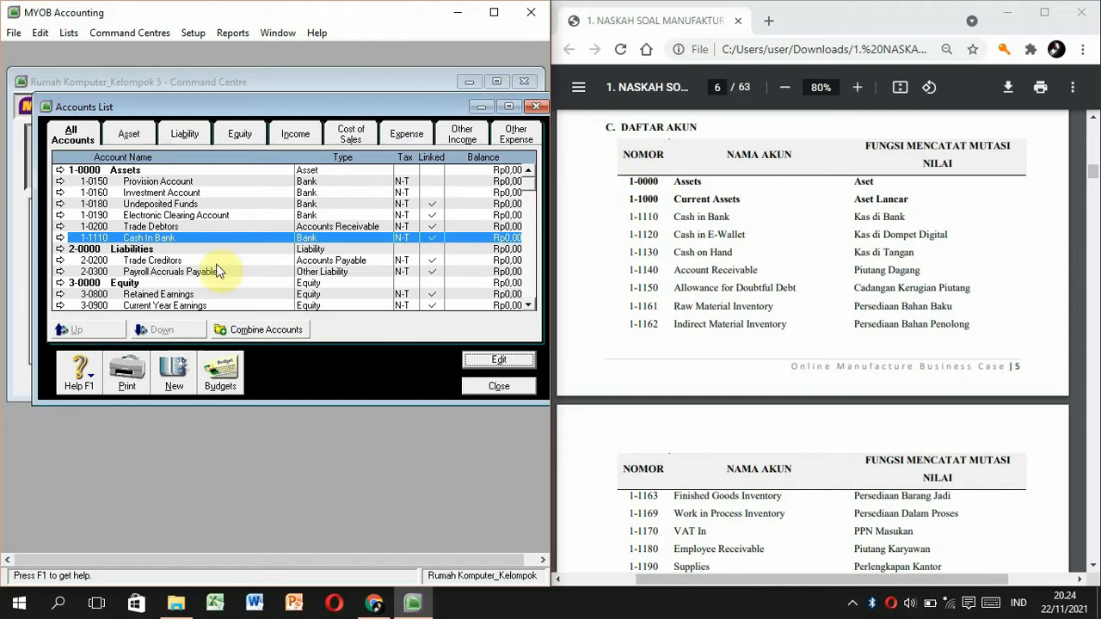
# Change 1-0180 Undeposited Funds to 1-1130 Cash on Hand.
pyautogui.click(151, 204)
pyautogui.click(499, 359)
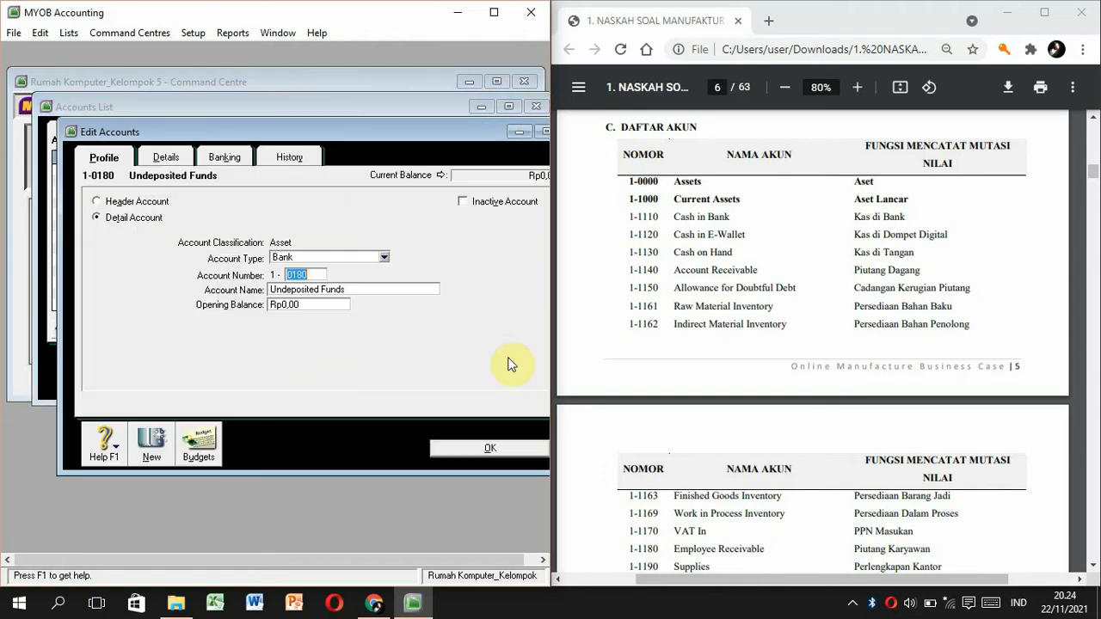
pyautogui.write('1130')
pyautogui.click(387, 287)
pyautogui.write('Cash on Hand')
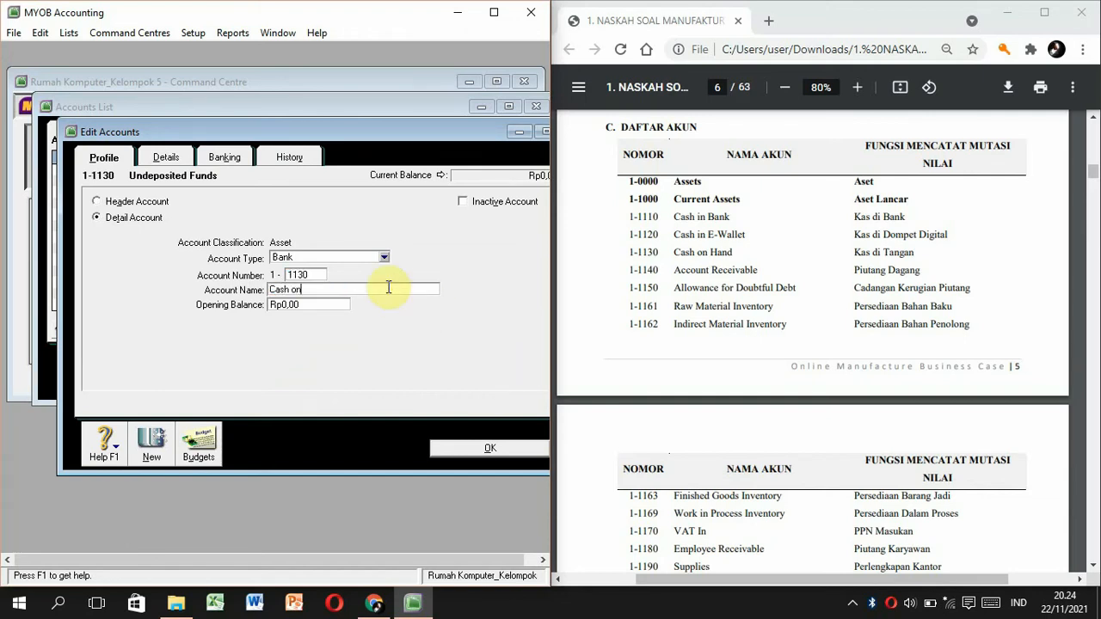
pyautogui.click(458, 448)
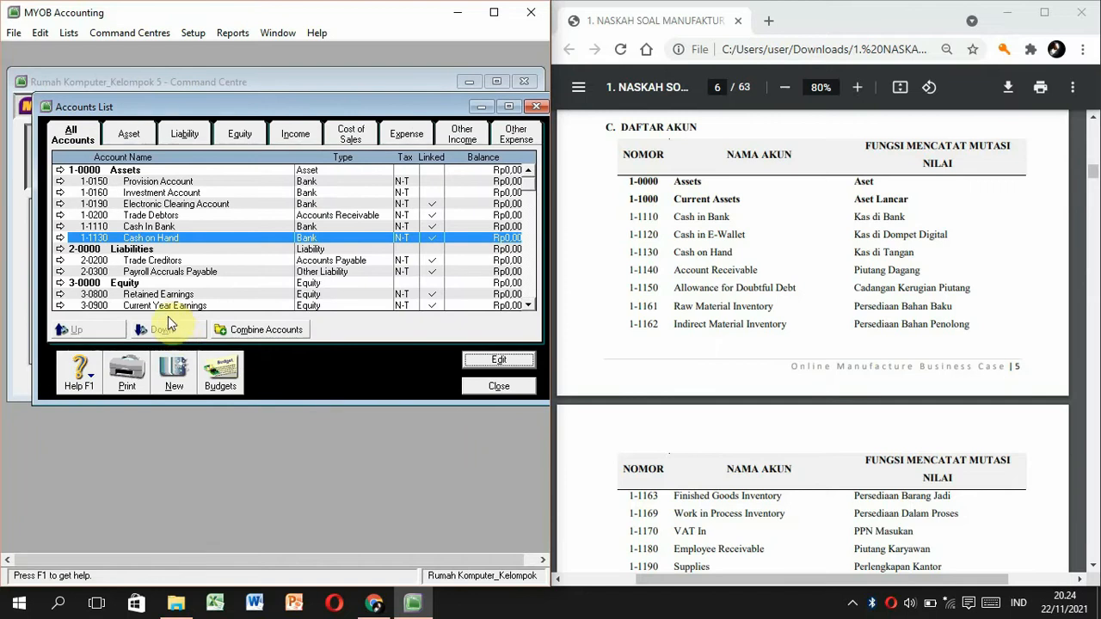
# Change Trade Debtors to 1-1140 Account Receivable.
pyautogui.doubleClick(148, 217)
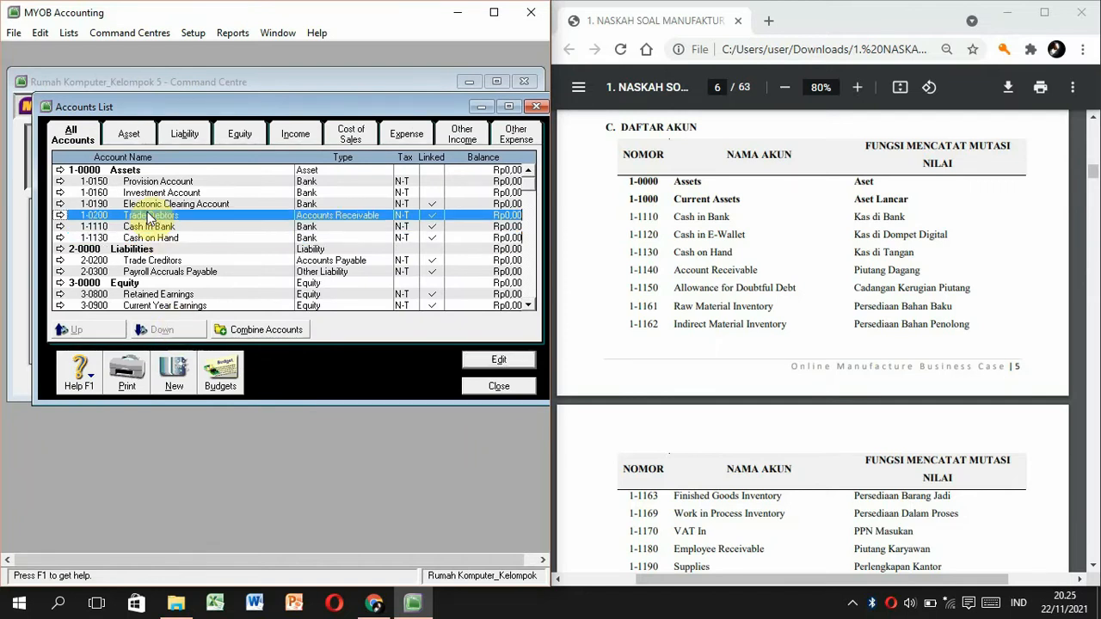
pyautogui.write('1140')
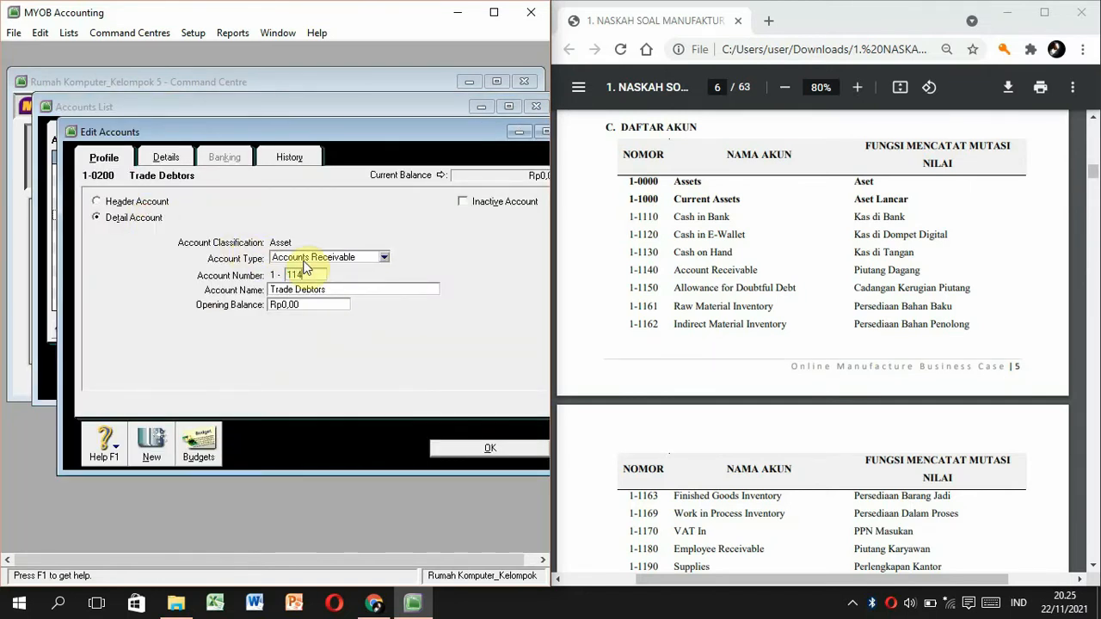
pyautogui.press('Tab')
pyautogui.write('Account Receivable')
pyautogui.click(492, 446)
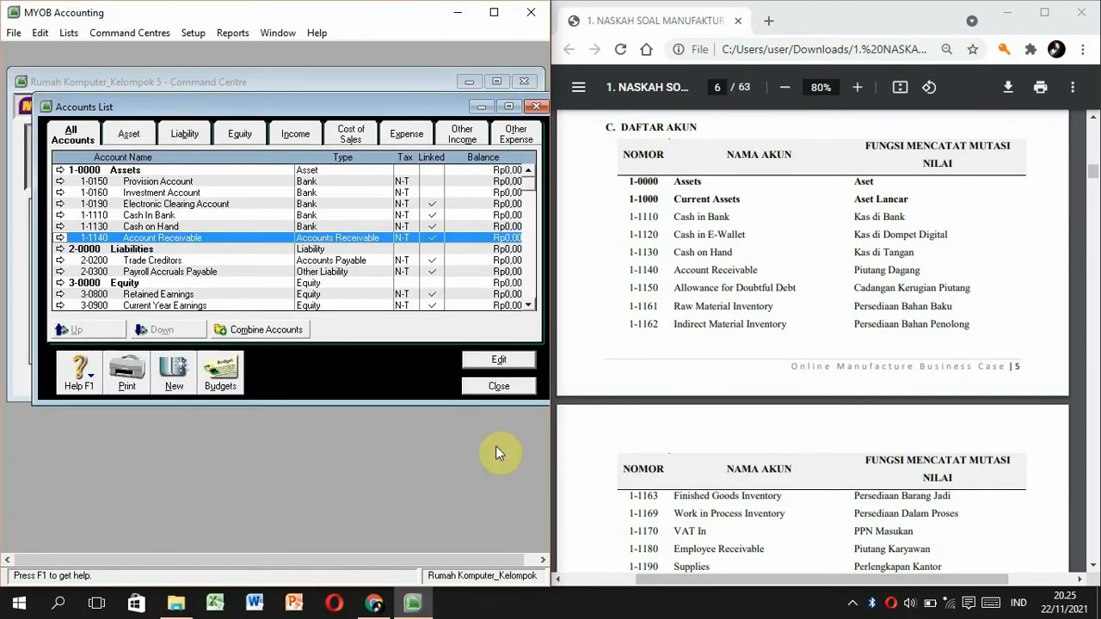
# Renumber the Electronic Clearing Account to 1-1212, then bring up Trade Creditors.
pyautogui.doubleClick(148, 204)
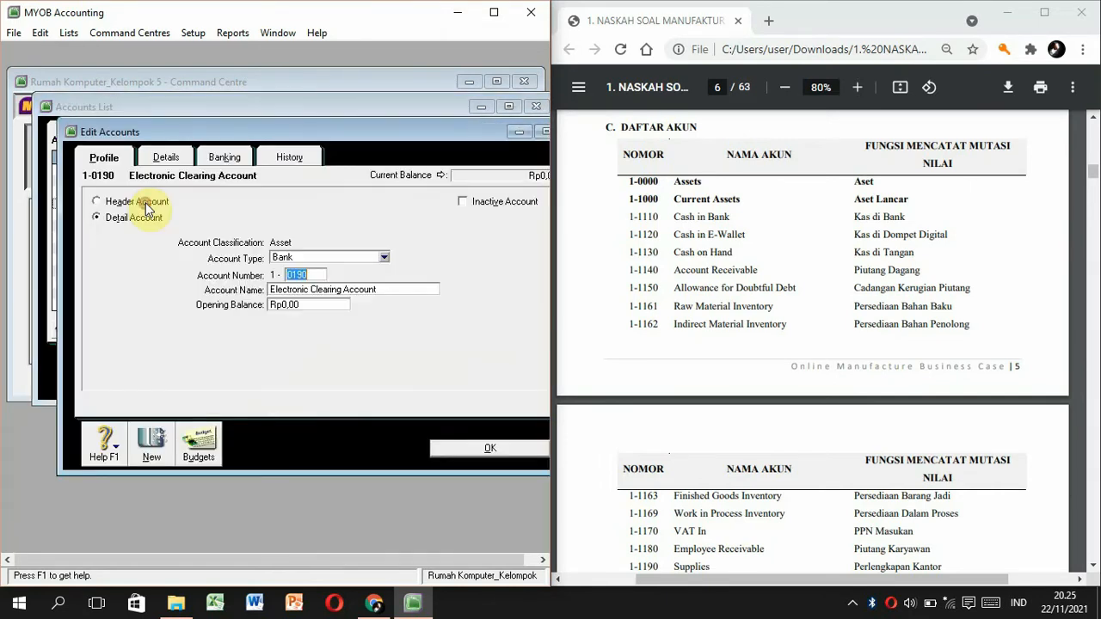
pyautogui.write('1212')
pyautogui.click(466, 449)
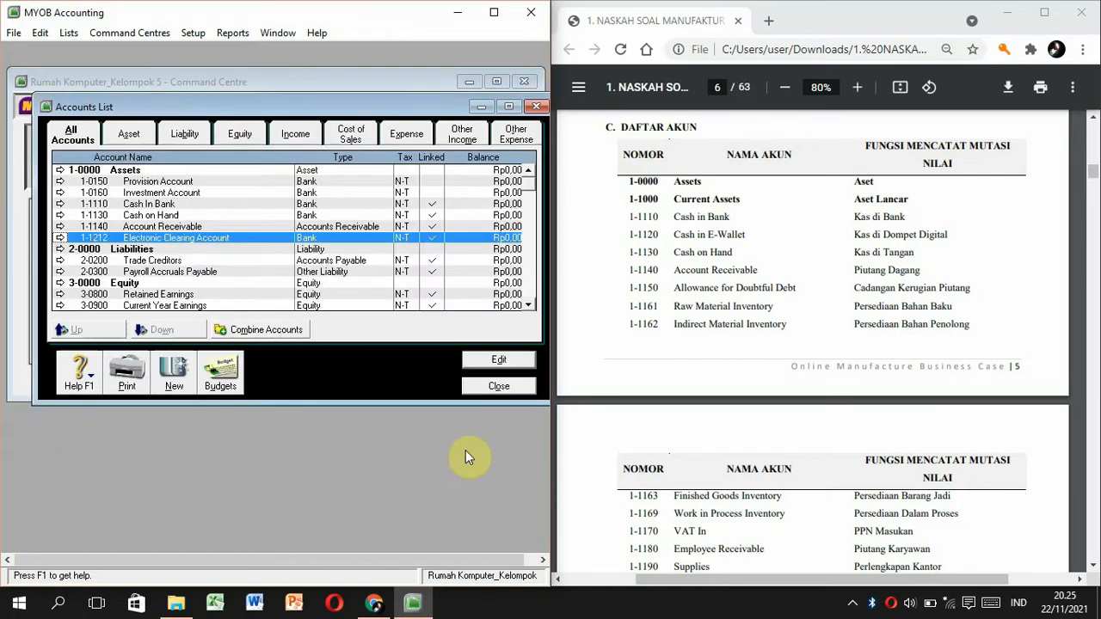
pyautogui.doubleClick(194, 260)
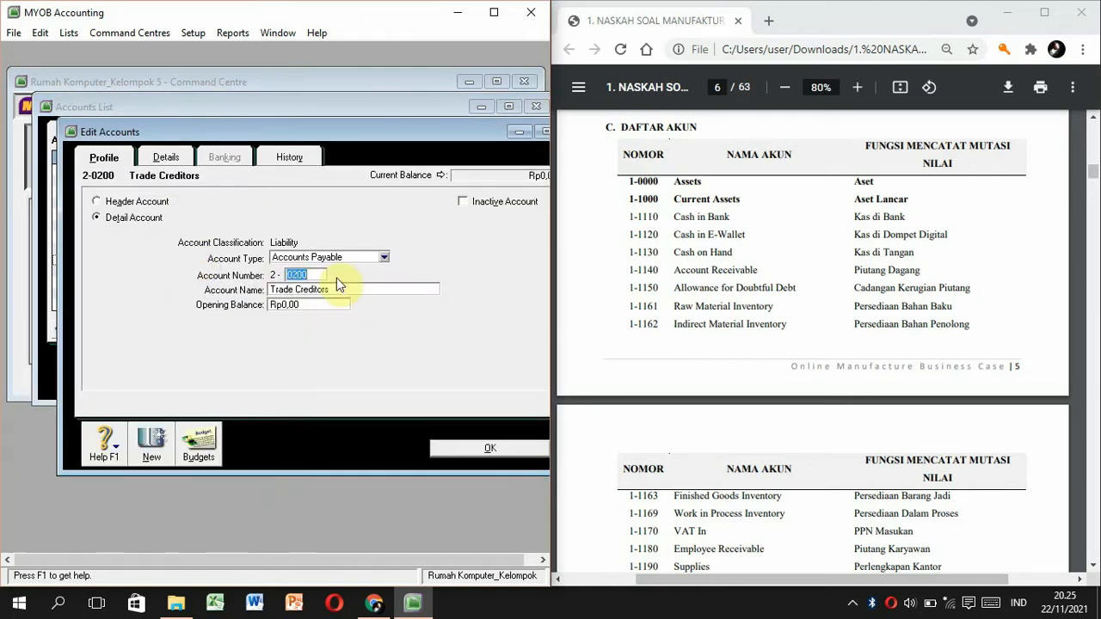
# Change Trade Creditors to 2-1100 Account Payable, checking the PDF chart of accounts.
pyautogui.click(751, 496)
pyautogui.scroll(-5, 751, 497)
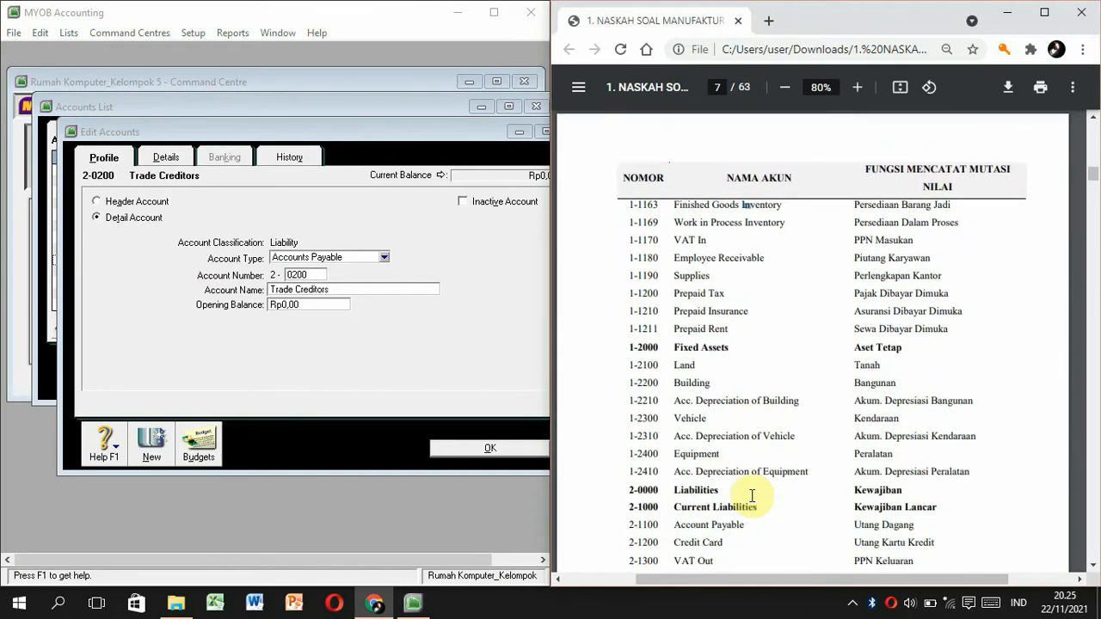
pyautogui.doubleClick(297, 275)
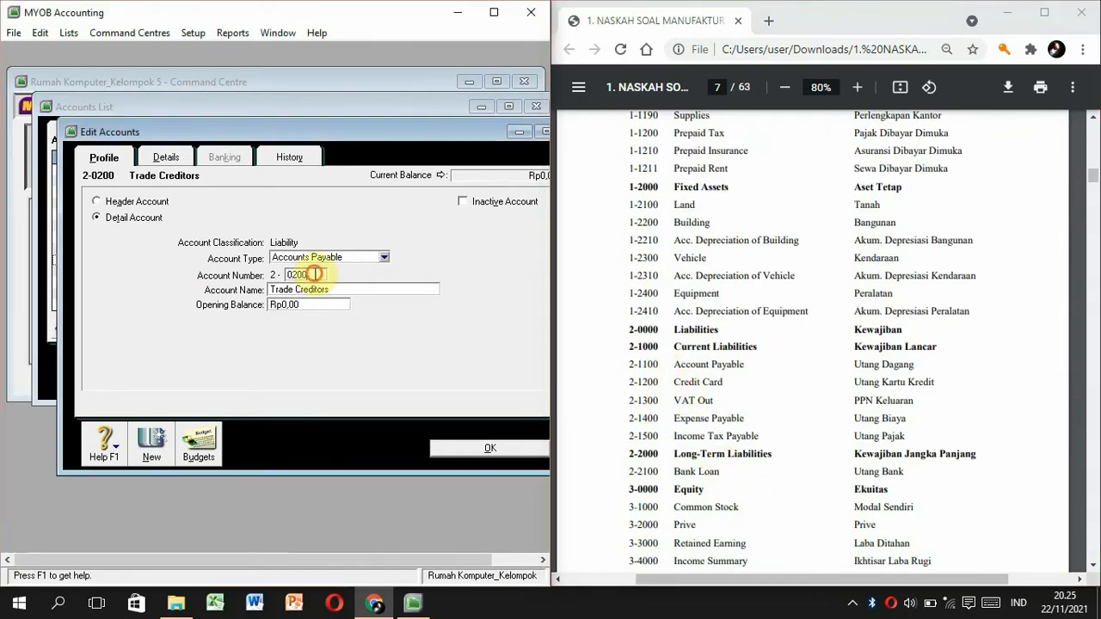
pyautogui.write('1100')
pyautogui.press('Tab')
pyautogui.write('Ac')
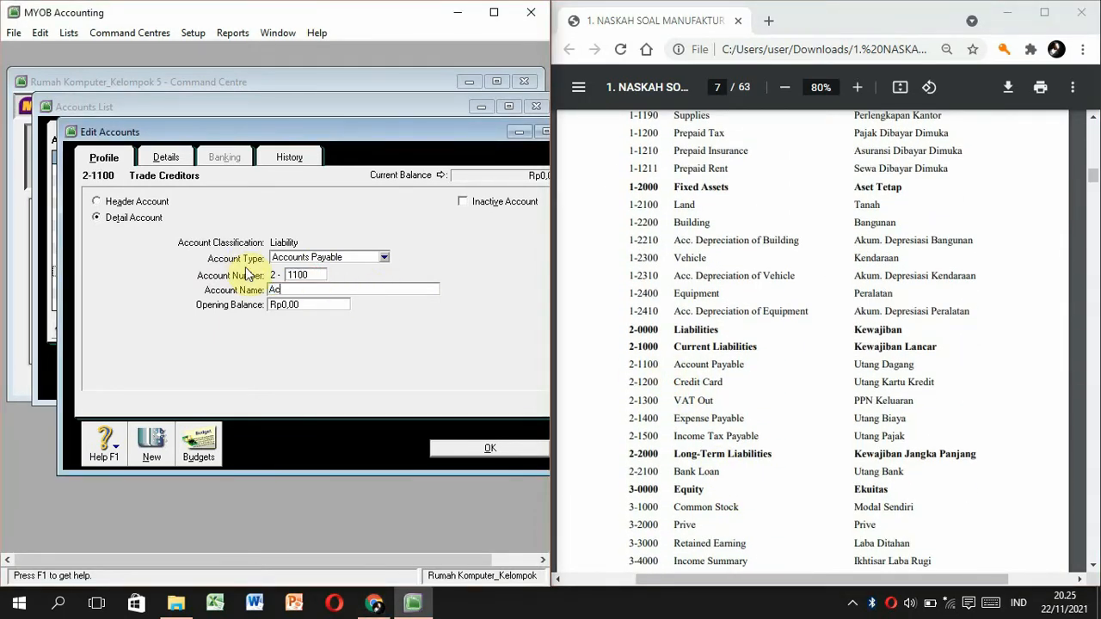
pyautogui.write('count Payable')
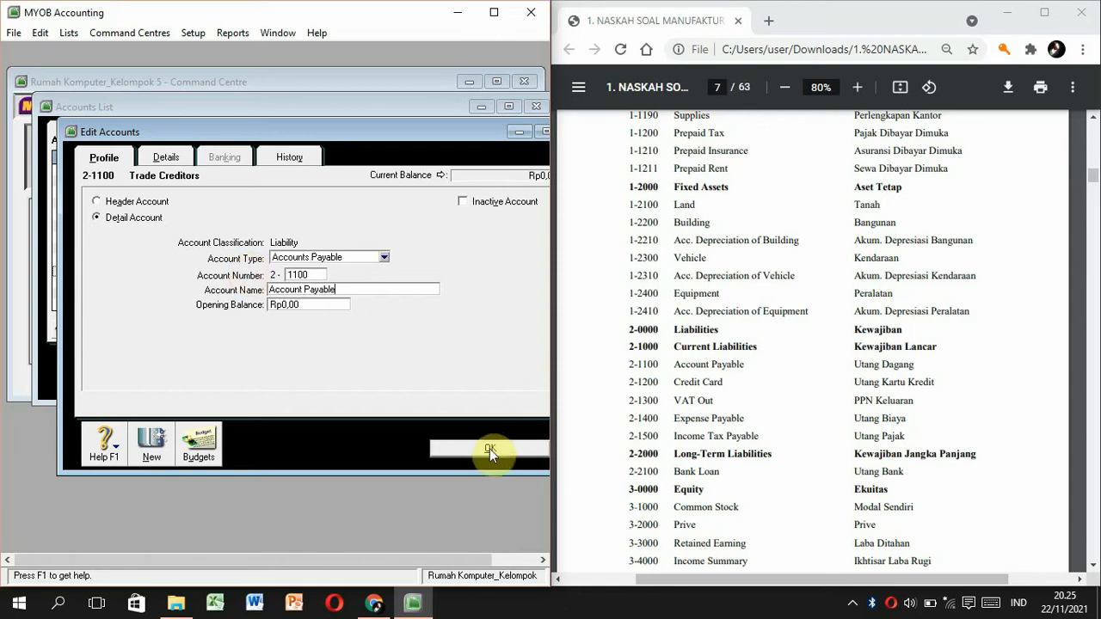
pyautogui.click(490, 447)
# Renumber Payroll Accruals Payable to 2-1600 and select Current Year Earnings.
pyautogui.doubleClick(198, 259)
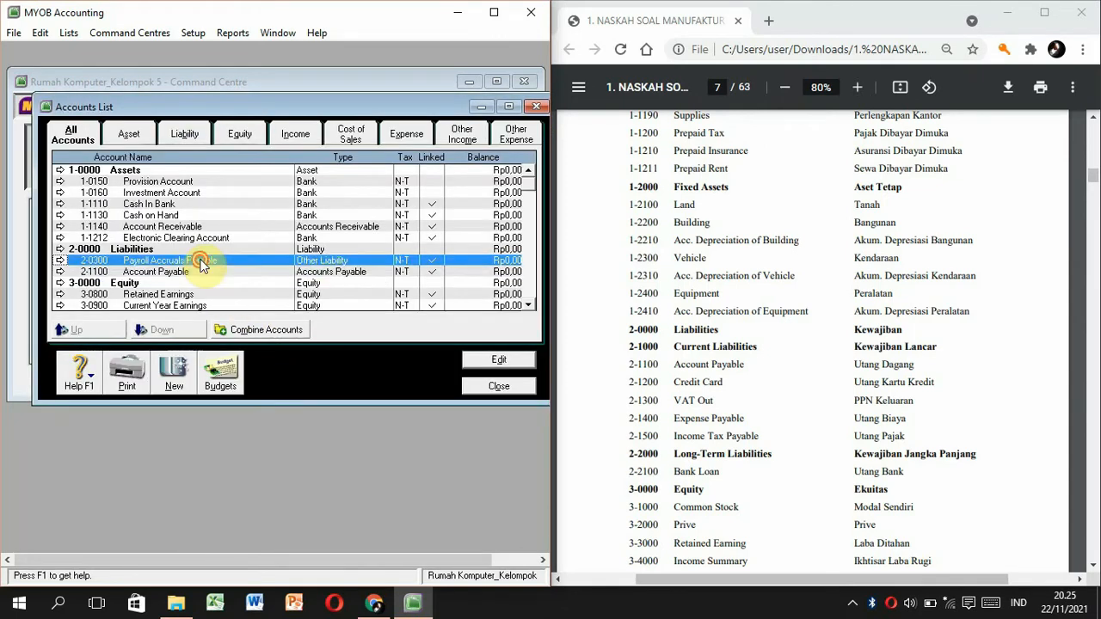
pyautogui.write('1600')
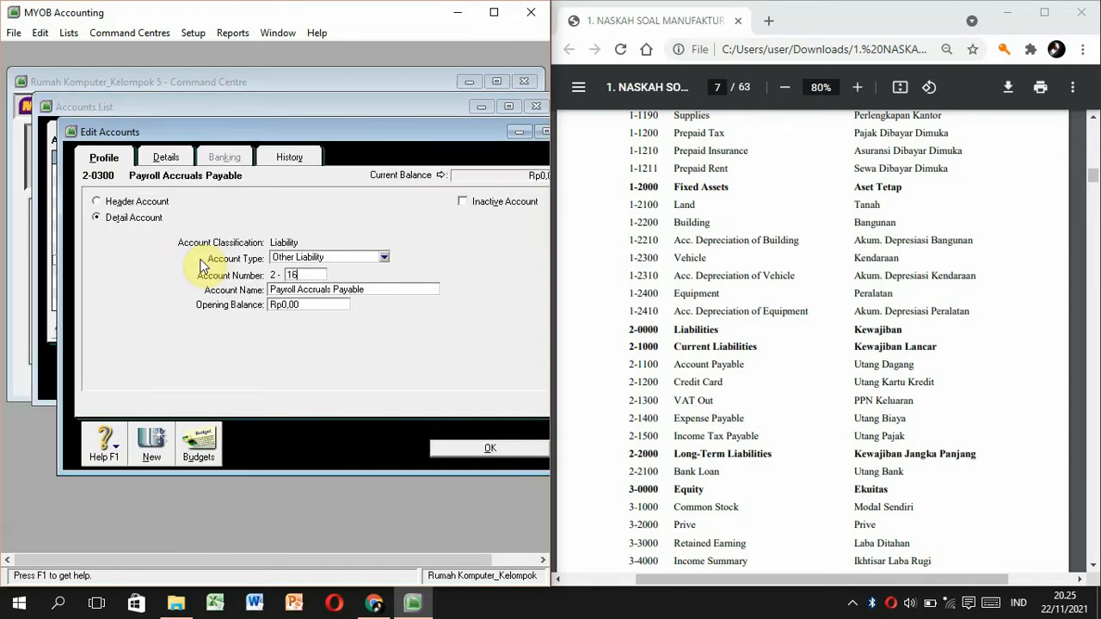
pyautogui.click(542, 450)
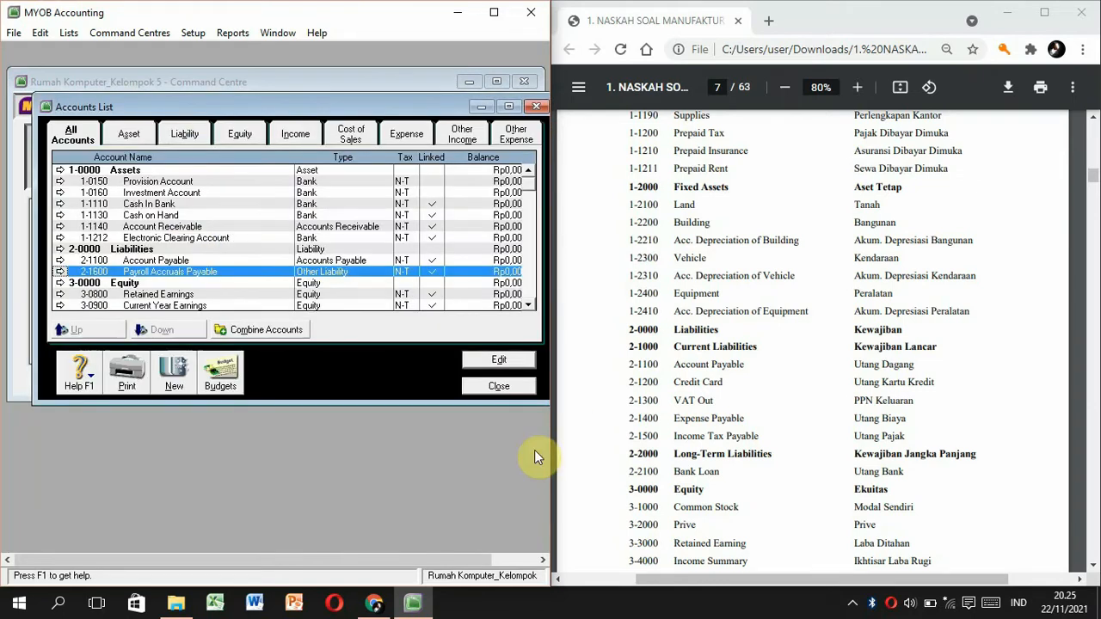
pyautogui.click(200, 307)
# Change Current Year Earnings to 3-4000 Income Summary and renumber Retained Earnings to 3-3000.
pyautogui.doubleClick(201, 307)
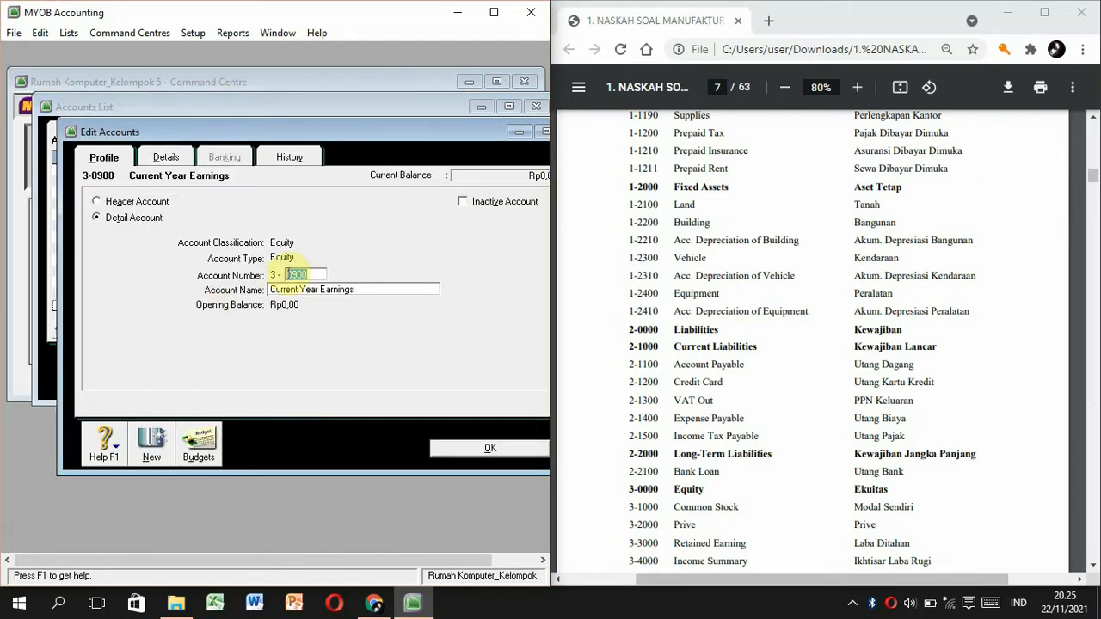
pyautogui.click(358, 289)
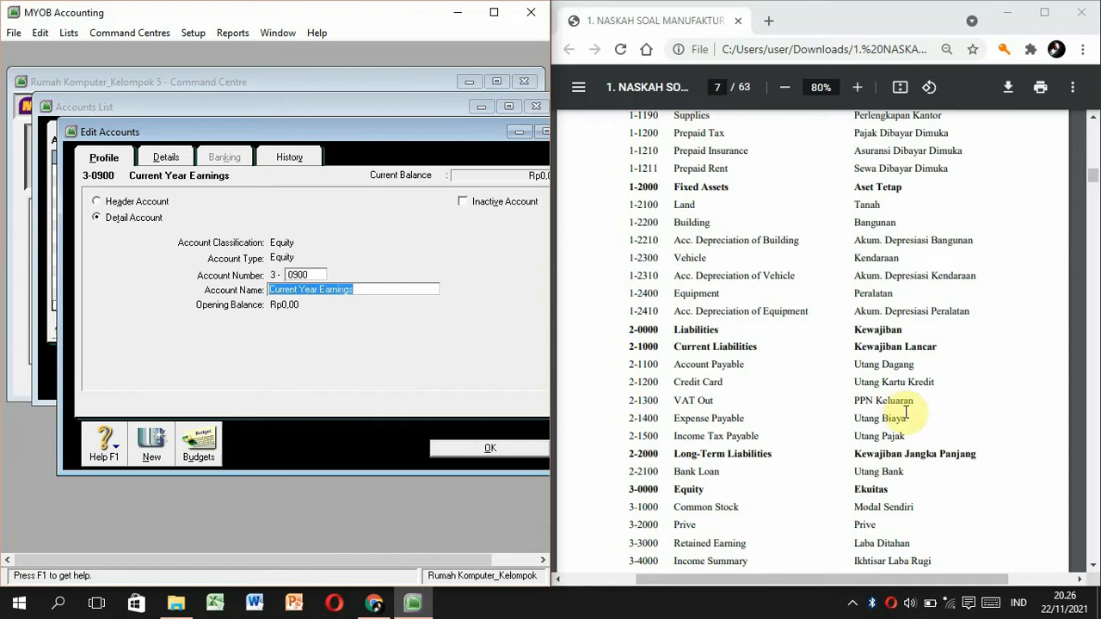
pyautogui.write('400')
pyautogui.press('BackSpace')
pyautogui.press('BackSpace')
pyautogui.press('BackSpace')
pyautogui.write('Income Summary')
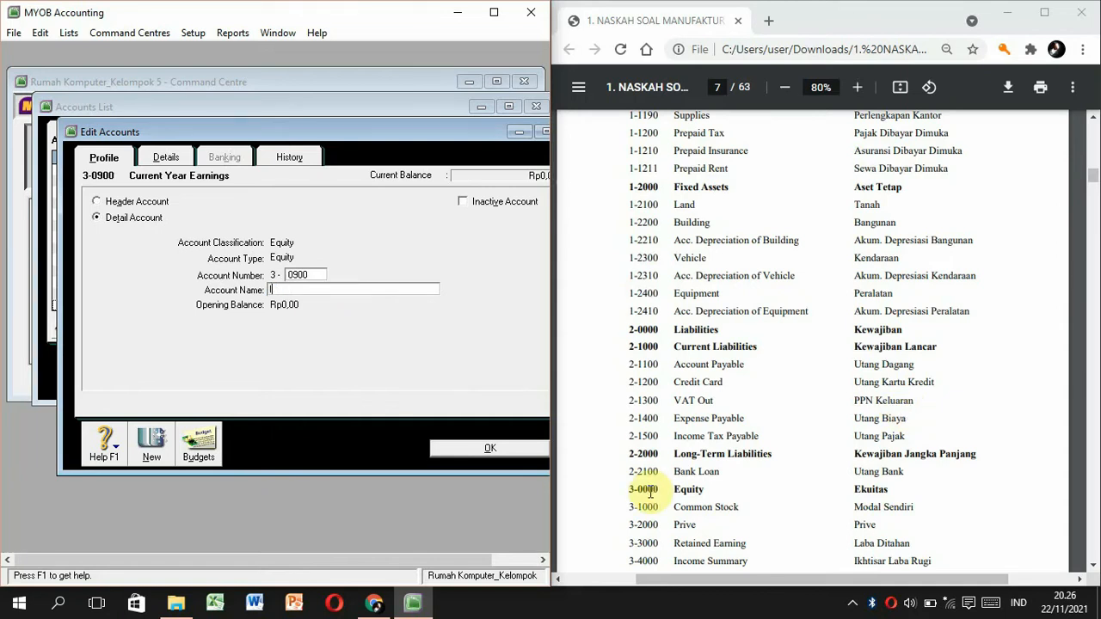
pyautogui.doubleClick(297, 273)
pyautogui.write('4000')
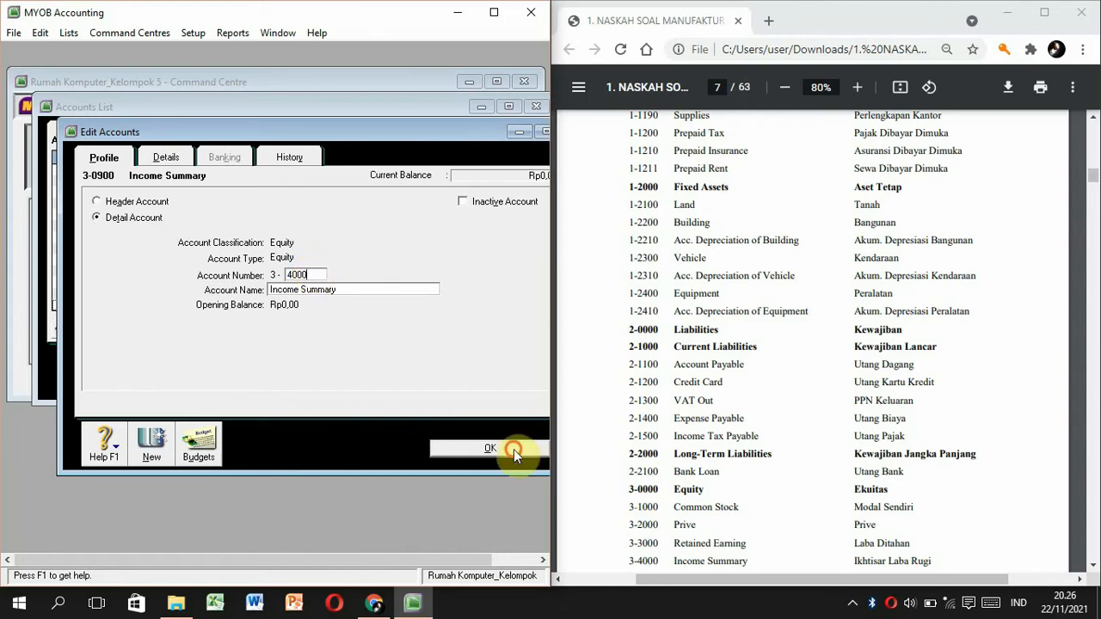
pyautogui.click(490, 448)
pyautogui.doubleClick(139, 296)
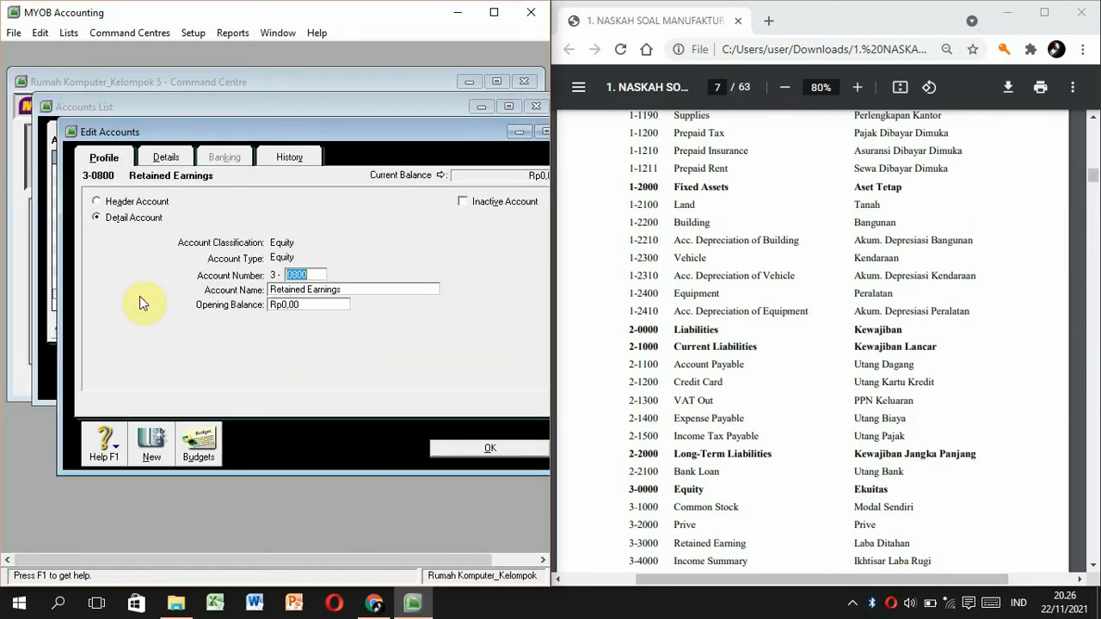
pyautogui.write('3000')
pyautogui.click(528, 456)
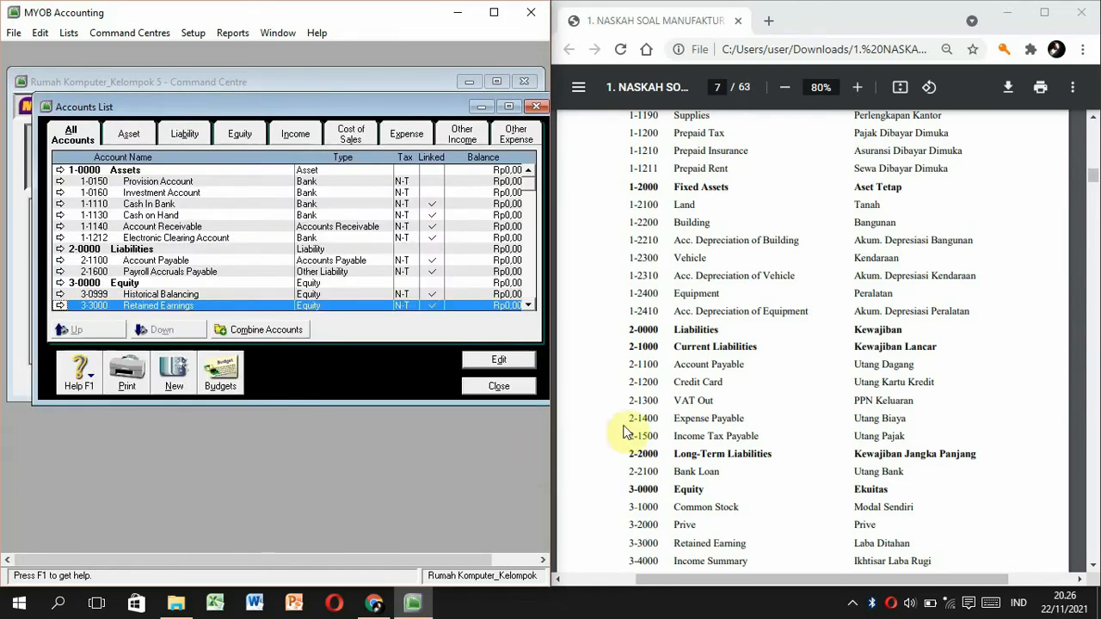
# Change Wages & Salaries to 6-1700 Wages & Salaries Expense.
pyautogui.scroll(-3, 731, 422)
pyautogui.scroll(-6, 728, 422)
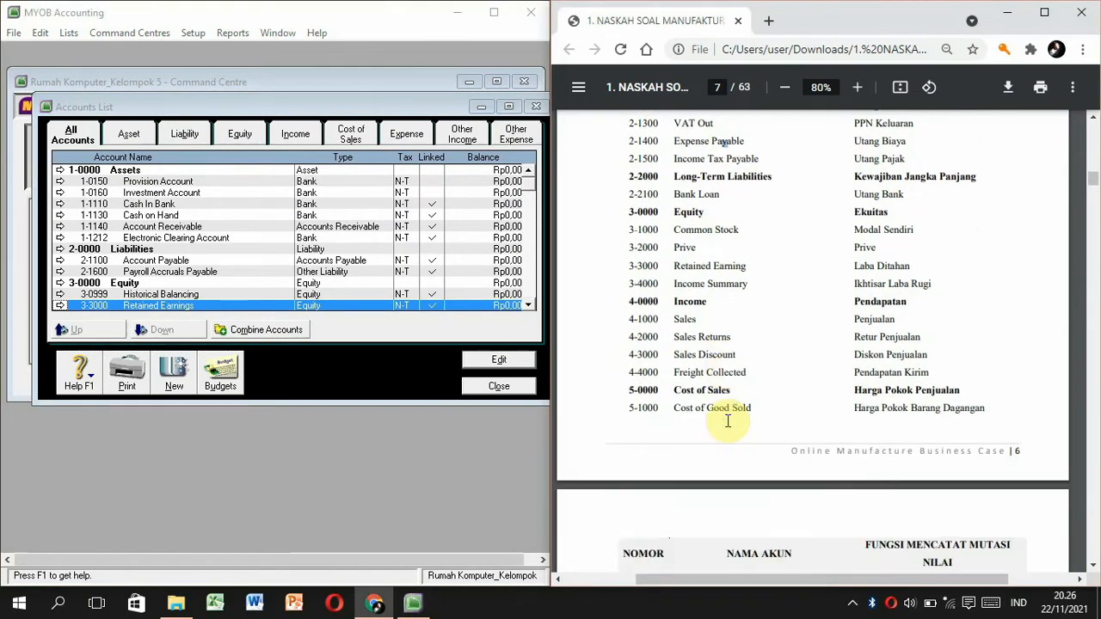
pyautogui.scroll(-3, 516, 297)
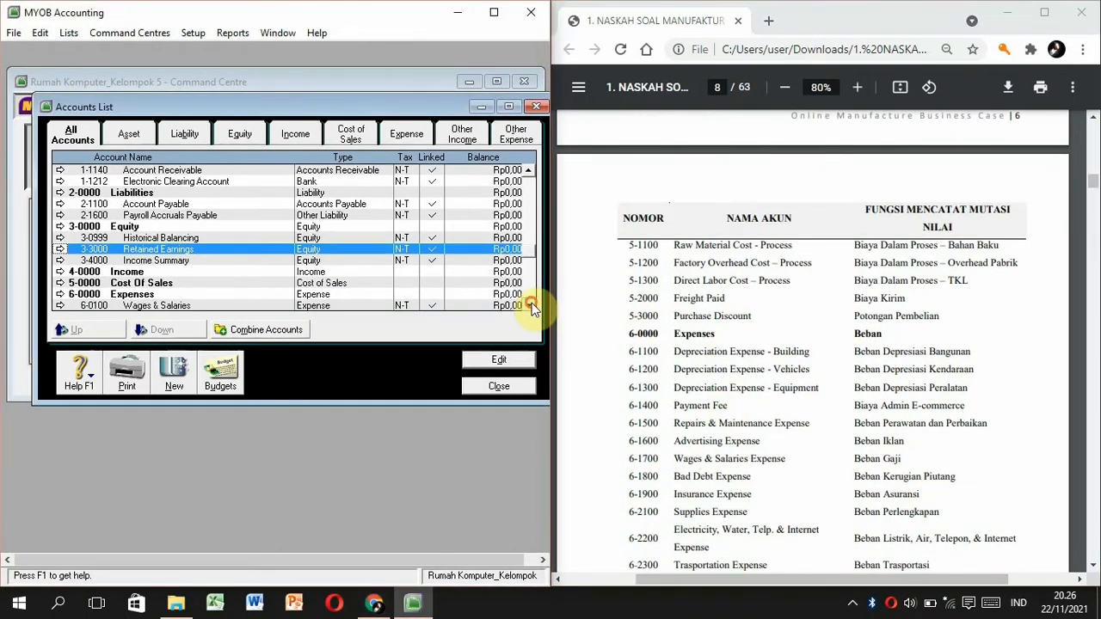
pyautogui.click(142, 275)
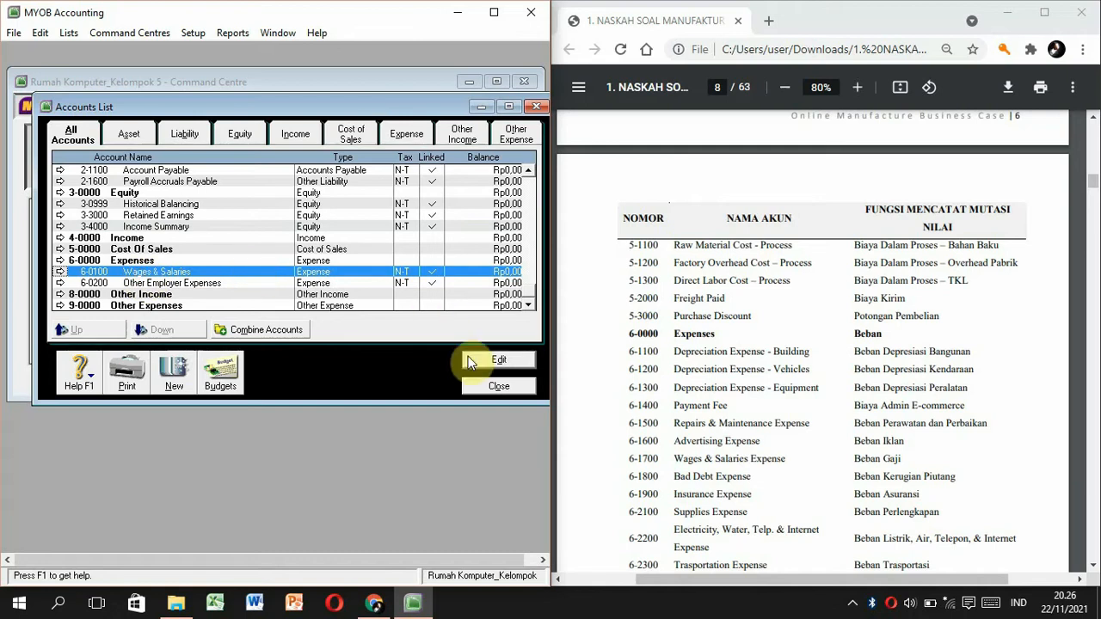
pyautogui.click(469, 358)
pyautogui.write('1700')
pyautogui.press('Tab')
pyautogui.click(357, 292)
pyautogui.write('Expense')
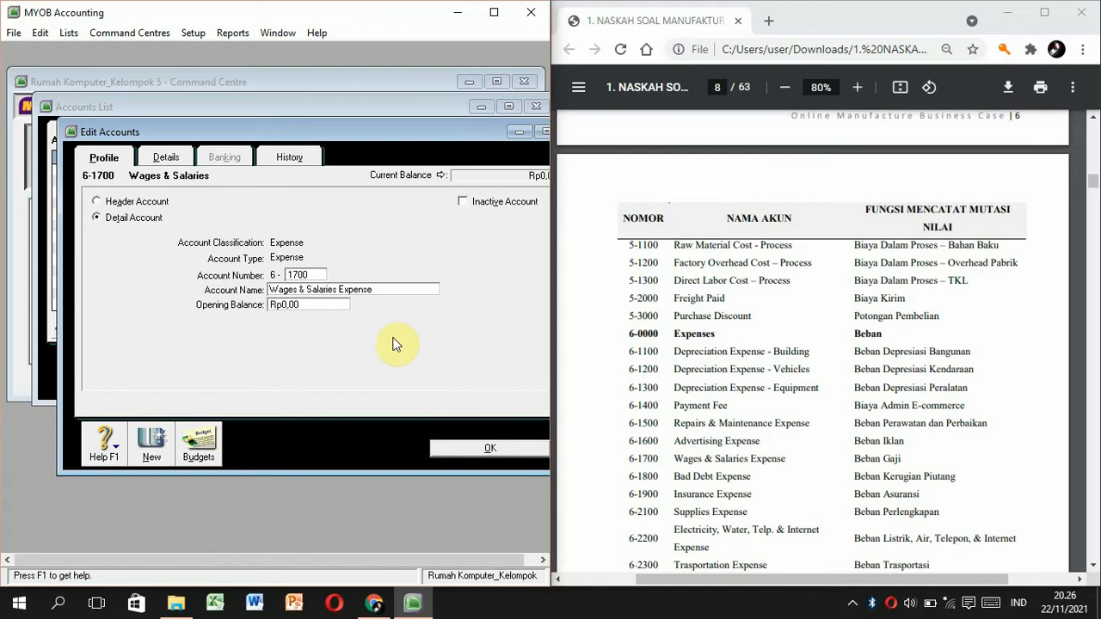
pyautogui.click(444, 451)
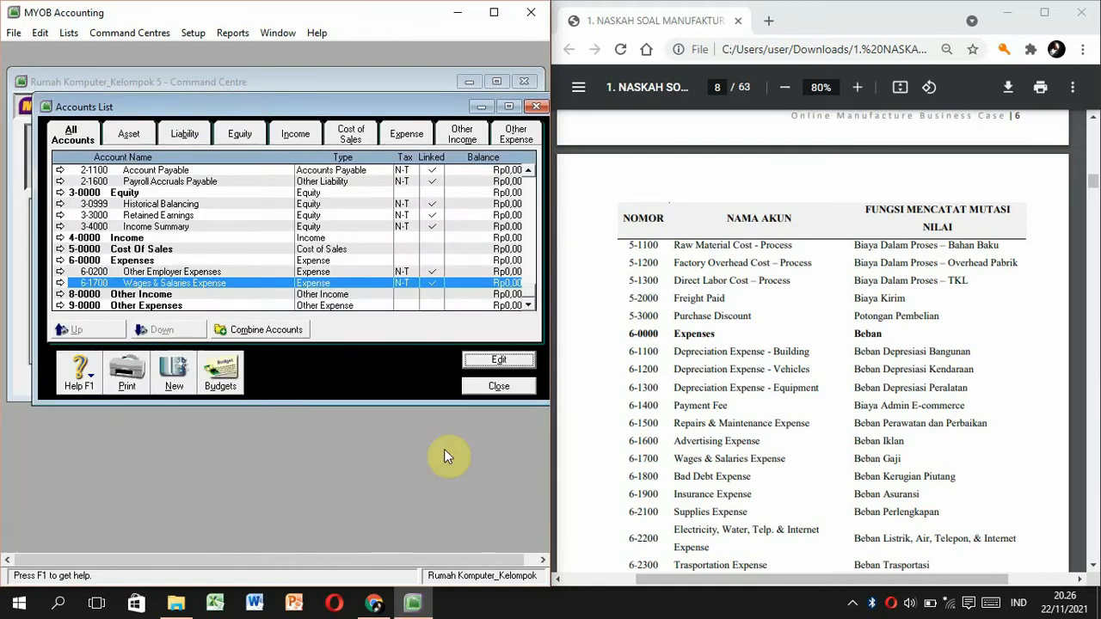
# Renumber Other Employer Expenses to 6-2400.
pyautogui.click(160, 272)
pyautogui.click(486, 361)
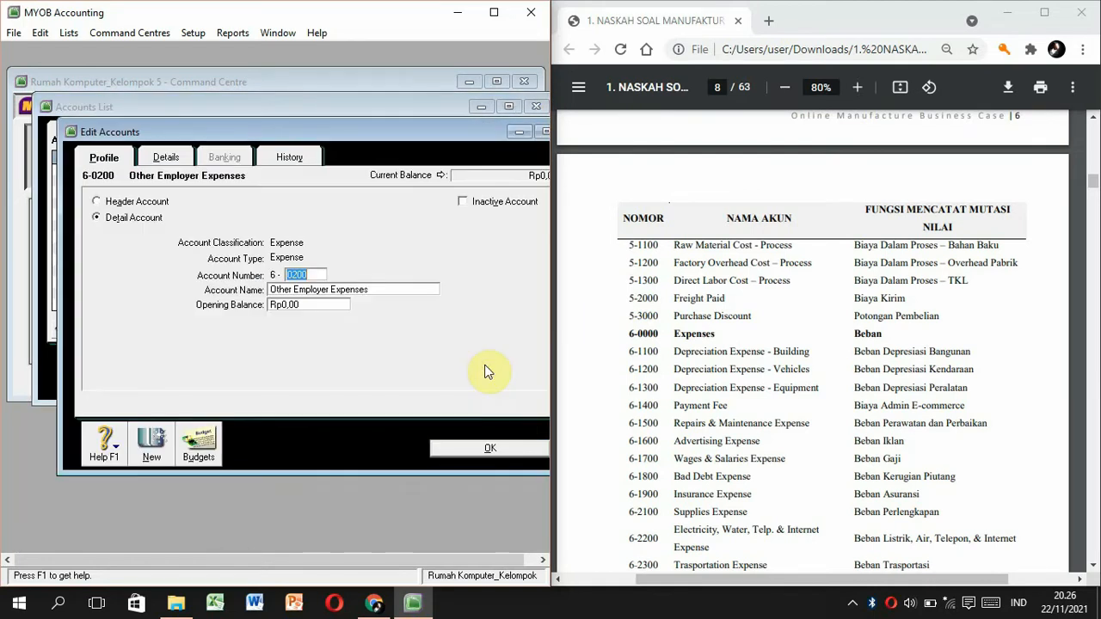
pyautogui.write('2400')
pyautogui.click(486, 446)
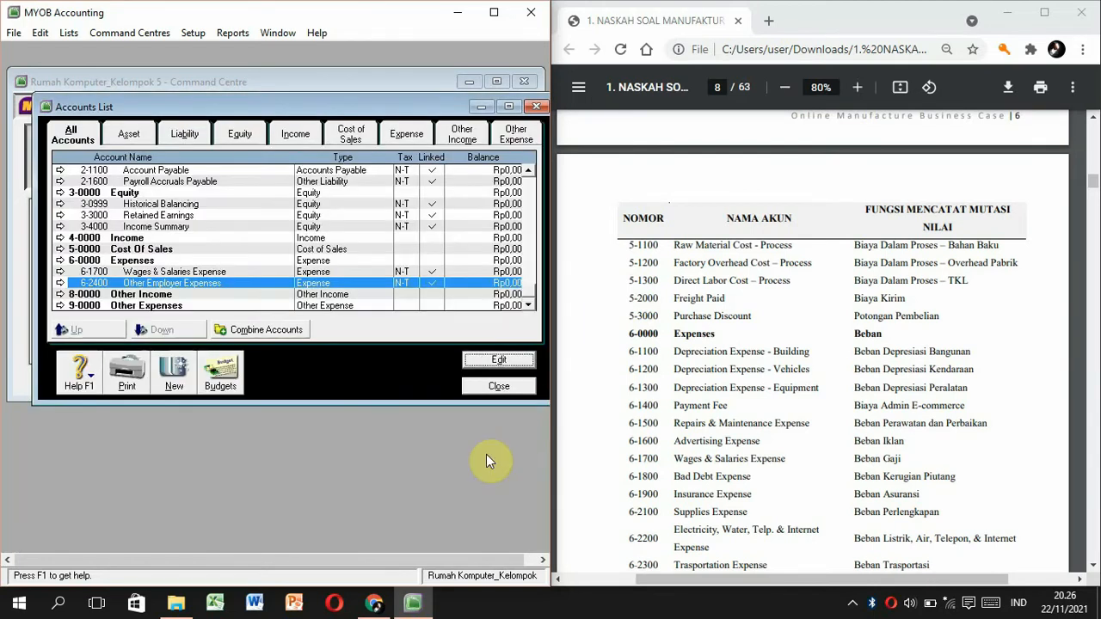
# Renumber Historical Balancing to 3-5000.
pyautogui.click(206, 204)
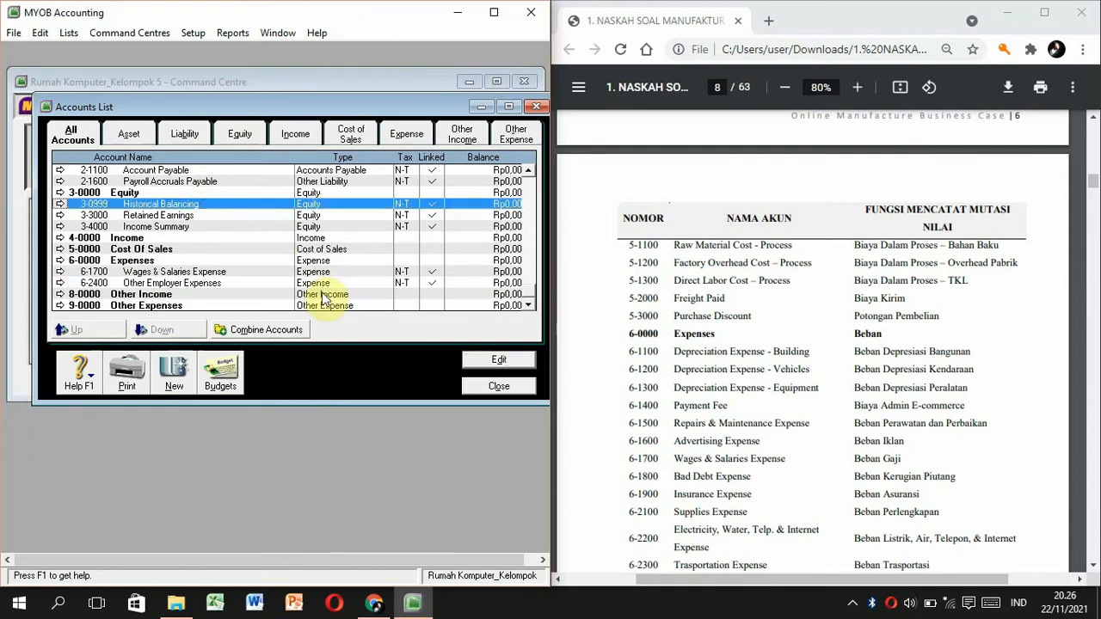
pyautogui.click(503, 361)
pyautogui.scroll(2, 1008, 193)
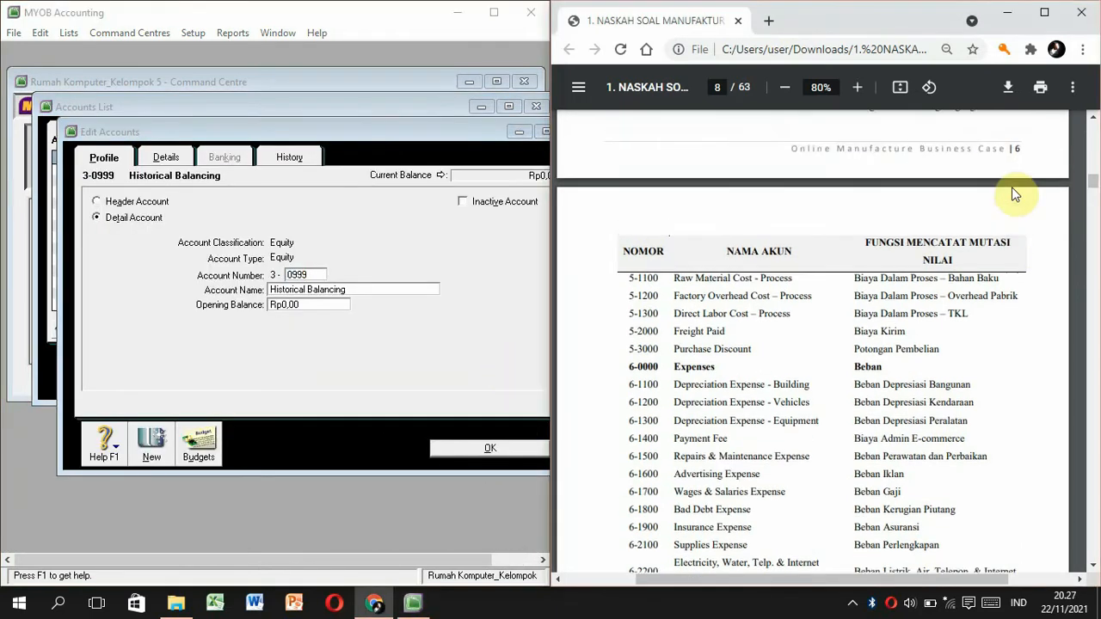
pyautogui.scroll(2, 1013, 194)
pyautogui.click(311, 275)
pyautogui.write('5-000')
pyautogui.click(456, 447)
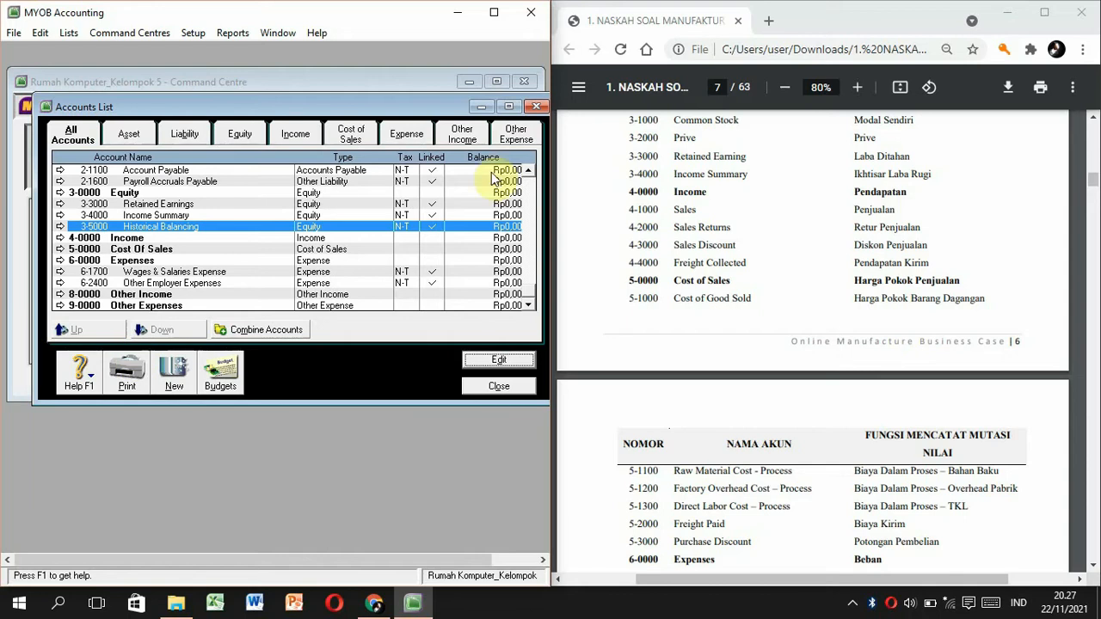
# Delete the Provision Account and the 1-0160 Investment Account from the accounts list.
pyautogui.click(528, 177)
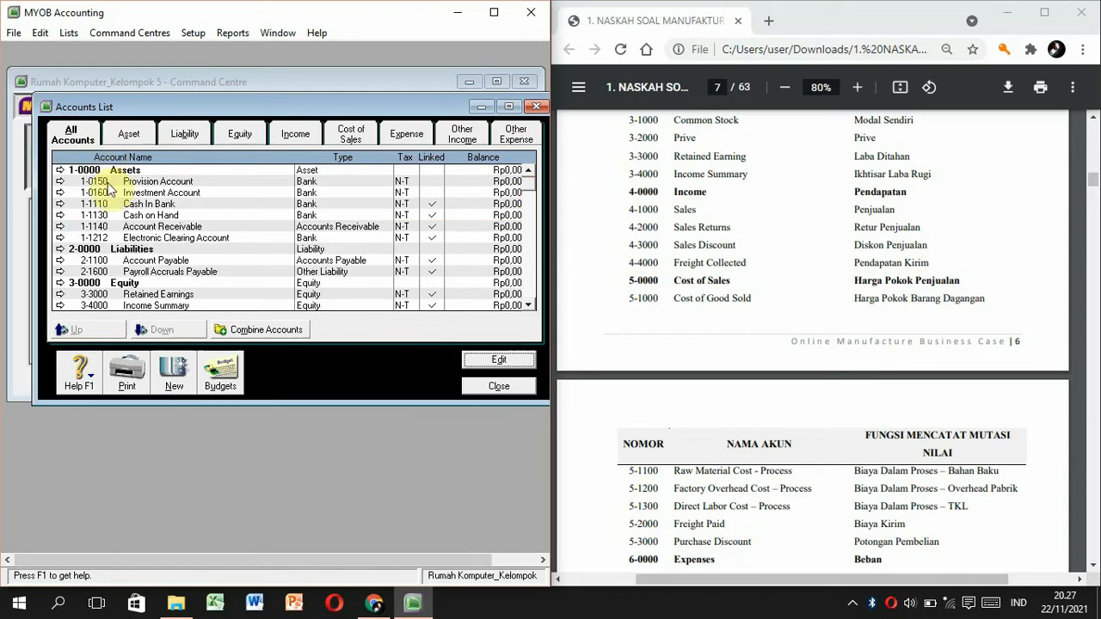
pyautogui.click(61, 182)
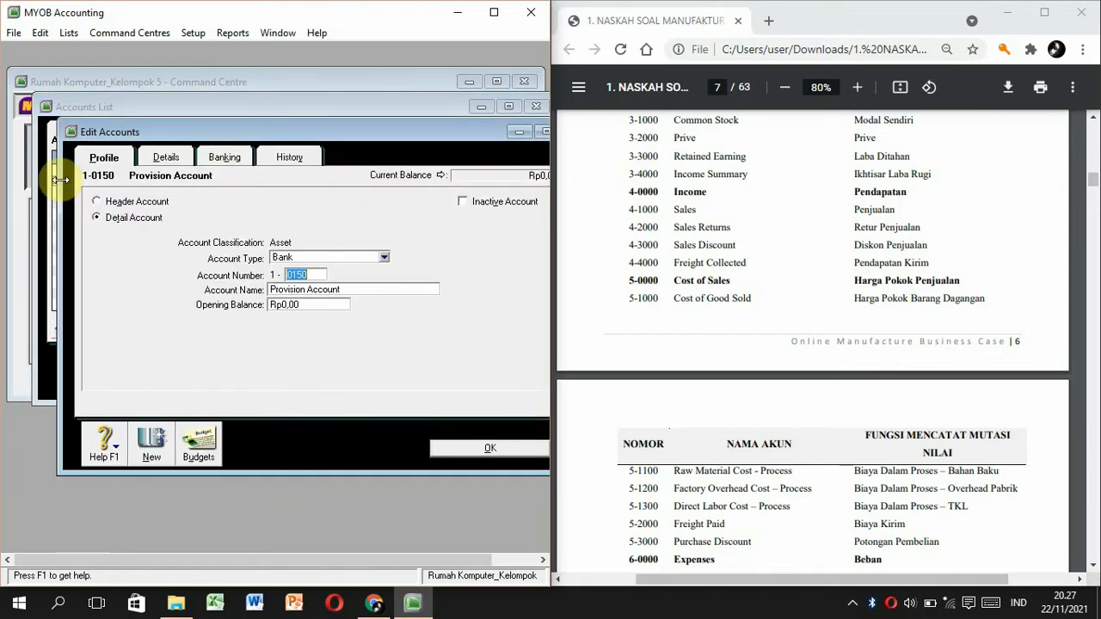
pyautogui.rightClick(148, 299)
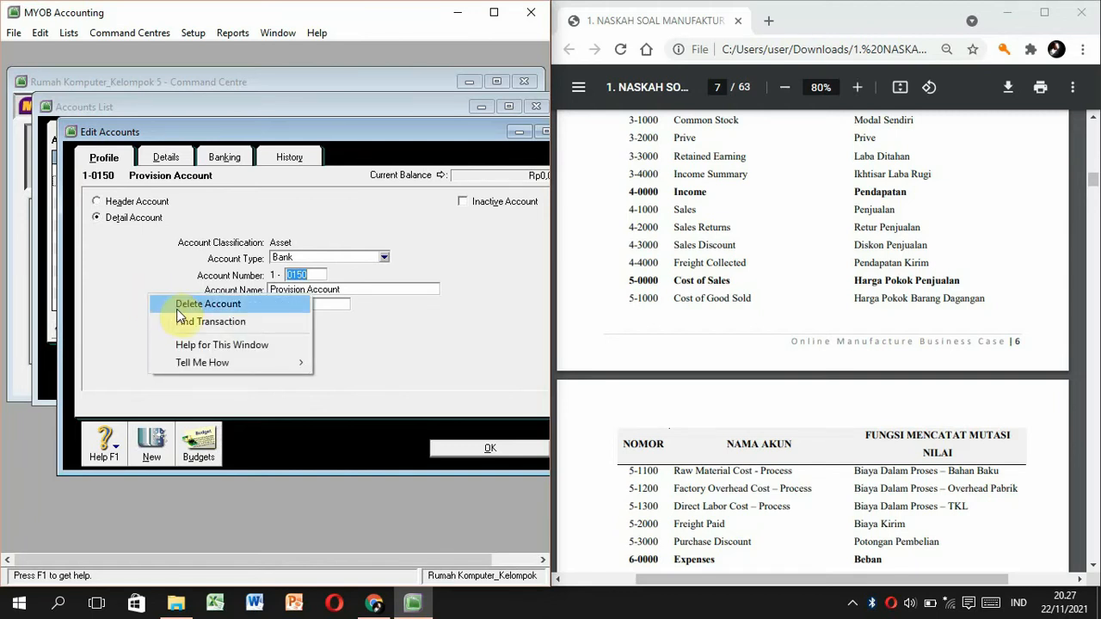
pyautogui.click(179, 304)
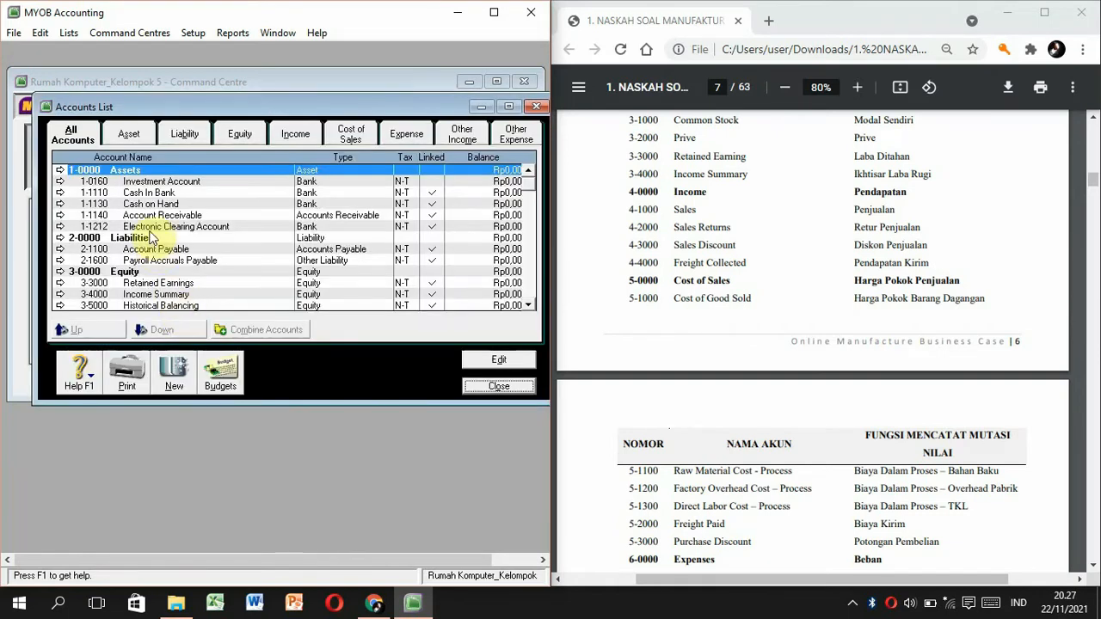
pyautogui.doubleClick(133, 183)
pyautogui.rightClick(155, 298)
pyautogui.click(194, 308)
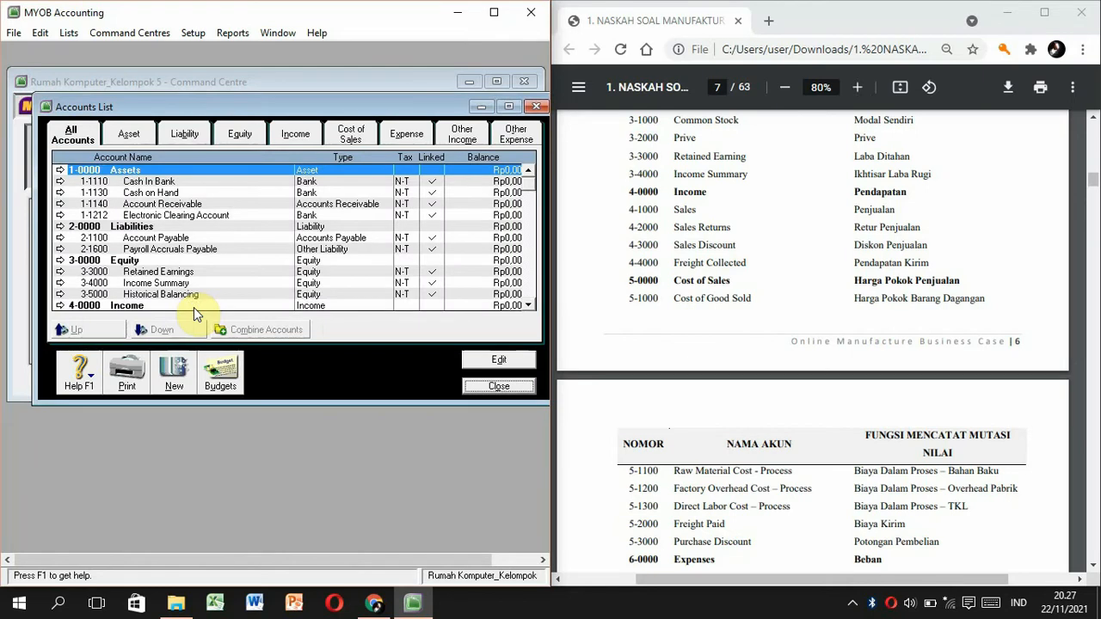
pyautogui.scroll(-2, 200, 254)
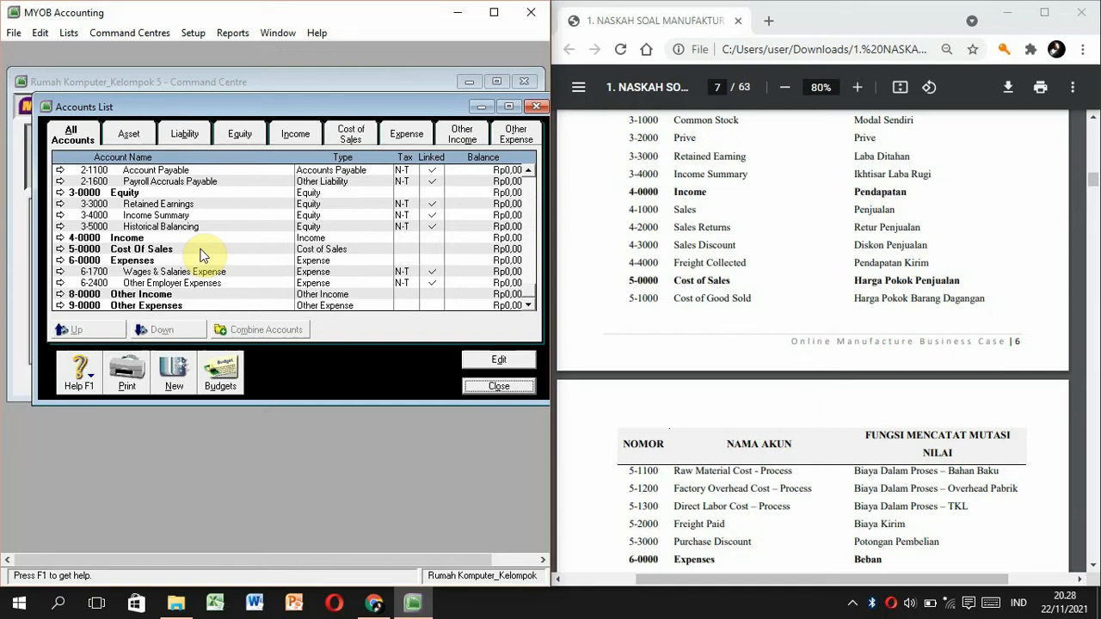
# Dismiss a blank new-account form and close the Accounts List.
pyautogui.click(177, 372)
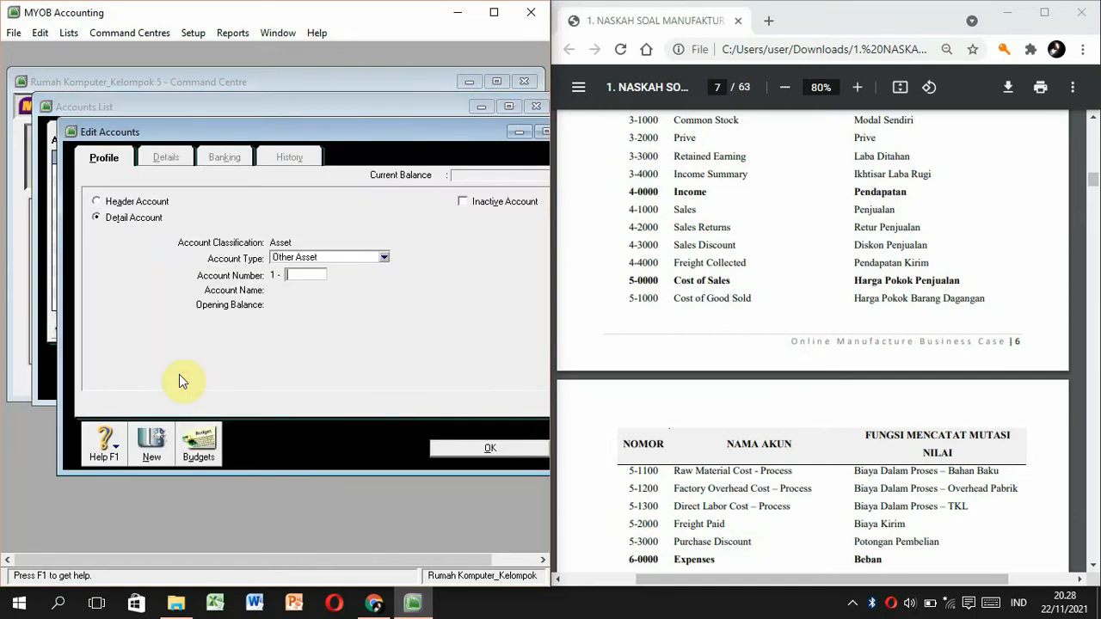
pyautogui.click(461, 445)
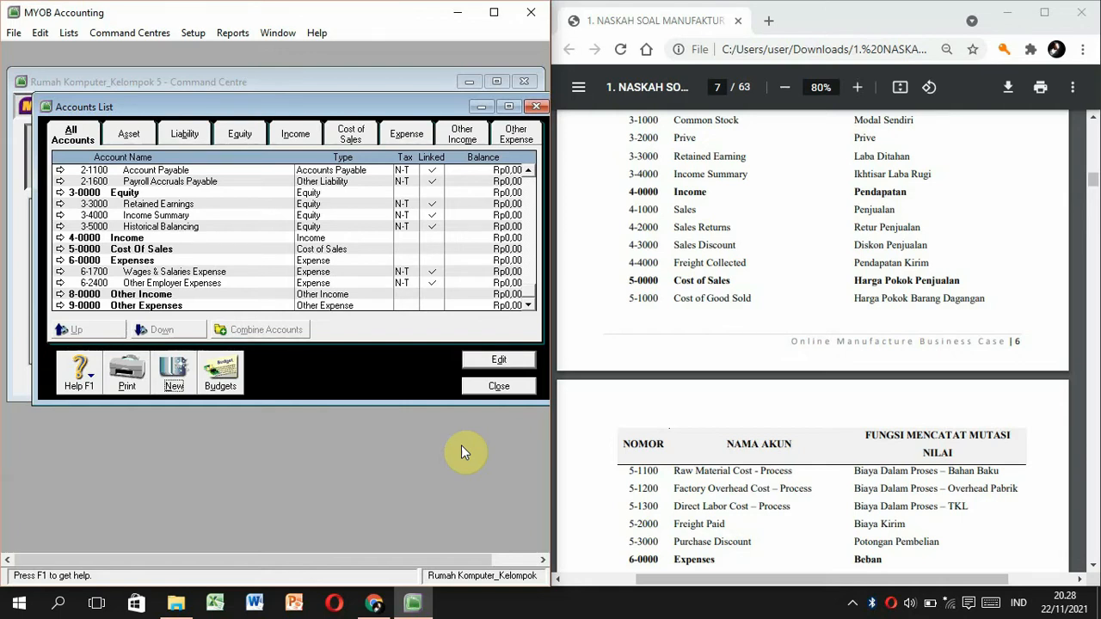
pyautogui.click(497, 386)
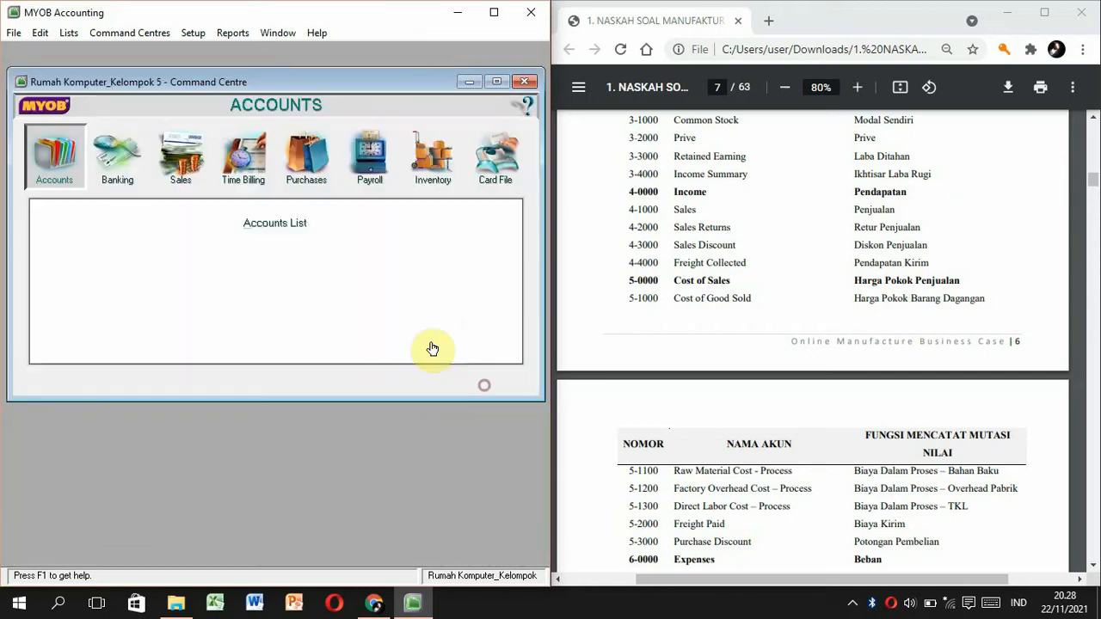
# Start a tab-delimited Account Information import that updates existing records on duplicates.
pyautogui.click(13, 33)
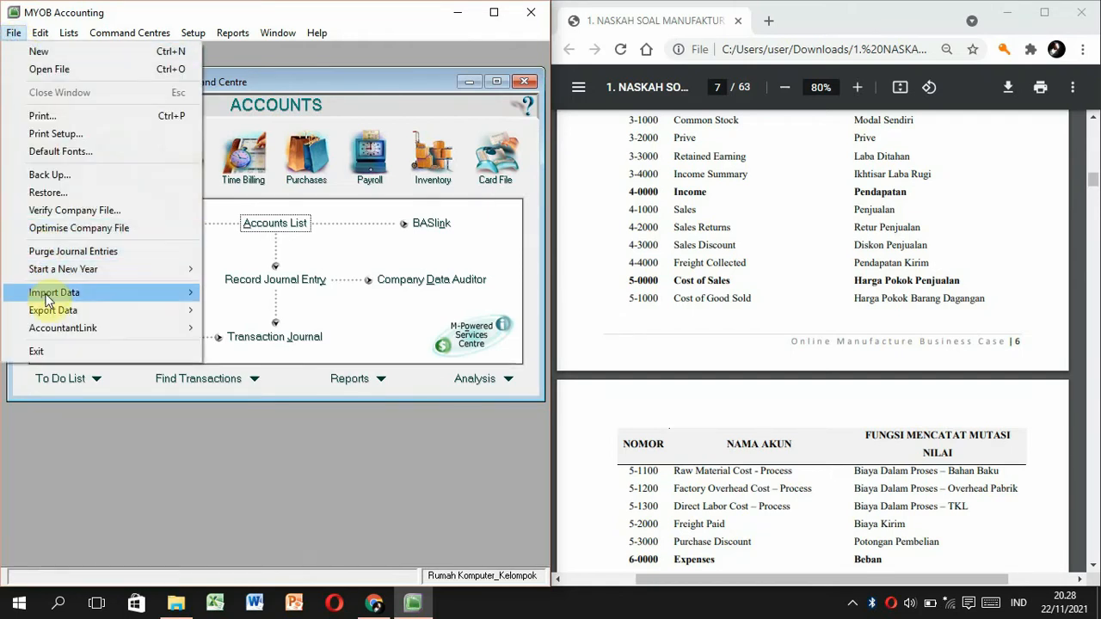
pyautogui.moveTo(41, 297)
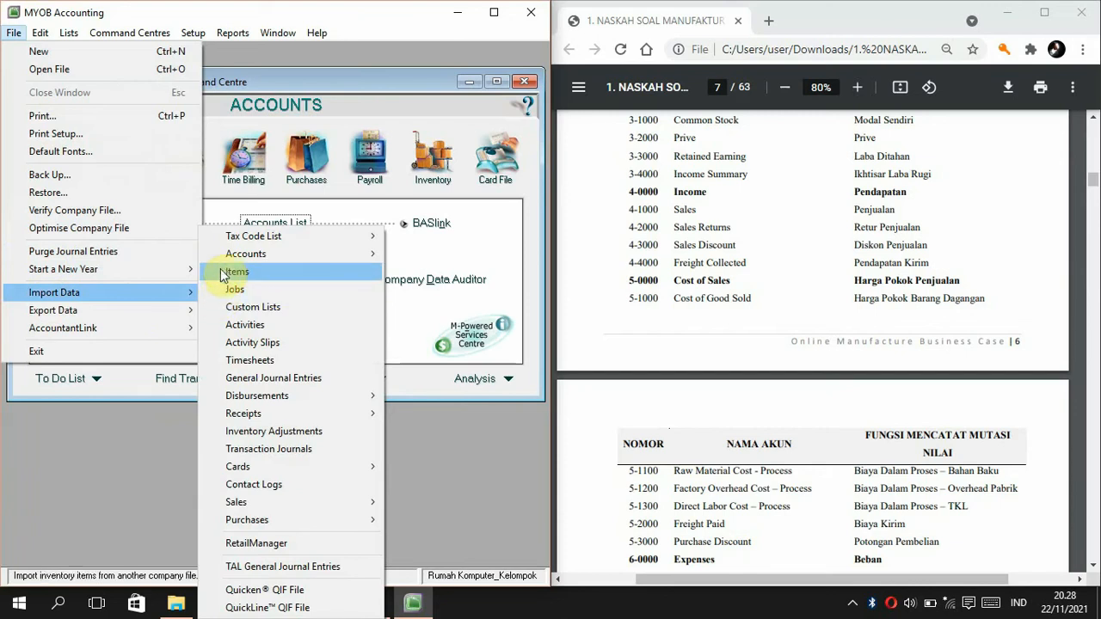
pyautogui.moveTo(222, 261)
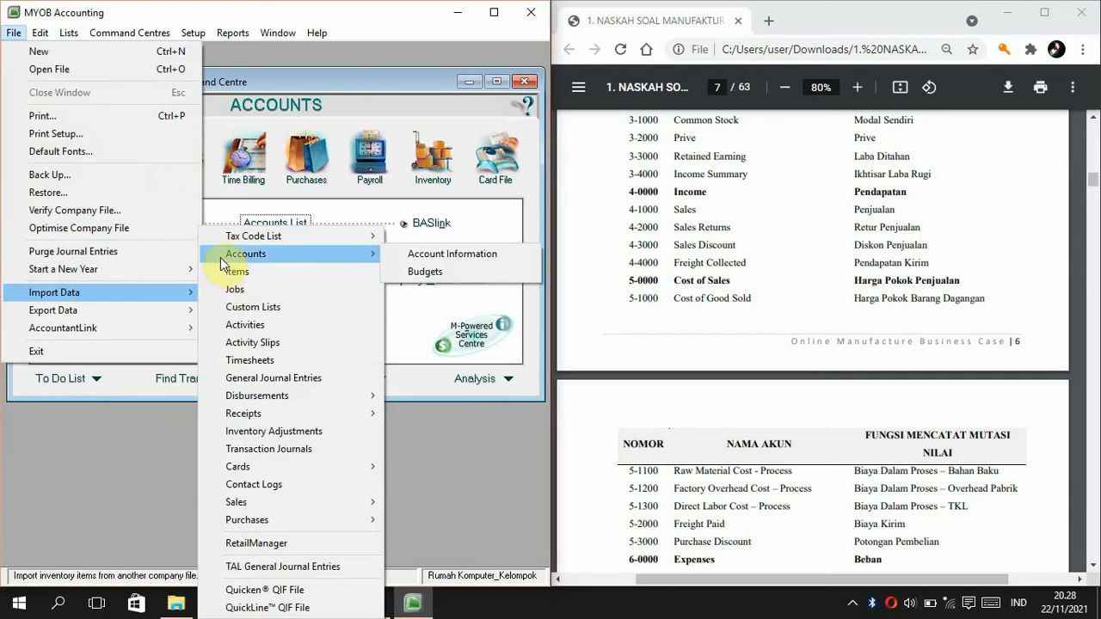
pyautogui.click(414, 255)
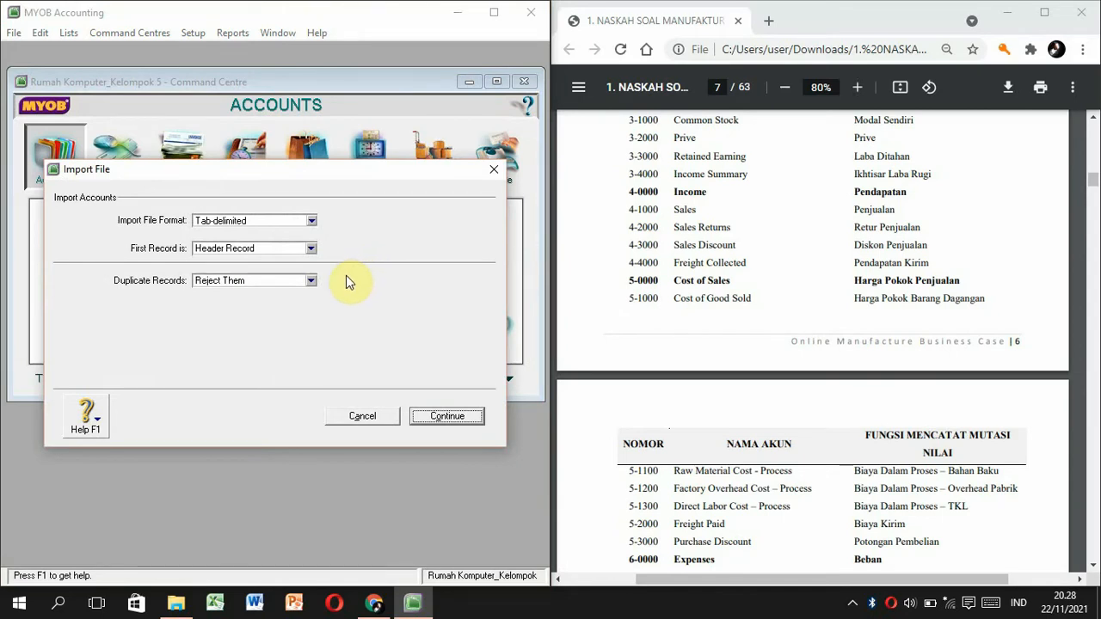
pyautogui.click(310, 286)
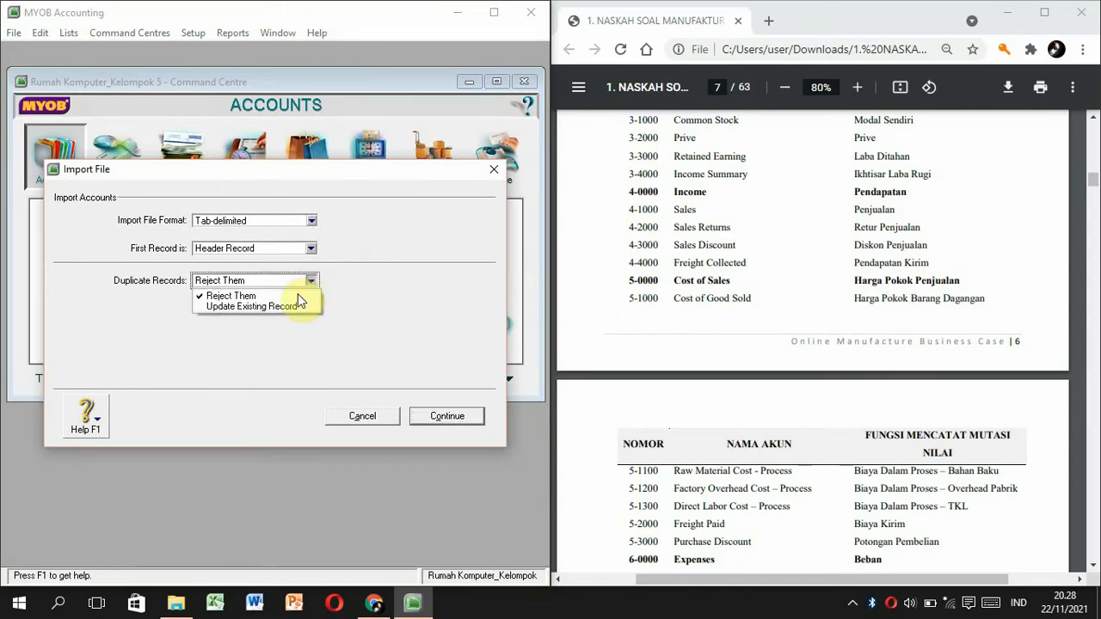
pyautogui.click(292, 303)
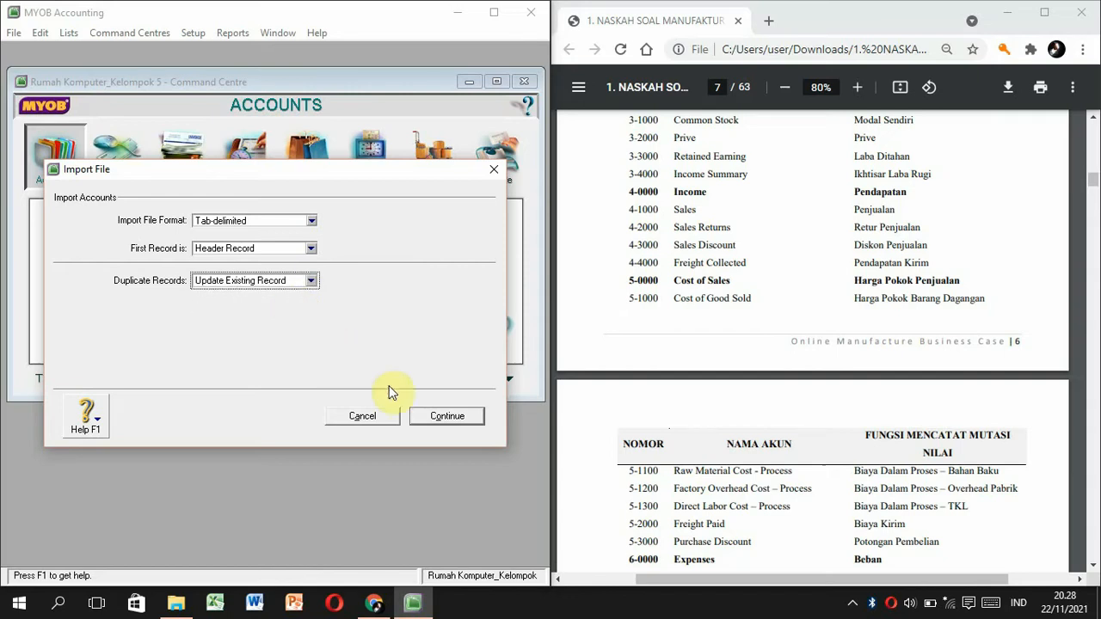
pyautogui.click(445, 418)
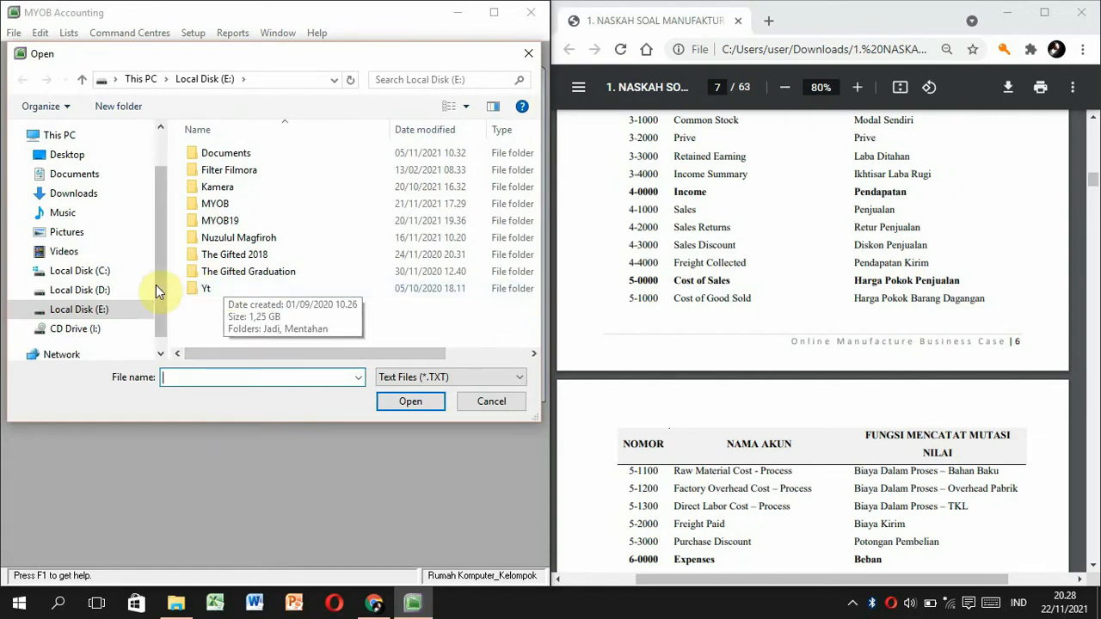
# Import Akun Rumah Komputer from the Videos folder with all fields matched, adding 67 accounts.
pyautogui.click(90, 234)
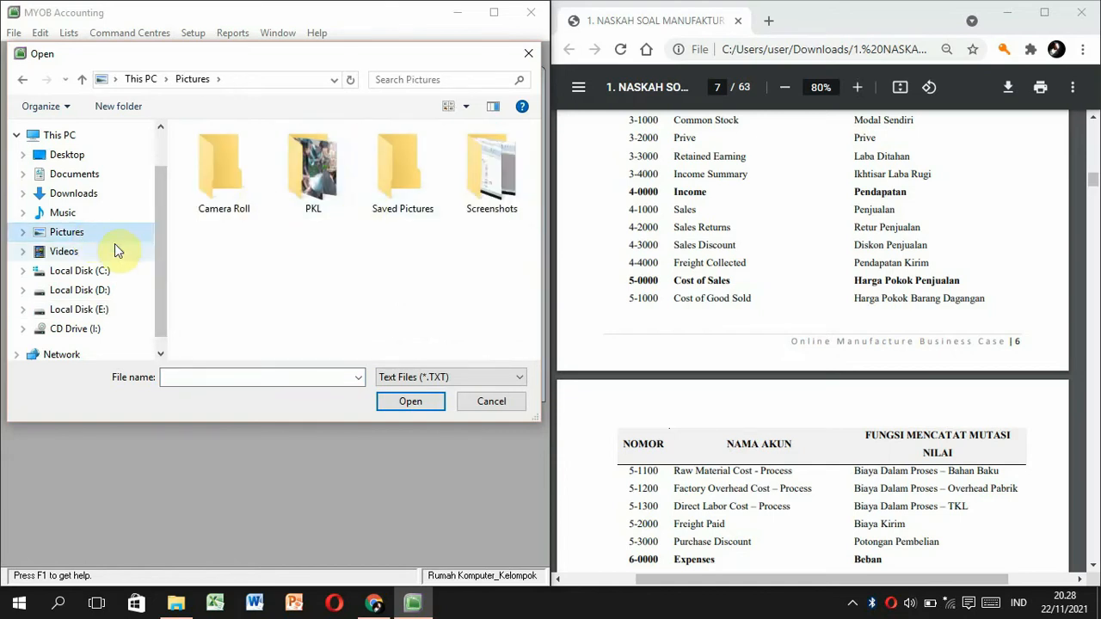
pyautogui.click(110, 249)
pyautogui.click(334, 185)
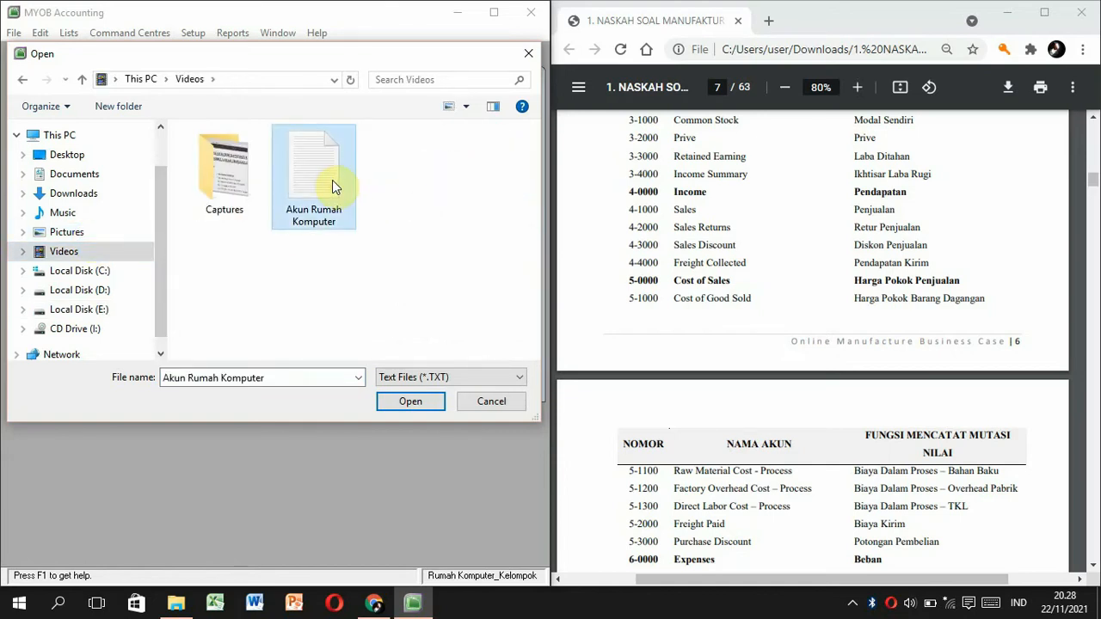
pyautogui.click(415, 400)
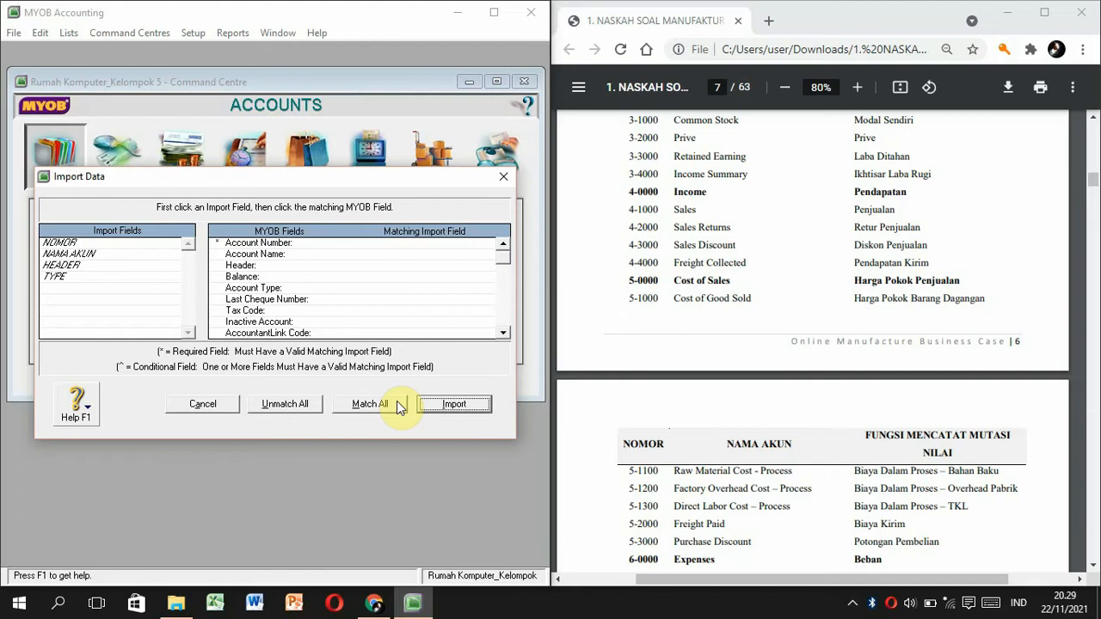
pyautogui.click(397, 403)
pyautogui.click(443, 405)
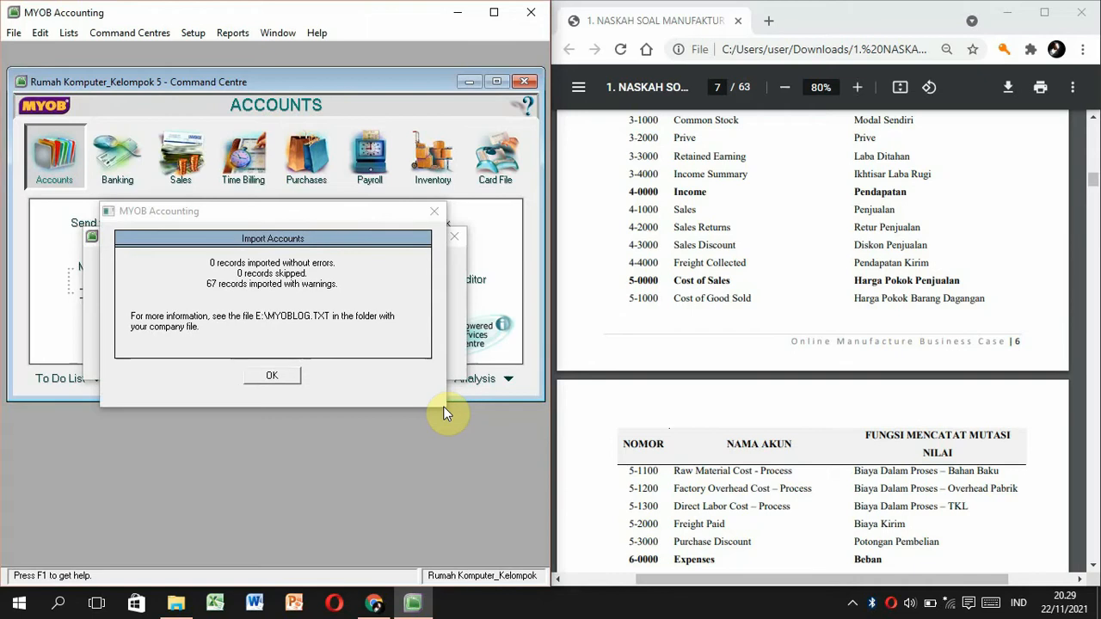
pyautogui.click(277, 376)
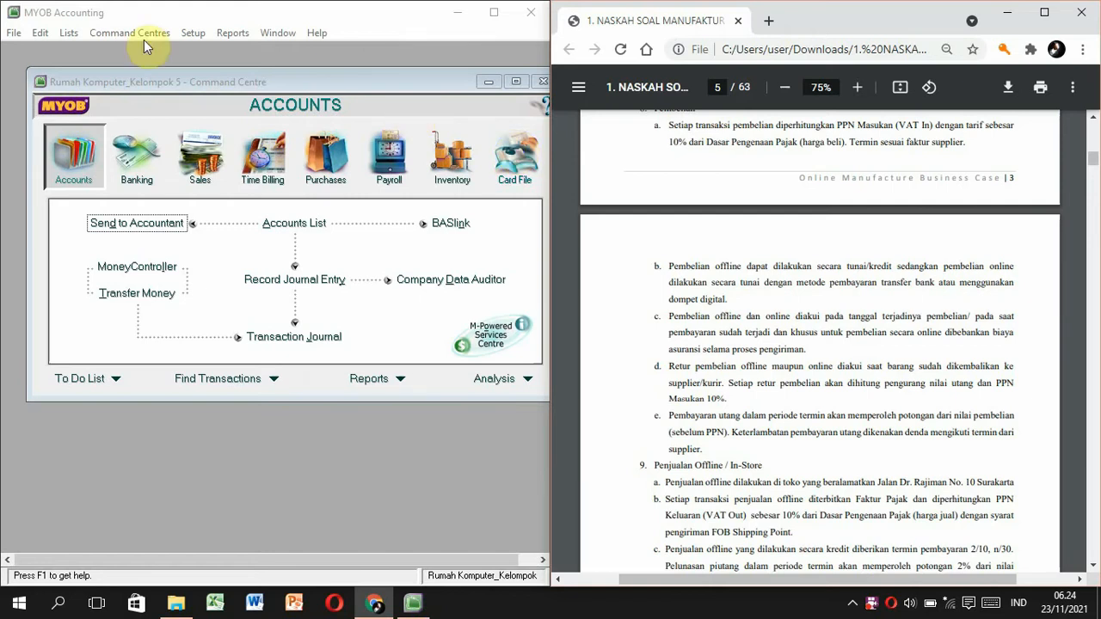
# Link undeposited funds to 1-1110 Cash In Bank in the Accounts & Banking linked accounts.
pyautogui.click(191, 33)
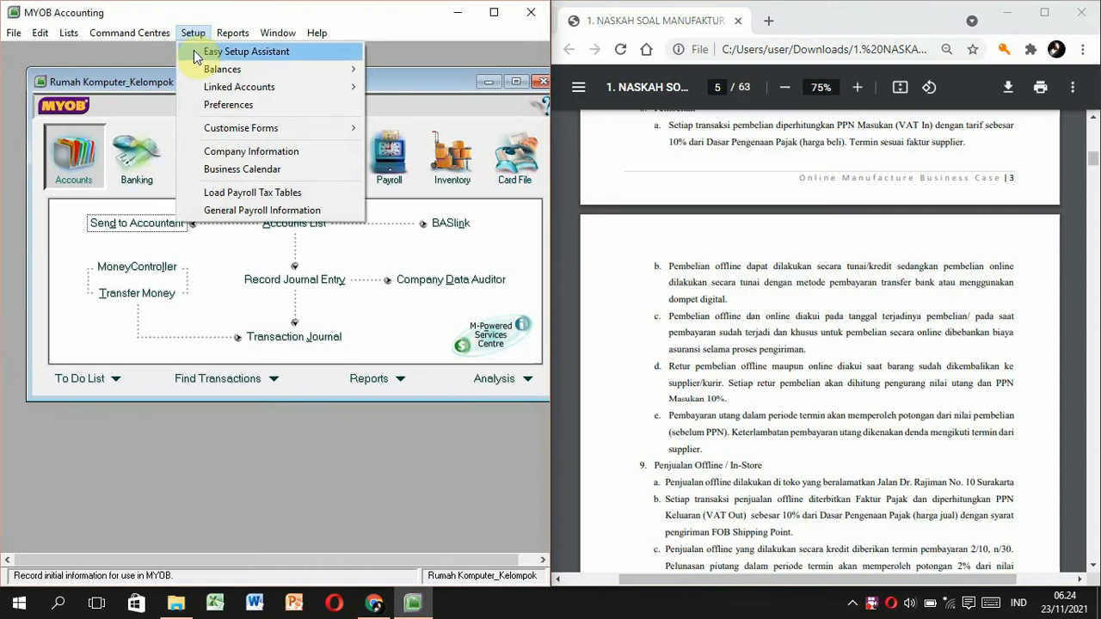
pyautogui.moveTo(222, 89)
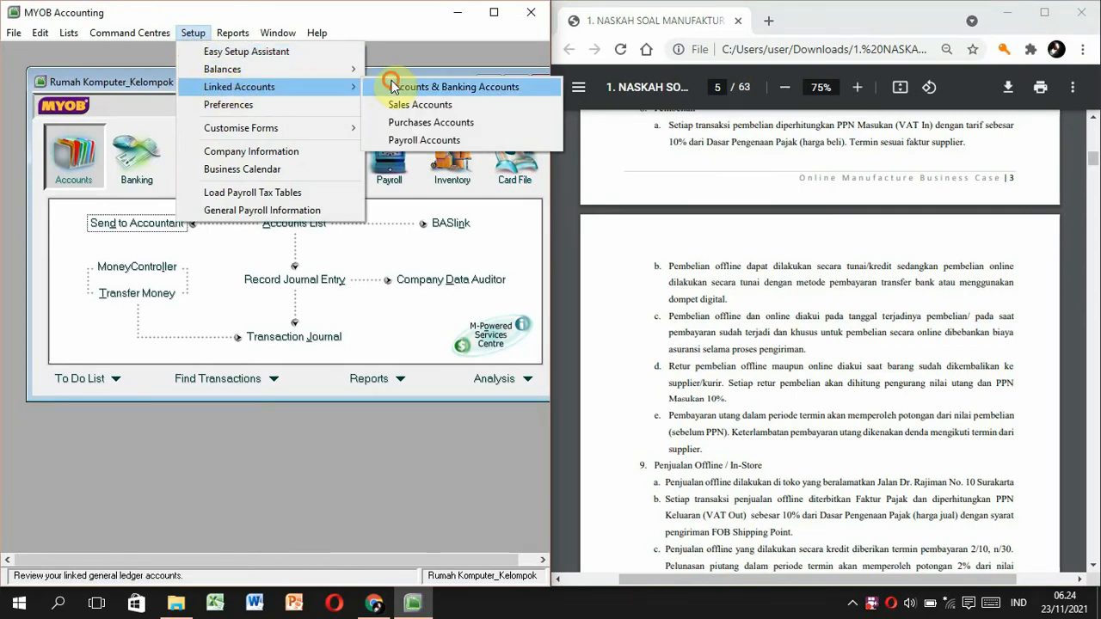
pyautogui.click(390, 81)
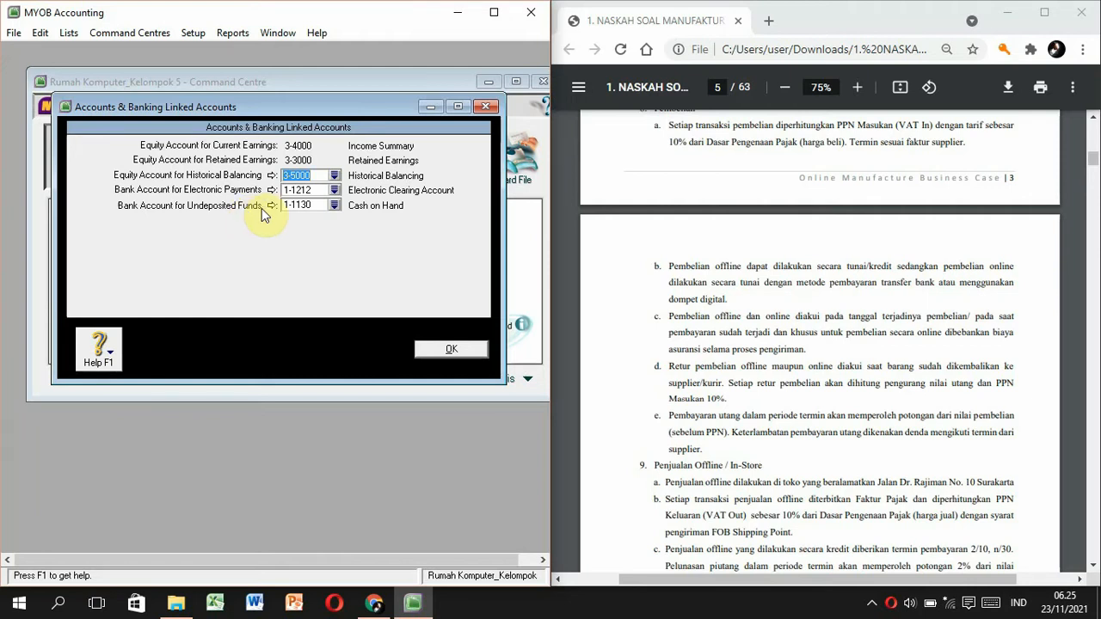
pyautogui.click(333, 206)
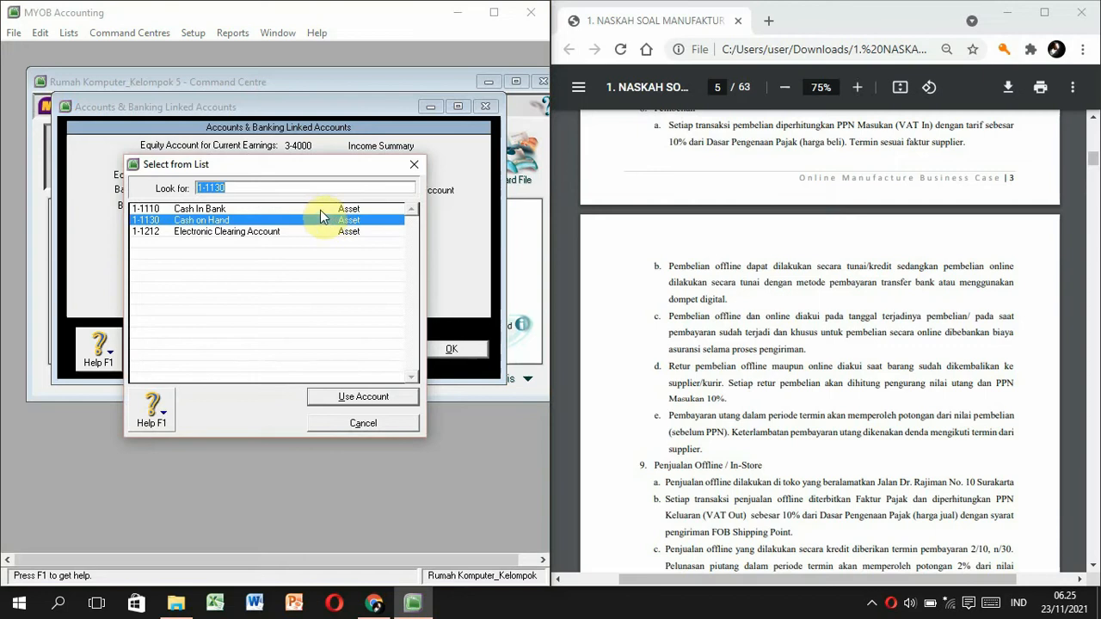
pyautogui.click(320, 210)
pyautogui.doubleClick(320, 210)
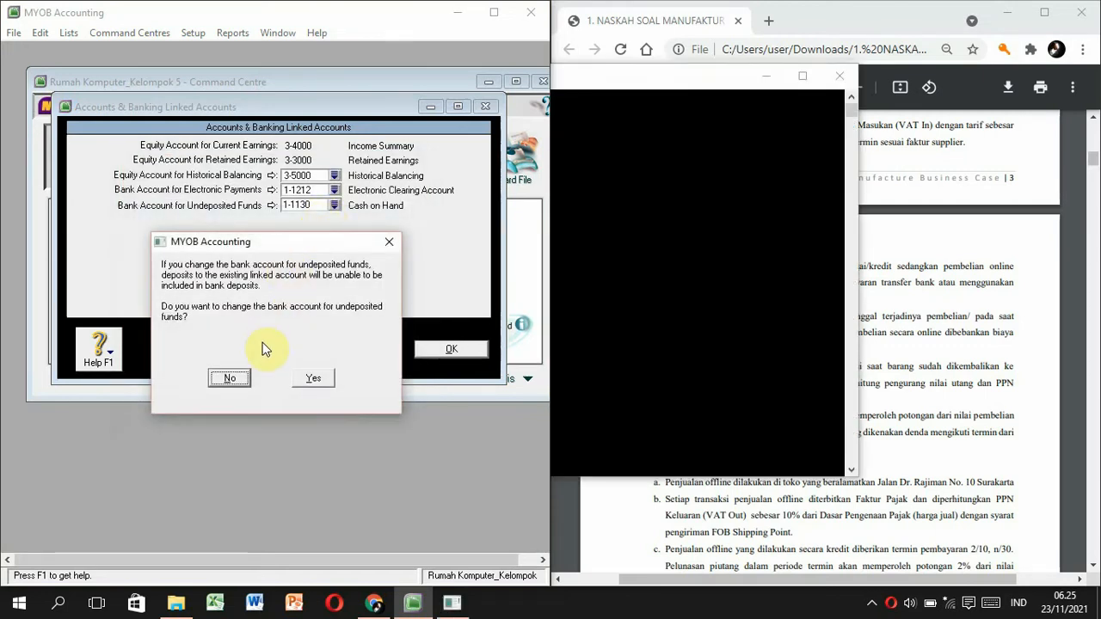
pyautogui.click(307, 381)
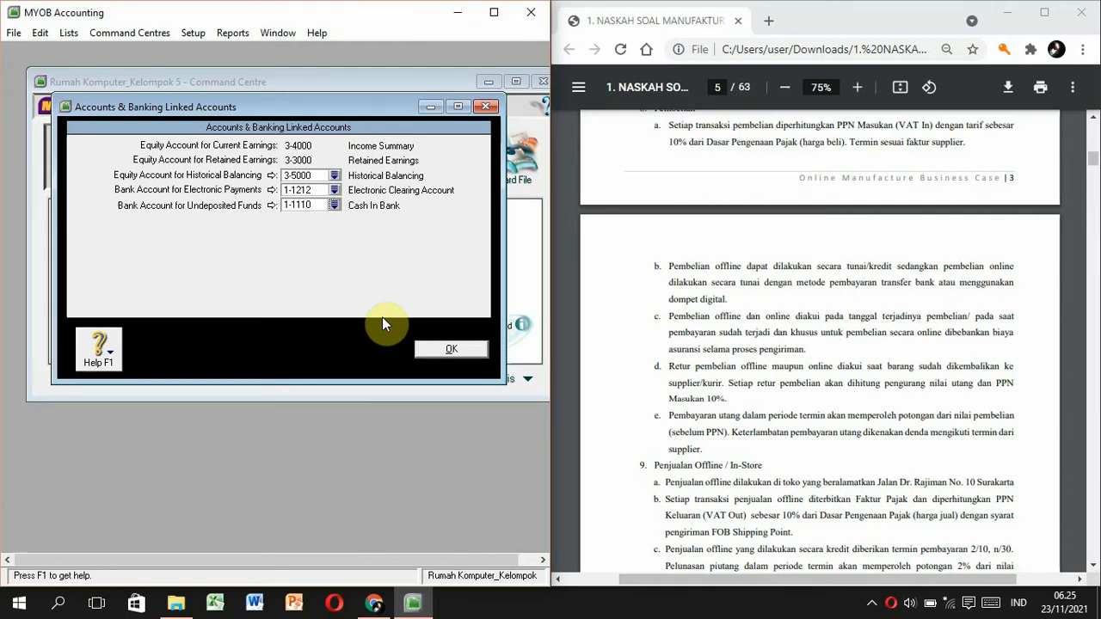
pyautogui.click(426, 354)
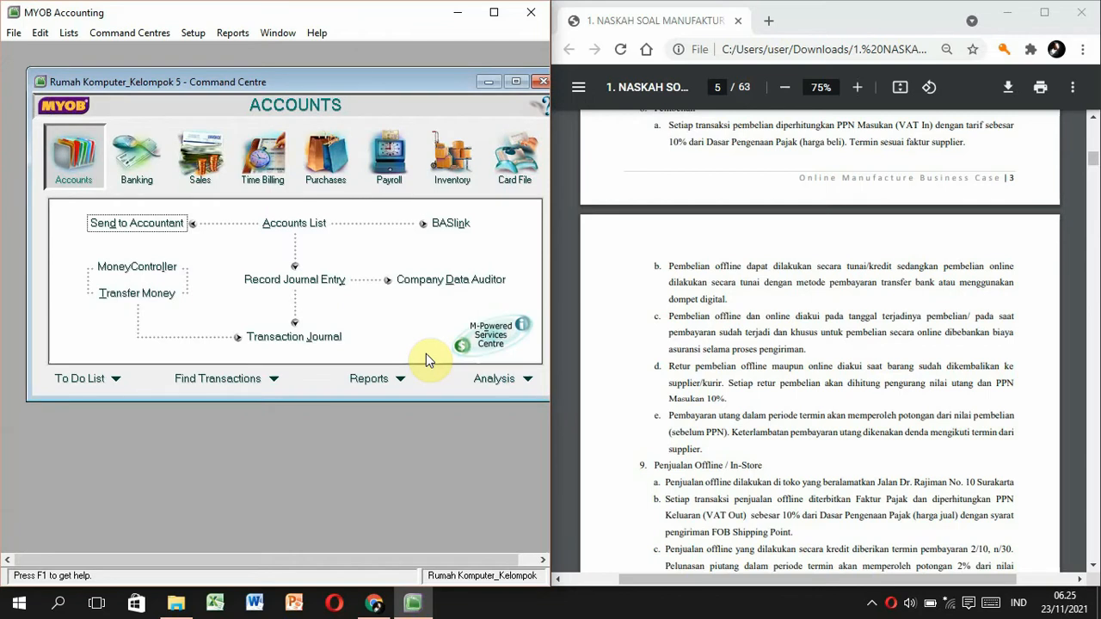
# Bring up the Sales Linked Accounts from the Setup menu.
pyautogui.click(193, 33)
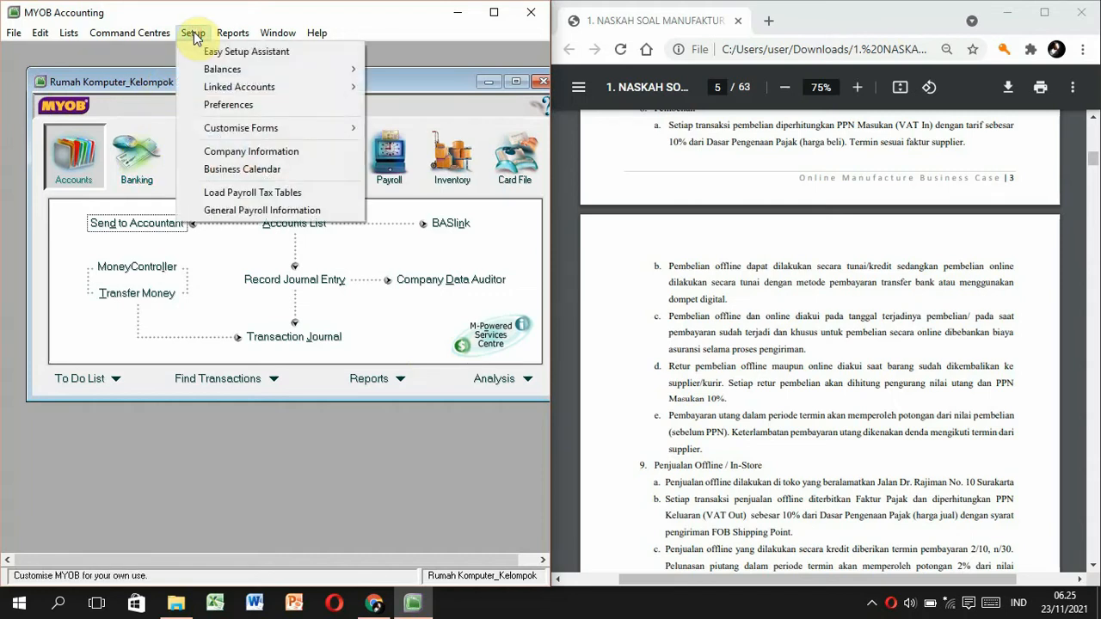
pyautogui.moveTo(215, 88)
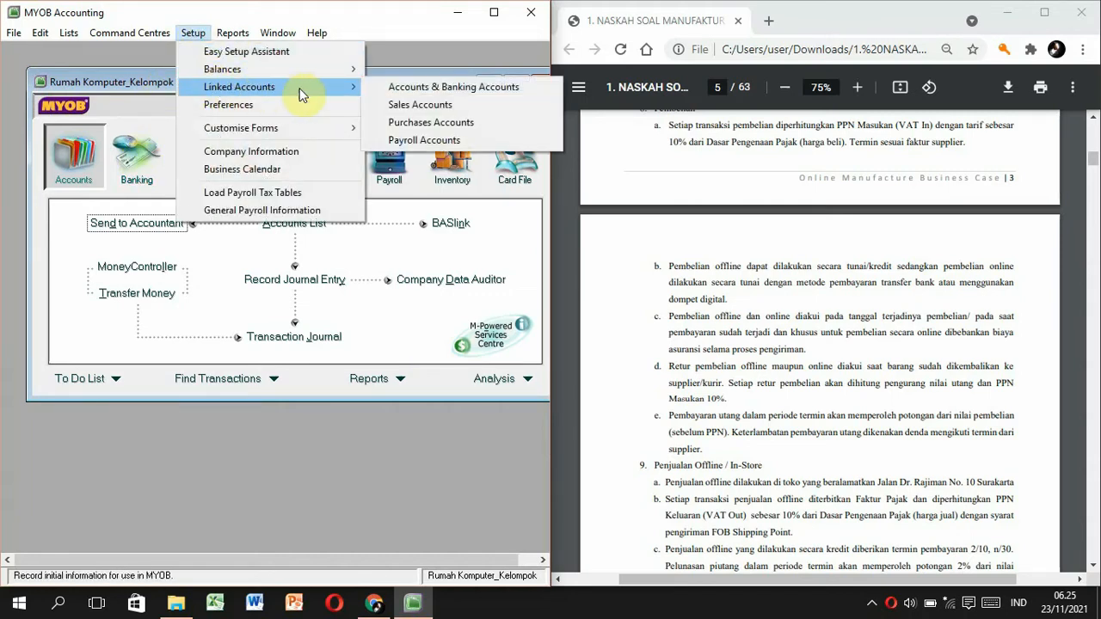
pyautogui.click(419, 105)
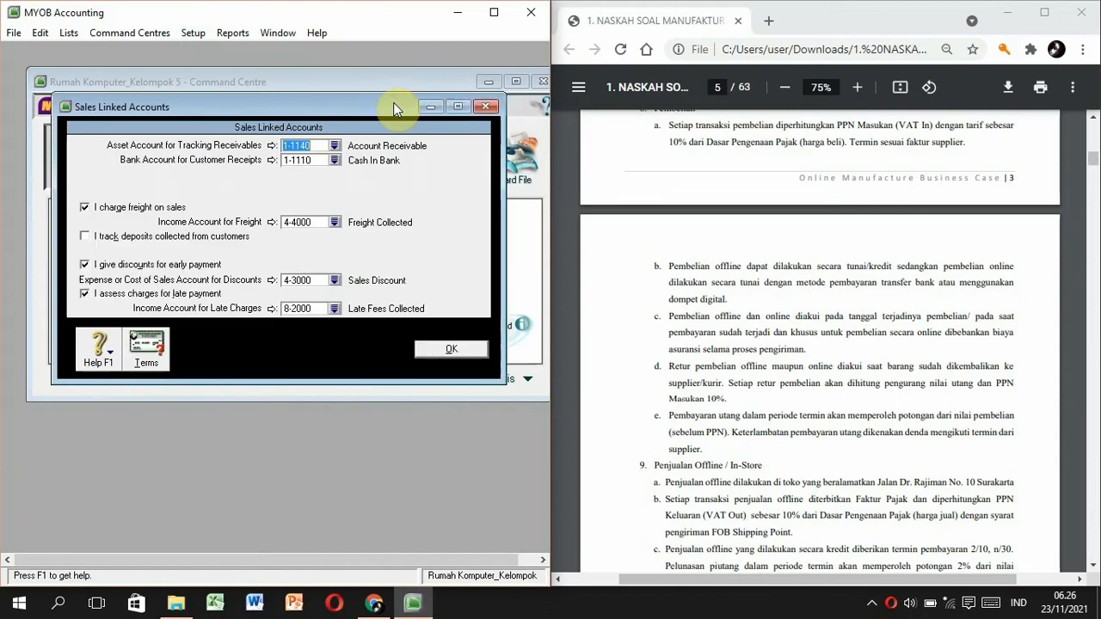
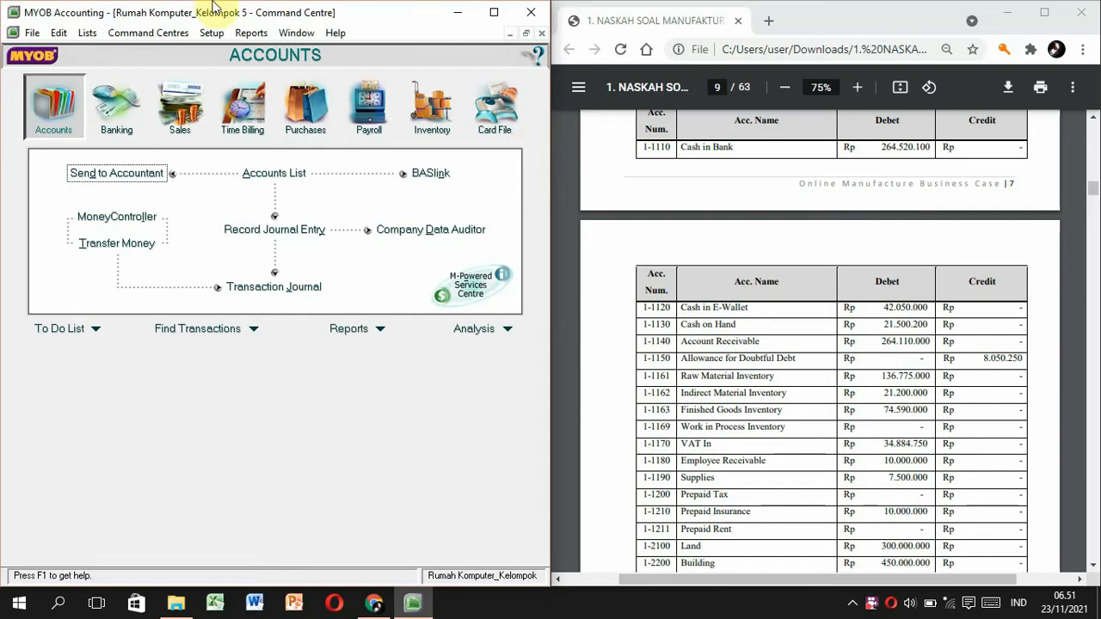
# Open Account Opening Balances and enter Cash in Bank 264,520,100, E-Wallet 42,050,000, Cash on Hand 21,500,200, receivables 264,110,000 and allowance -8,050,250.
pyautogui.click(222, 35)
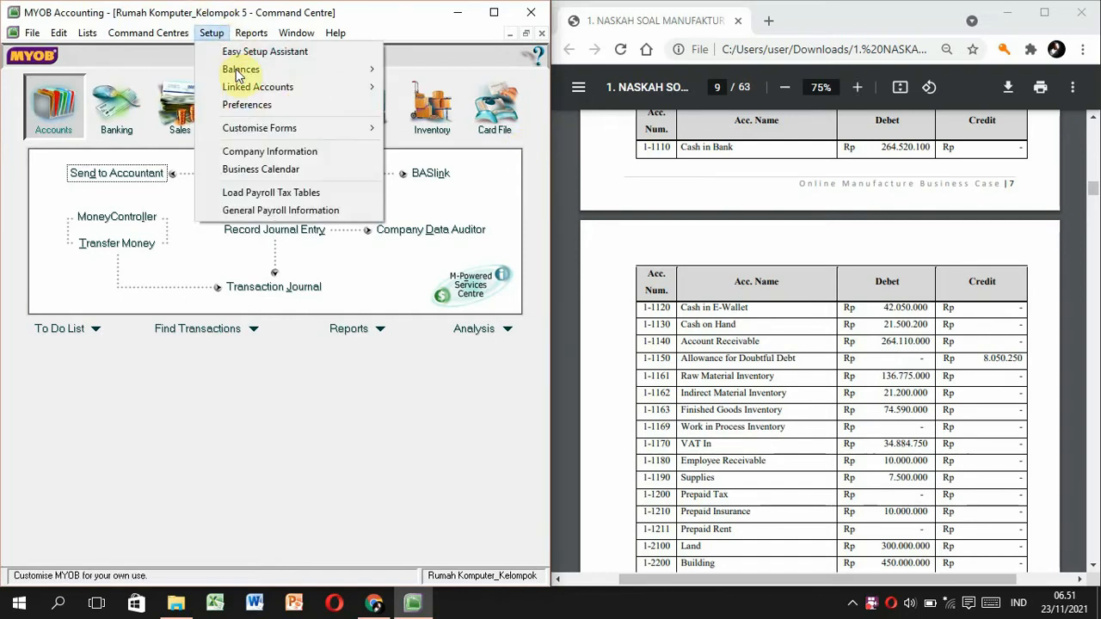
pyautogui.moveTo(284, 70)
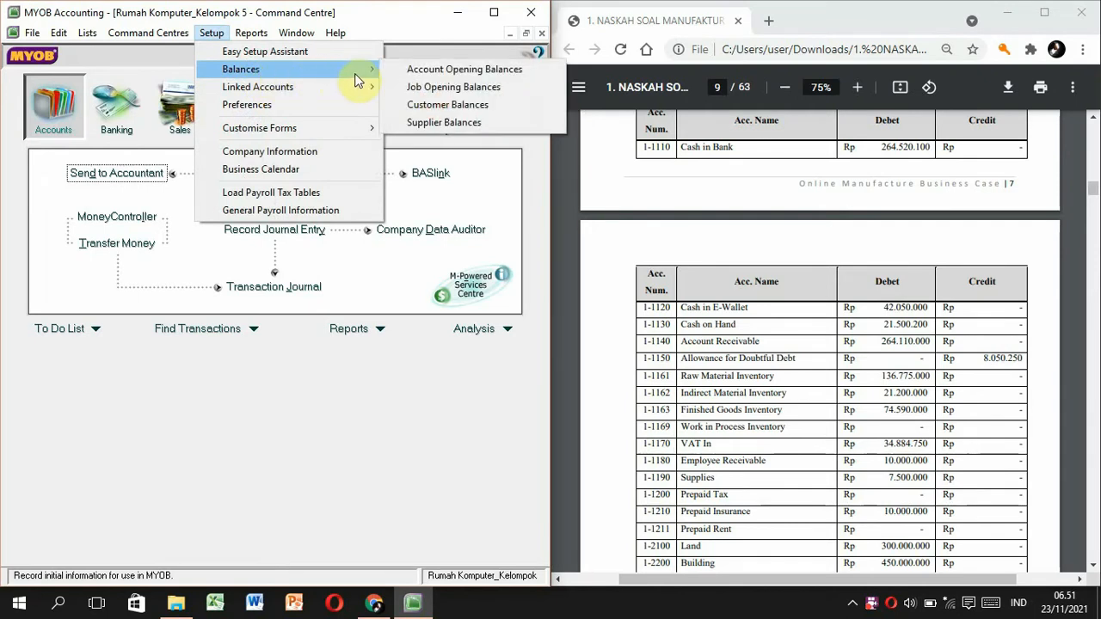
pyautogui.click(398, 73)
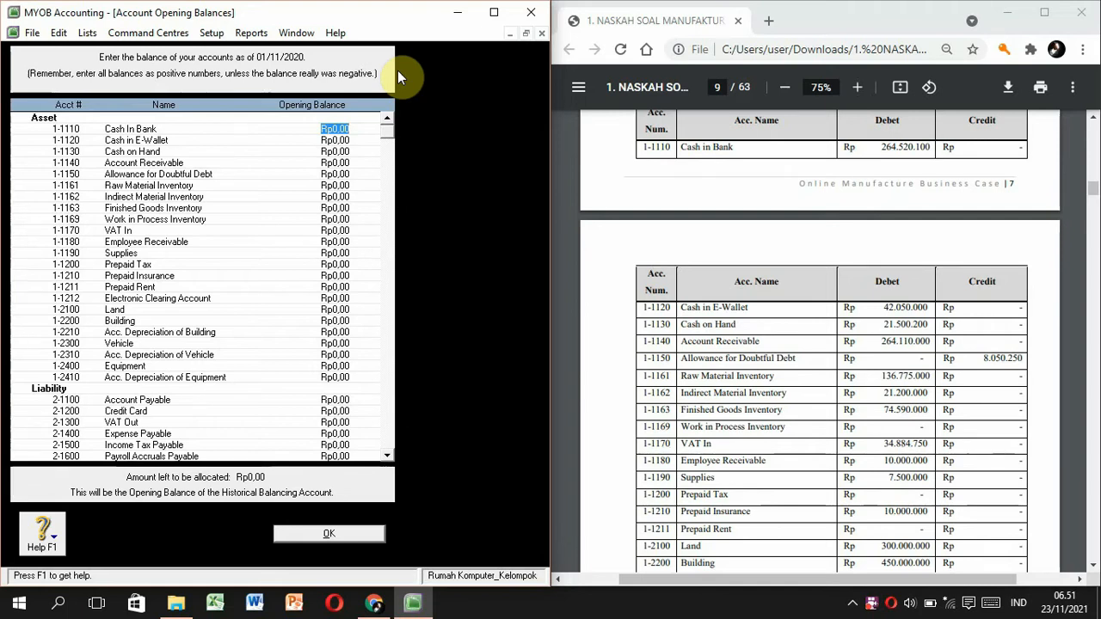
pyautogui.write('264520100')
pyautogui.press('Tab')
pyautogui.write('42.050.000')
pyautogui.press('Tab')
pyautogui.write('21500200')
pyautogui.press('Tab')
pyautogui.write('264.110.000')
pyautogui.press('Tab')
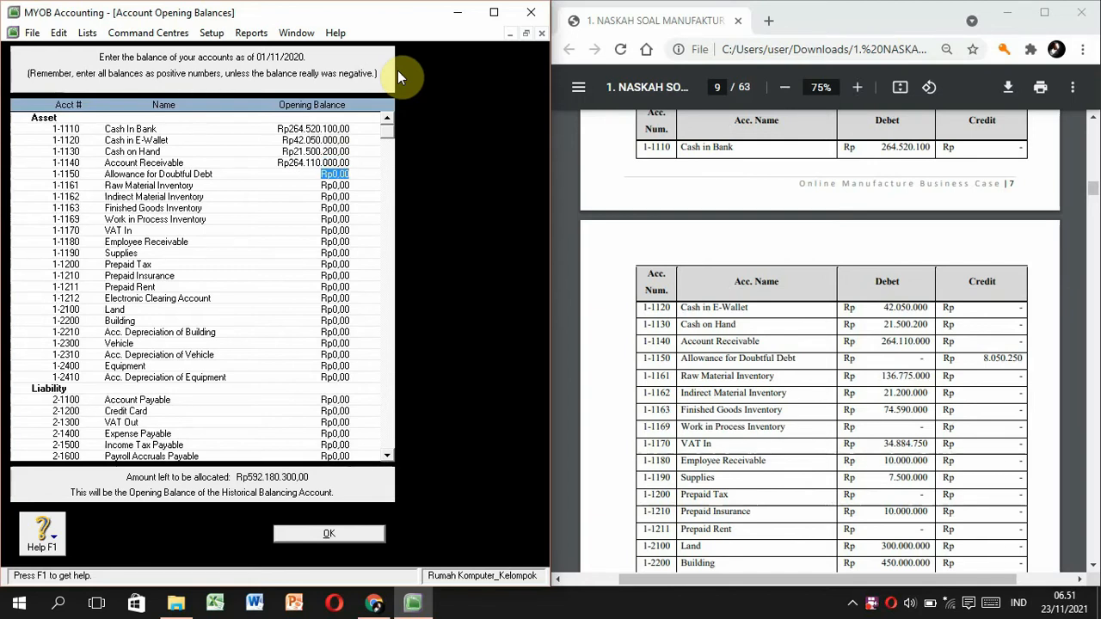
pyautogui.write('-8050250')
pyautogui.press('Tab')
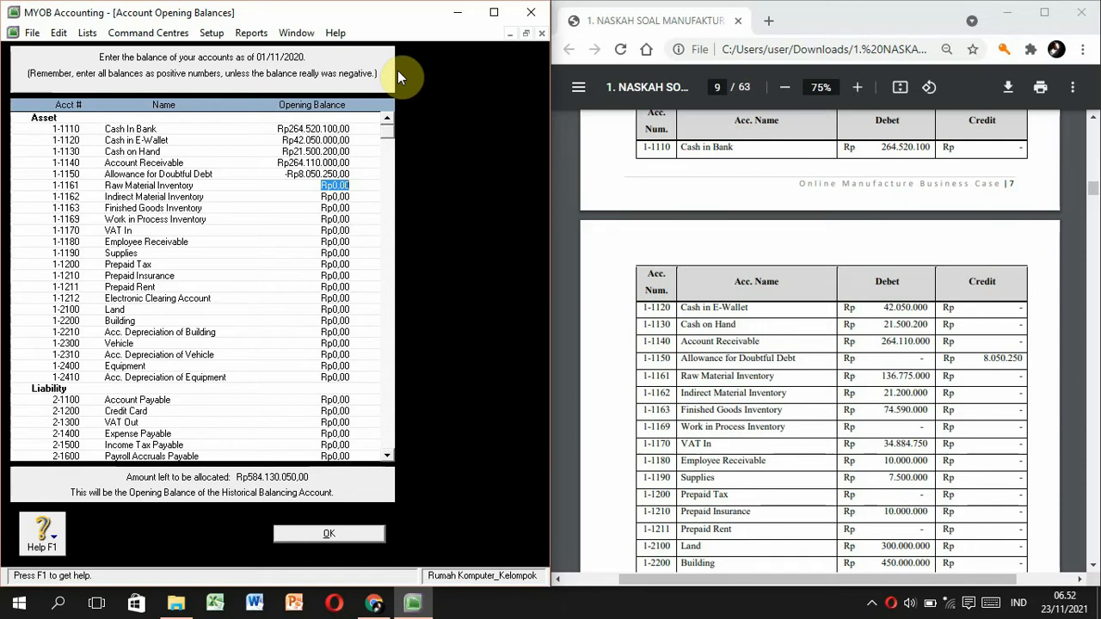
# Enter raw 136,775,000, indirect 21,200,000 and finished goods 74,590,000 inventory, VAT In 34,884,750, employee receivable 10,000,000 and supplies 7,500,000.
pyautogui.write('136')
pyautogui.write('775000')
pyautogui.press('Tab')
pyautogui.write('21200000')
pyautogui.press('Tab')
pyautogui.write('74.590.000')
pyautogui.press('Tab')
pyautogui.press('Tab')
pyautogui.write('34884750')
pyautogui.press('Tab')
pyautogui.write('10.000.000')
pyautogui.press('Tab')
pyautogui.write('7500000')
pyautogui.press('Tab')
# Enter Prepaid Insurance 10,000,000, Land 300,000,000 and Building 450,000,000, leaving Prepaid Tax blank.
pyautogui.press('Tab')
pyautogui.write('10000000')
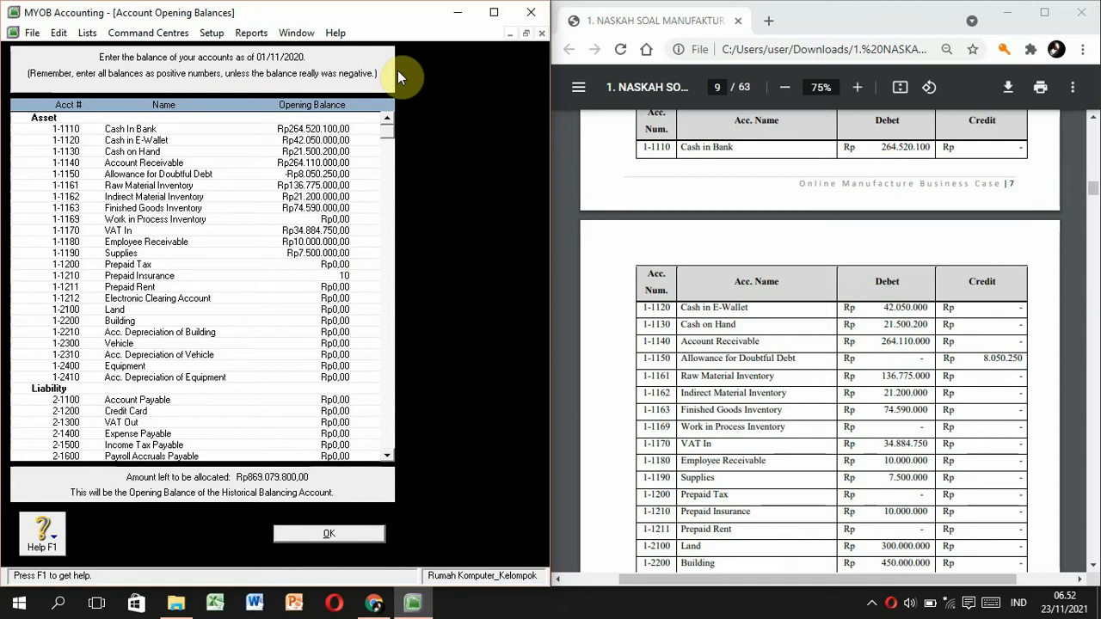
pyautogui.press('Tab')
pyautogui.press('Tab')
pyautogui.write('3')
pyautogui.write('00.000.000,00')
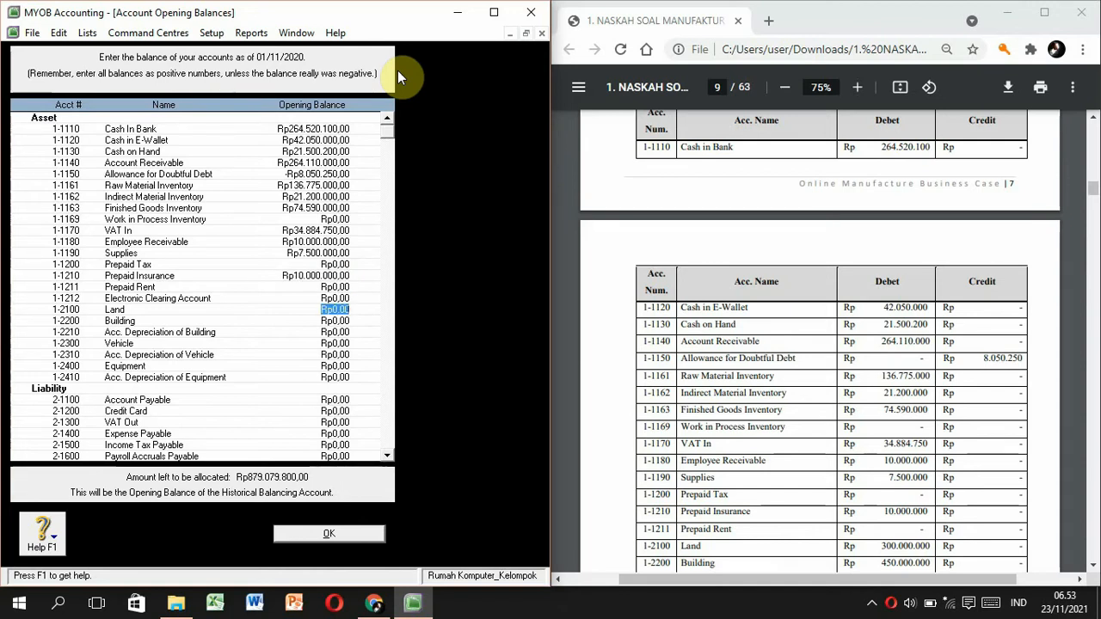
pyautogui.press('Tab')
pyautogui.write('450.000.000')
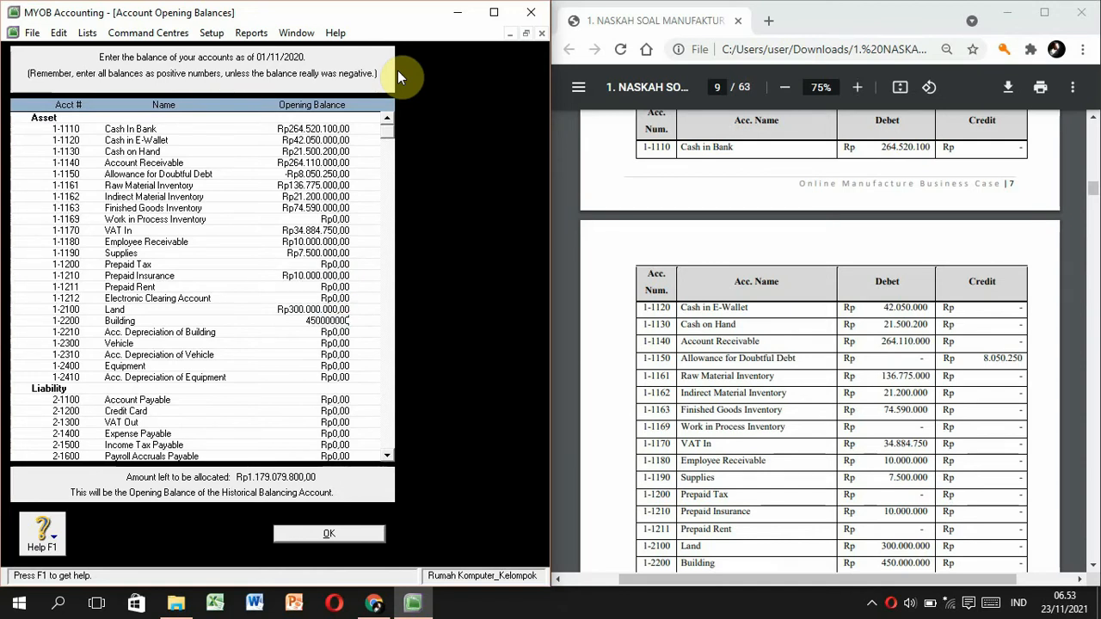
pyautogui.press('Tab')
pyautogui.click(823, 349)
pyautogui.scroll(-10, 769, 351)
# Enter building depreciation -140,625,000, Vehicle 216,000,000 with depreciation -31,500,000, and Equipment 93,000,000 with depreciation -49,125,000.
pyautogui.click(389, 346)
pyautogui.write('-Rp140.625.000')
pyautogui.press('Tab')
pyautogui.write('216000000')
pyautogui.press('Tab')
pyautogui.write('-Rp31.500.000')
pyautogui.press('Tab')
pyautogui.write('93000000')
pyautogui.press('Tab')
pyautogui.write('-49125000')
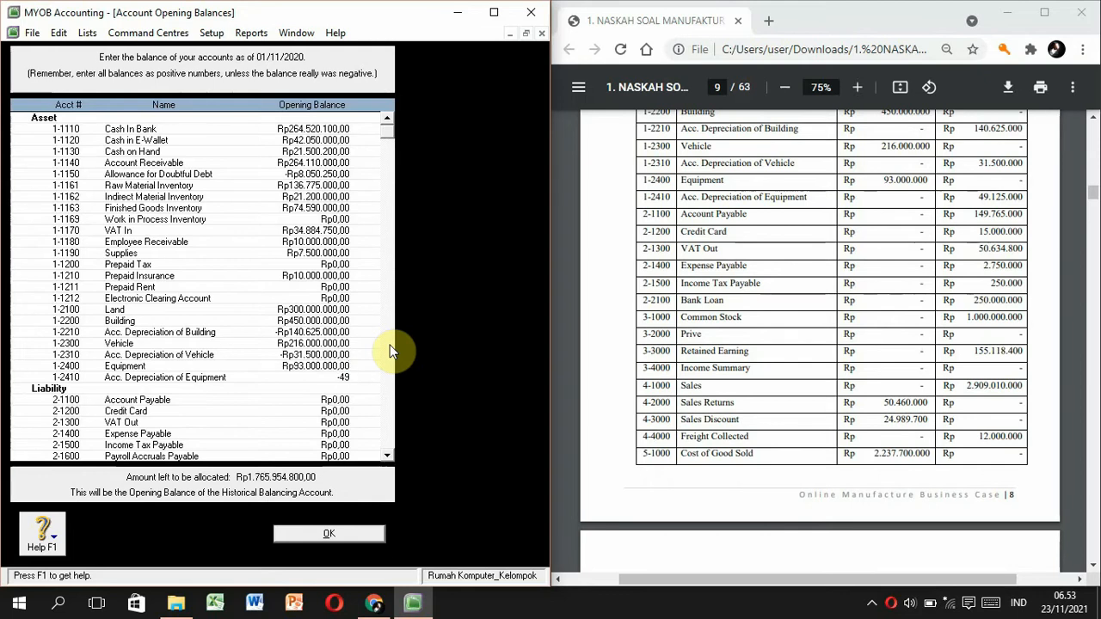
pyautogui.press('Tab')
# Enter liabilities: payables 149,765,000, credit card 15,000,000, VAT Out 50,634,800, expense payable 2,750,000, income tax 250,000, bank loan 250,000,000.
pyautogui.write('149765000')
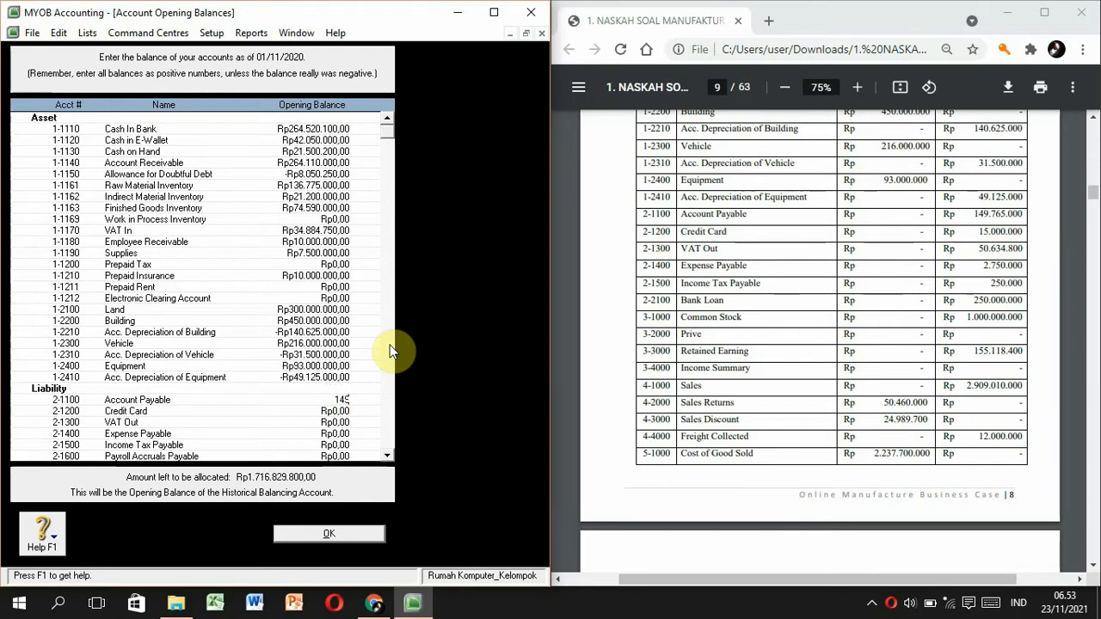
pyautogui.press('Tab')
pyautogui.write('15.000.000')
pyautogui.press('Tab')
pyautogui.write('50.634.800')
pyautogui.press('Tab')
pyautogui.write('2750000')
pyautogui.press('Tab')
pyautogui.write('250000')
pyautogui.press('Tab')
pyautogui.press('Tab')
pyautogui.write('250000000')
pyautogui.press('Tab')
# Enter Common Stock 1,000,000,000 and Retained Earnings 155,118,400, then income figures that land one row too low.
pyautogui.write('1000000000')
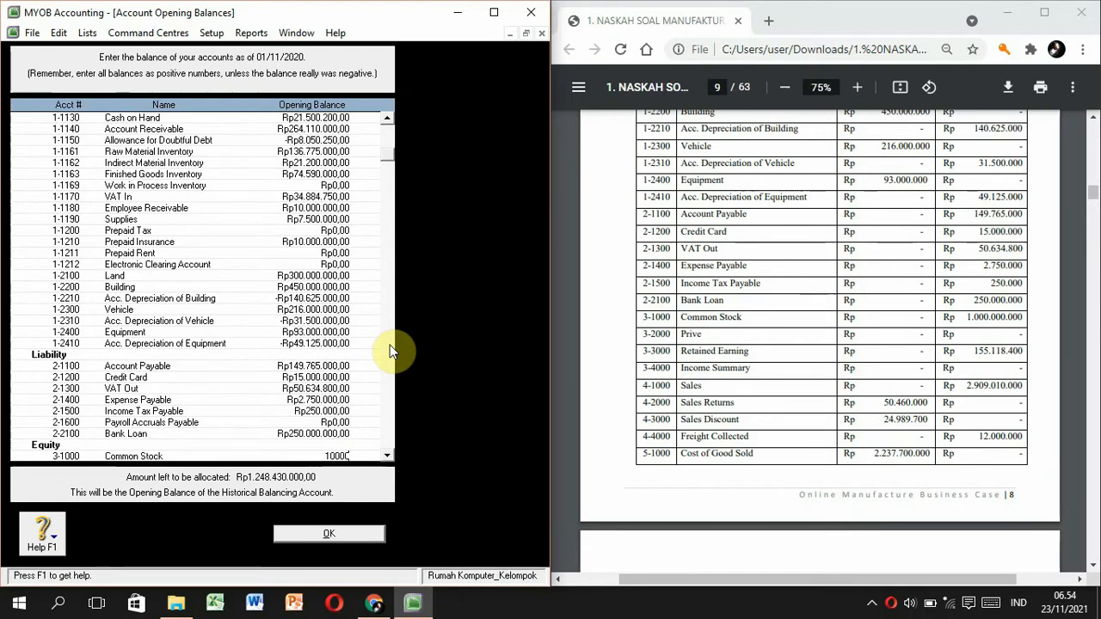
pyautogui.press('Tab')
pyautogui.press('Tab')
pyautogui.write('155.118.400')
pyautogui.press('Tab')
pyautogui.press('Tab')
pyautogui.write('2.909.010.000')
pyautogui.press('Tab')
pyautogui.write('-Rp50.460.000')
pyautogui.press('Tab')
pyautogui.write('-Rp24.989.700')
pyautogui.press('Tab')
pyautogui.write('12000000')
# Re-enter Sales 2,909,010,000, Sales Returns -50,460,000, Sales Discount -24,989,700 and Freight Collected 12,000,000 in their correct rows.
pyautogui.click(334, 400)
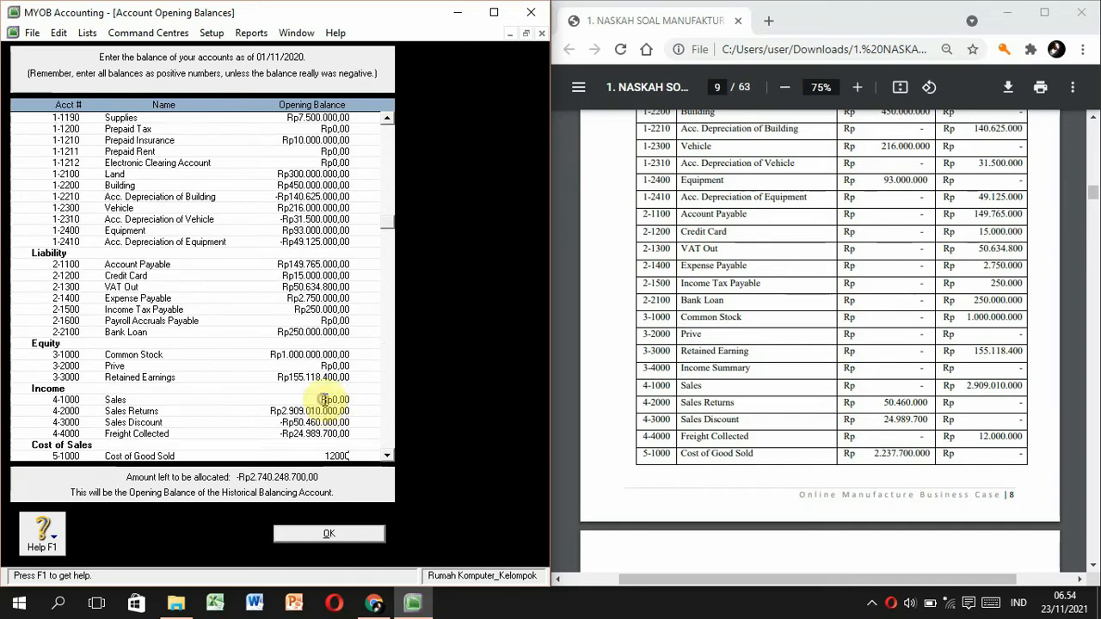
pyautogui.write('2909010000')
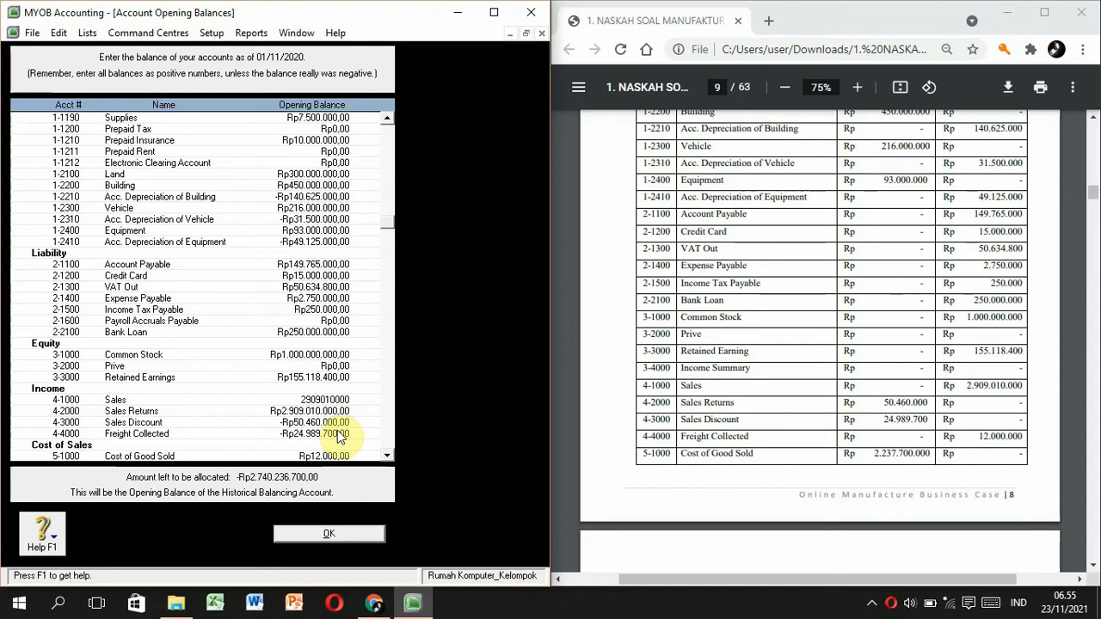
pyautogui.press('Tab')
pyautogui.write('-Rp50.460.000')
pyautogui.press('Tab')
pyautogui.write('-Rp24.989.700')
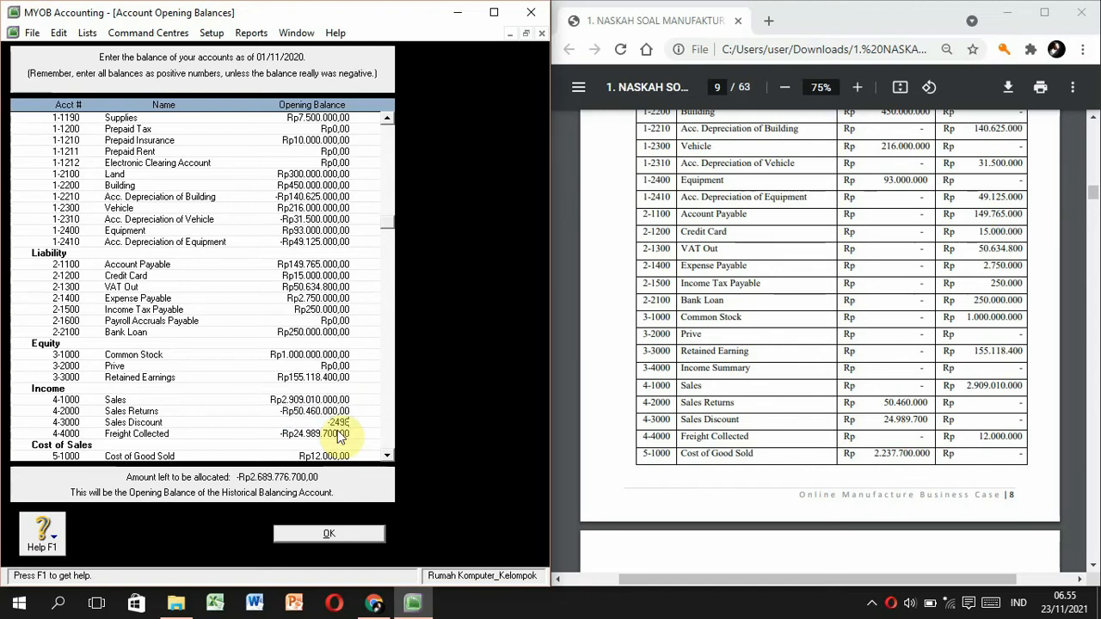
pyautogui.press('Tab')
pyautogui.write('12.000.000')
pyautogui.press('Tab')
# Enter Cost of Goods Sold 2,237,700,000, Freight Paid 24,250,000, Purchase Discount -7,700,000 and building depreciation expense 20,625,000.
pyautogui.write('2237700000')
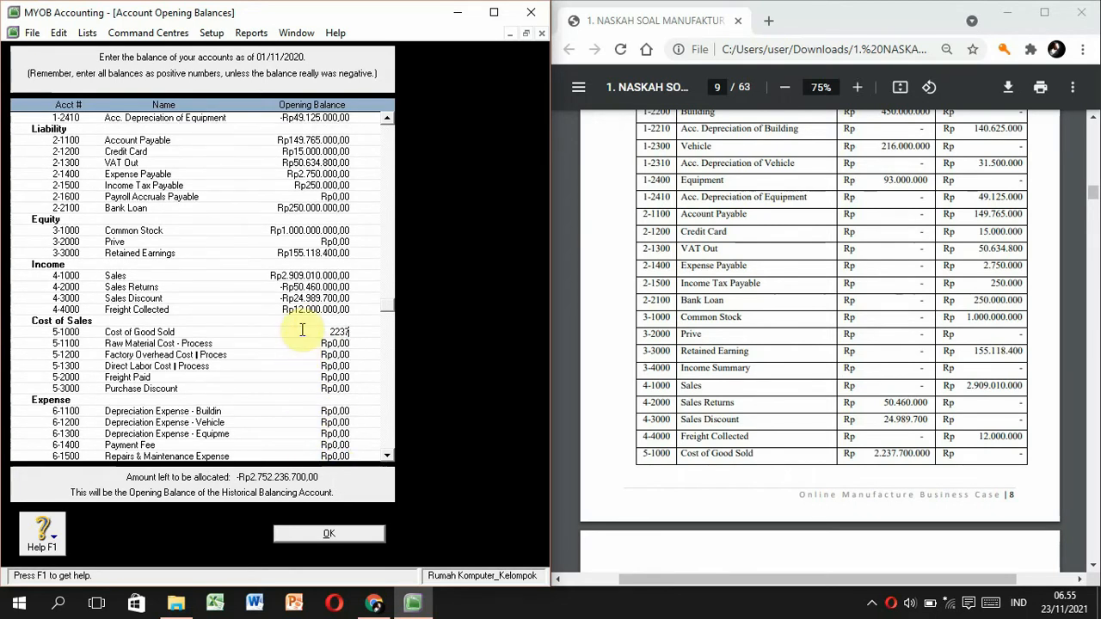
pyautogui.click(880, 481)
pyautogui.scroll(-1, 880, 482)
pyautogui.scroll(-5, 880, 481)
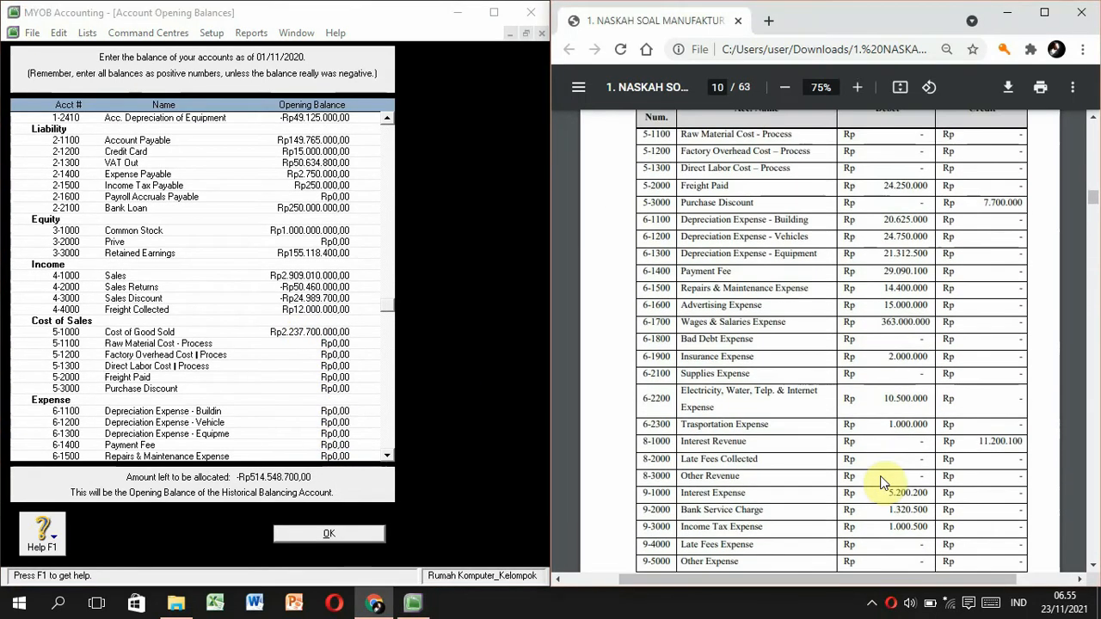
pyautogui.click(331, 377)
pyautogui.write('24.250.000')
pyautogui.press('Tab')
pyautogui.write('-7700000')
pyautogui.press('Tab')
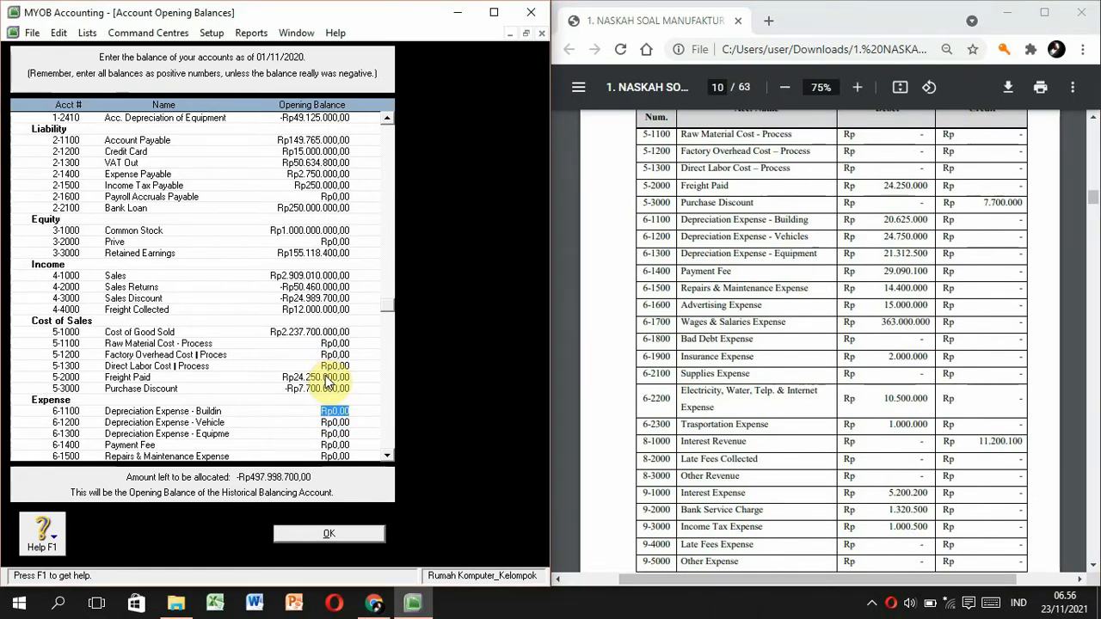
pyautogui.write('20625000')
pyautogui.press('Tab')
# Enter vehicle depreciation 24,750,000, equipment depreciation 21,312,500, Payment Fee 29,090,100 and Repairs & Maintenance 14,400,000.
pyautogui.write('24750000')
pyautogui.press('Tab')
pyautogui.write('21312500')
pyautogui.press('Tab')
pyautogui.write('29090100')
pyautogui.press('Tab')
pyautogui.write('14.400.000')
pyautogui.press('Tab')
# Enter Advertising 15,000,000, Wages & Salaries 363,000,000, Insurance 2,000,000, utilities 10,500,000 and transportation 1,000,000 expenses.
pyautogui.write('15000000')
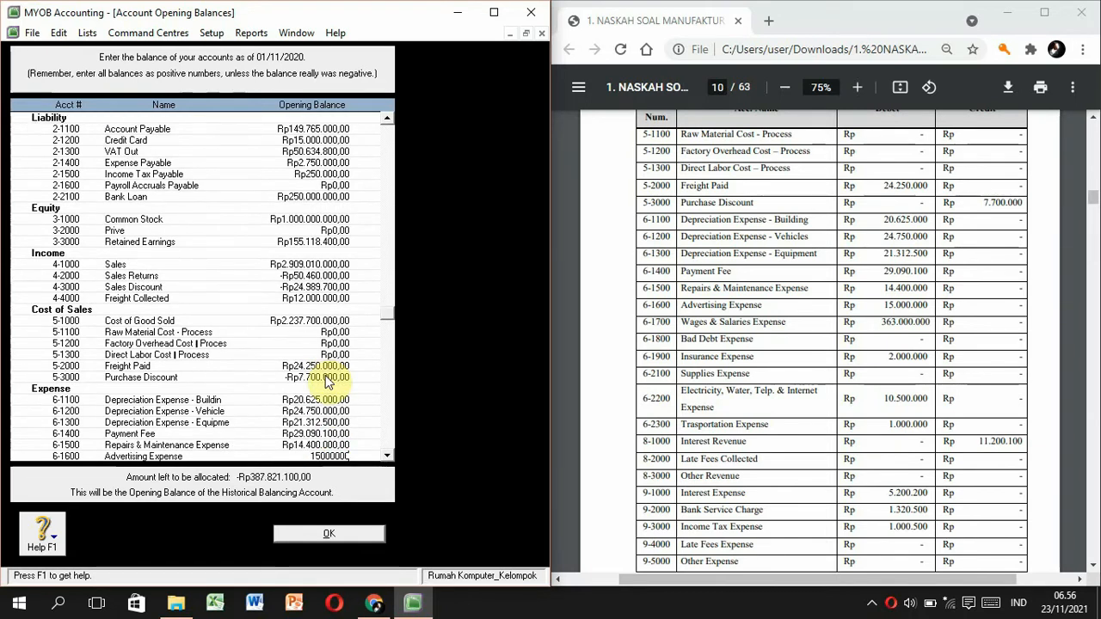
pyautogui.press('Tab')
pyautogui.write('363000000')
pyautogui.press('Tab')
pyautogui.press('Tab')
pyautogui.write('2000000')
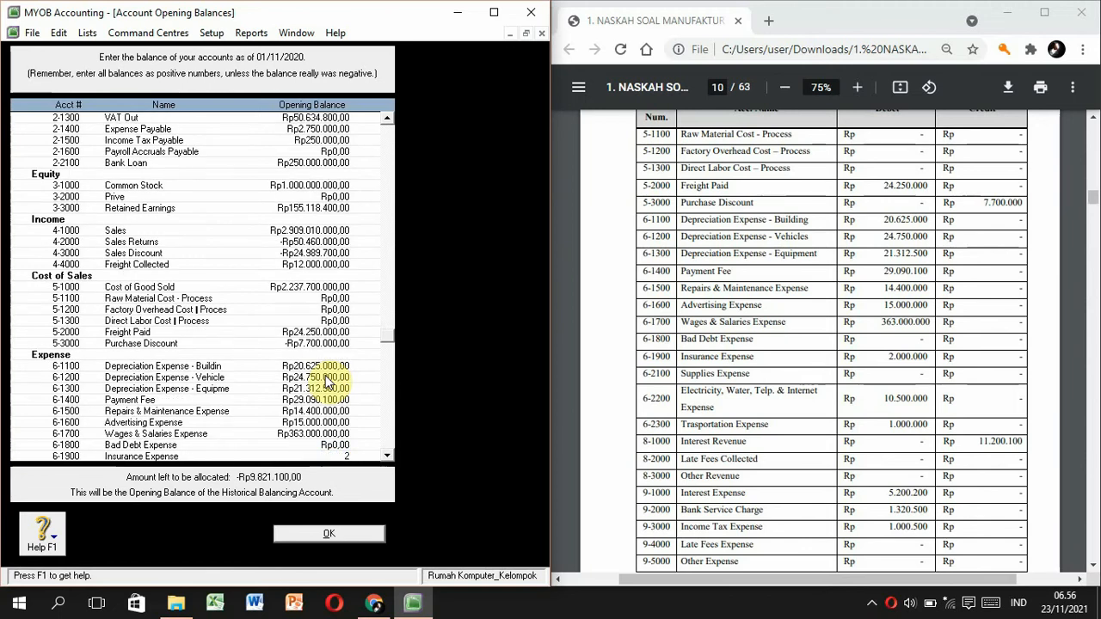
pyautogui.press('Tab')
pyautogui.press('Tab')
pyautogui.write('10.500.000')
pyautogui.press('Tab')
pyautogui.write('1000000')
pyautogui.press('Tab')
# Pass Other Employer Expenses and enter Interest Revenue 11,200,100 and Interest Expense 5,200,200.
pyautogui.write('1')
pyautogui.press('Tab')
pyautogui.write('11200100')
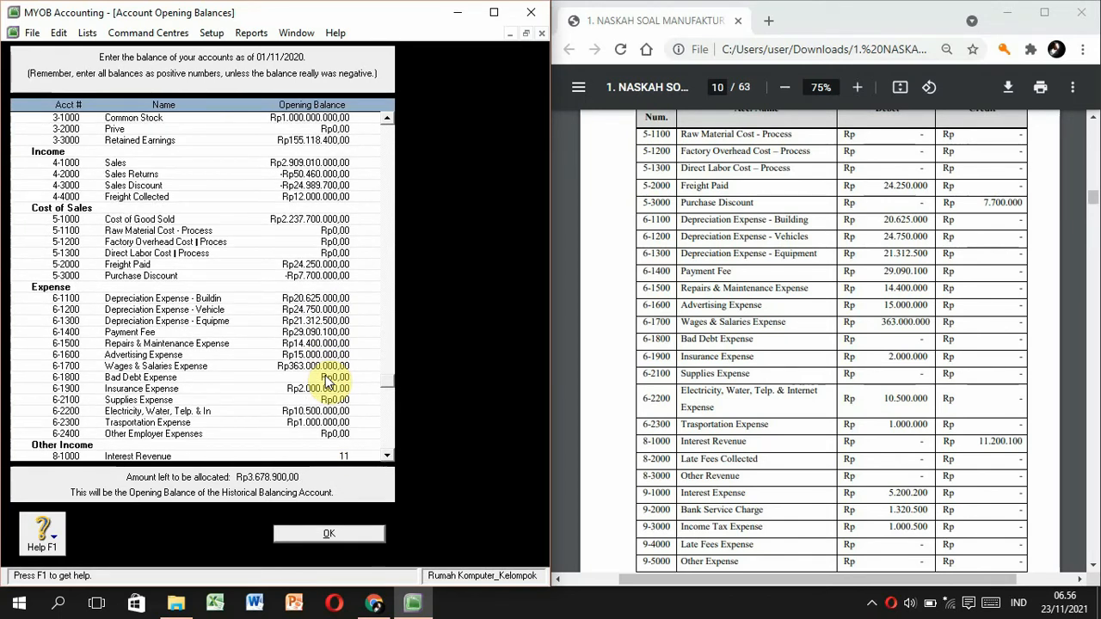
pyautogui.press('Tab')
pyautogui.press('Tab')
pyautogui.press('Tab')
pyautogui.write('5200200')
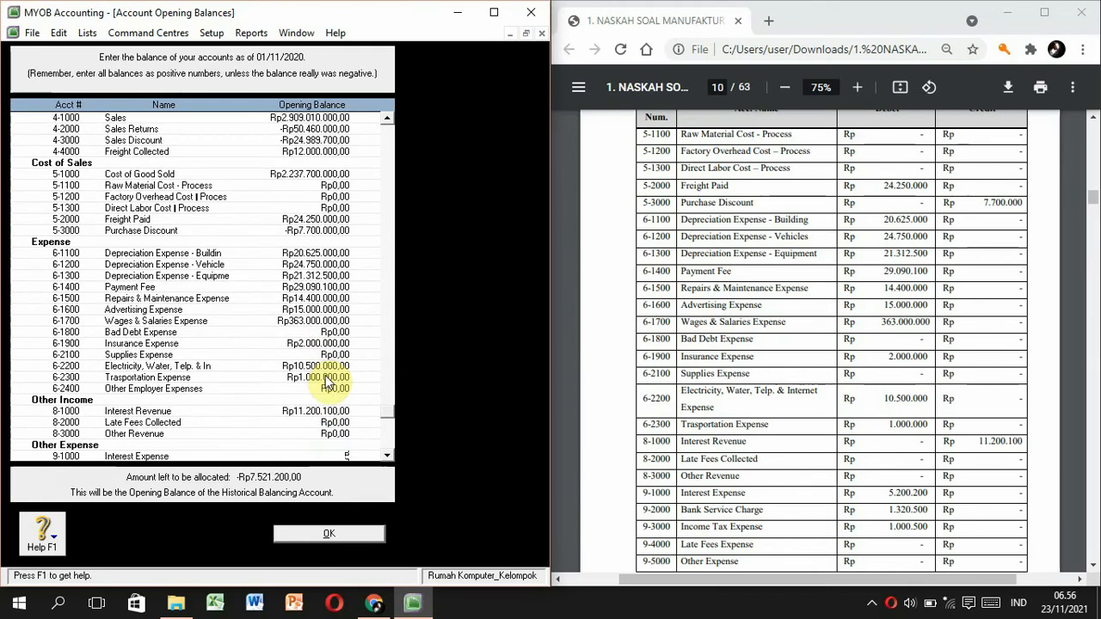
pyautogui.press('Tab')
# Correct Interest Expense to 5,200, then enter Bank Service Charge 1,320,500 and Income Tax Expense 1,000,500.
pyautogui.write('132')
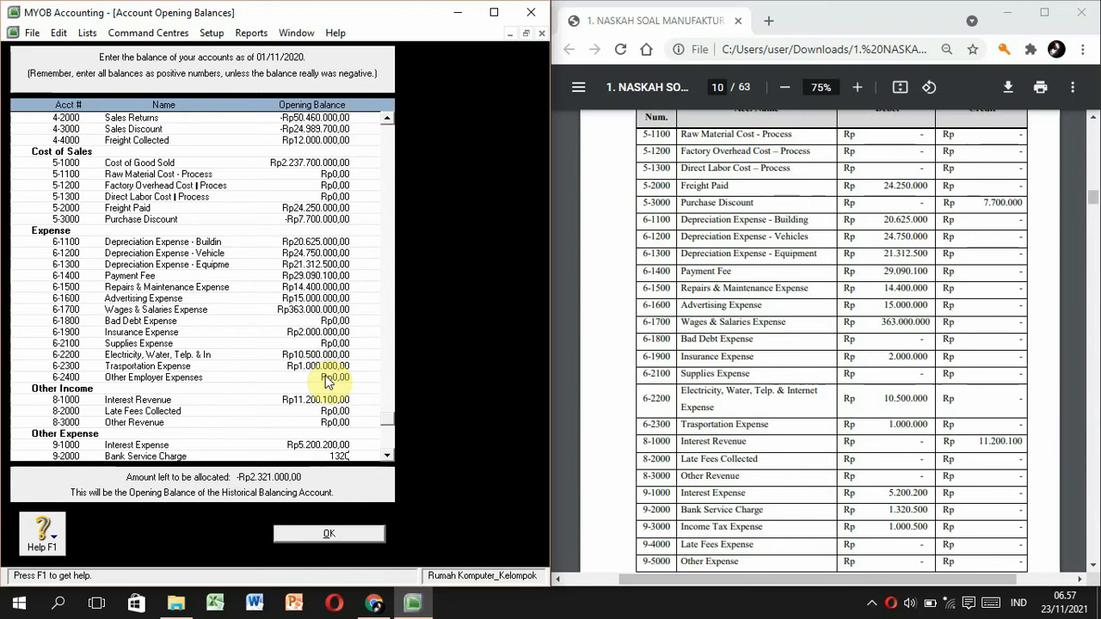
pyautogui.press('BackSpace')
pyautogui.press('BackSpace')
pyautogui.click(329, 445)
pyautogui.press('BackSpace')
pyautogui.press('Tab')
pyautogui.click(332, 424)
pyautogui.press('Tab')
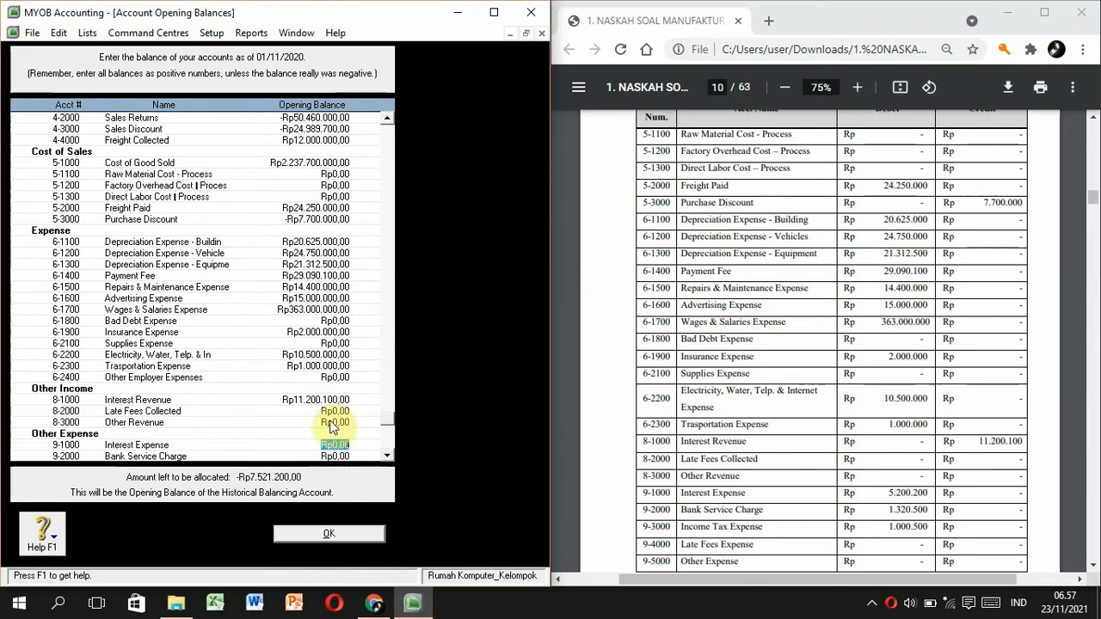
pyautogui.write('5200500')
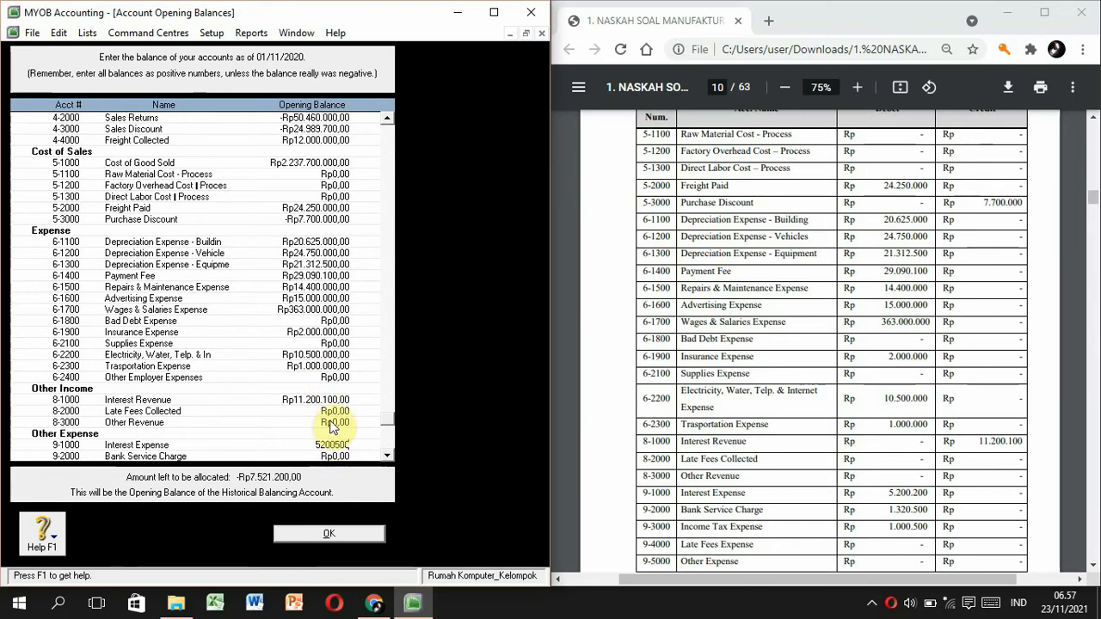
pyautogui.click(323, 404)
pyautogui.write('5200')
pyautogui.press('Tab')
pyautogui.write('1320500')
pyautogui.press('Tab')
pyautogui.write('1000500')
pyautogui.press('Tab')
pyautogui.press('Tab')
pyautogui.press('Tab')
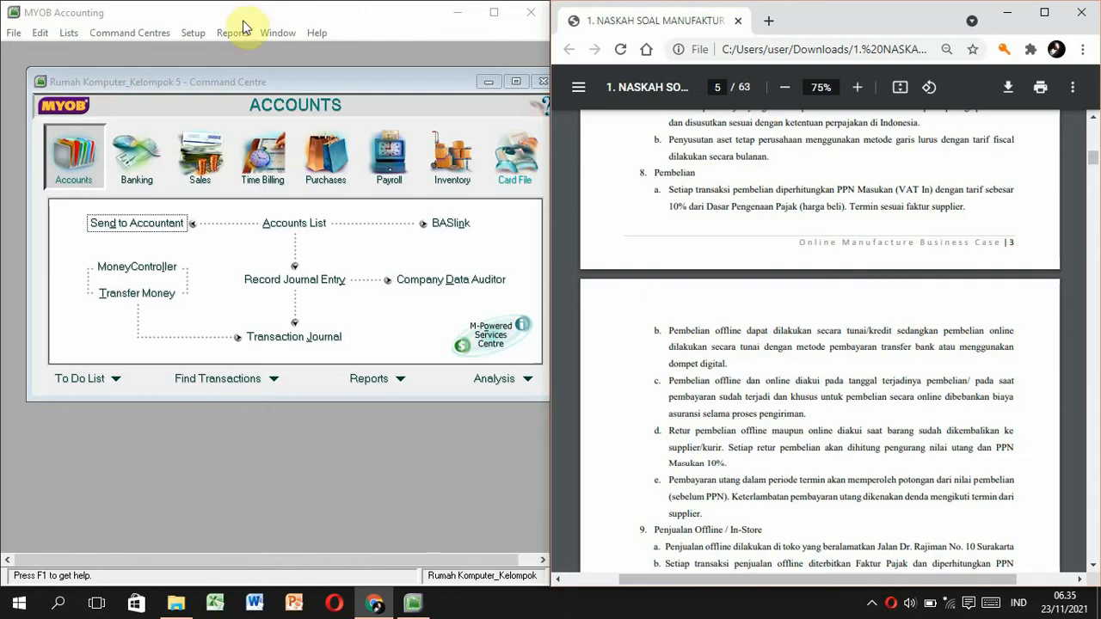
# Rename the GST tax code to PPN with the description 'Pajak Pertambahan Nilai'.
pyautogui.click(64, 35)
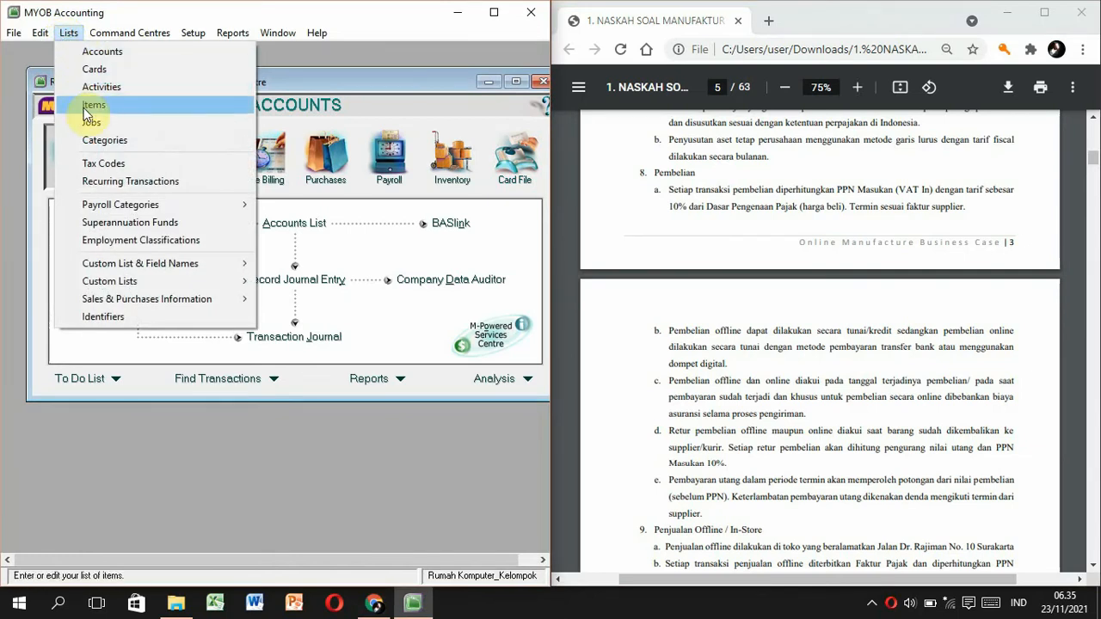
pyautogui.click(97, 164)
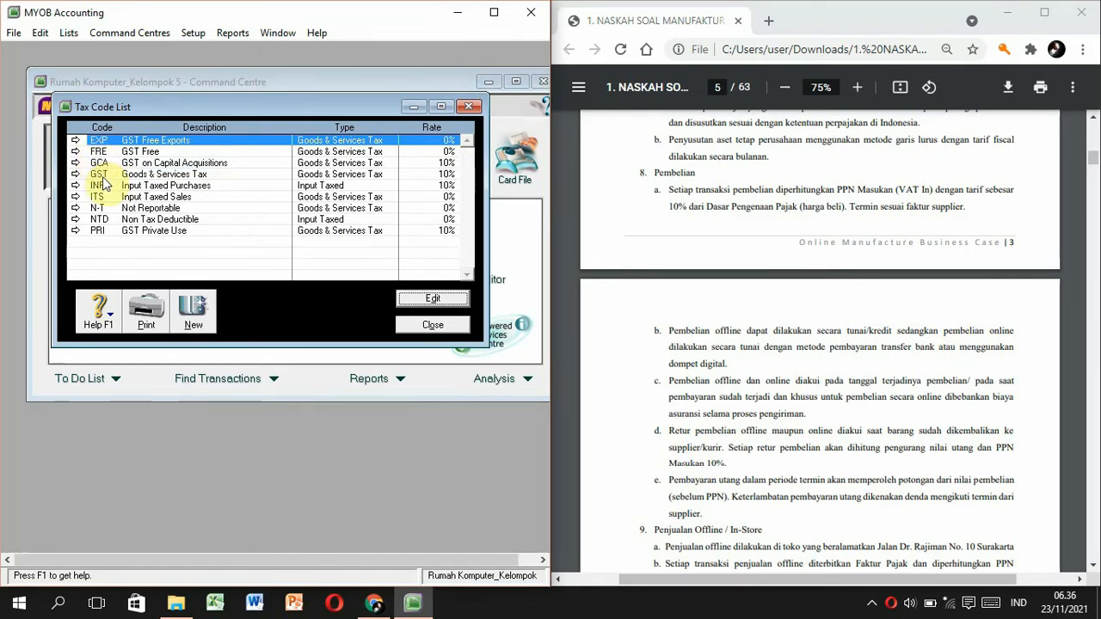
pyautogui.click(101, 176)
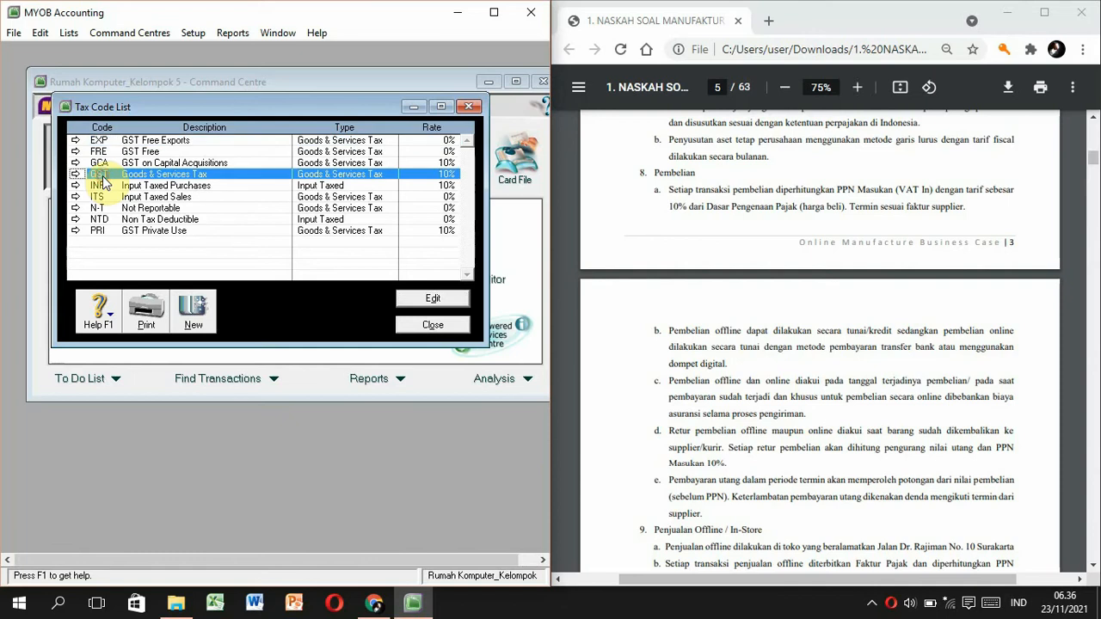
pyautogui.click(411, 296)
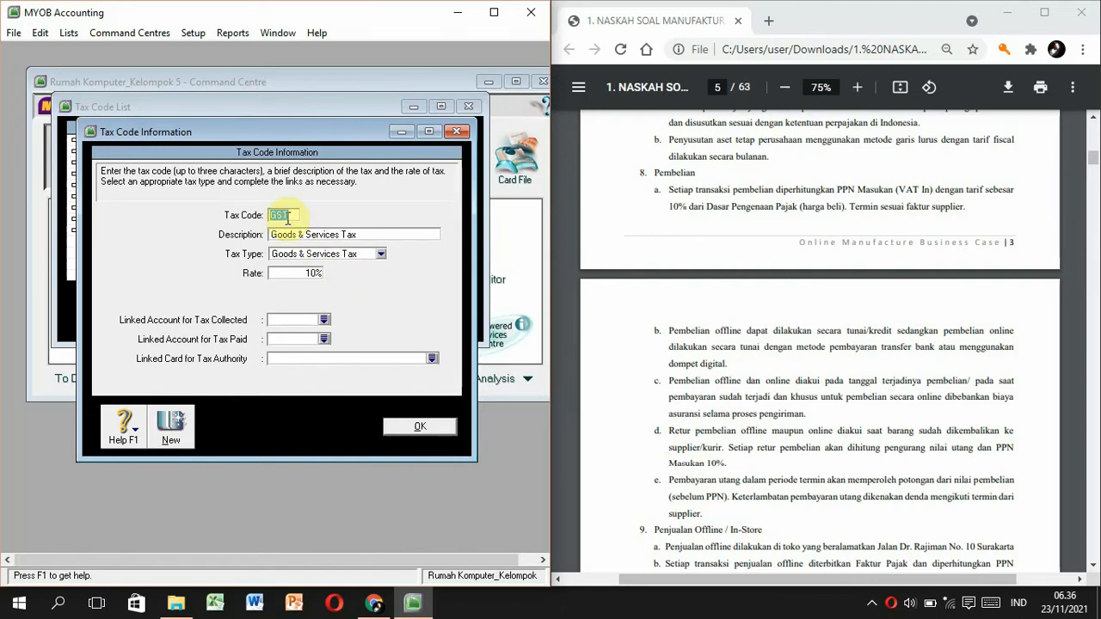
pyautogui.write('PPN')
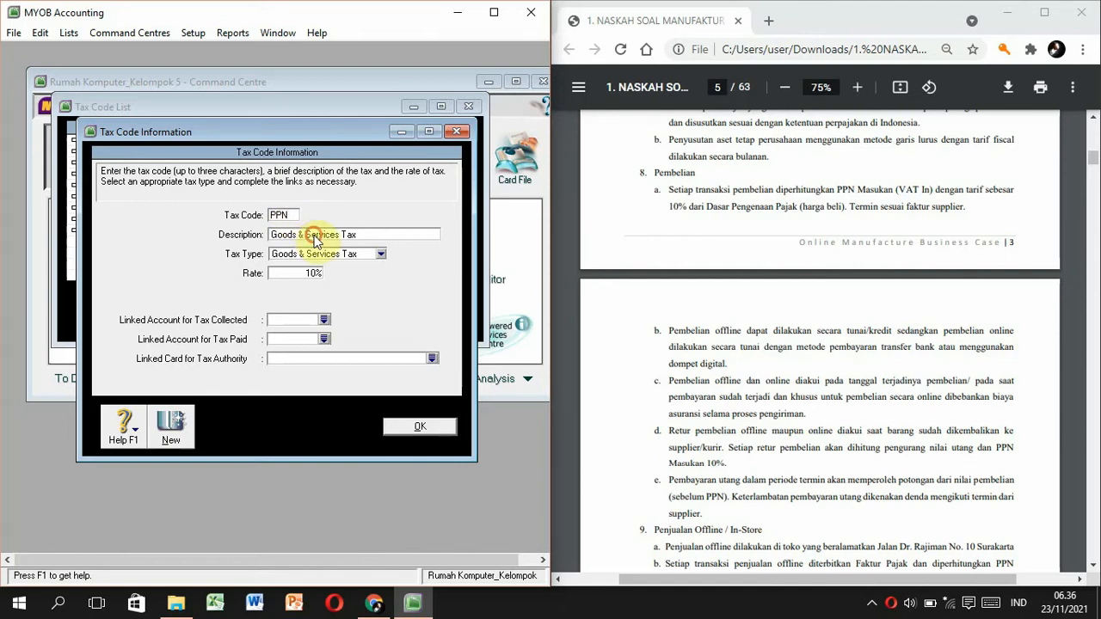
pyautogui.click(319, 236)
pyautogui.click(282, 356)
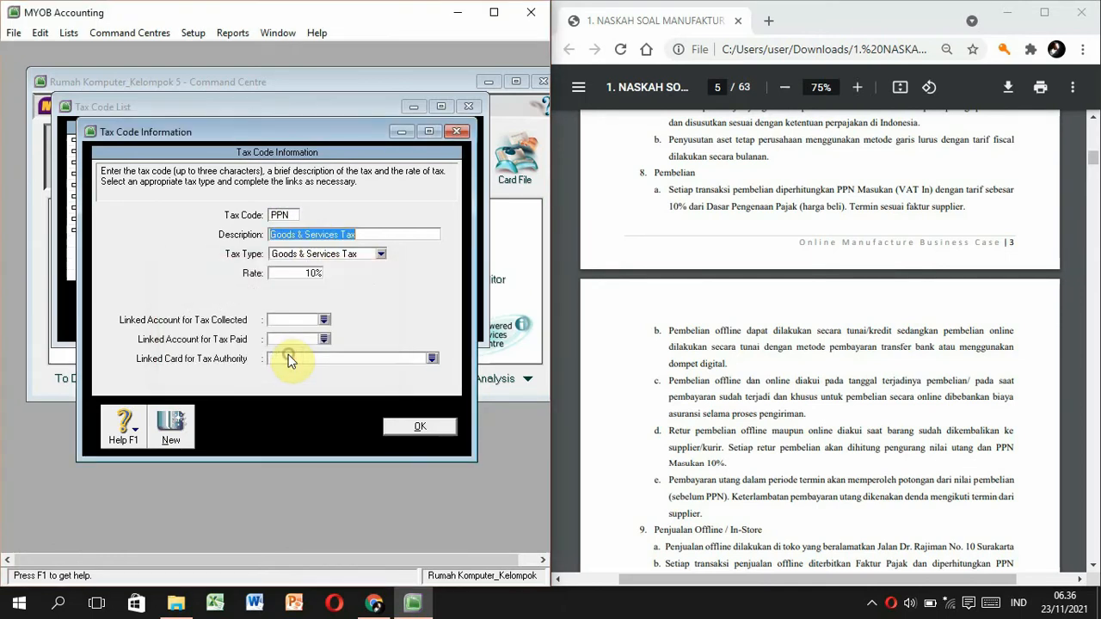
pyautogui.write('Pajak')
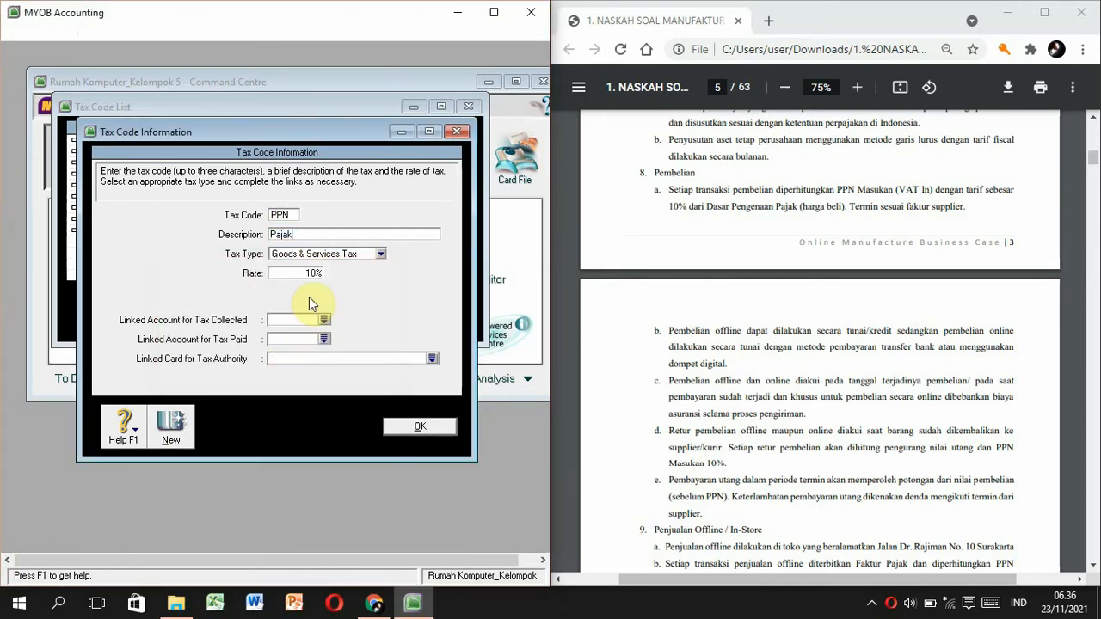
pyautogui.write(' Pertam')
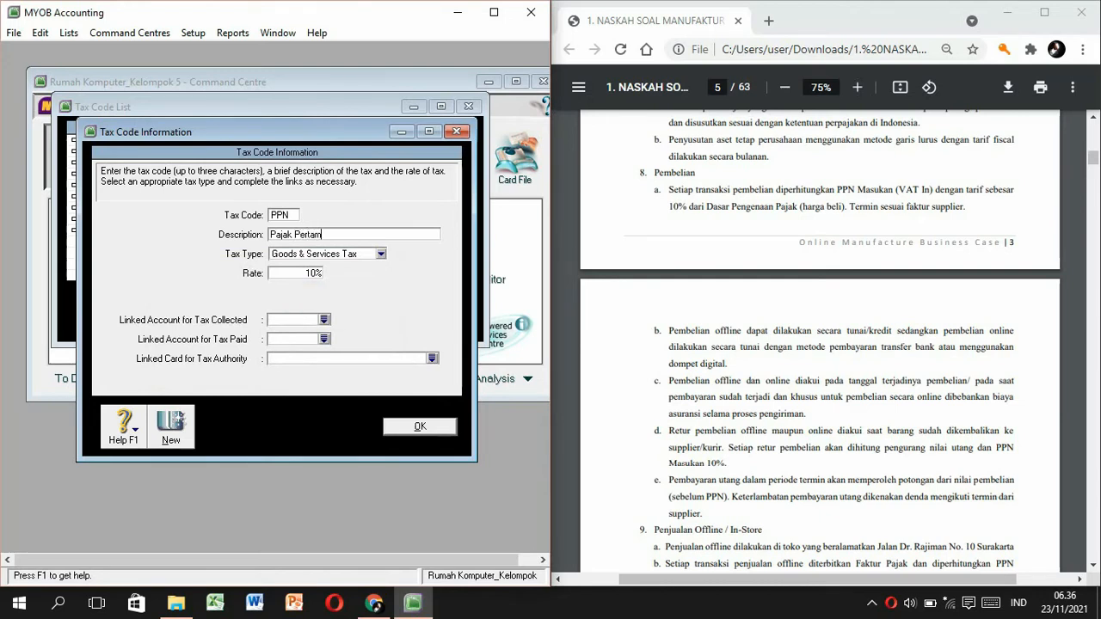
pyautogui.write('bahan Nilai')
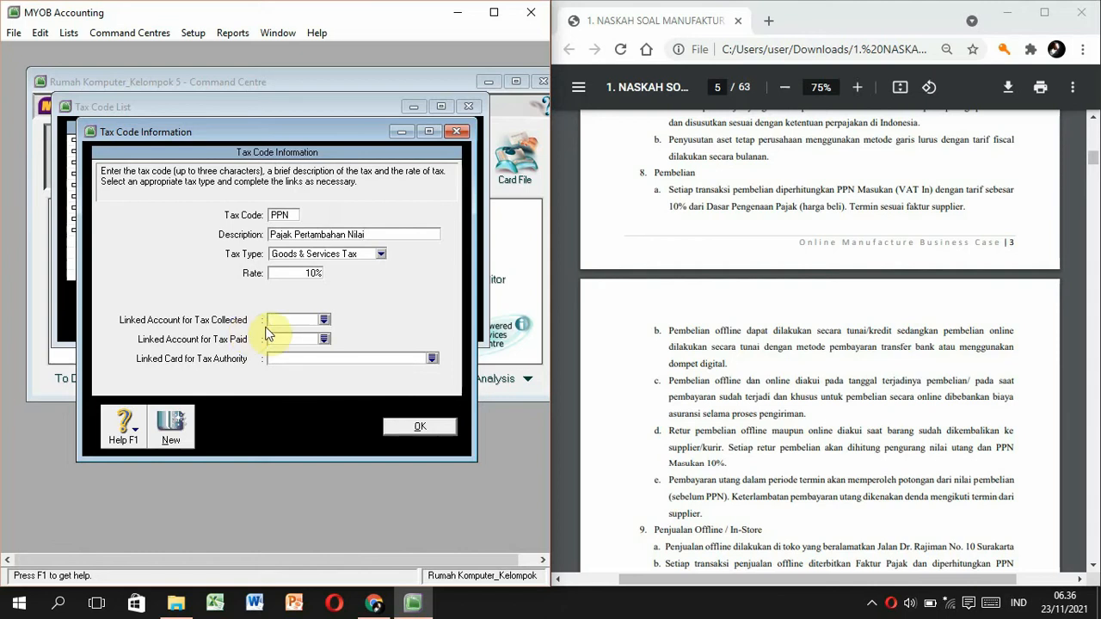
# Link collected tax to 2-1300 VAT Out and paid tax to 1-1170 VAT In, then save PPN.
pyautogui.click(324, 320)
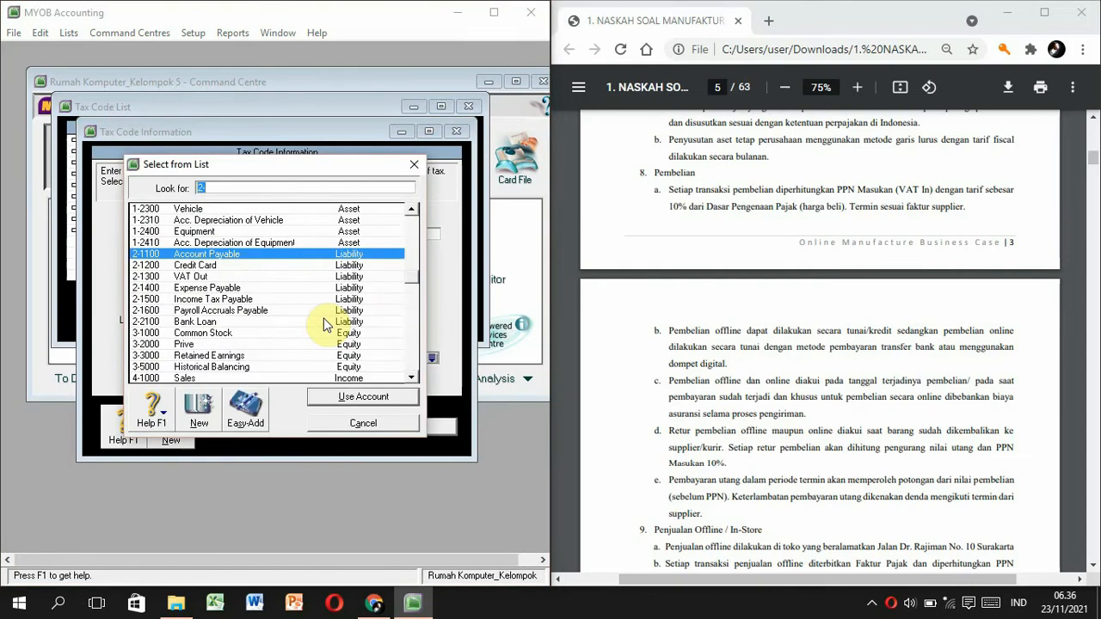
pyautogui.click(216, 277)
pyautogui.doubleClick(217, 277)
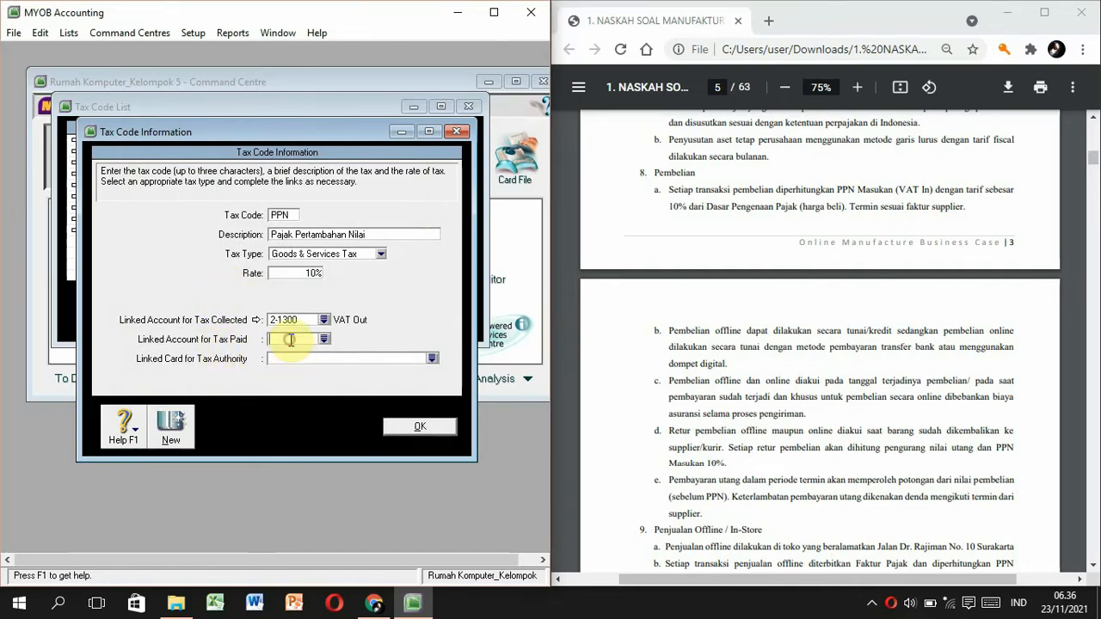
pyautogui.click(324, 341)
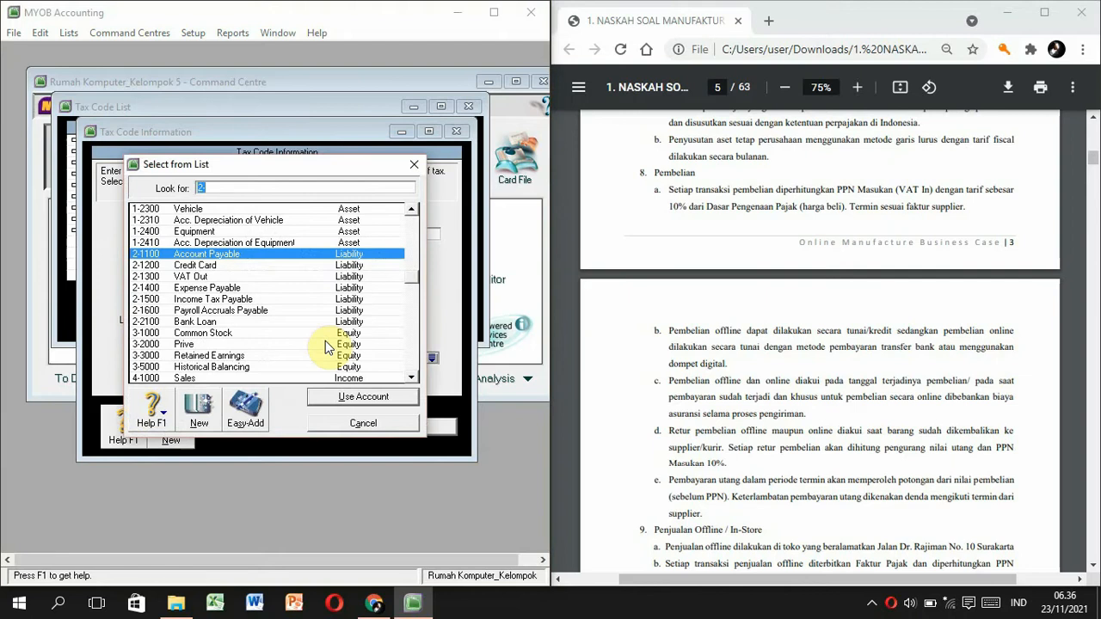
pyautogui.click(411, 227)
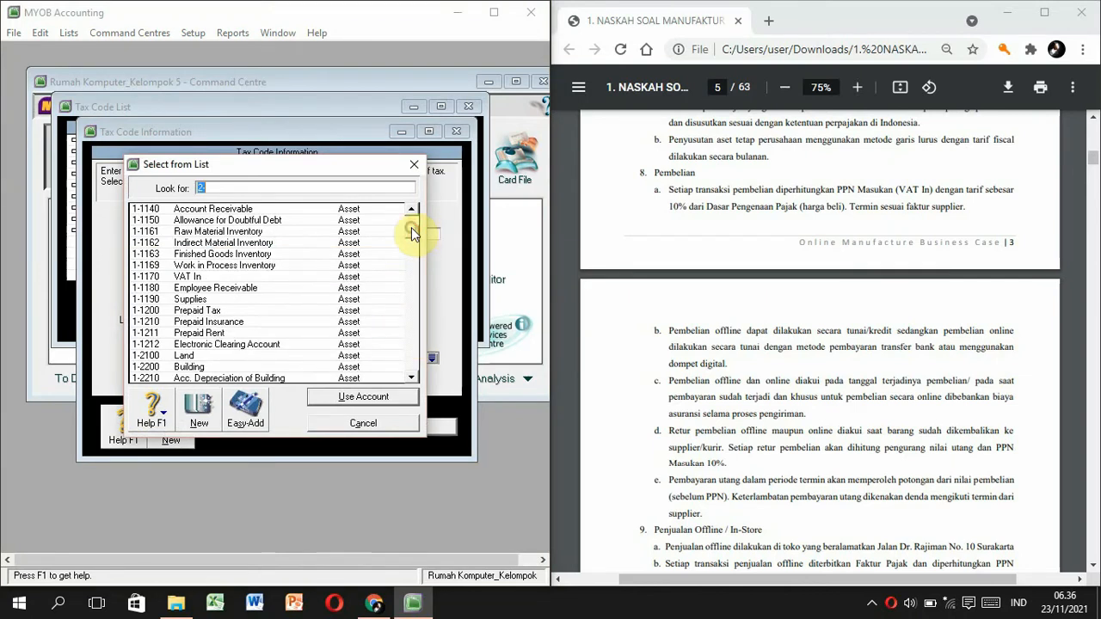
pyautogui.doubleClick(169, 277)
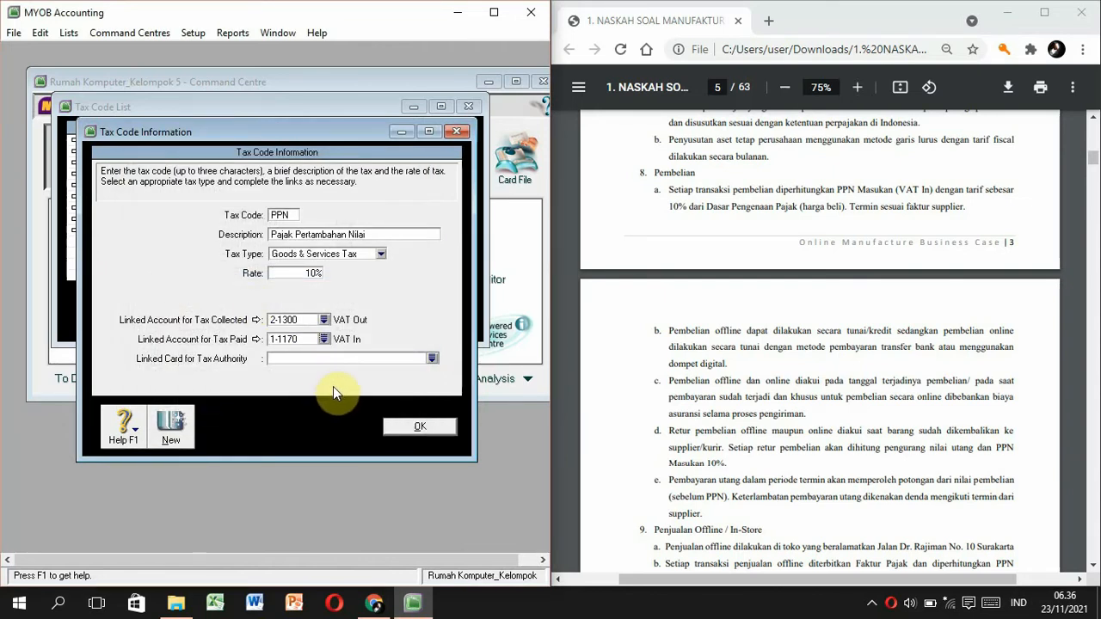
pyautogui.click(404, 427)
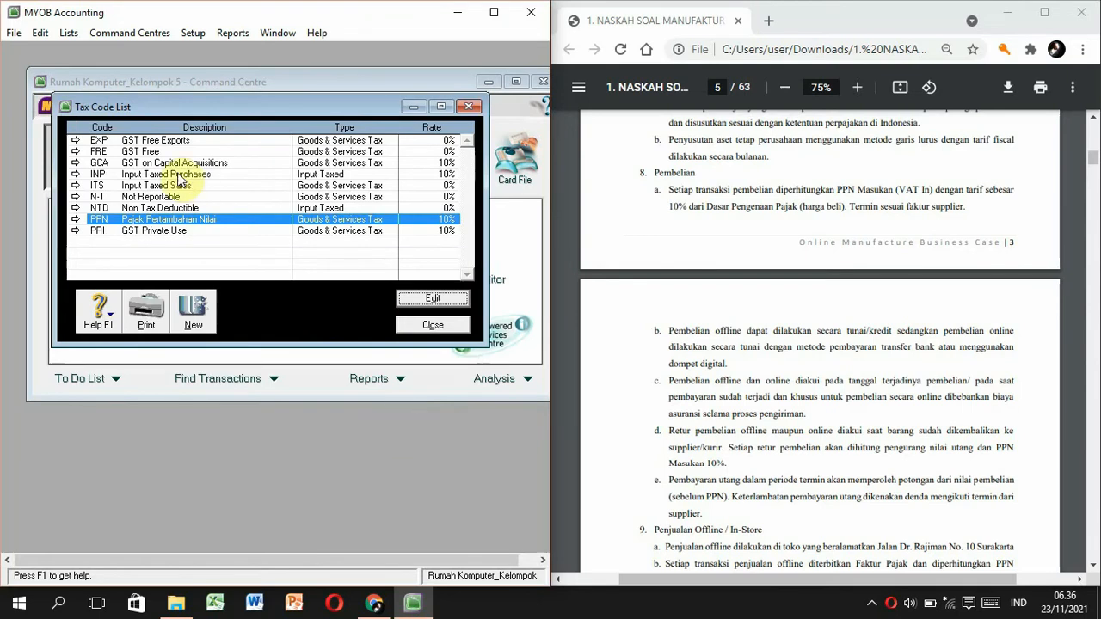
# Delete the EXP, FRE and PRI tax codes.
pyautogui.click(131, 141)
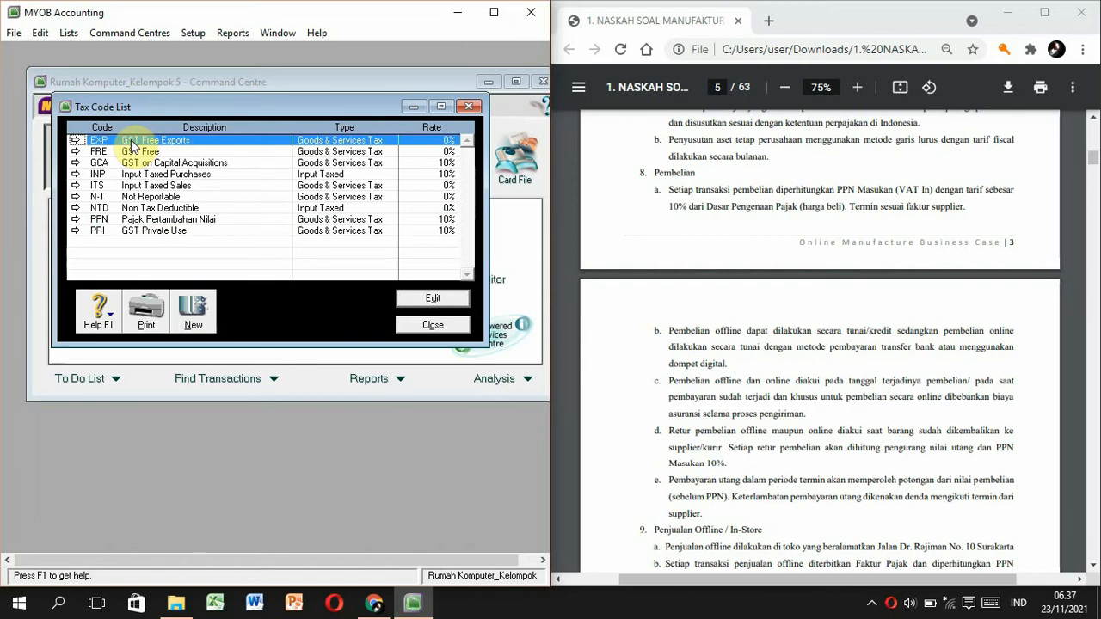
pyautogui.doubleClick(131, 146)
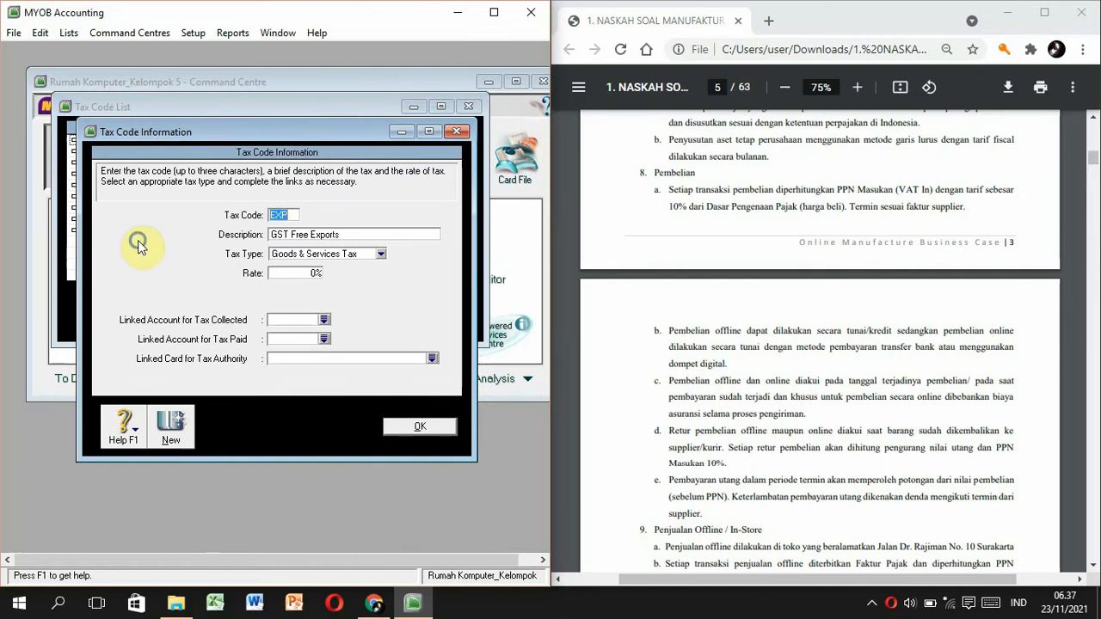
pyautogui.rightClick(141, 248)
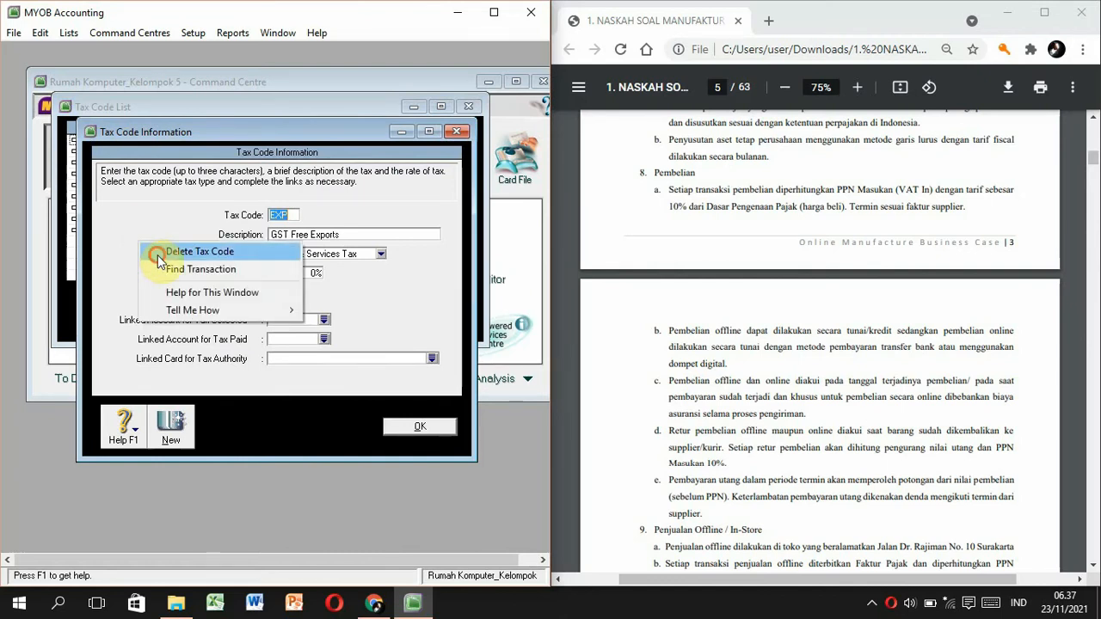
pyautogui.click(155, 252)
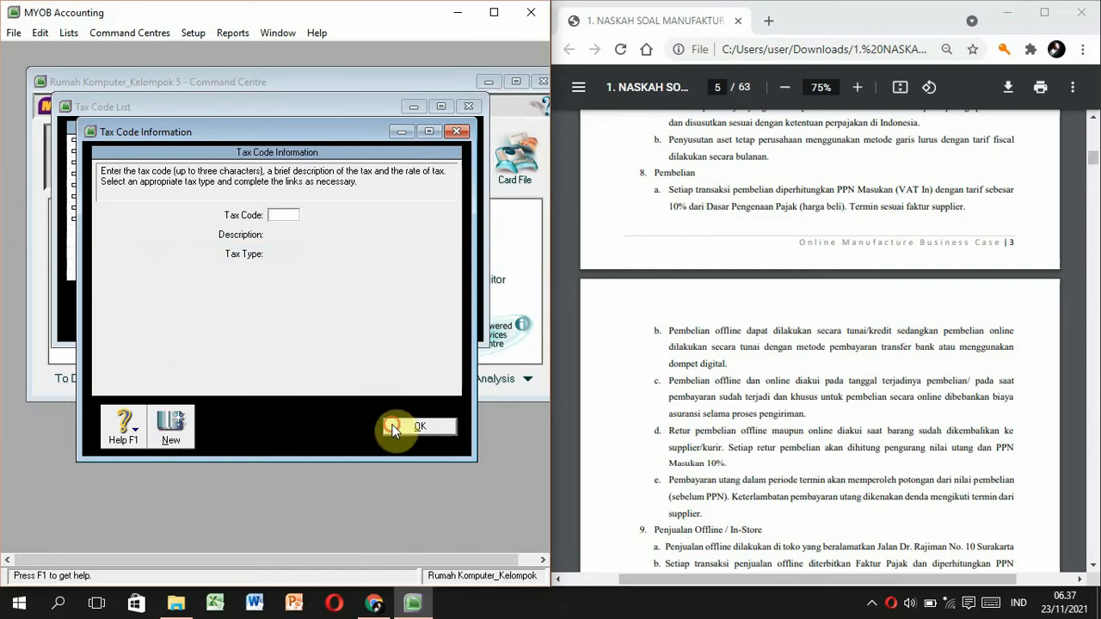
pyautogui.click(402, 423)
pyautogui.click(75, 140)
pyautogui.rightClick(146, 207)
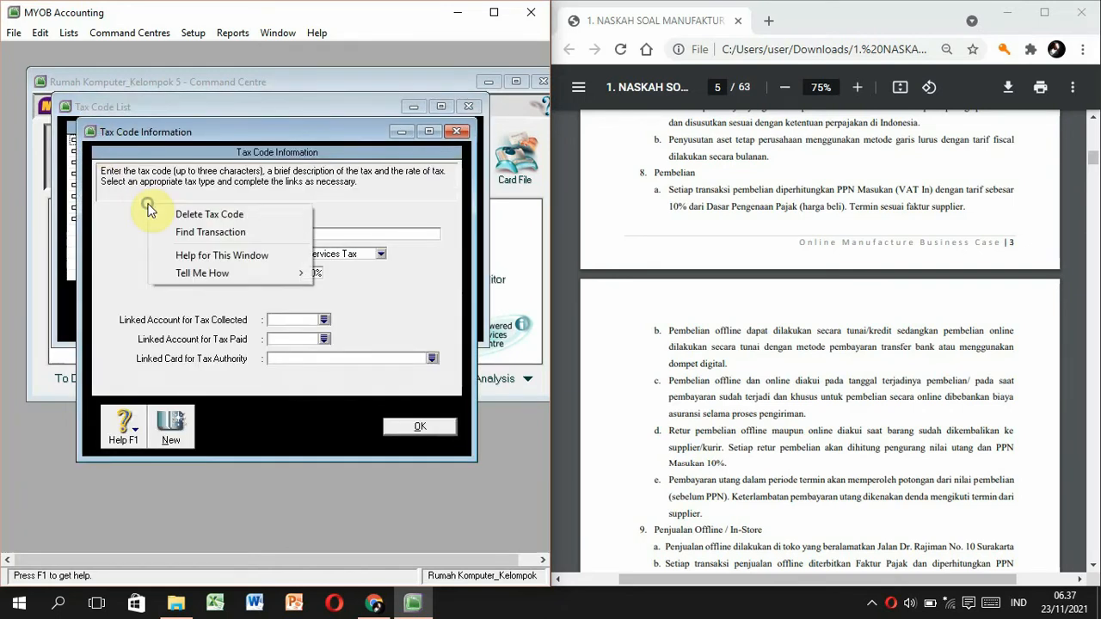
pyautogui.click(160, 215)
pyautogui.click(412, 423)
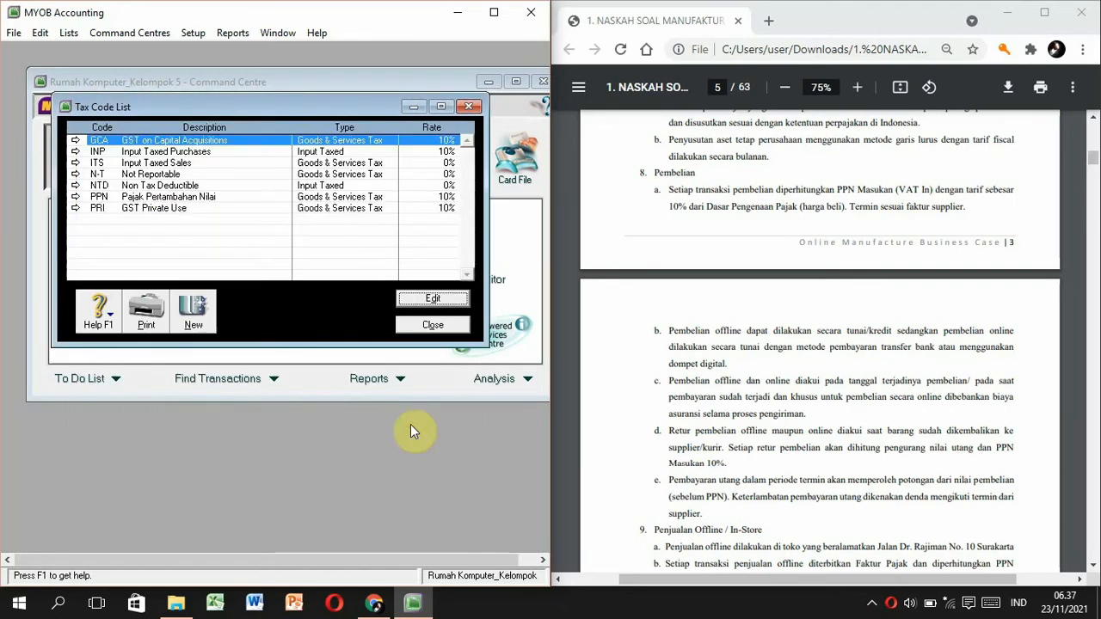
pyautogui.doubleClick(128, 214)
pyautogui.rightClick(138, 234)
pyautogui.click(144, 242)
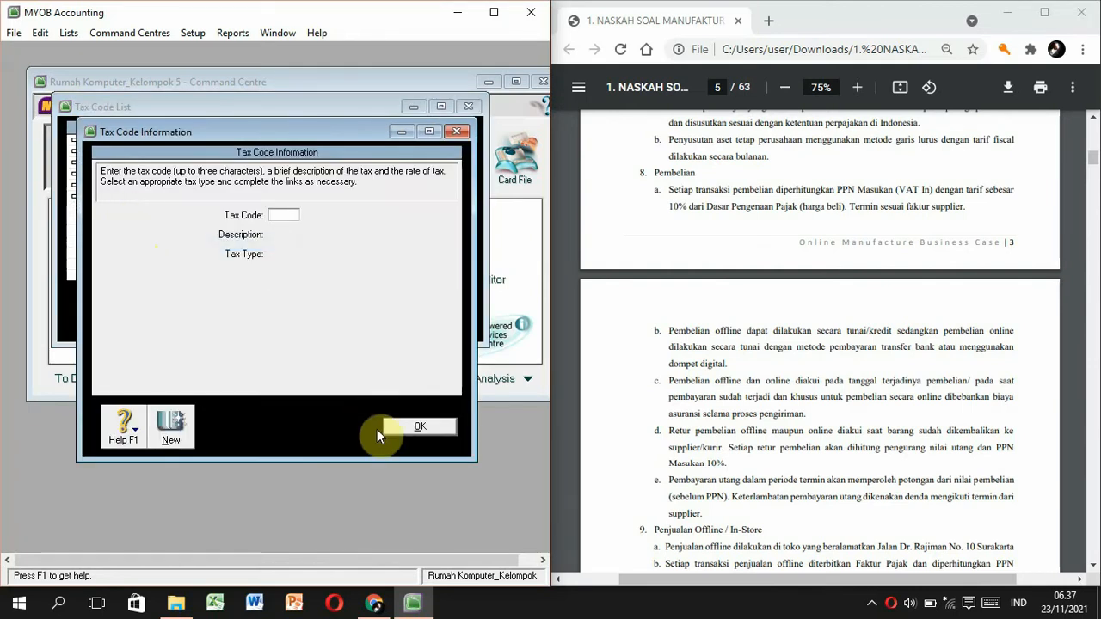
pyautogui.click(391, 426)
# Delete the NTD, GCA, INP and ITS tax codes.
pyautogui.doubleClick(119, 185)
pyautogui.rightClick(142, 239)
pyautogui.click(150, 248)
pyautogui.click(406, 424)
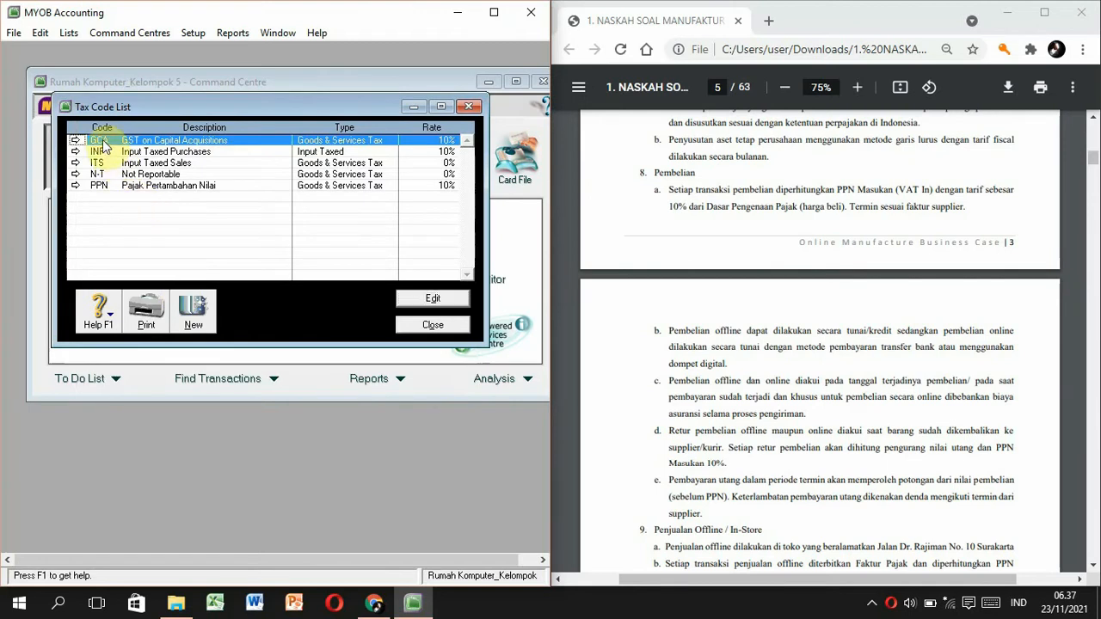
pyautogui.doubleClick(101, 140)
pyautogui.rightClick(145, 212)
pyautogui.click(163, 223)
pyautogui.click(406, 425)
pyautogui.doubleClick(107, 144)
pyautogui.rightClick(123, 204)
pyautogui.click(146, 210)
pyautogui.click(420, 427)
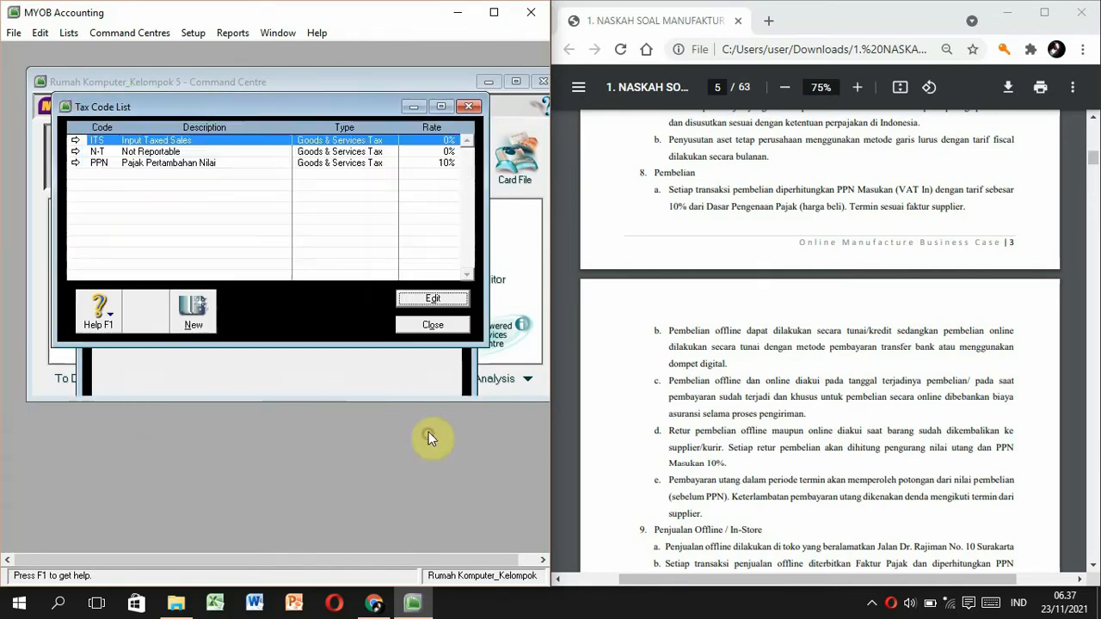
pyautogui.doubleClick(98, 141)
pyautogui.rightClick(148, 236)
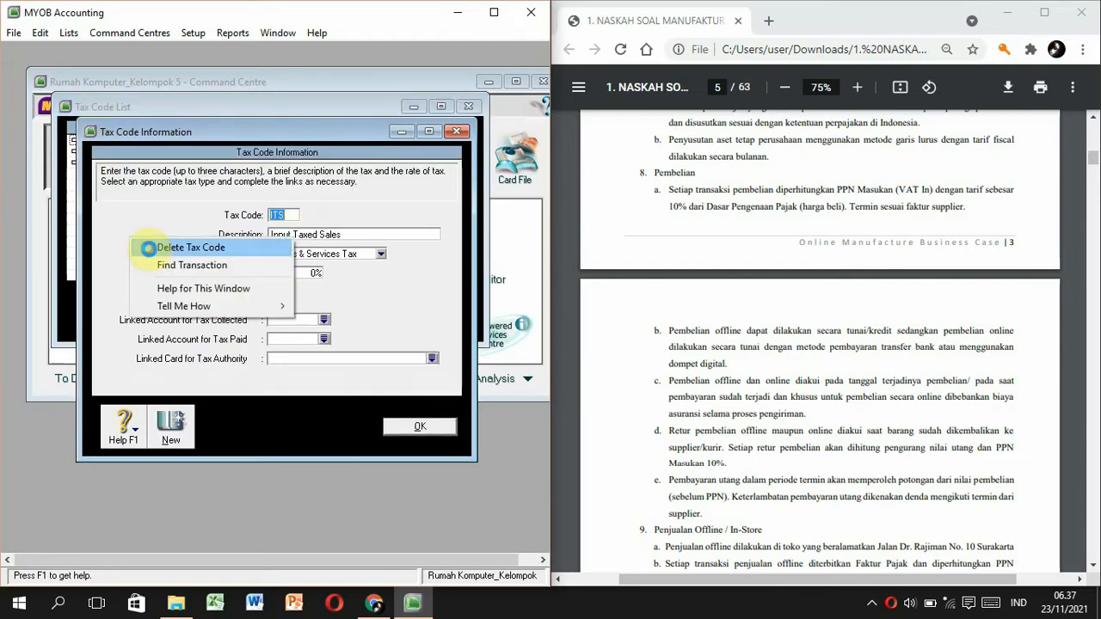
pyautogui.click(164, 246)
pyautogui.click(430, 426)
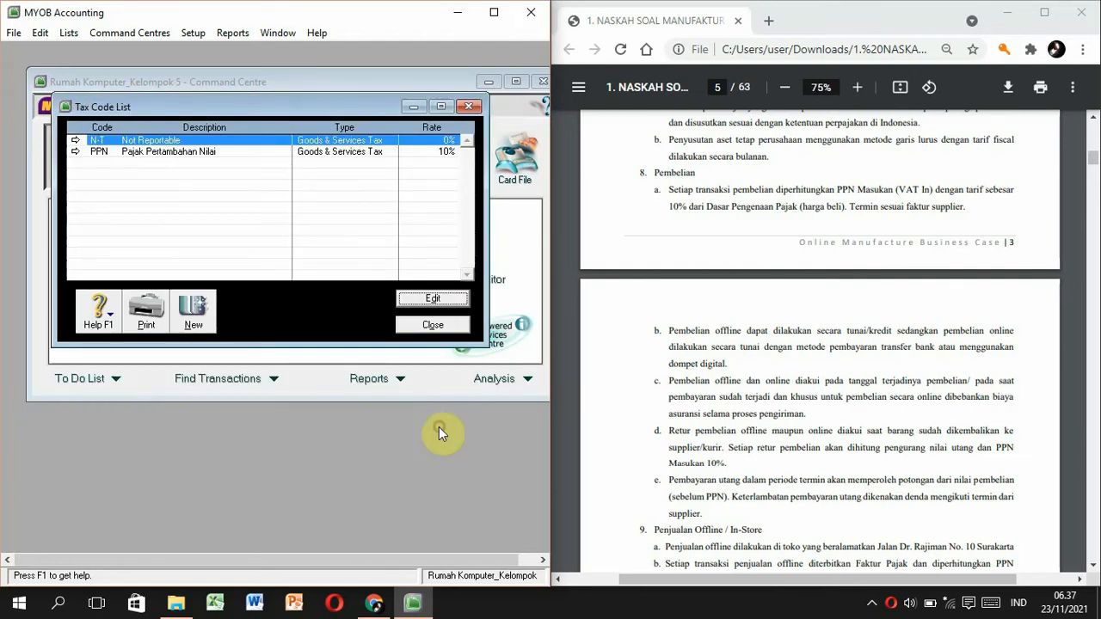
# Close the Tax Code List and start a new card from the Card File's Cards List.
pyautogui.click(410, 325)
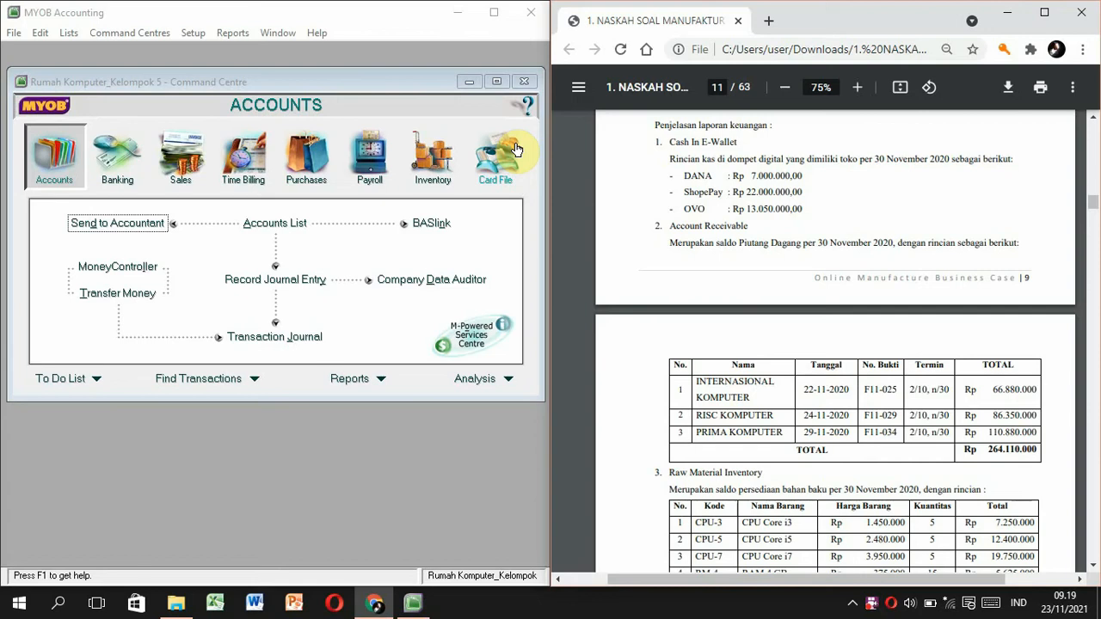
pyautogui.click(514, 152)
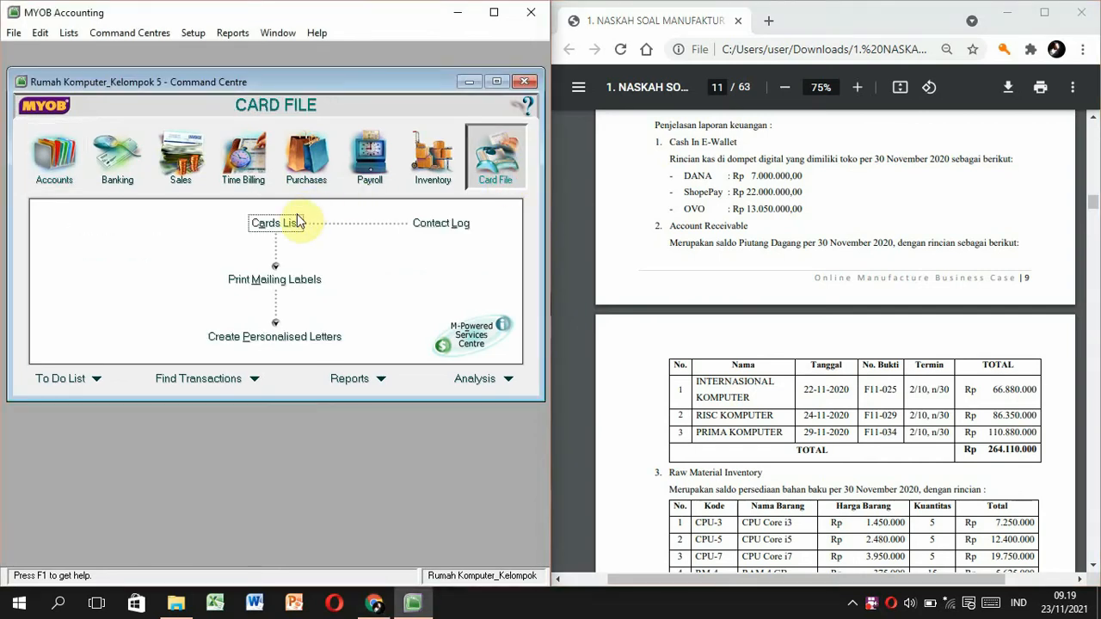
pyautogui.click(282, 223)
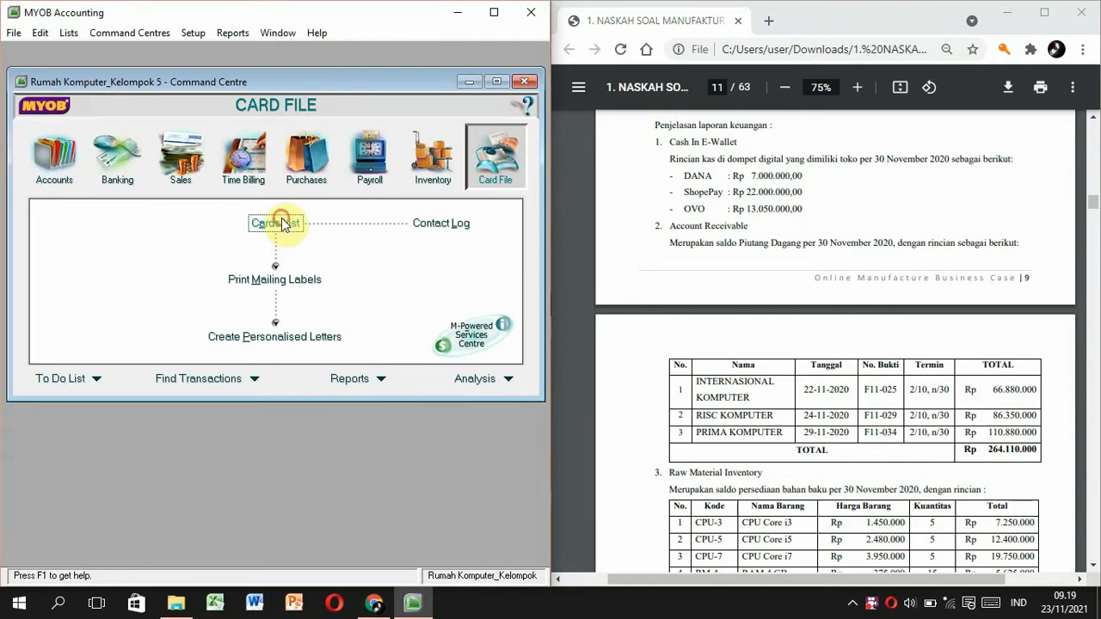
pyautogui.click(171, 418)
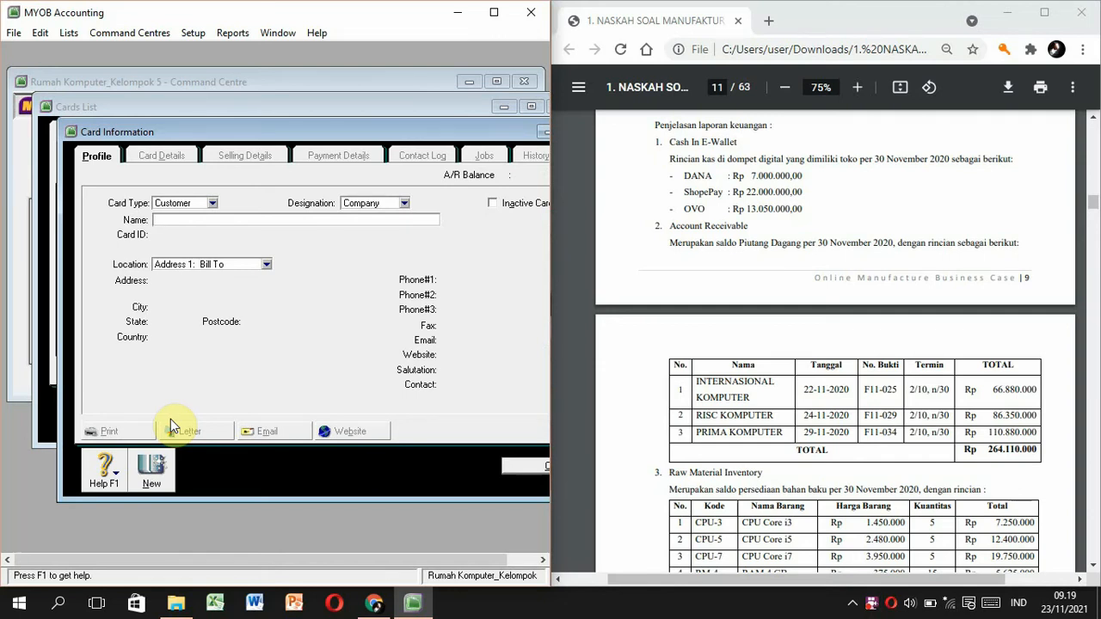
# Name the new customer card 'Internasional Komputer' with card ID C001.
pyautogui.click(190, 219)
pyautogui.write('Internasional Komputer')
pyautogui.press('Tab')
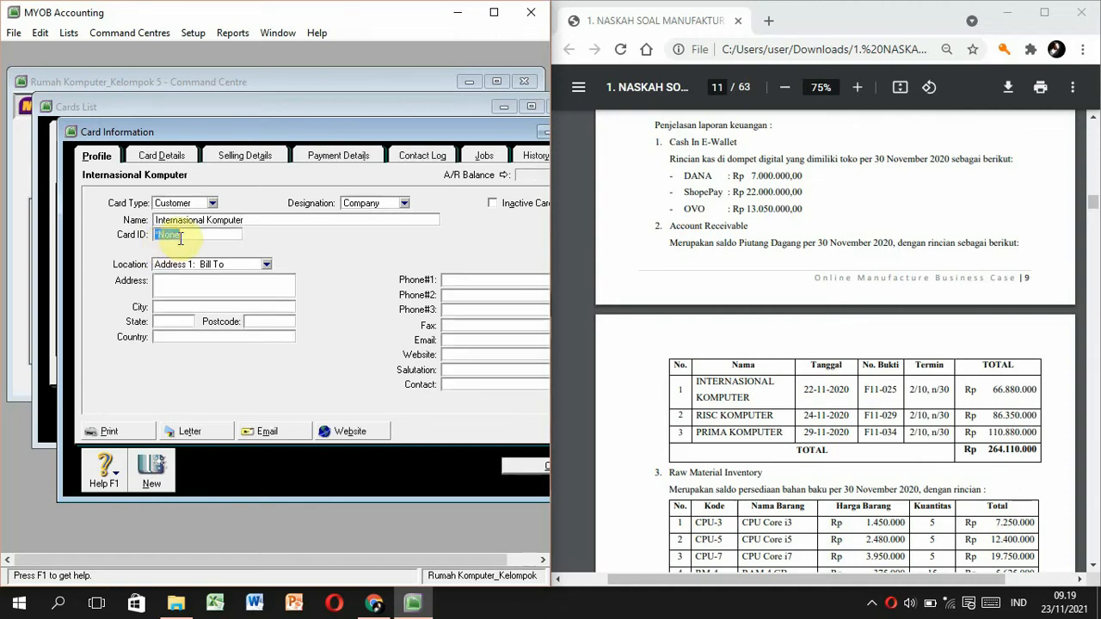
pyautogui.write('C001')
pyautogui.press('Tab')
pyautogui.click(185, 287)
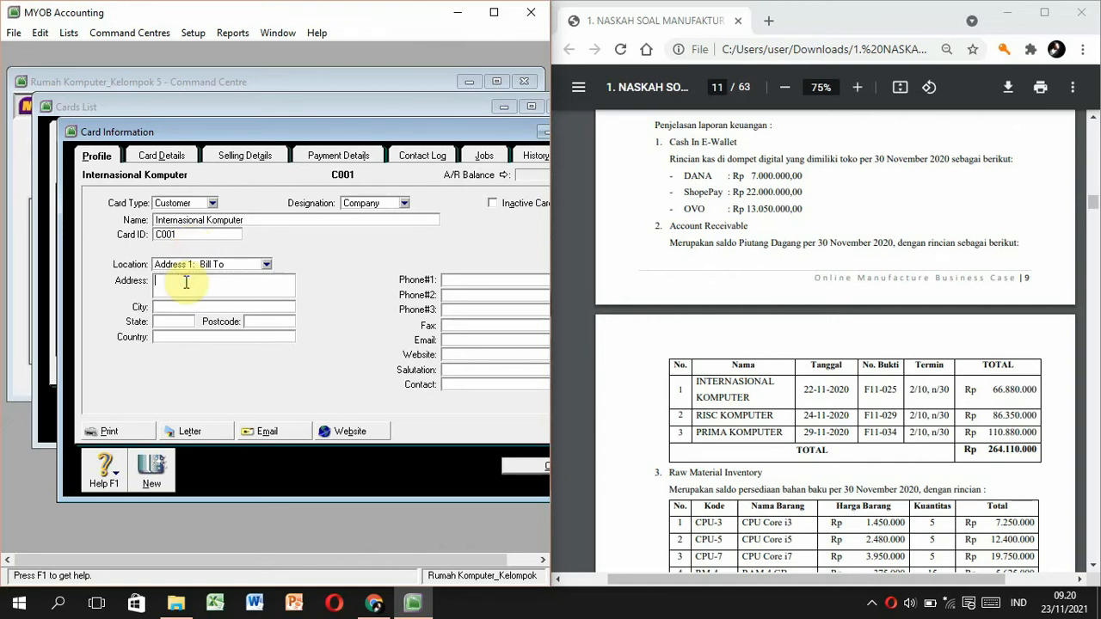
pyautogui.click(785, 236)
pyautogui.scroll(10, 784, 233)
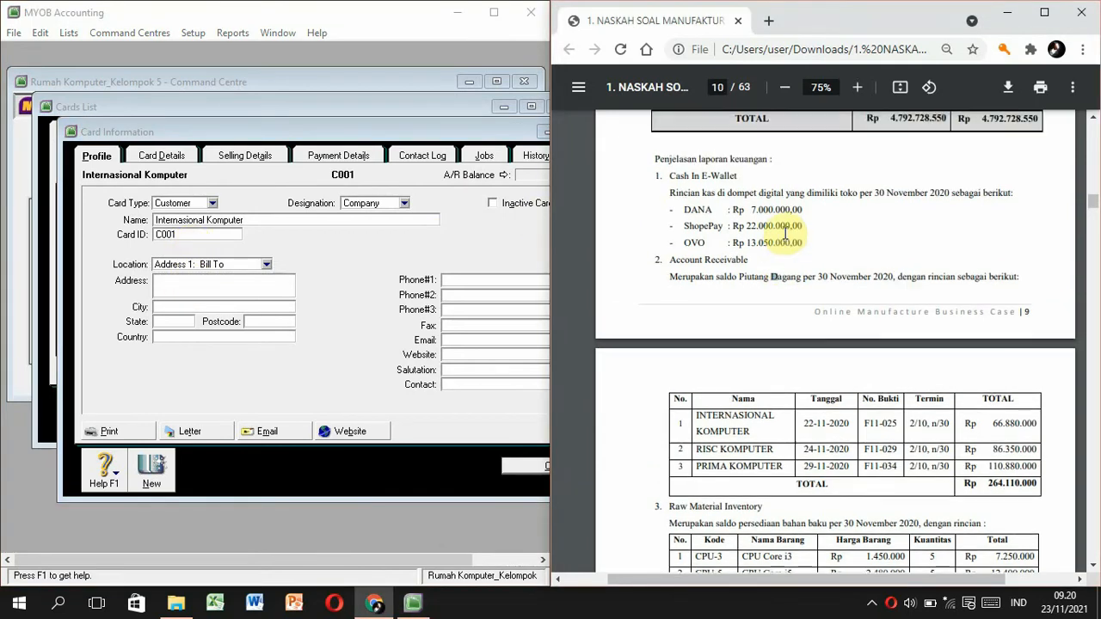
pyautogui.scroll(15, 786, 233)
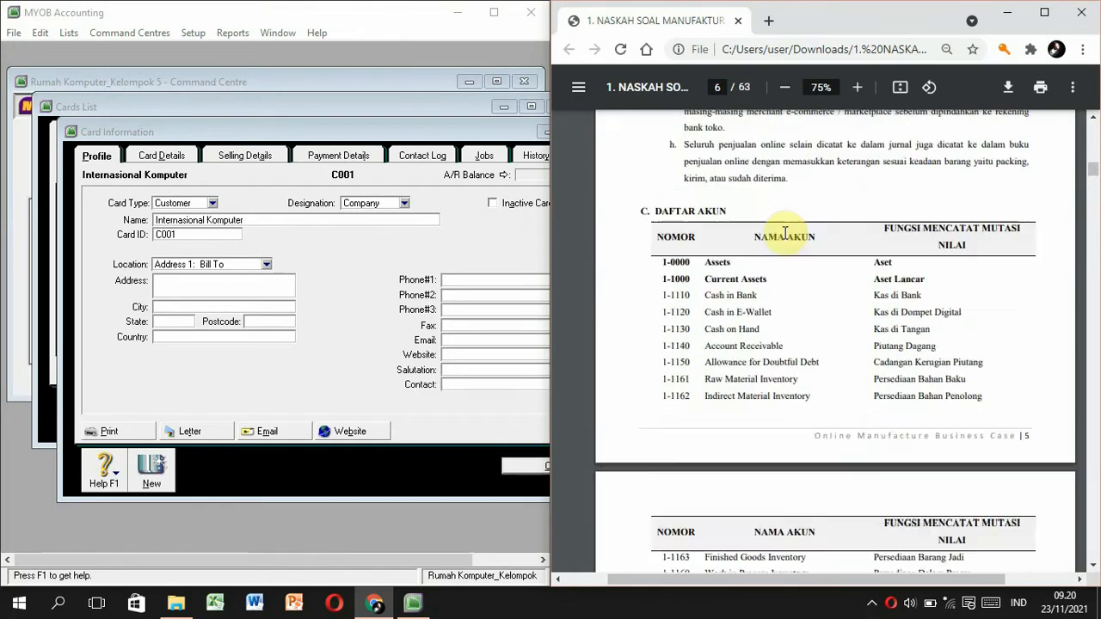
pyautogui.scroll(15, 785, 233)
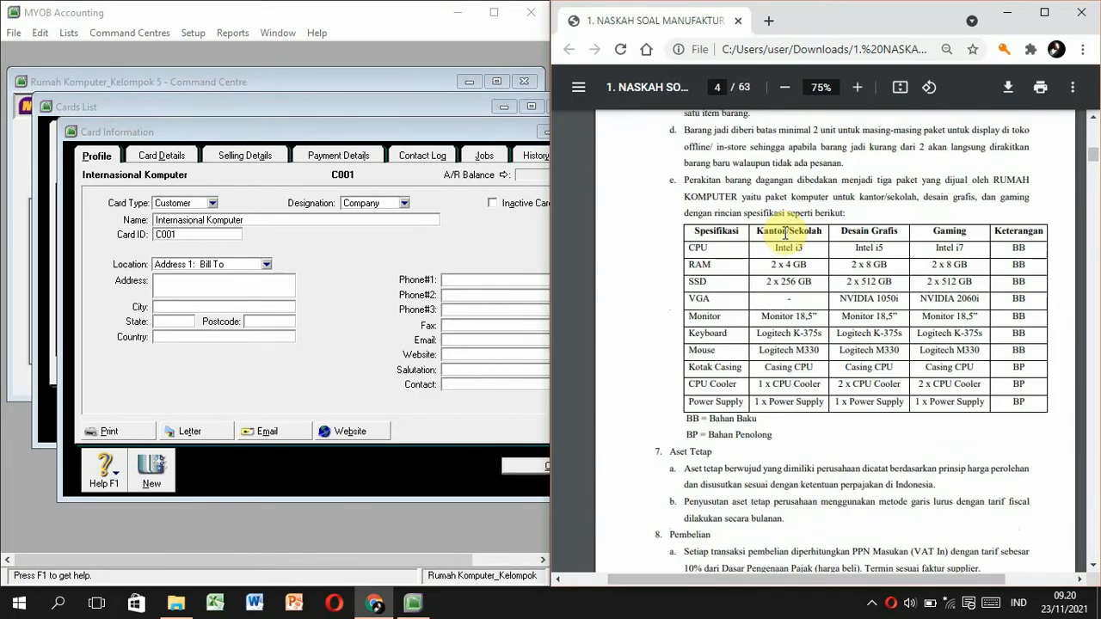
pyautogui.scroll(5, 786, 233)
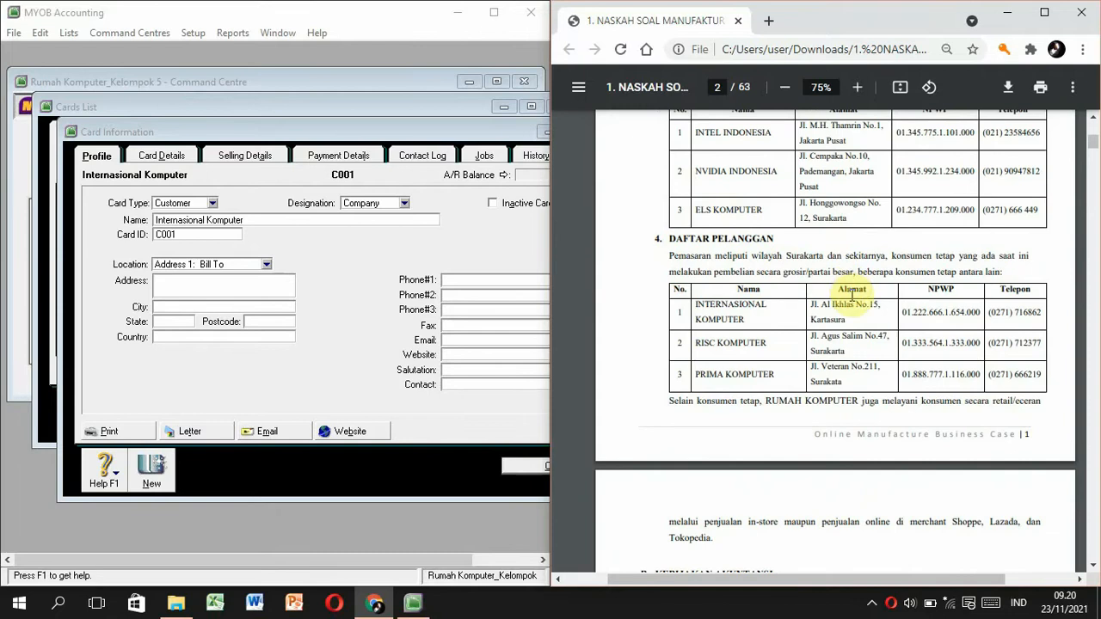
pyautogui.moveTo(853, 317); pyautogui.dragTo(791, 304)
pyautogui.hotkey('ctrl', 'c')
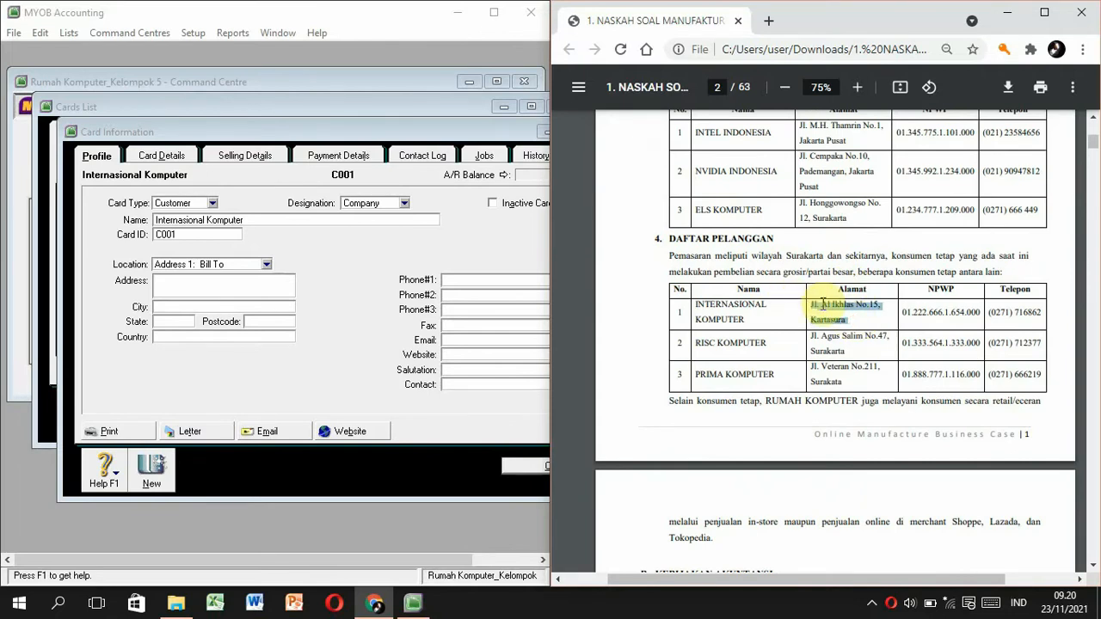
pyautogui.click(162, 286)
pyautogui.hotkey('ctrl', 'v')
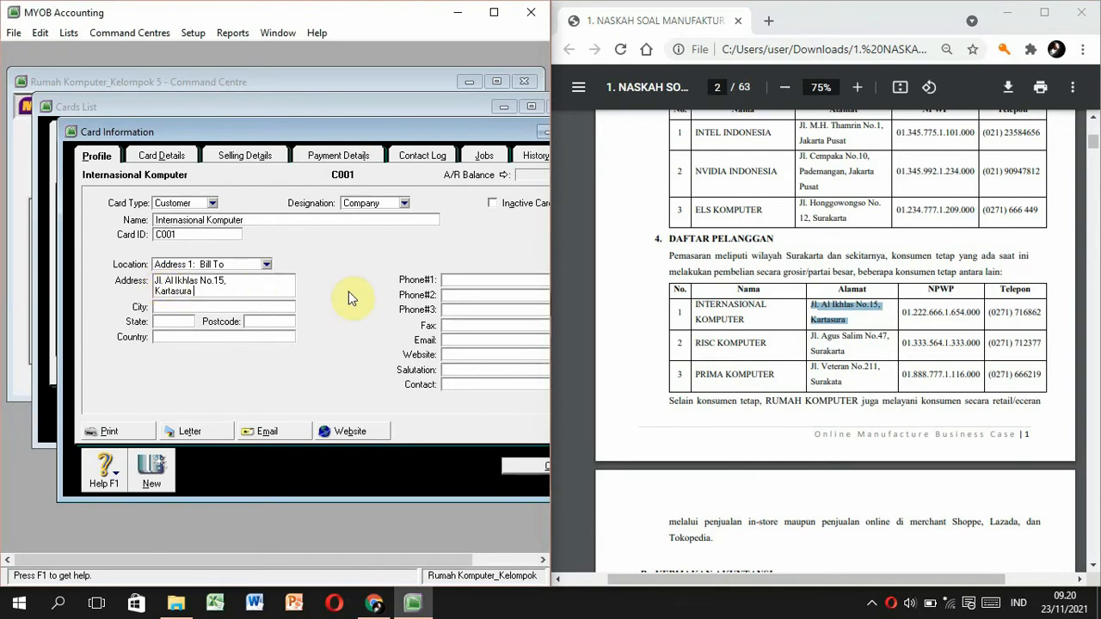
pyautogui.moveTo(987, 312); pyautogui.dragTo(1041, 314)
pyautogui.hotkey('ctrl', 'c')
pyautogui.click(475, 275)
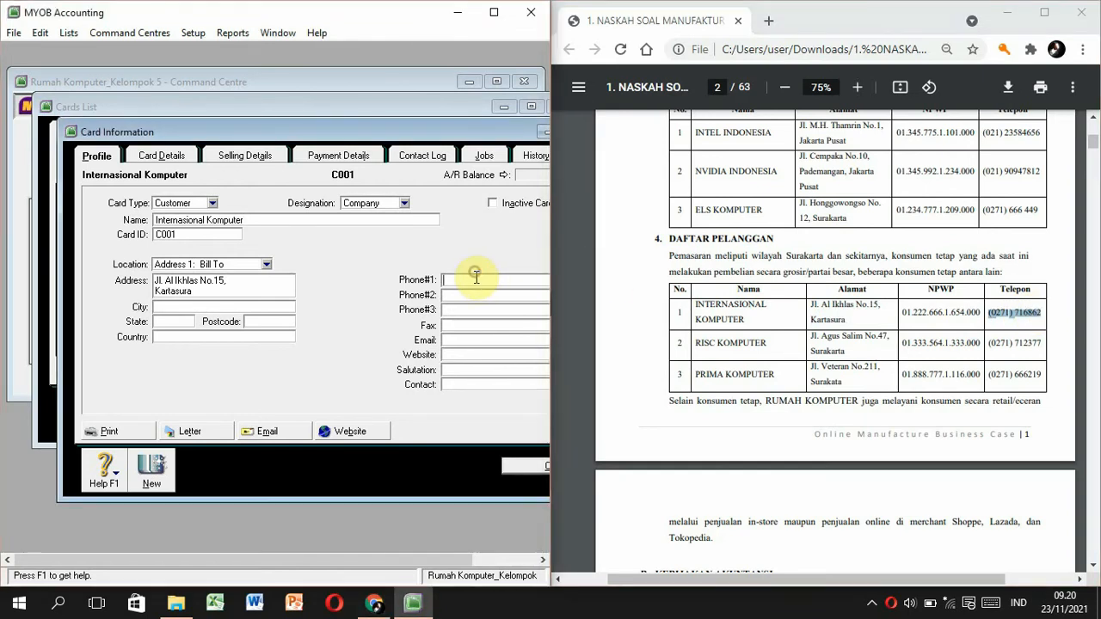
pyautogui.hotkey('ctrl', 'v')
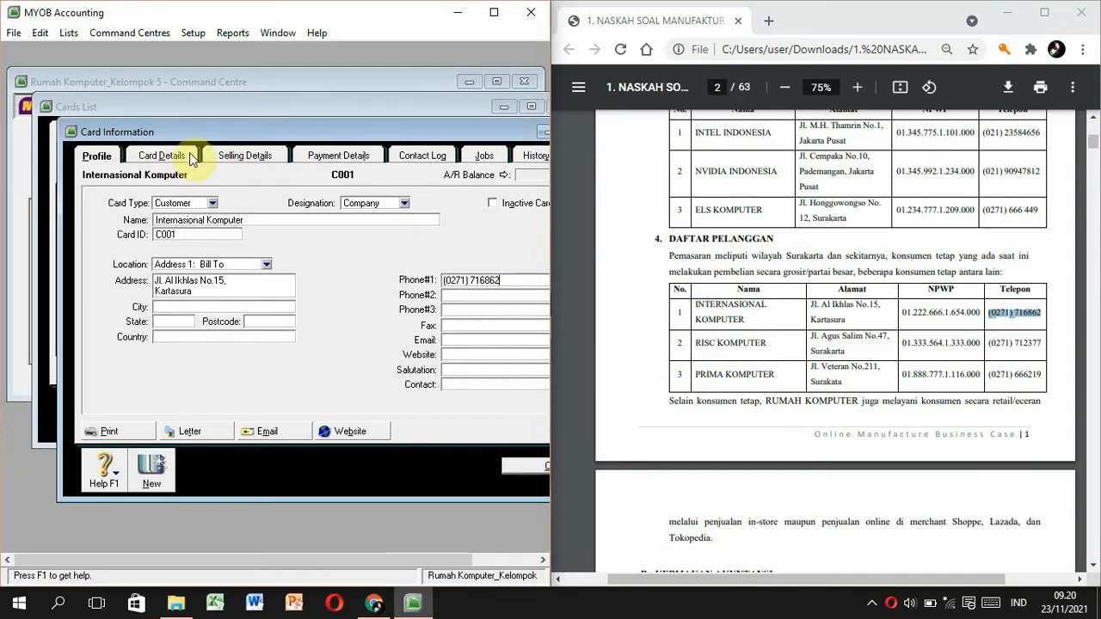
pyautogui.click(242, 160)
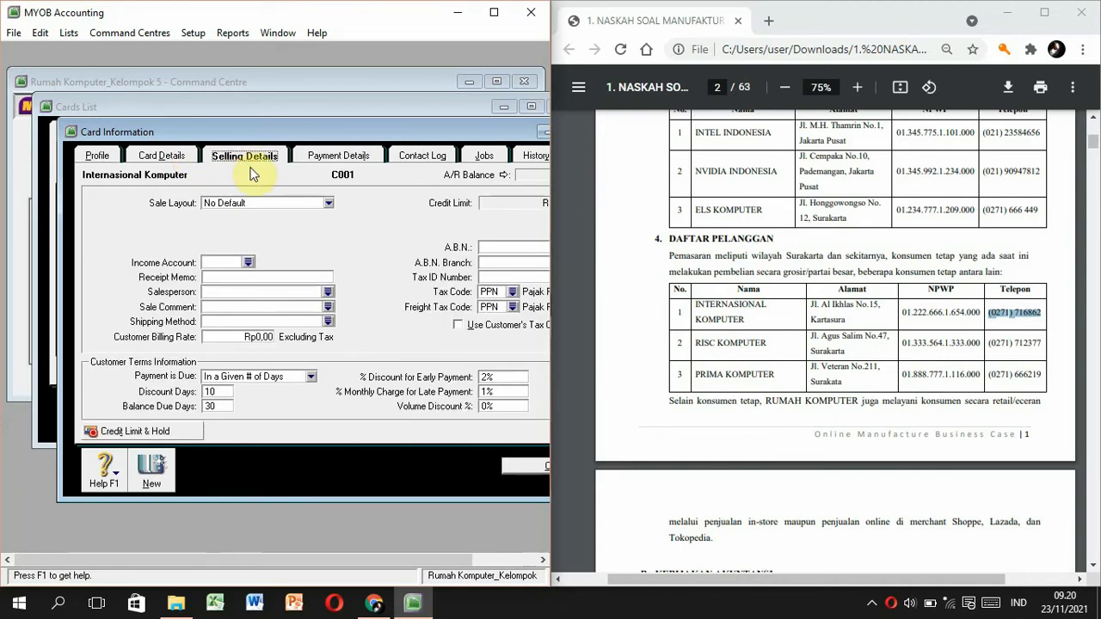
pyautogui.click(328, 204)
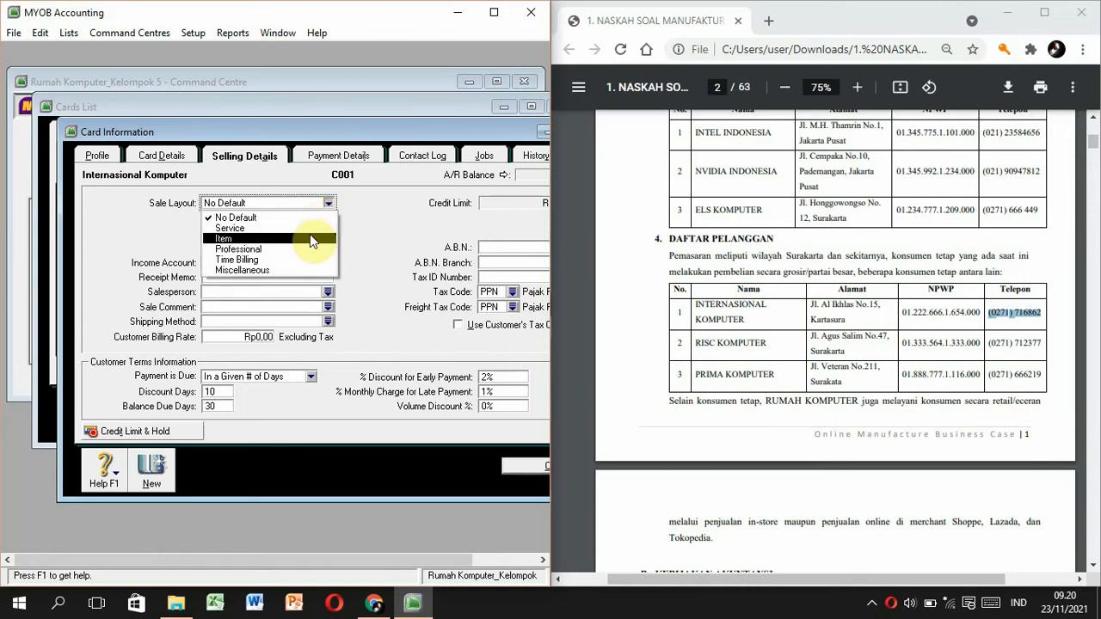
pyautogui.click(308, 239)
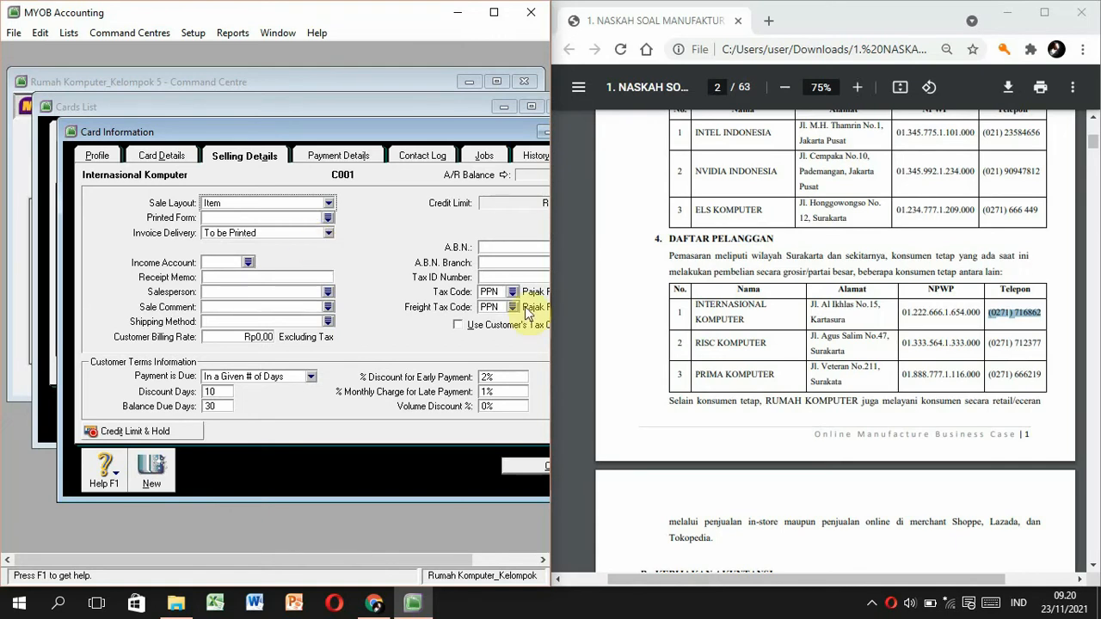
pyautogui.click(486, 276)
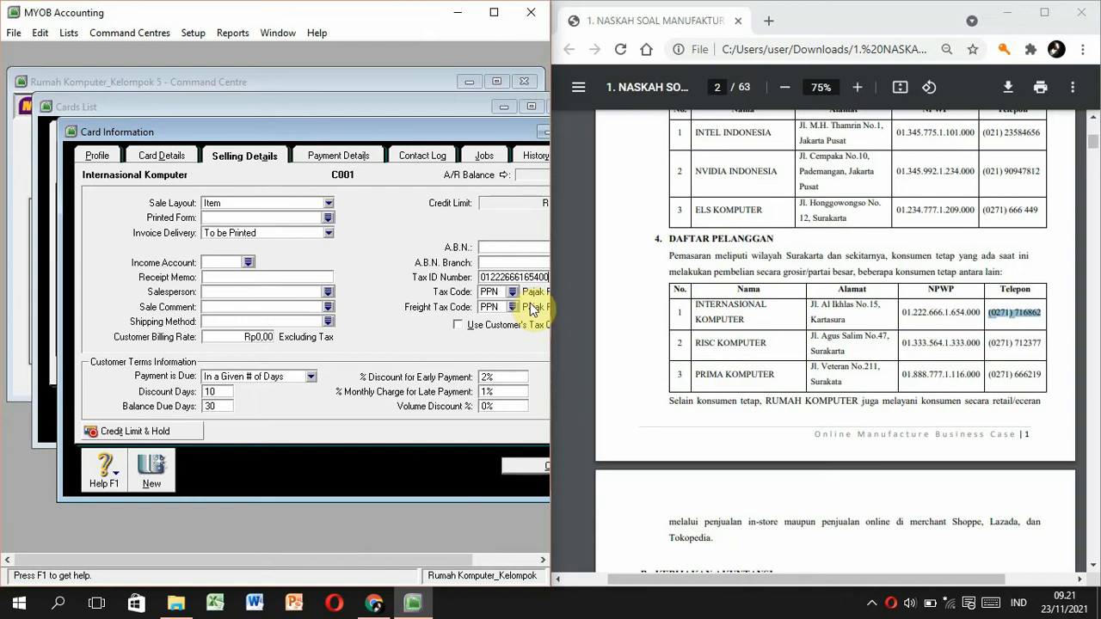
pyautogui.press('Tab')
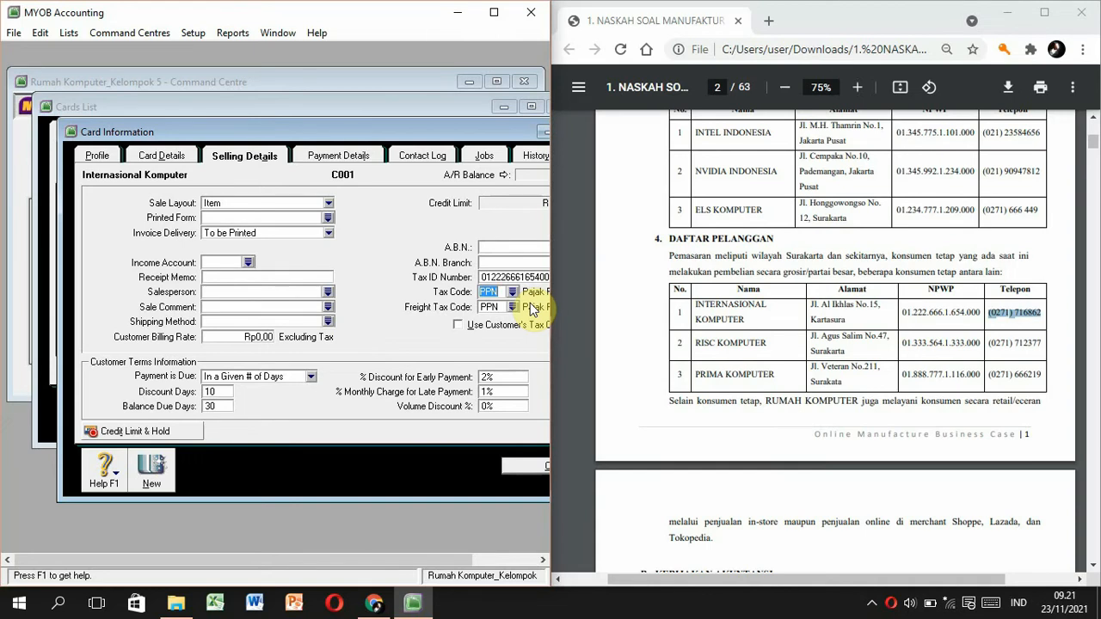
pyautogui.click(495, 307)
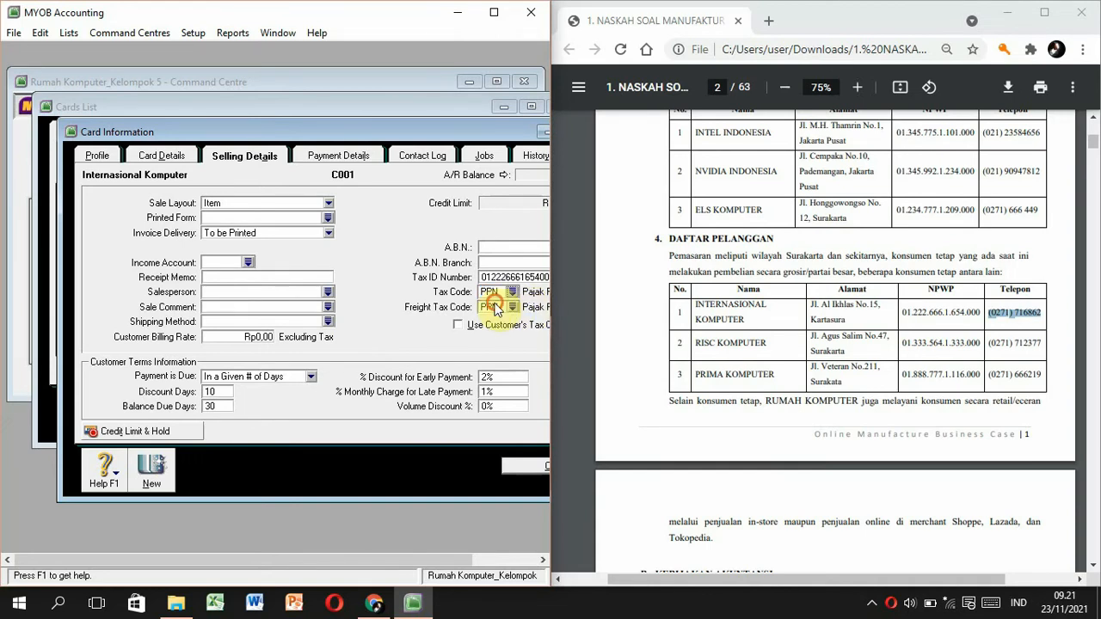
pyautogui.write('N-T')
pyautogui.press('Tab')
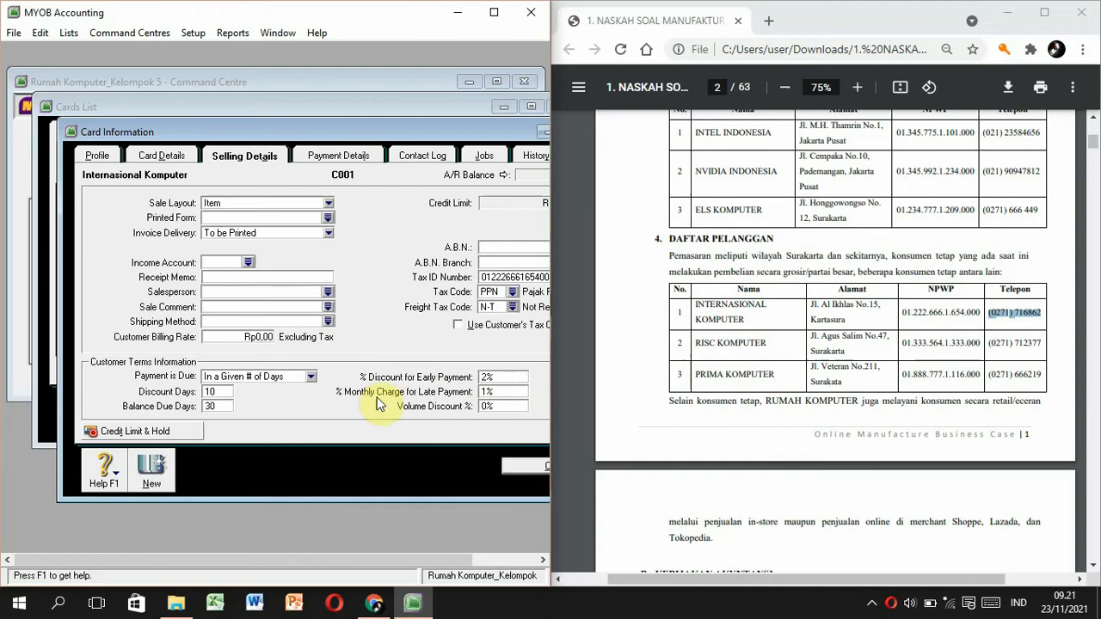
# Check the details against the PDF and record the Internasional Komputer card.
pyautogui.click(667, 455)
pyautogui.scroll(-15, 671, 457)
pyautogui.scroll(-20, 671, 457)
pyautogui.scroll(-20, 670, 457)
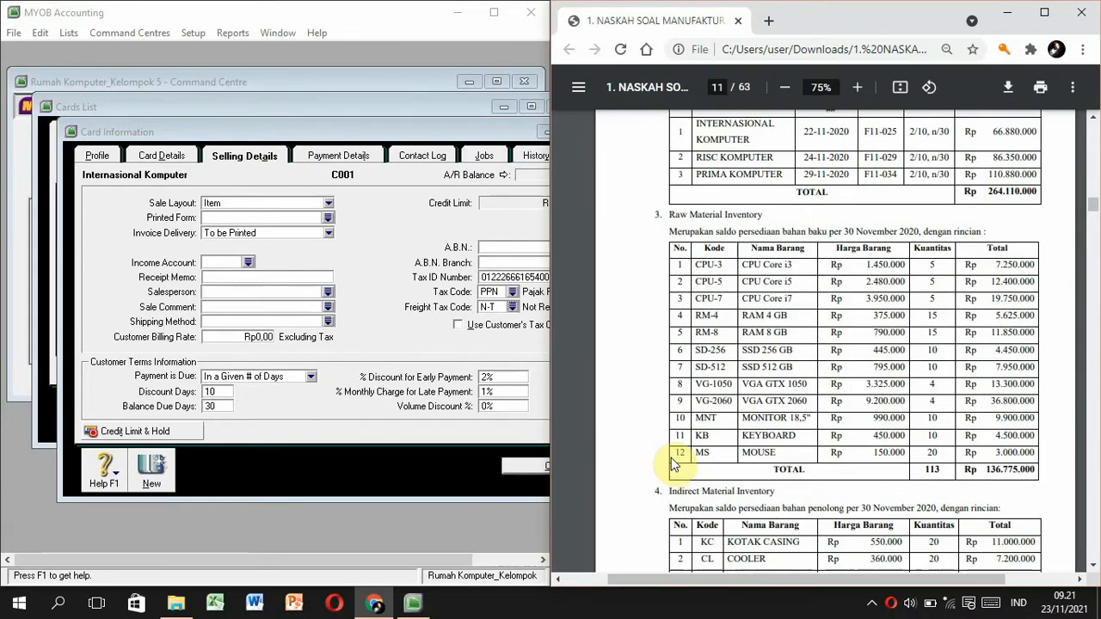
pyautogui.scroll(1, 672, 462)
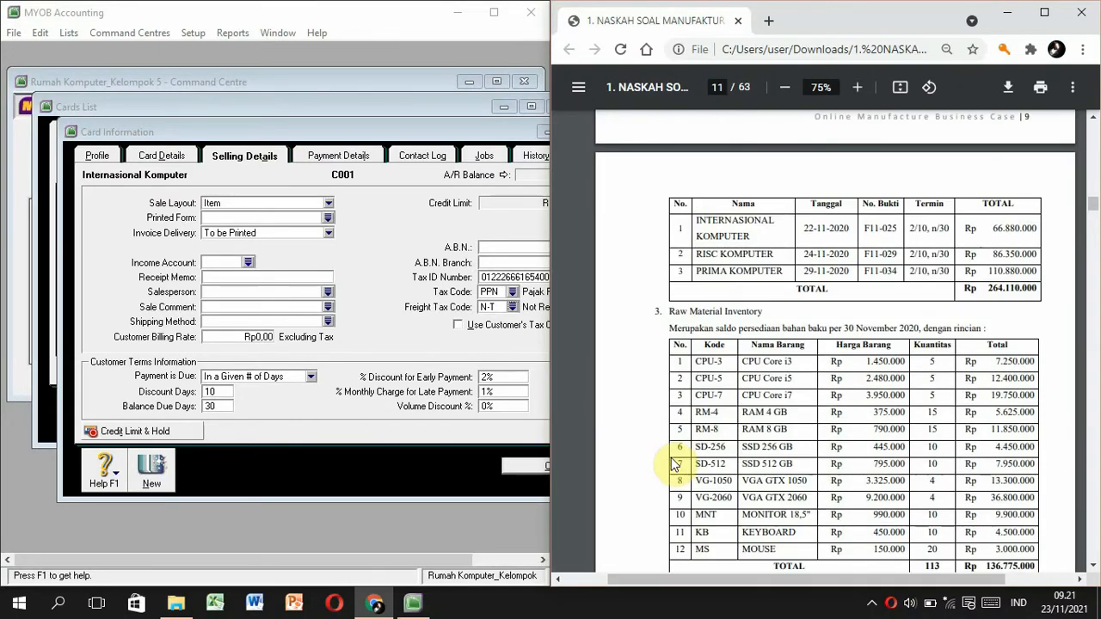
pyautogui.click(516, 462)
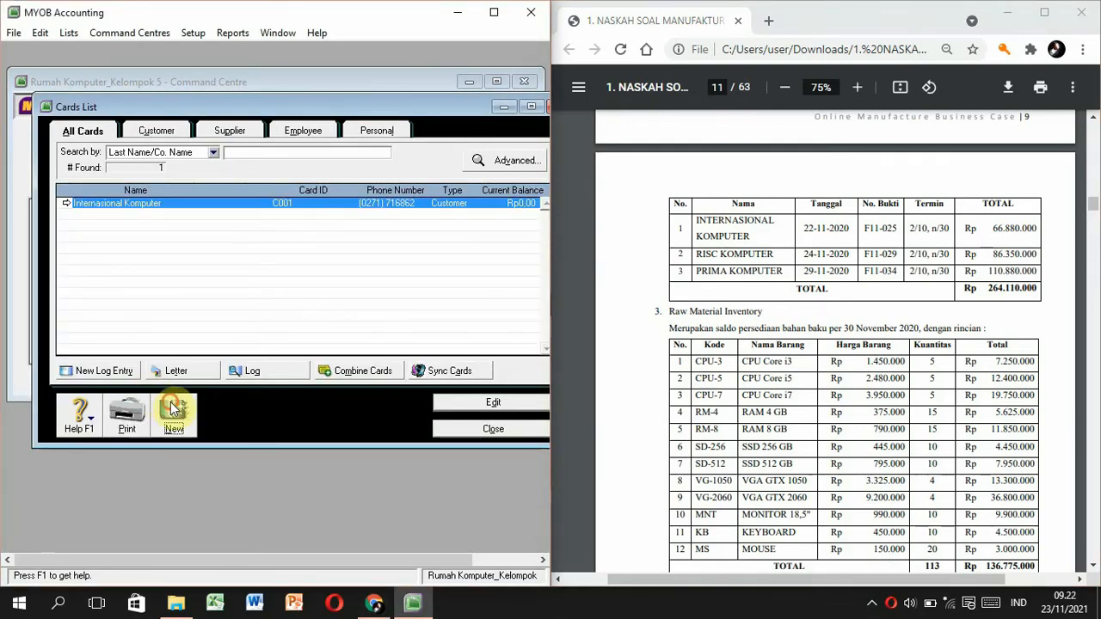
# Start a new card named 'Risc Komputer' with card ID C002.
pyautogui.click(174, 415)
pyautogui.moveTo(1093, 203); pyautogui.dragTo(1084, 146)
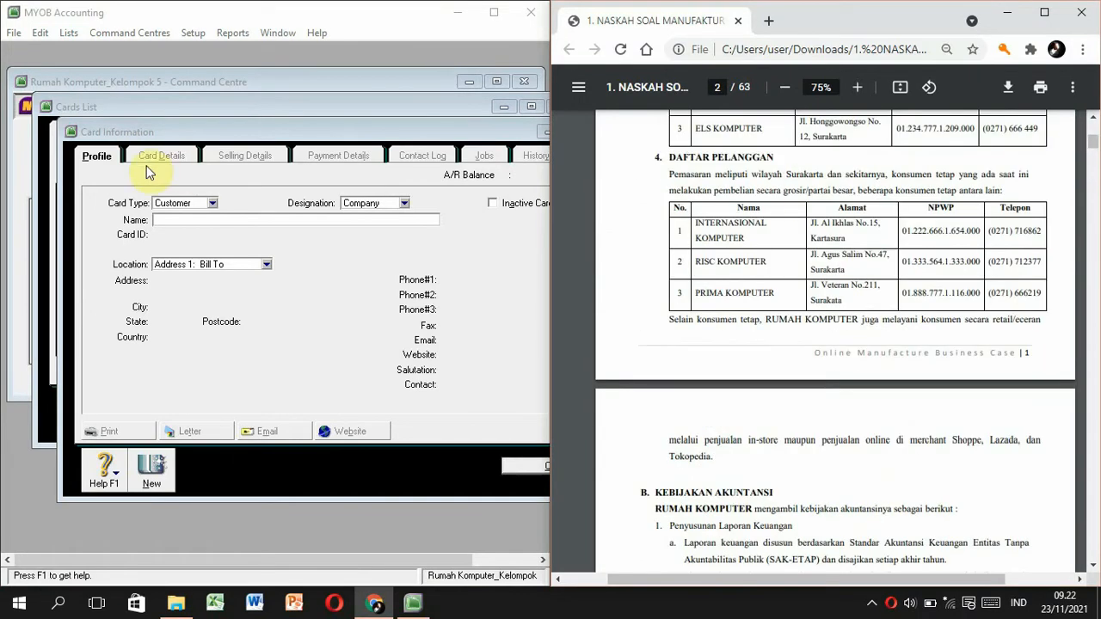
pyautogui.click(170, 219)
pyautogui.write('Risc')
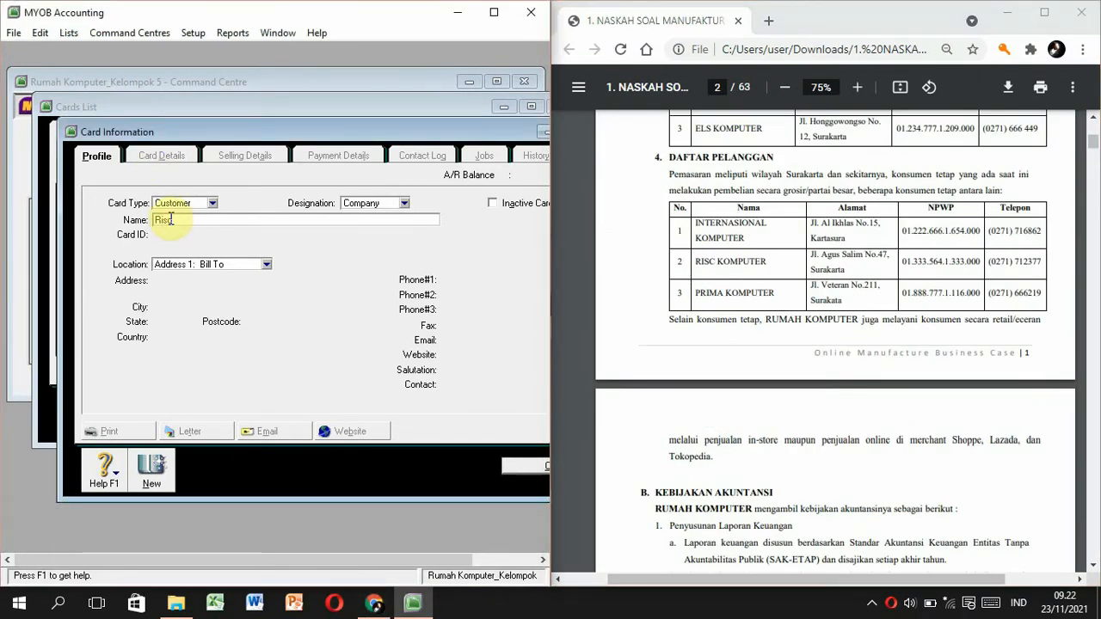
pyautogui.write(' Komputer')
pyautogui.press('Tab')
pyautogui.write('C002')
pyautogui.press('Tab')
pyautogui.click(176, 284)
pyautogui.write('Jalan')
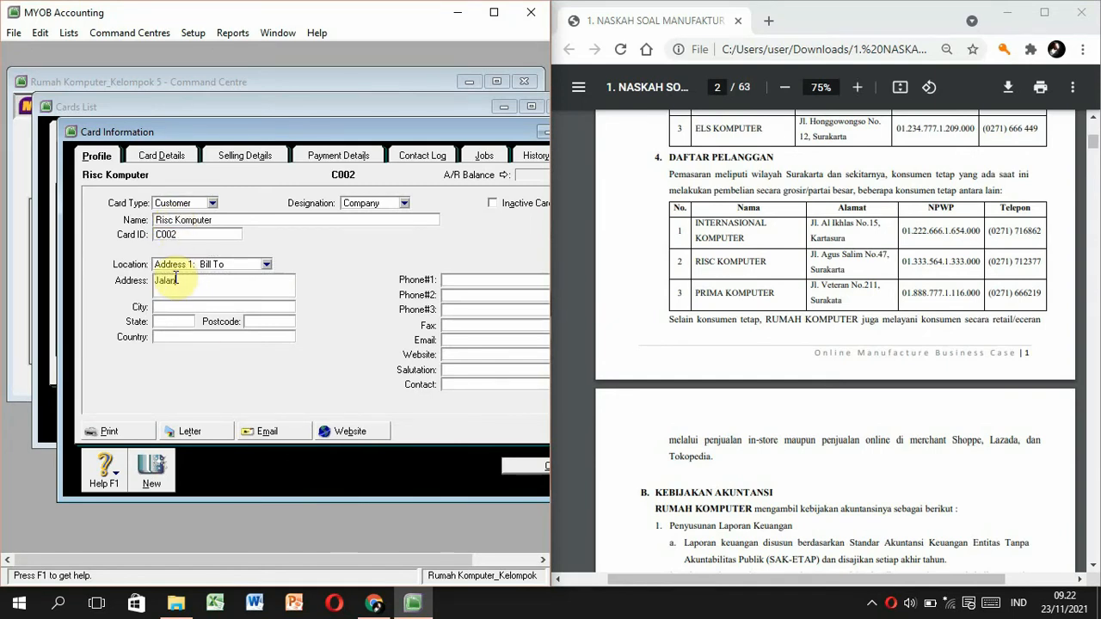
pyautogui.moveTo(847, 271); pyautogui.dragTo(822, 254)
pyautogui.hotkey('ctrl', 'c')
pyautogui.click(177, 284)
pyautogui.hotkey('ctrl', 'v')
pyautogui.moveTo(987, 262); pyautogui.dragTo(1041, 263)
pyautogui.hotkey('ctrl', 'c')
pyautogui.click(502, 281)
pyautogui.hotkey('ctrl', 'v')
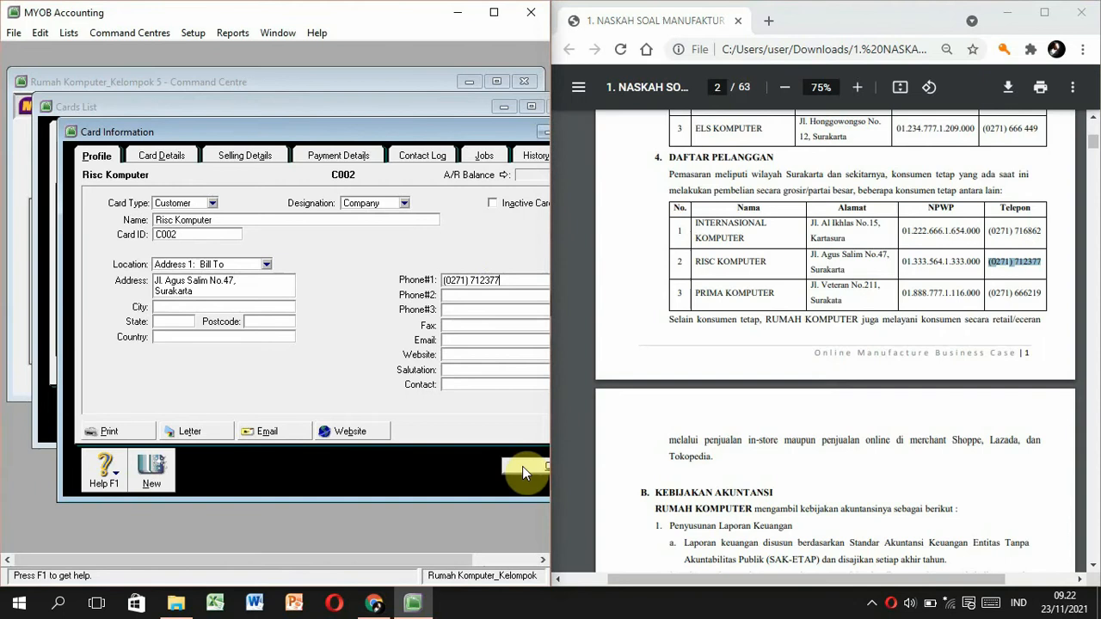
pyautogui.click(272, 159)
# Set Risc Komputer's sale layout to Item and freight tax code to N-T.
pyautogui.click(328, 203)
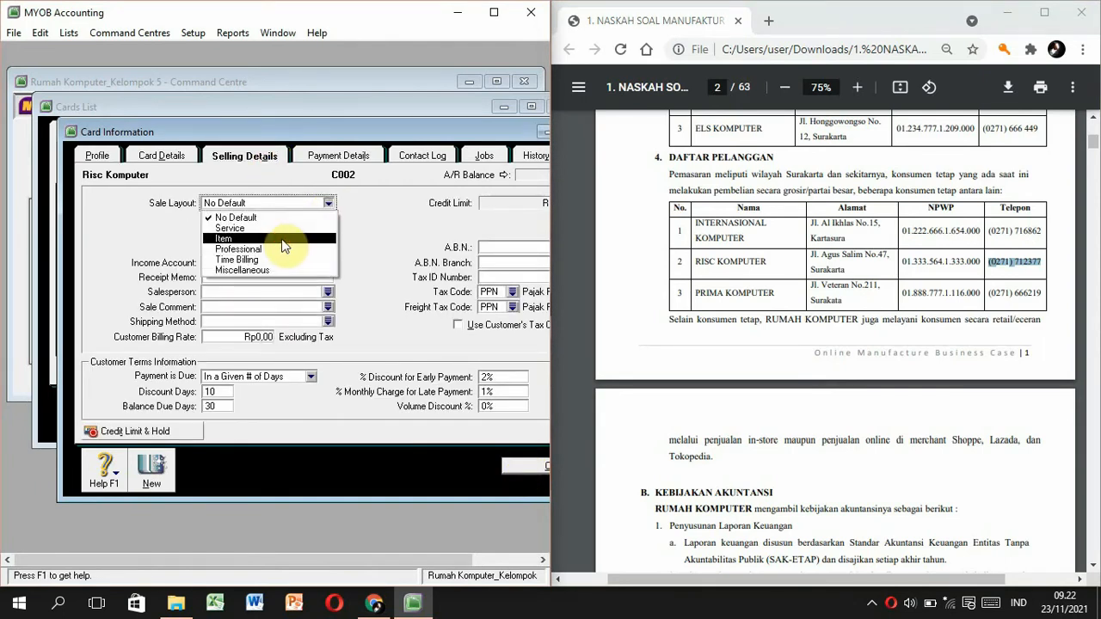
pyautogui.click(258, 226)
pyautogui.moveTo(1086, 210); pyautogui.dragTo(1095, 180)
pyautogui.scroll(-15, 947, 462)
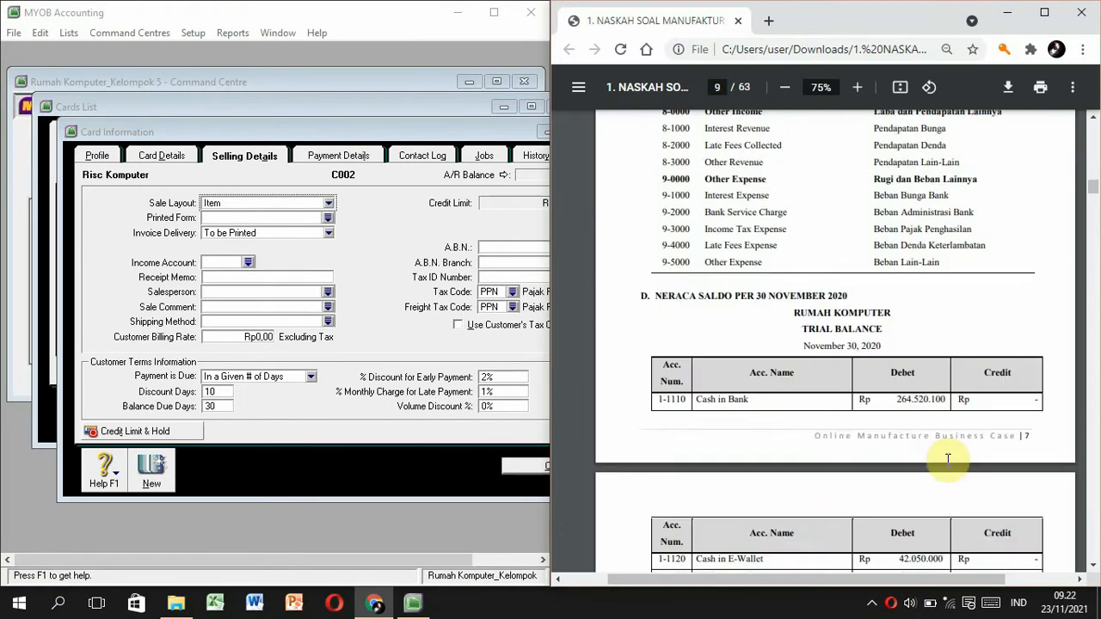
pyautogui.scroll(-10, 948, 462)
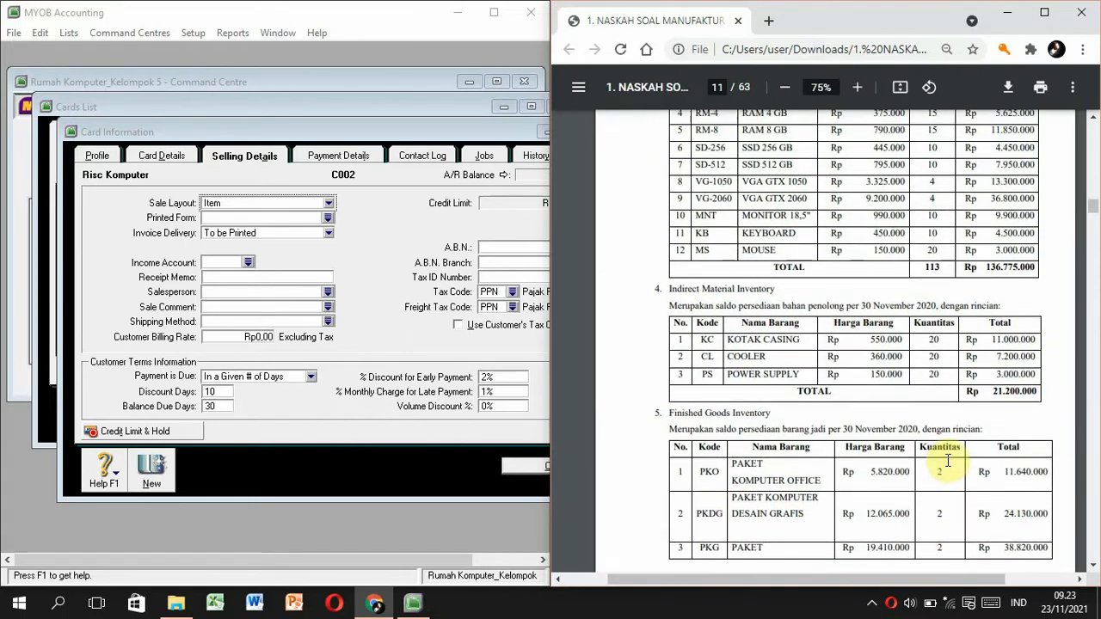
pyautogui.scroll(5, 948, 462)
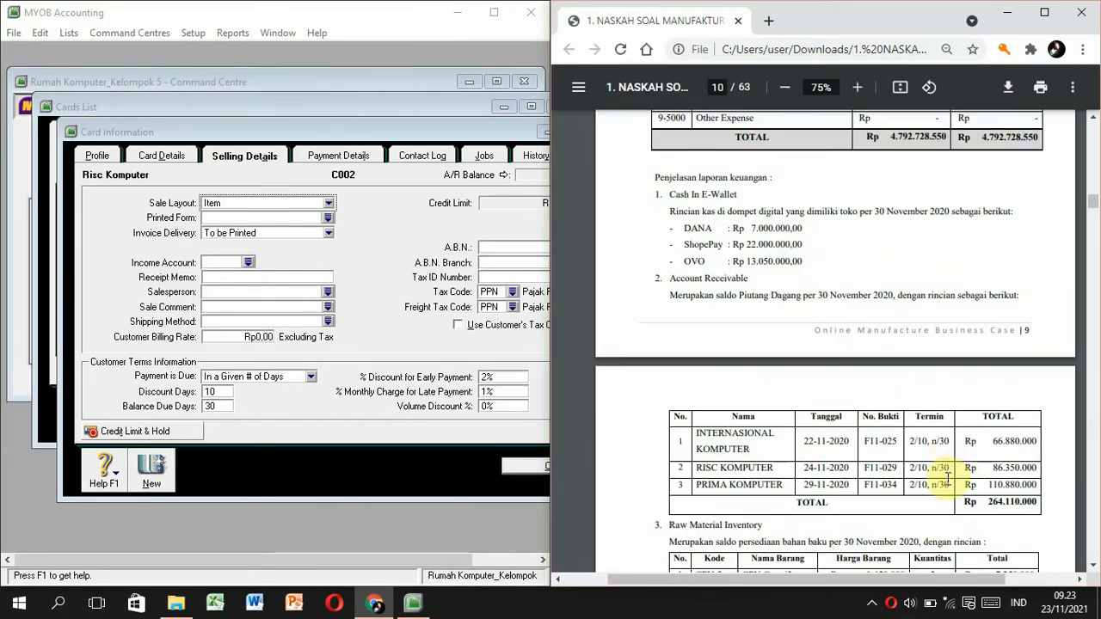
pyautogui.scroll(8, 914, 438)
pyautogui.scroll(5, 914, 438)
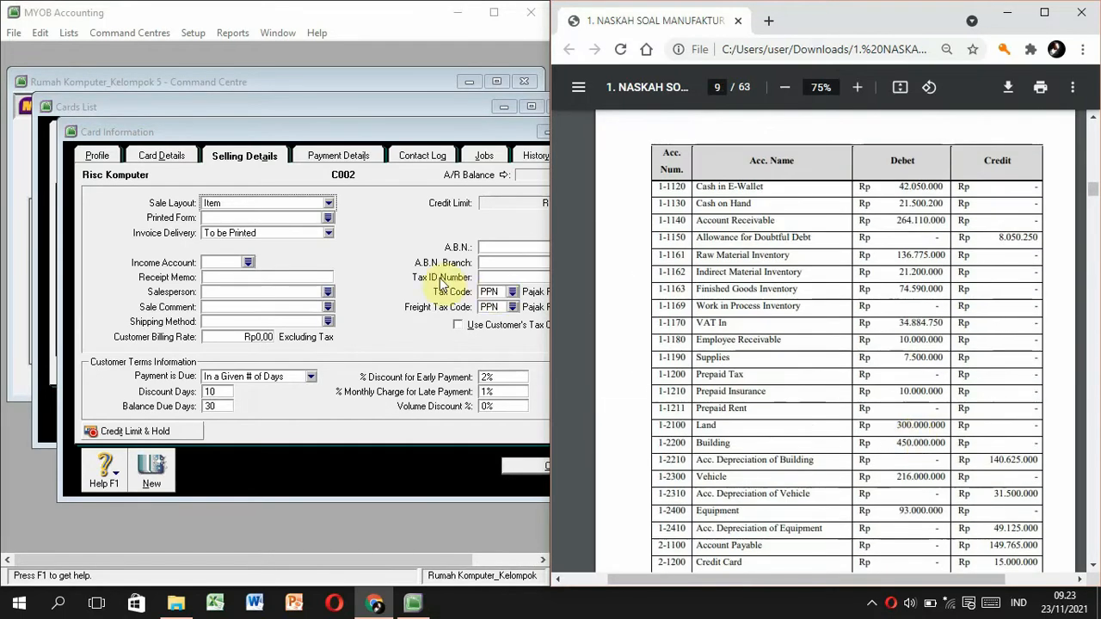
pyautogui.click(496, 307)
pyautogui.write('N-T')
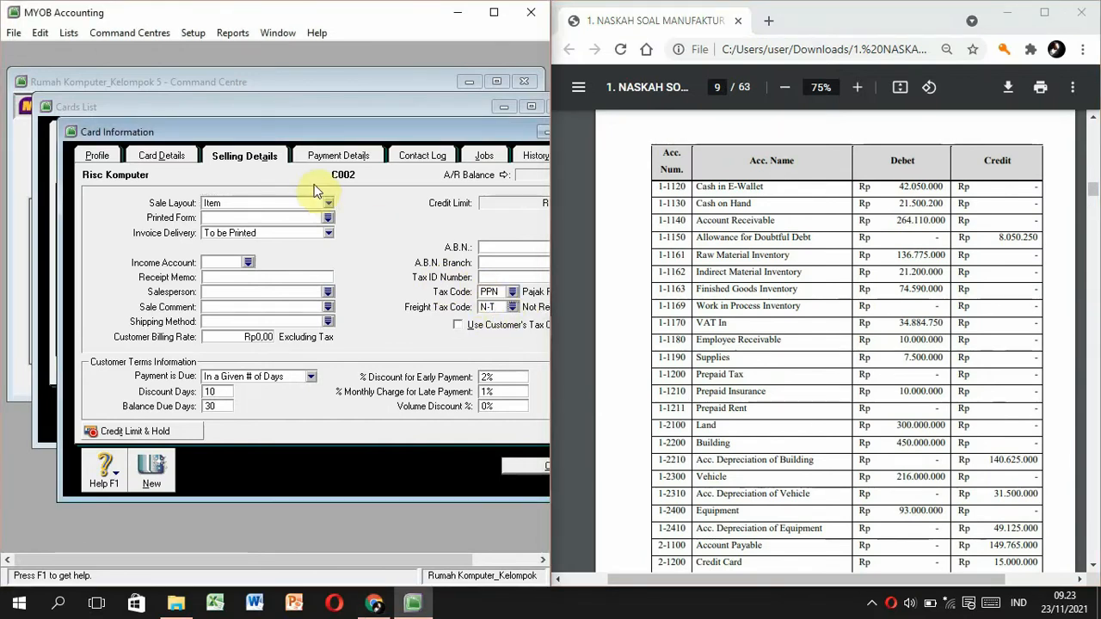
pyautogui.click(499, 276)
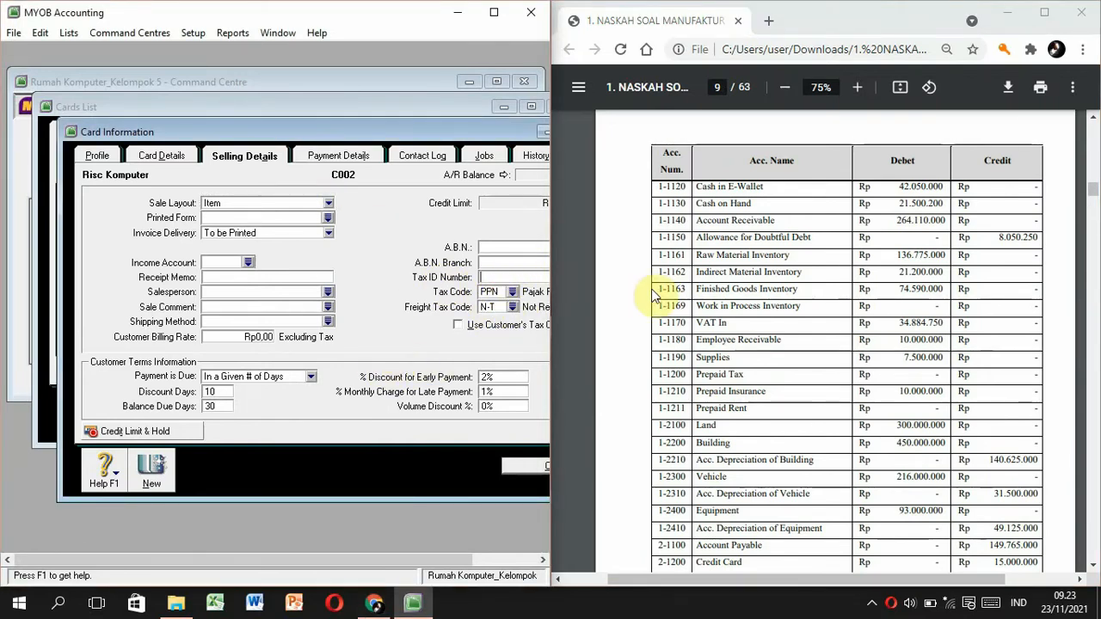
pyautogui.click(659, 295)
pyautogui.scroll(20, 653, 295)
pyautogui.scroll(20, 651, 295)
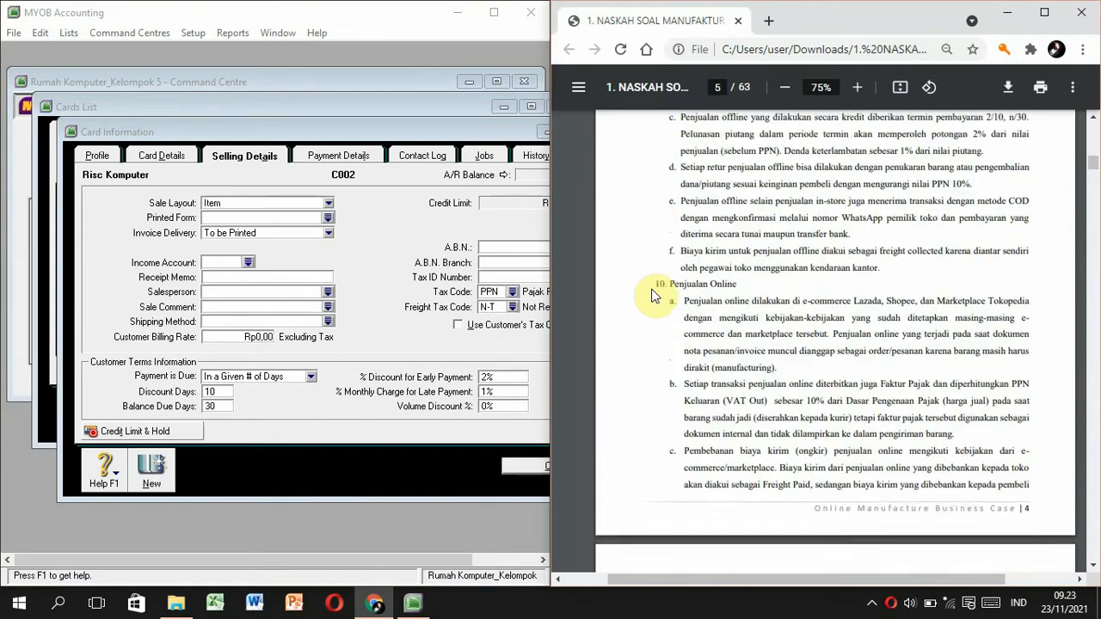
pyautogui.scroll(10, 651, 295)
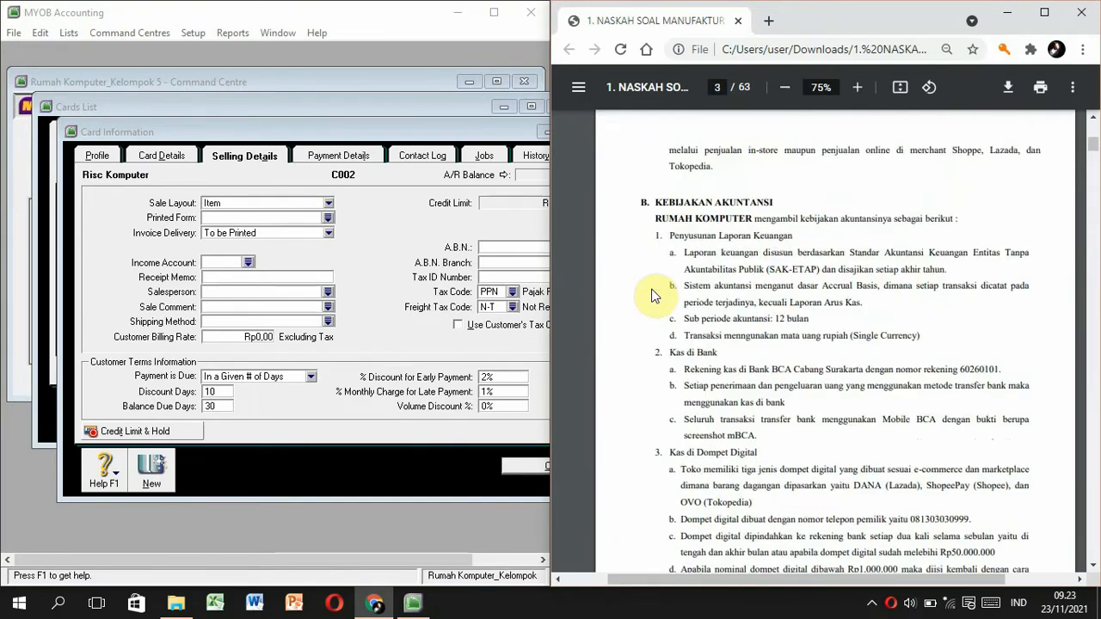
pyautogui.scroll(-2, 651, 295)
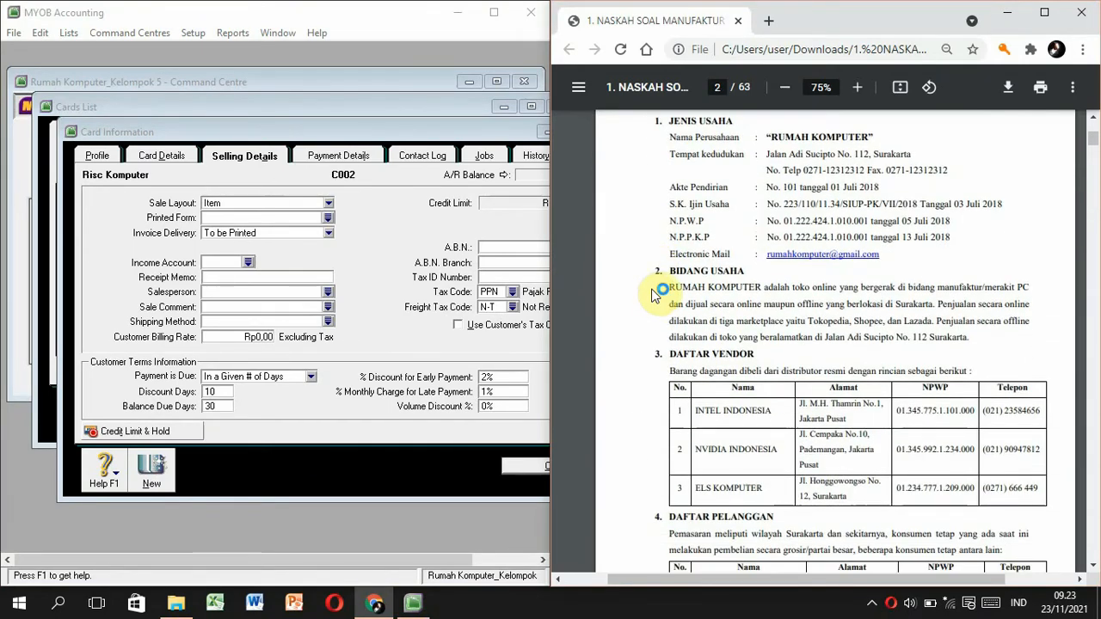
pyautogui.scroll(-3, 651, 295)
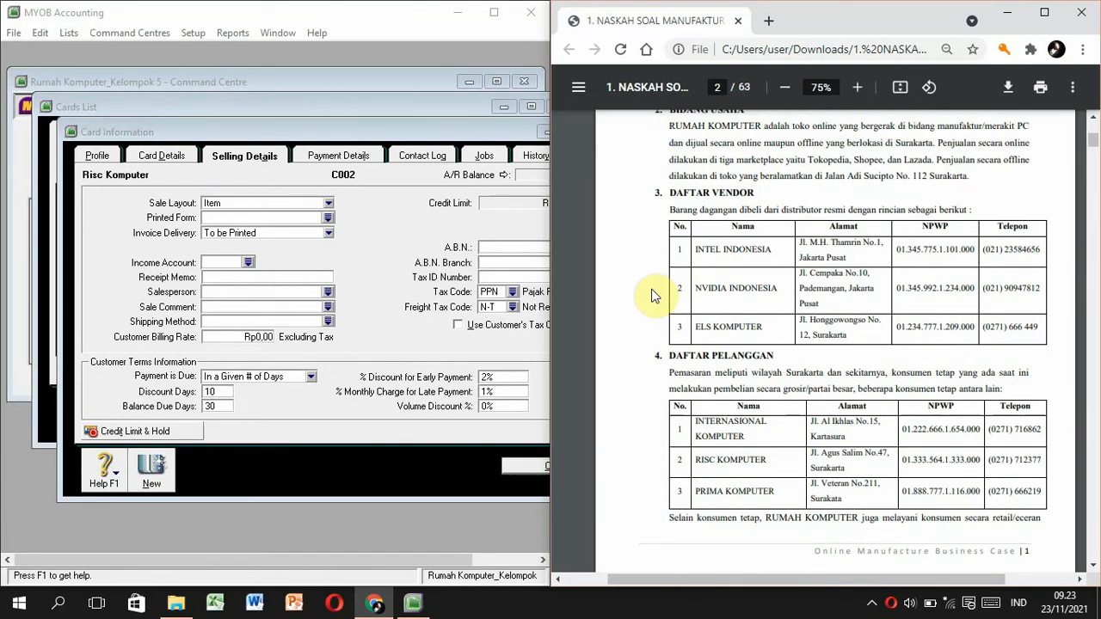
pyautogui.click(496, 277)
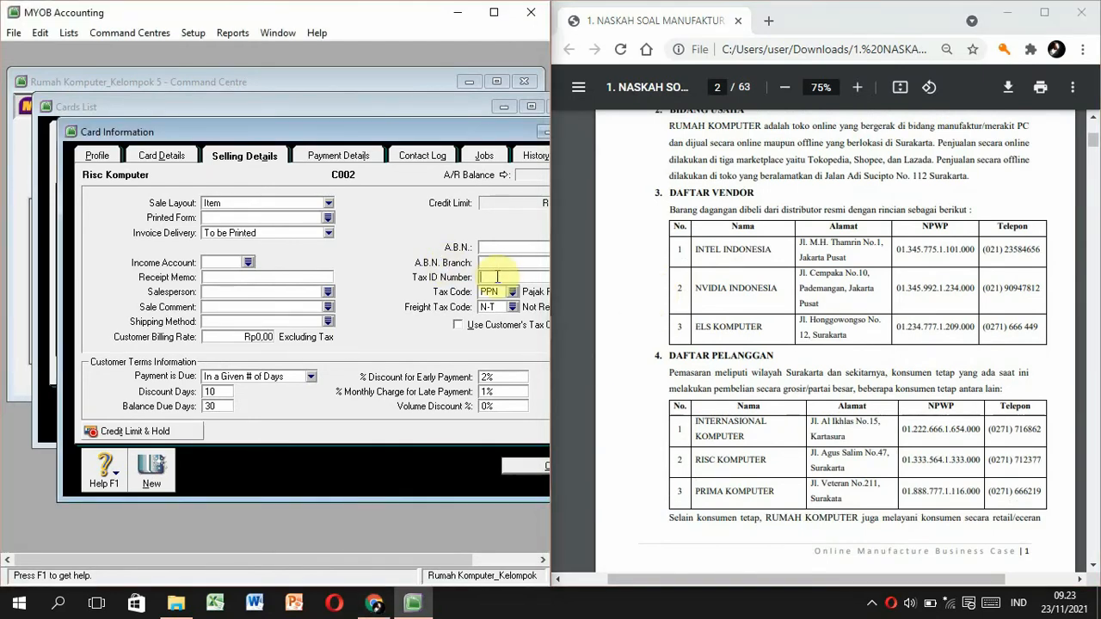
pyautogui.press('Tab')
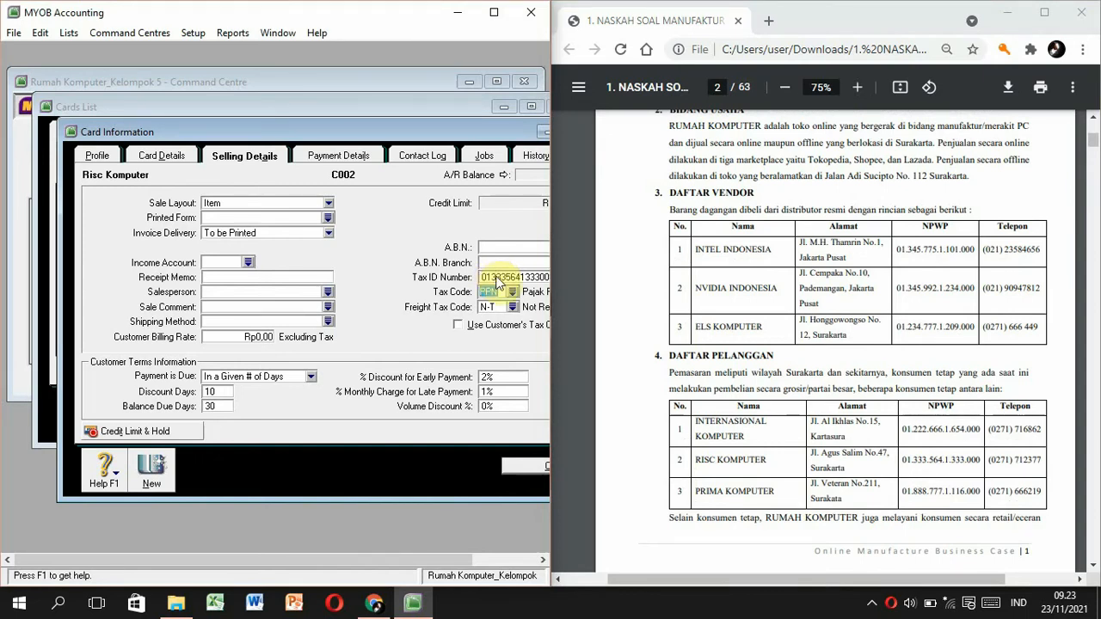
pyautogui.click(144, 474)
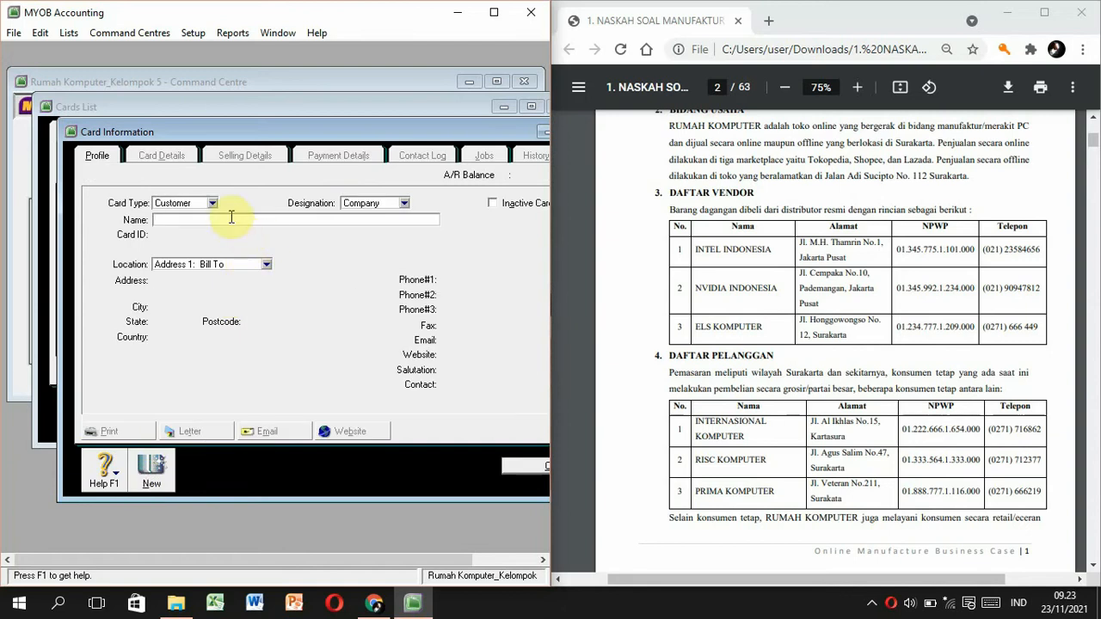
# Name the card 'Prima Komputer', ID C003, and paste its address from the PDF.
pyautogui.write('Prima Komputer')
pyautogui.press('Tab')
pyautogui.write('C003')
pyautogui.press('Tab')
pyautogui.moveTo(802, 320); pyautogui.dragTo(852, 337)
pyautogui.hotkey('ctrl', 'c')
pyautogui.click(228, 284)
pyautogui.hotkey('ctrl', 'v')
pyautogui.click(499, 279)
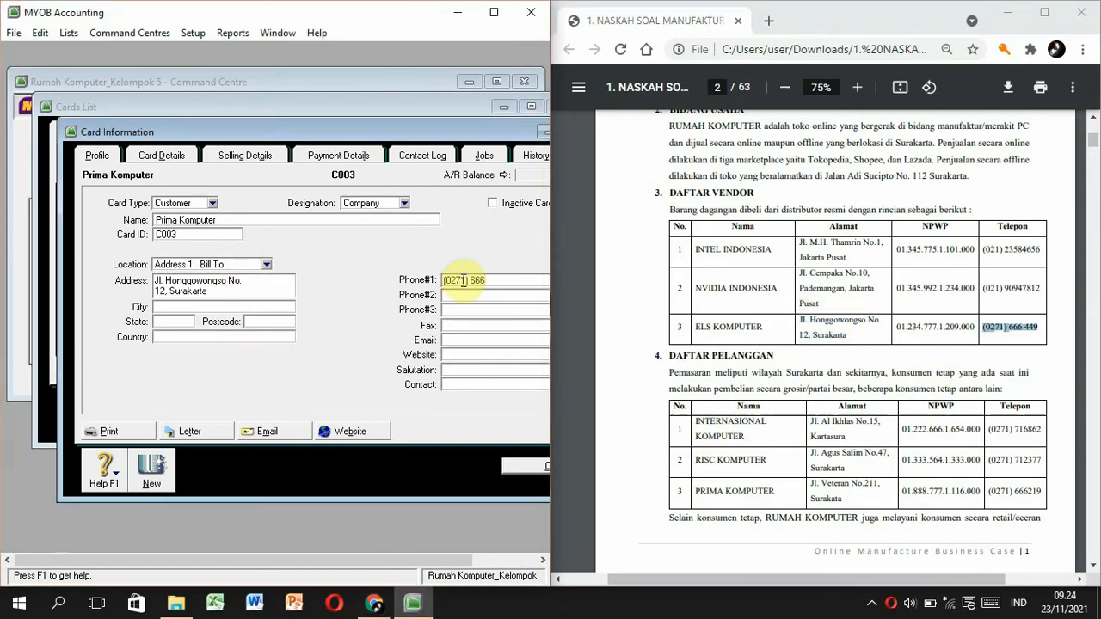
# Give Prima Komputer tax code PPN, Item sale layout and tax ID 01234, then record it.
pyautogui.click(245, 155)
pyautogui.click(512, 291)
pyautogui.doubleClick(215, 219)
pyautogui.click(329, 203)
pyautogui.click(258, 226)
pyautogui.click(507, 277)
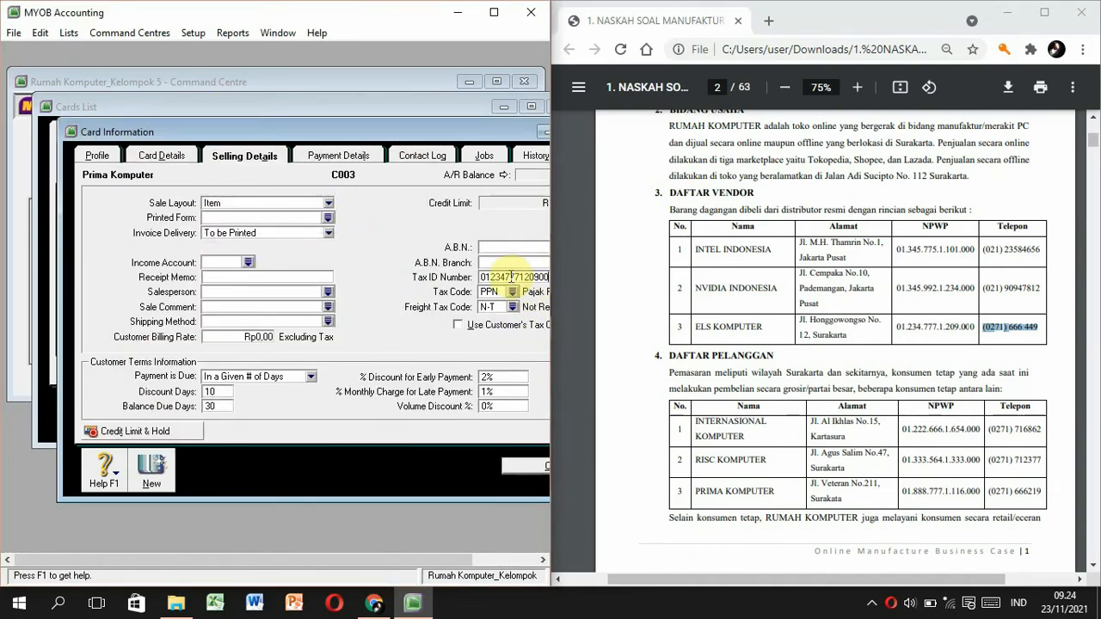
pyautogui.click(522, 467)
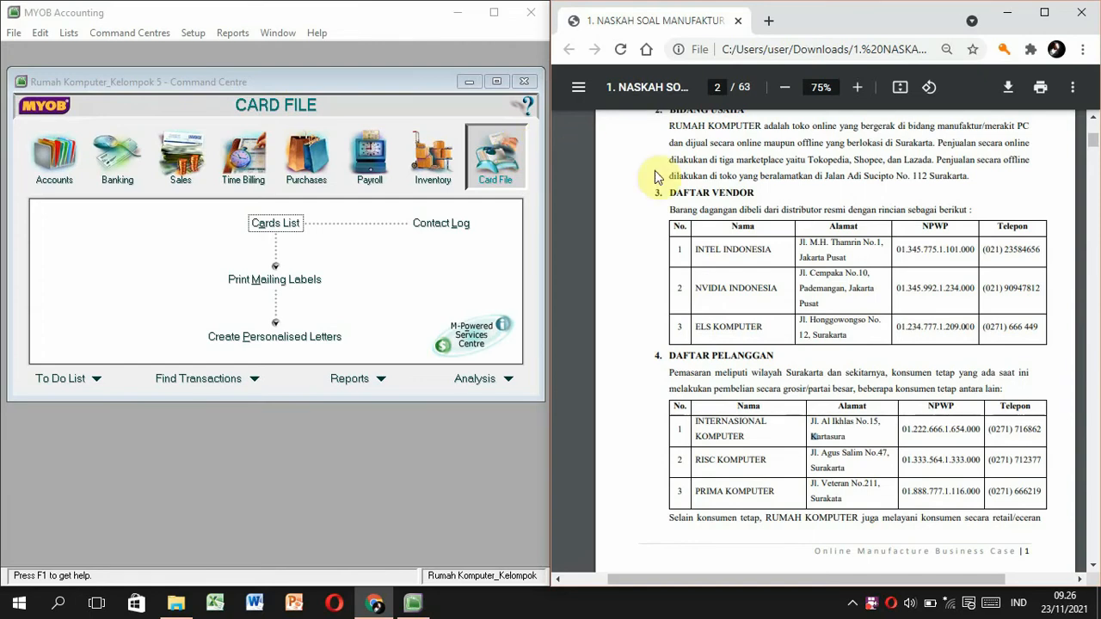
# Open Setup > Balances > Customer Balances, showing three customers at Rp0,00 against Rp264.110.000,00.
pyautogui.scroll(-3, 716, 363)
pyautogui.scroll(-20, 716, 362)
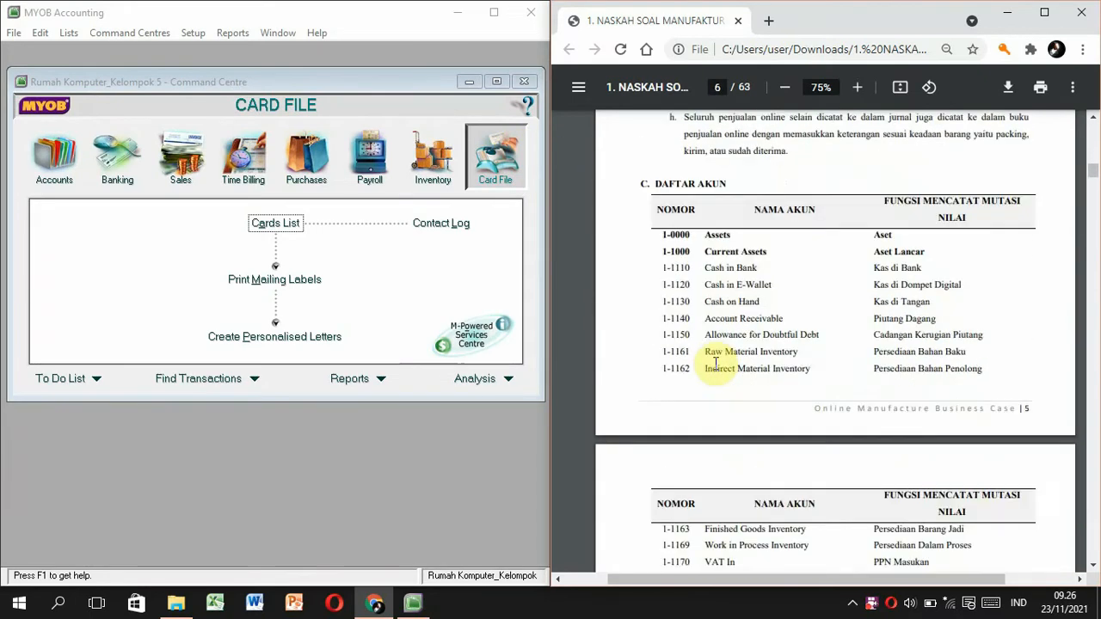
pyautogui.scroll(-20, 716, 363)
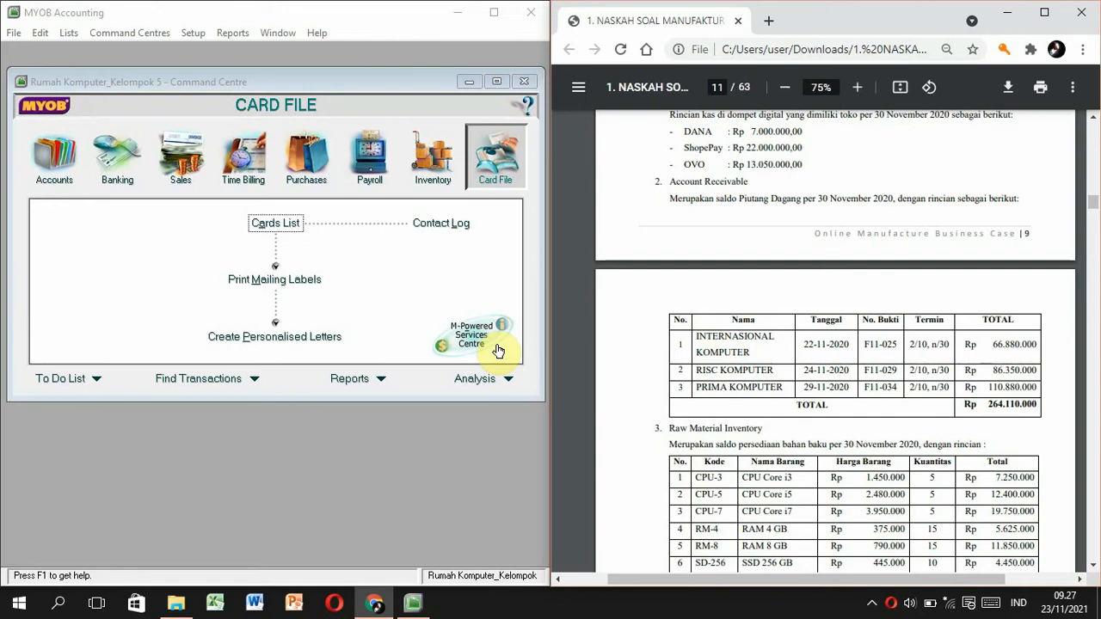
pyautogui.click(191, 34)
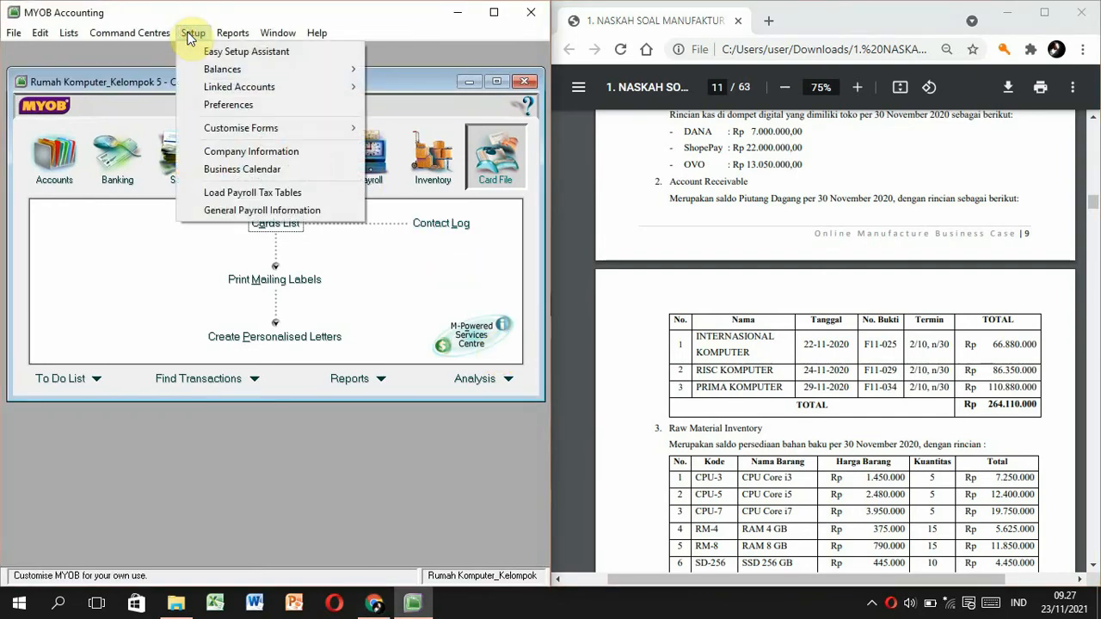
pyautogui.moveTo(217, 76)
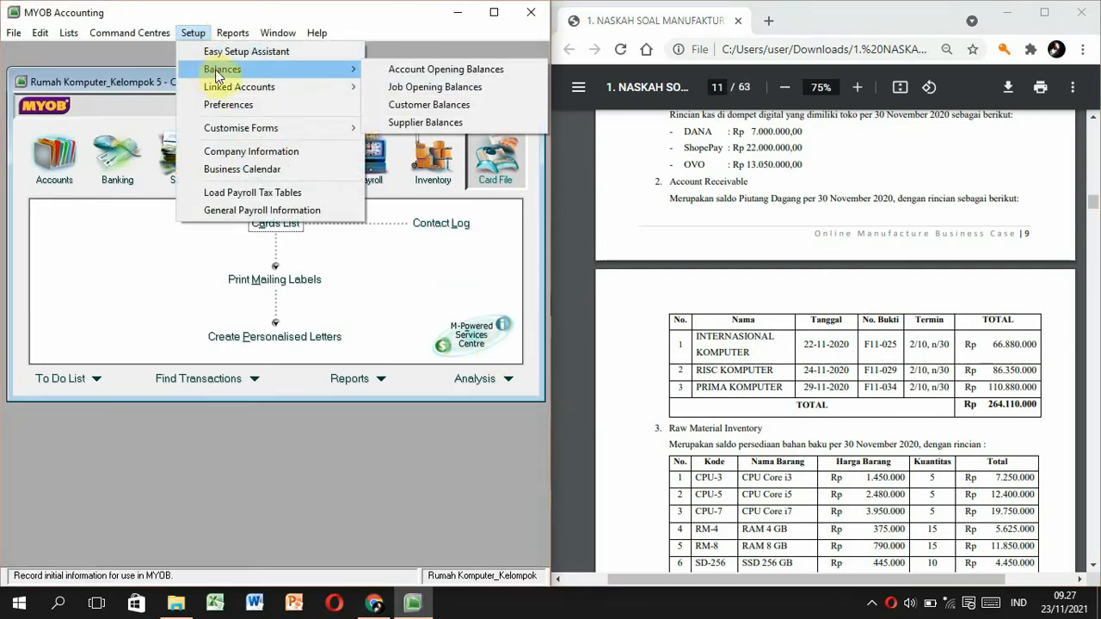
pyautogui.click(398, 105)
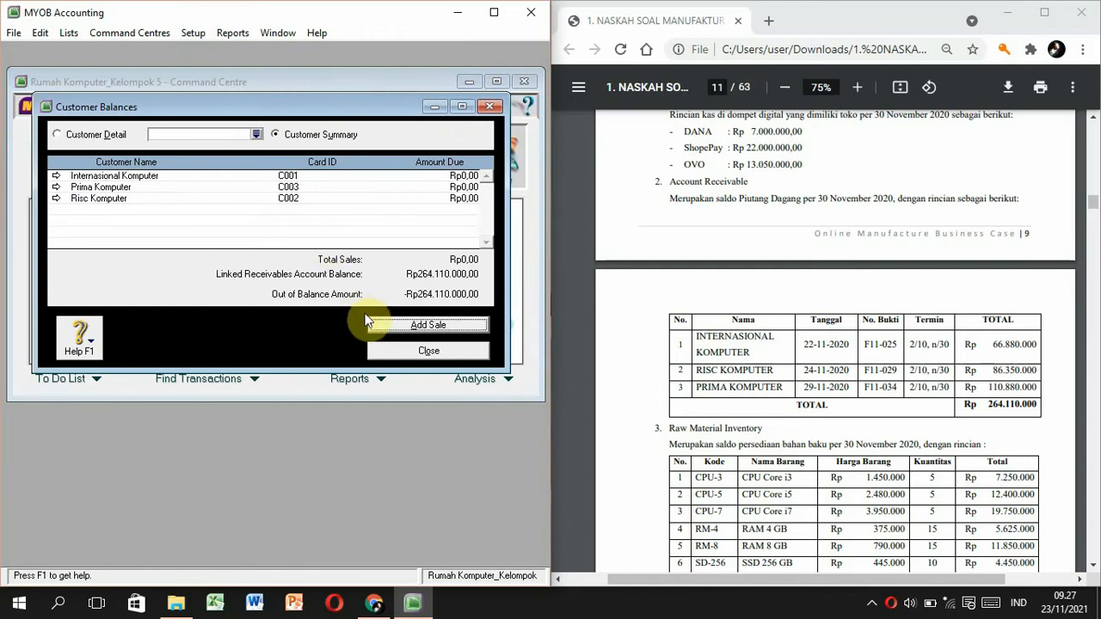
# Start a historical sale for Internasional Komputer with invoice F11-025 dated 22/11/2020.
pyautogui.click(313, 176)
pyautogui.doubleClick(312, 178)
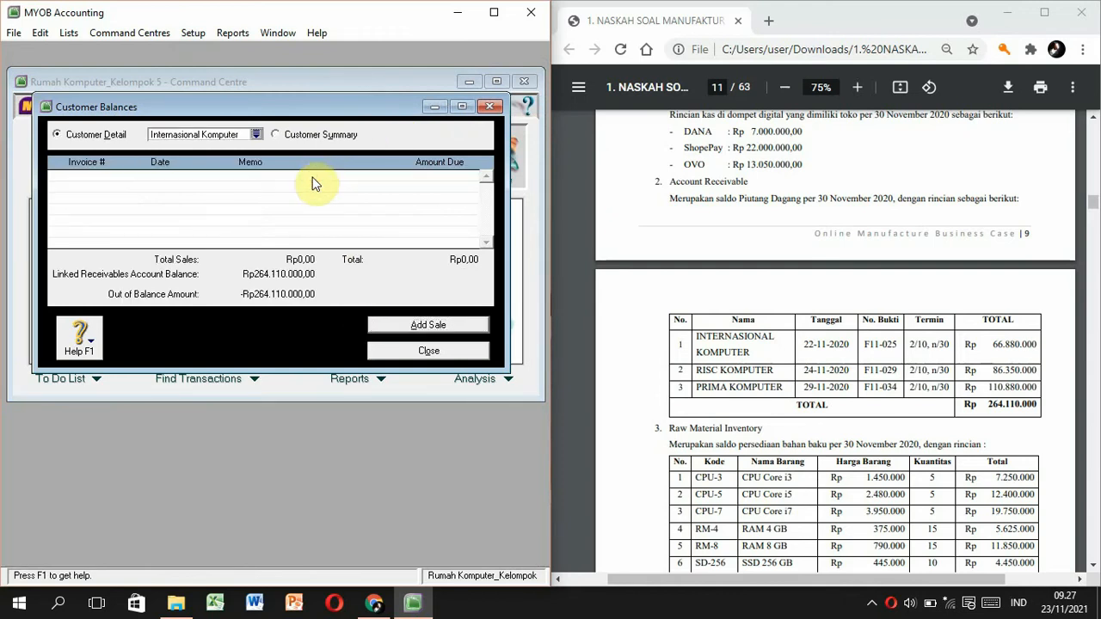
pyautogui.click(393, 324)
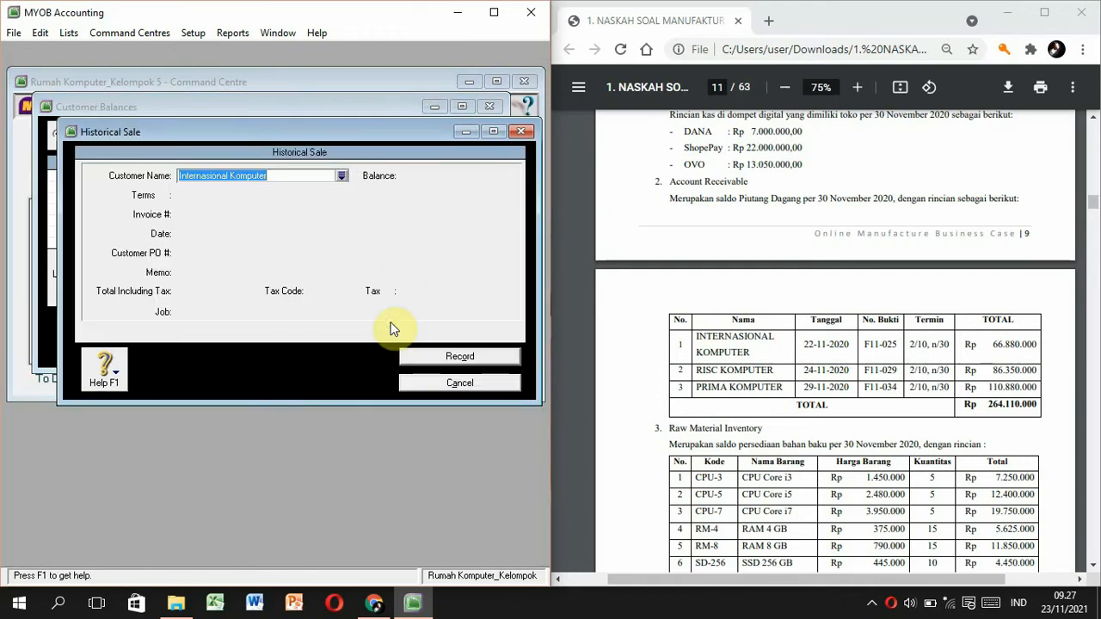
pyautogui.click(288, 176)
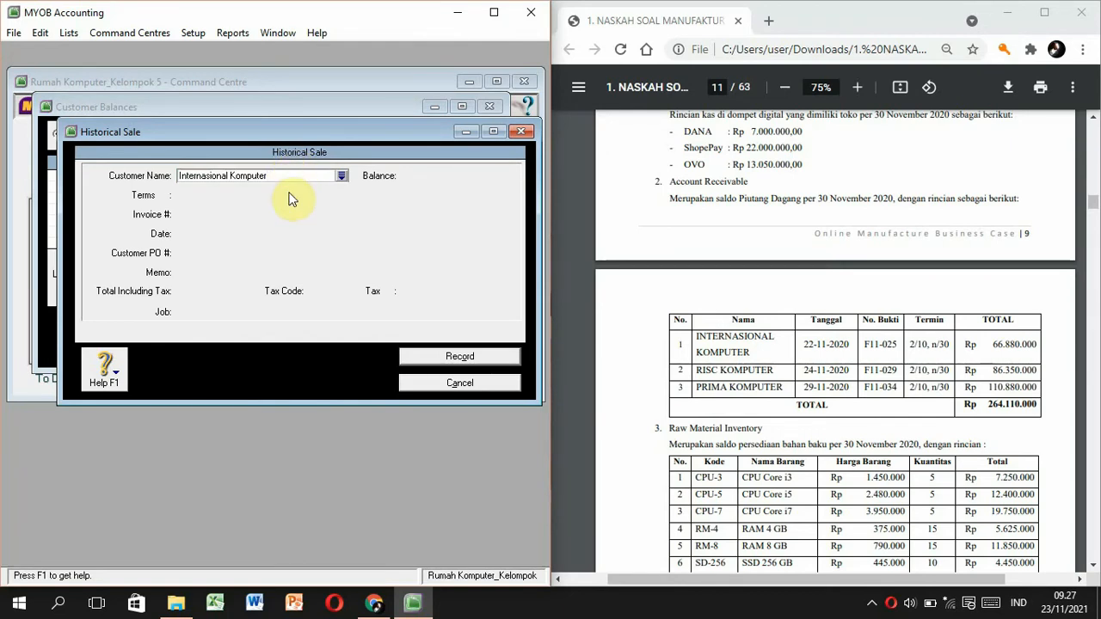
pyautogui.press('Tab')
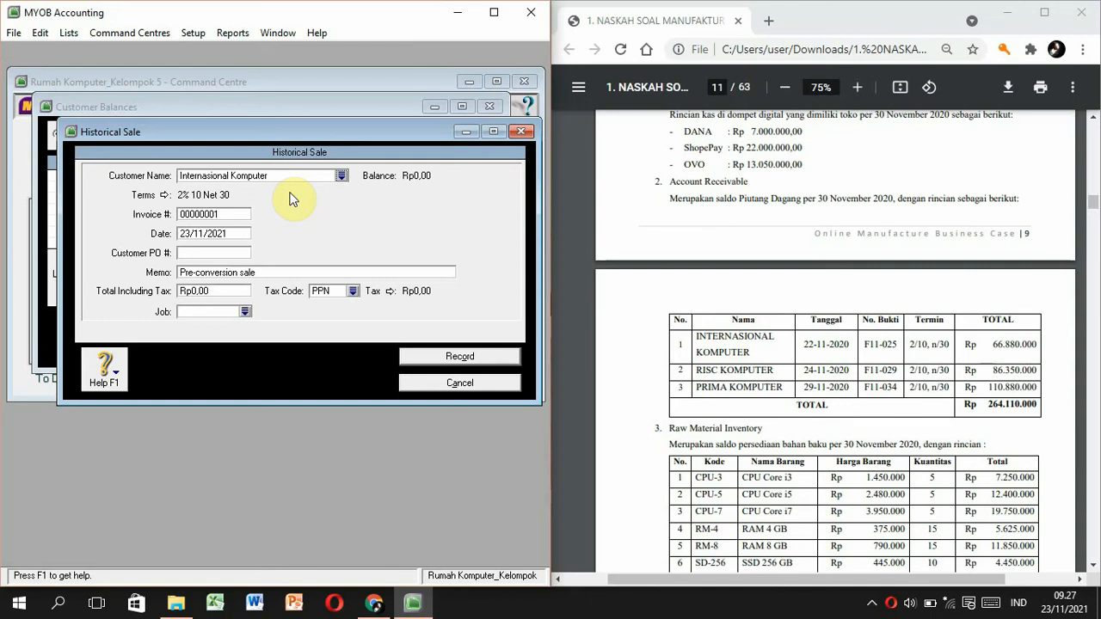
pyautogui.click(233, 213)
pyautogui.click(222, 215)
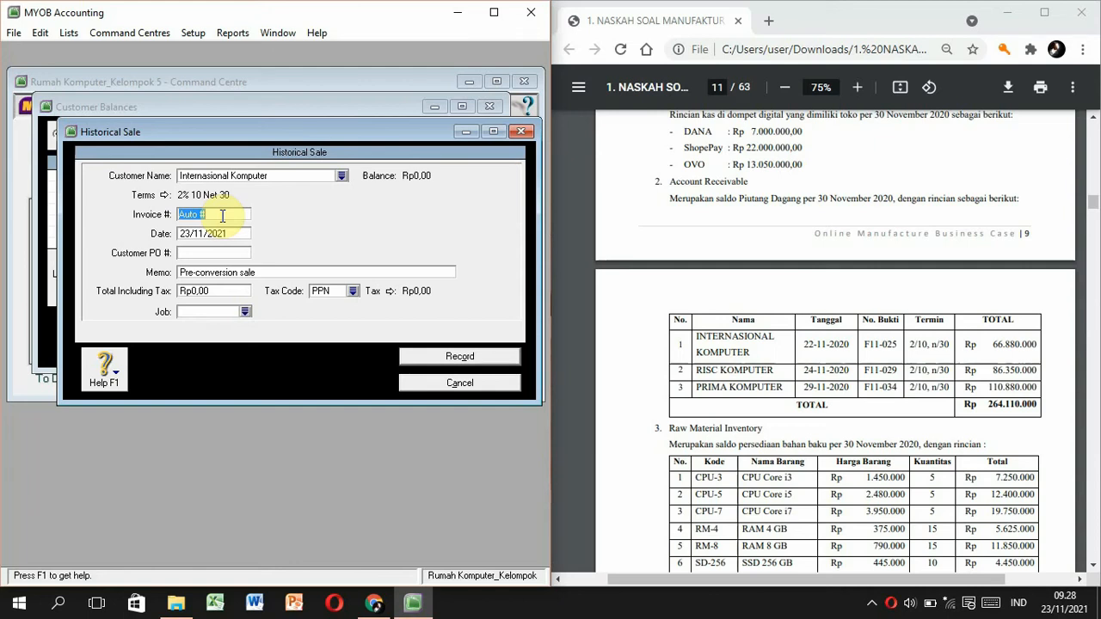
pyautogui.write('F11-025')
pyautogui.press('Tab')
pyautogui.write('22/11/2020')
pyautogui.press('Tab')
pyautogui.press('Tab')
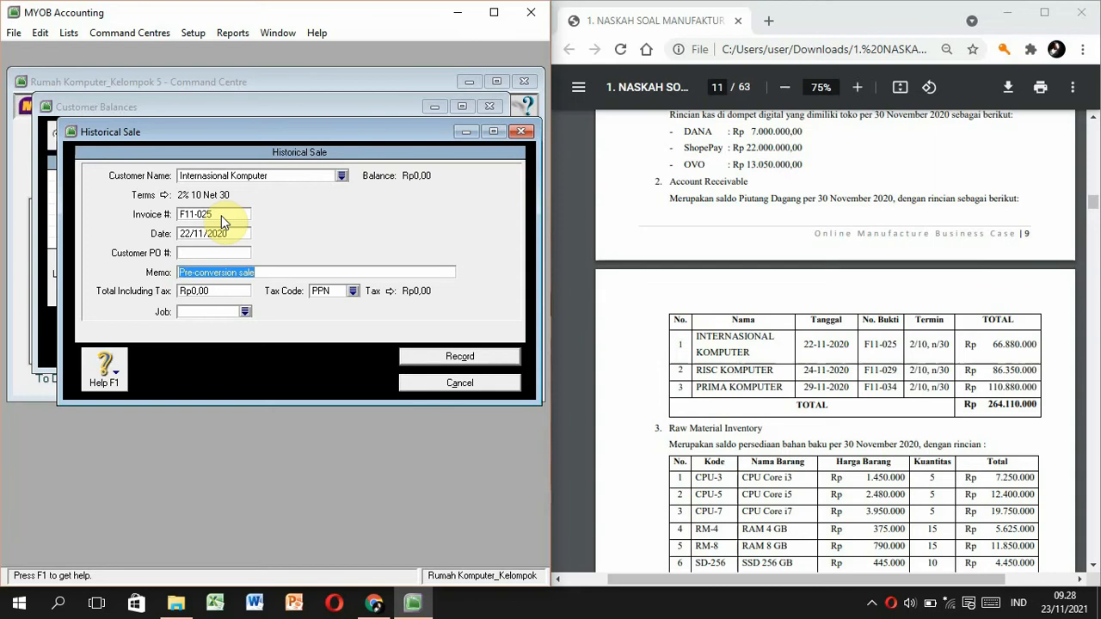
# Add memo 'Saldo Awal Piutang Dagang Internasional Komputer', total 66.880.000, tax code N-T, and record it.
pyautogui.write('S')
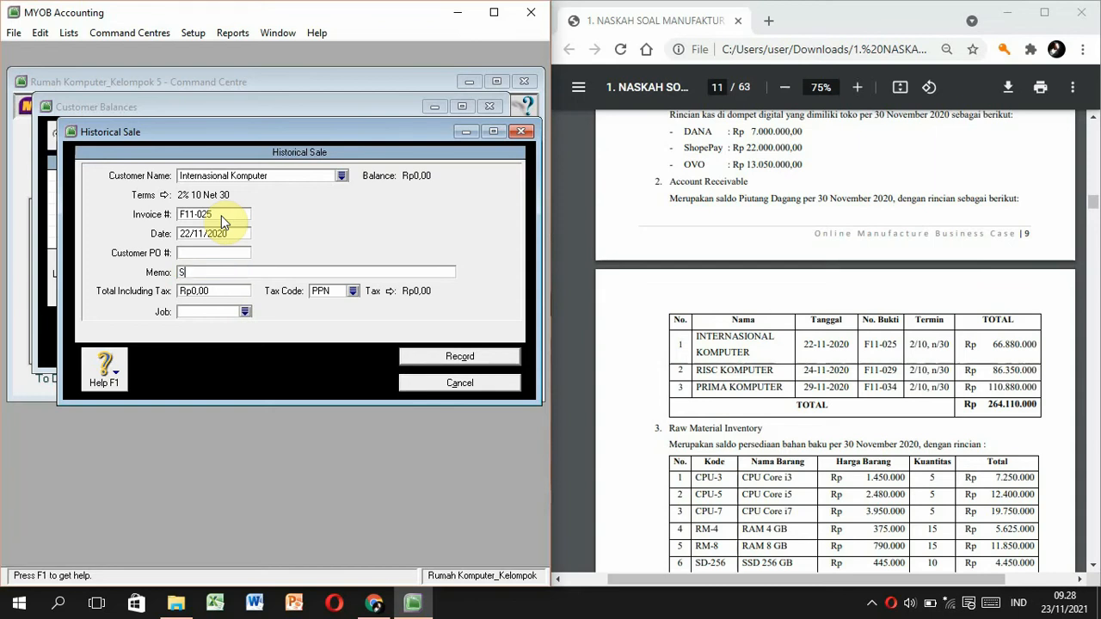
pyautogui.write('aldo Awal Piutang Dagang Internasiuon')
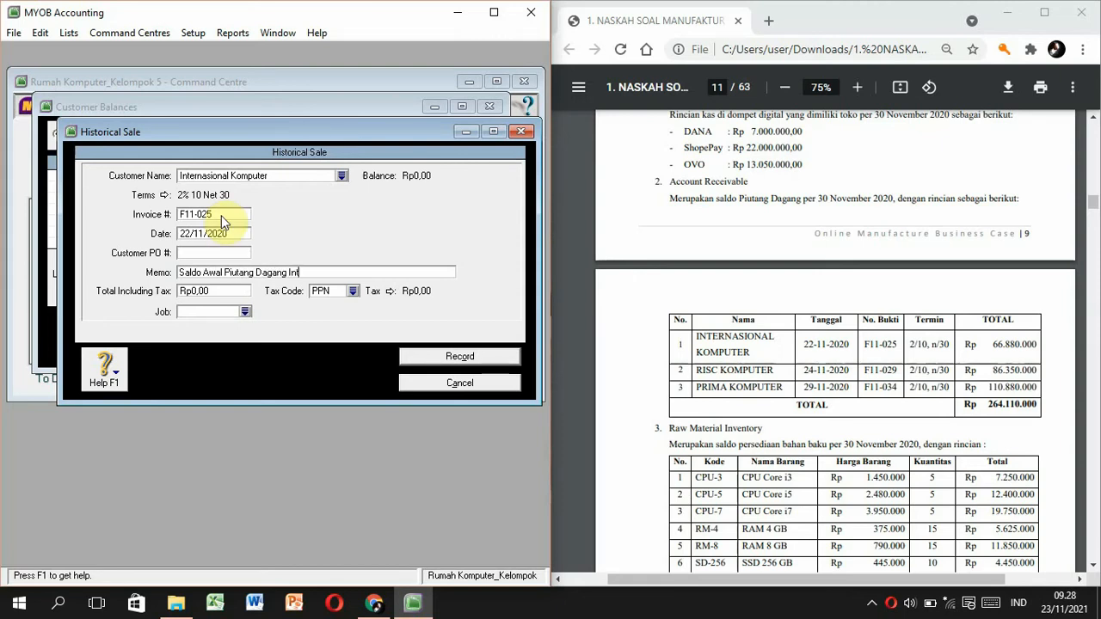
pyautogui.press('BackSpace')
pyautogui.press('BackSpace')
pyautogui.press('BackSpace')
pyautogui.write('onal Komputer')
pyautogui.click(223, 293)
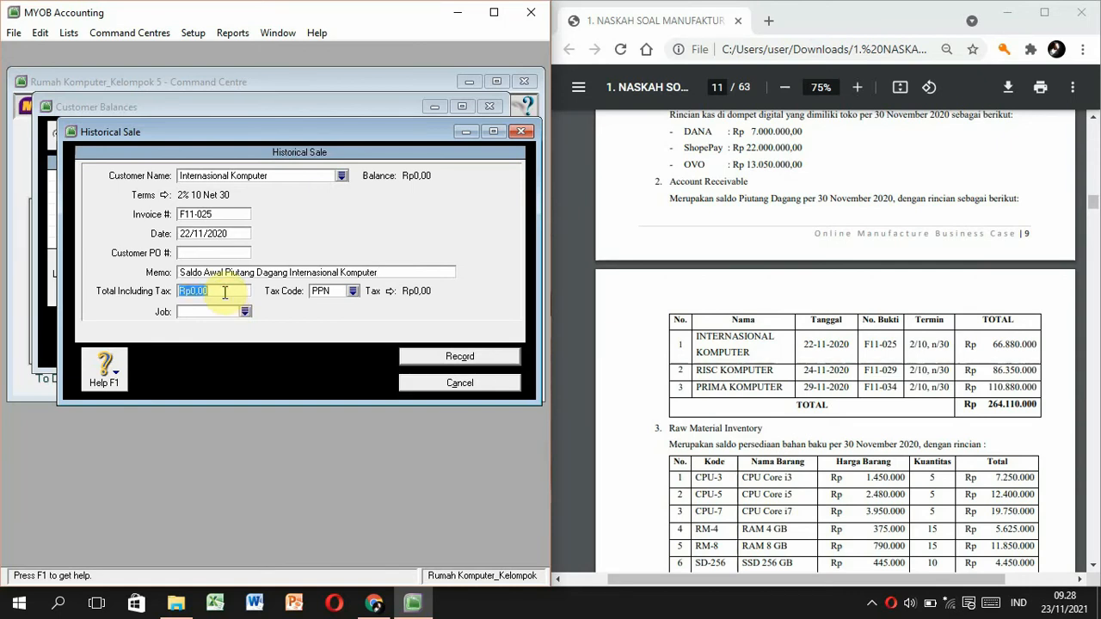
pyautogui.write('66.880.000')
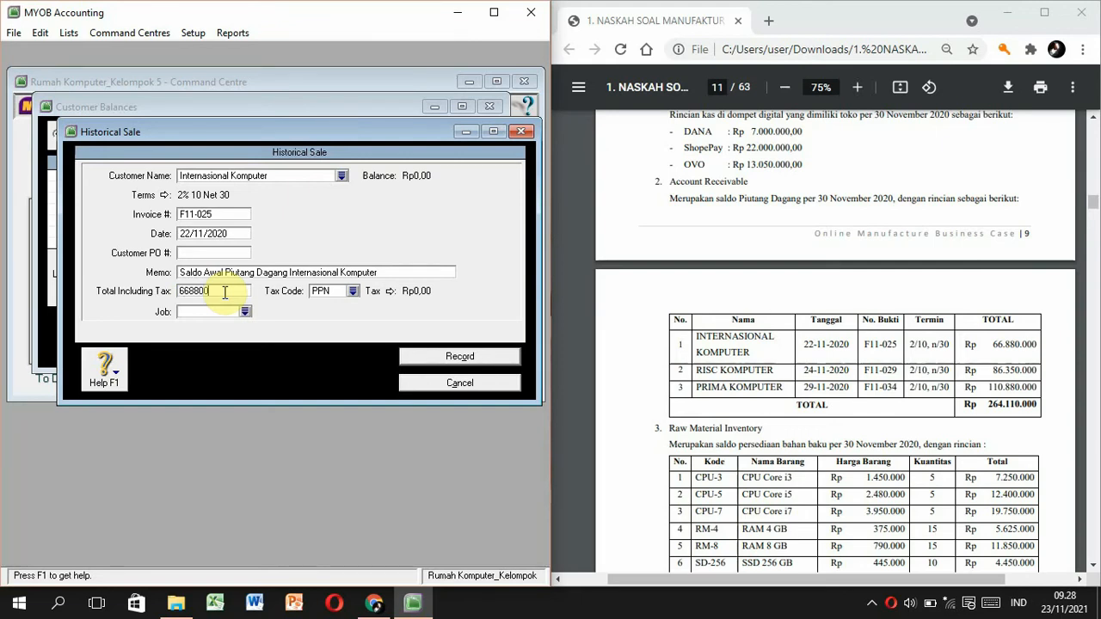
pyautogui.press('Tab')
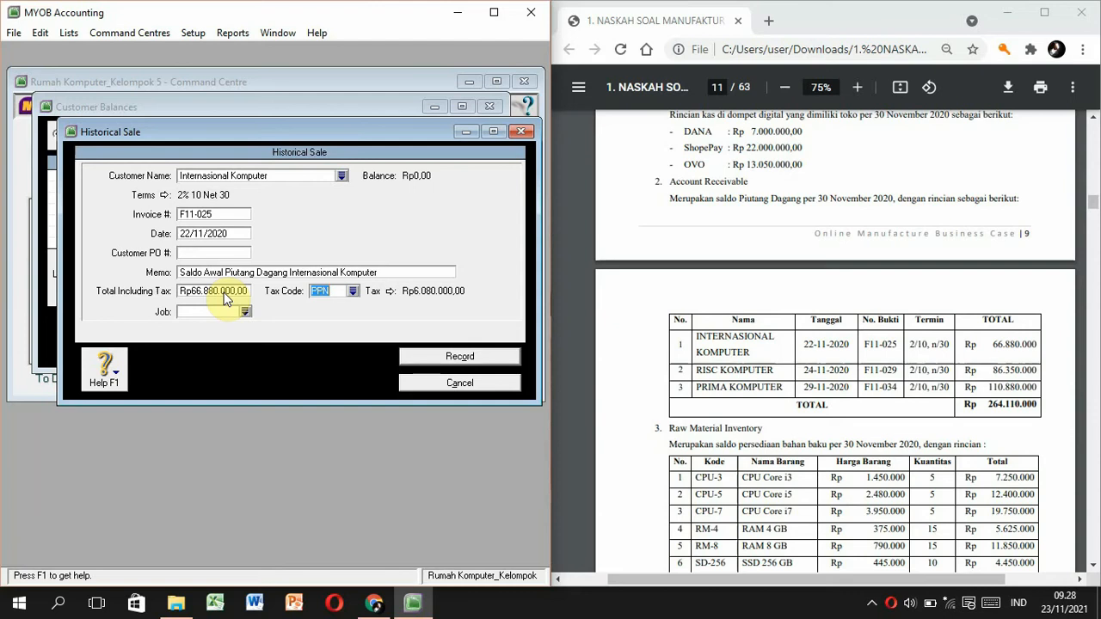
pyautogui.write('N-T')
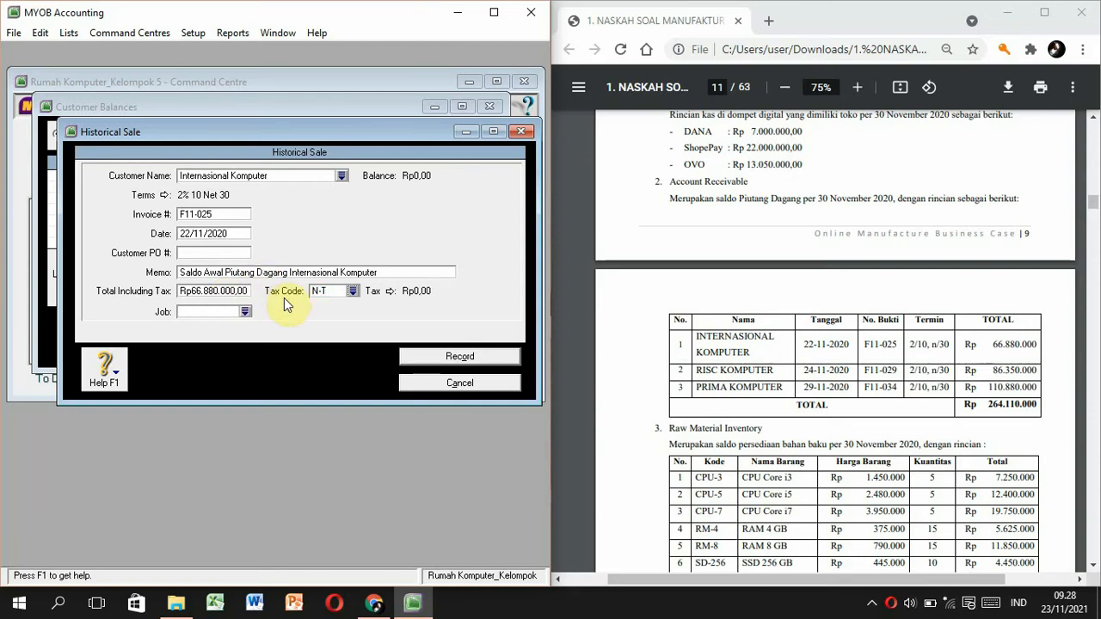
pyautogui.click(465, 355)
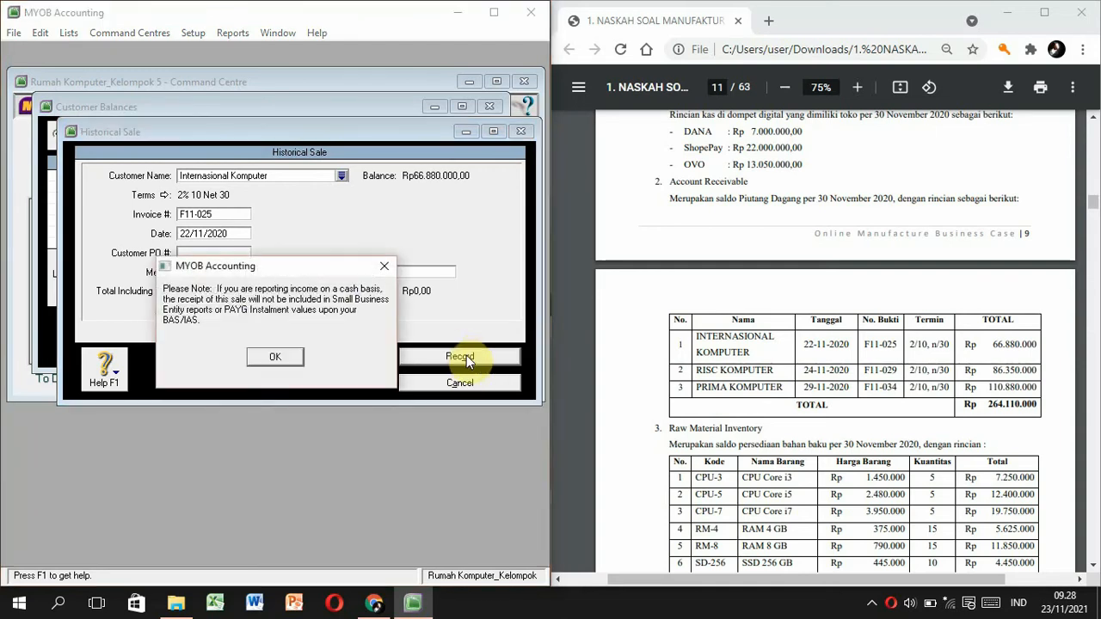
pyautogui.click(275, 357)
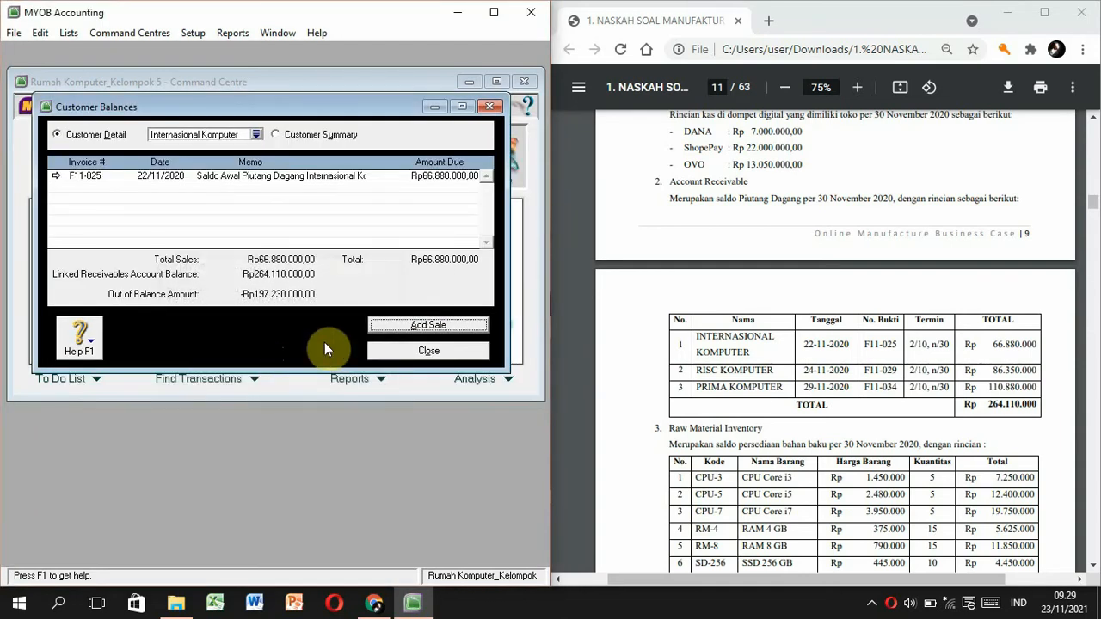
# Start a historical sale for Risc Komputer with invoice F11/029 dated 24/11/2020.
pyautogui.click(256, 134)
pyautogui.click(204, 228)
pyautogui.doubleClick(206, 239)
pyautogui.click(408, 324)
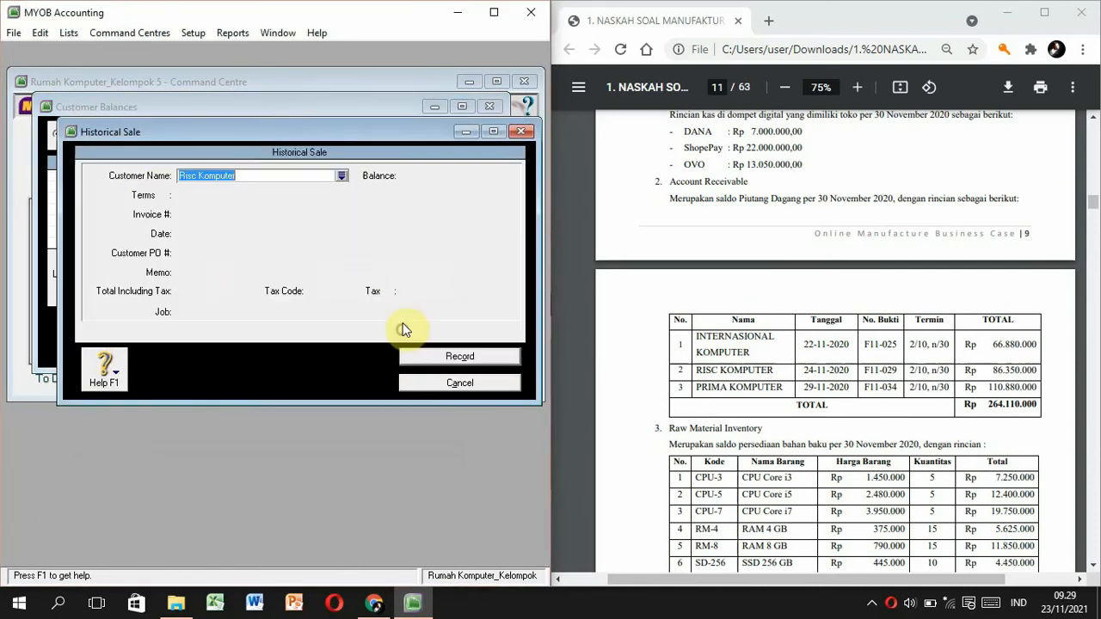
pyautogui.press('Tab')
pyautogui.doubleClick(221, 215)
pyautogui.write('F')
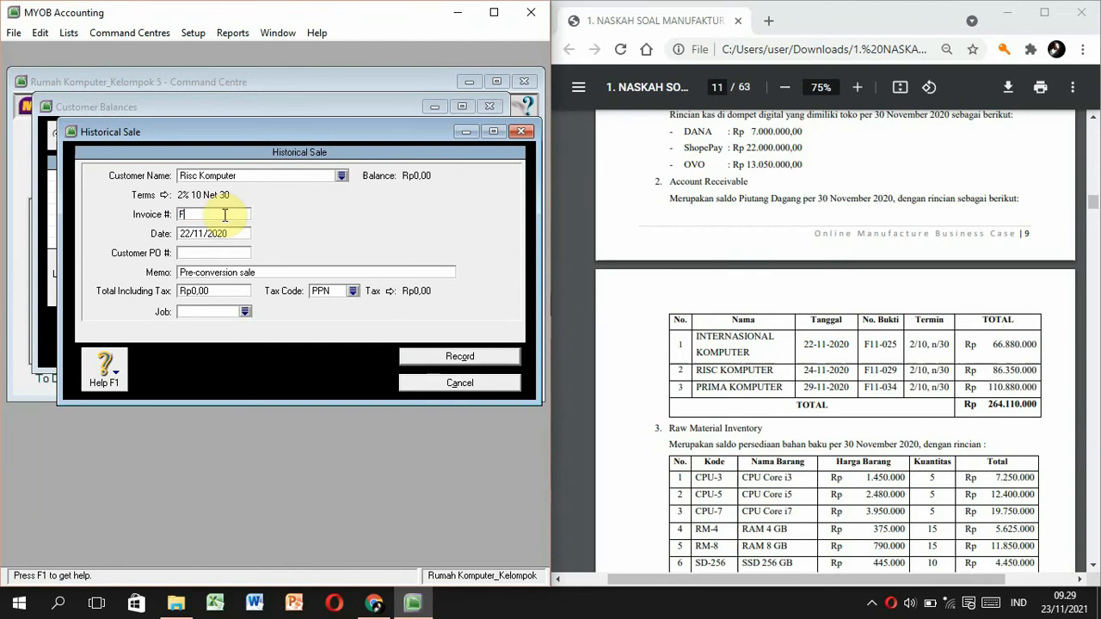
pyautogui.write('11/029')
pyautogui.press('Tab')
pyautogui.press('Left')
pyautogui.press('Left')
pyautogui.press('Left')
pyautogui.press('Left')
pyautogui.press('Left')
pyautogui.press('Left')
pyautogui.press('Left')
pyautogui.press('Left')
pyautogui.press('Left')
pyautogui.press('BackSpace')
pyautogui.write('4')
# Add memo 'Saldo Awal Piutang Dagang Risc Komputer', total 86.350.000, tax code N-T, and record it.
pyautogui.doubleClick(224, 271)
pyautogui.write('Saldo Awal')
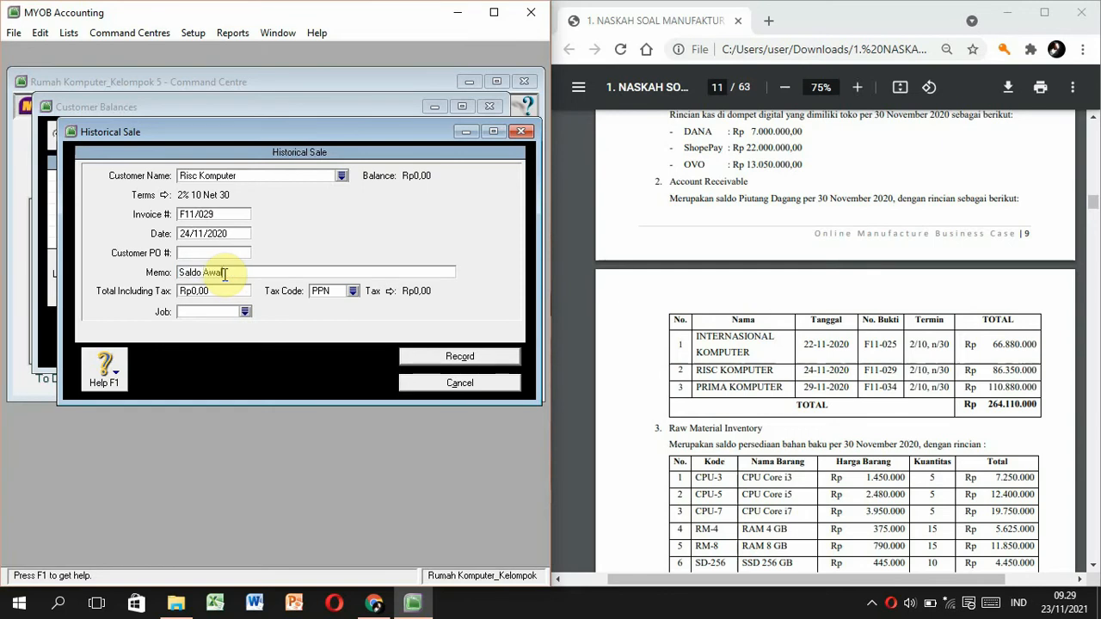
pyautogui.write(' Piutang Dagang Risc Komputer')
pyautogui.click(219, 290)
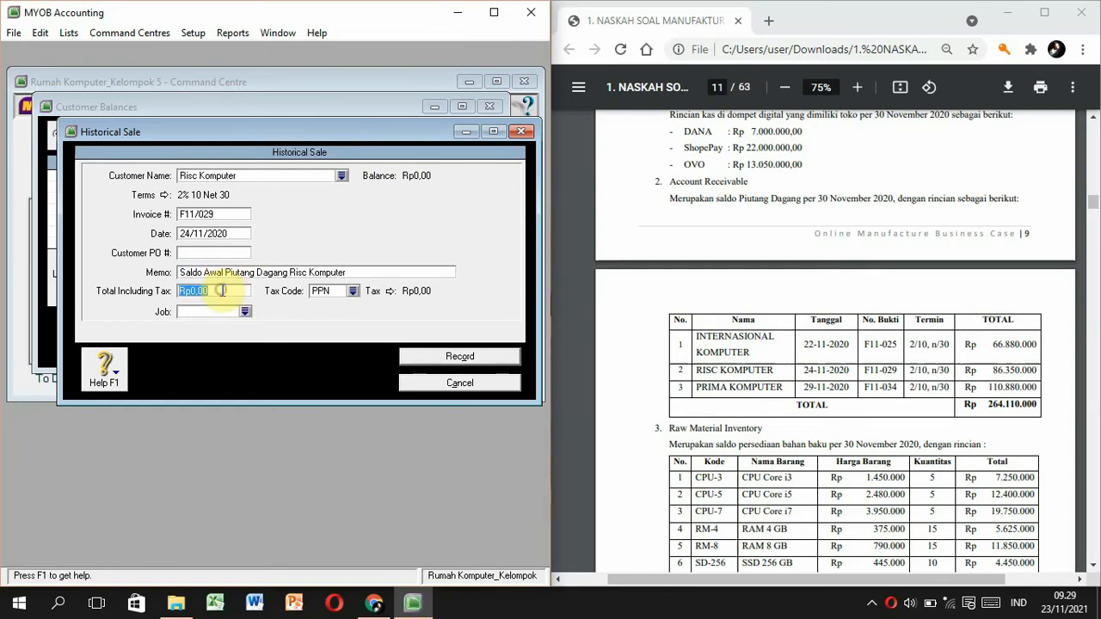
pyautogui.write('86.350.000')
pyautogui.press('Tab')
pyautogui.write('N-T')
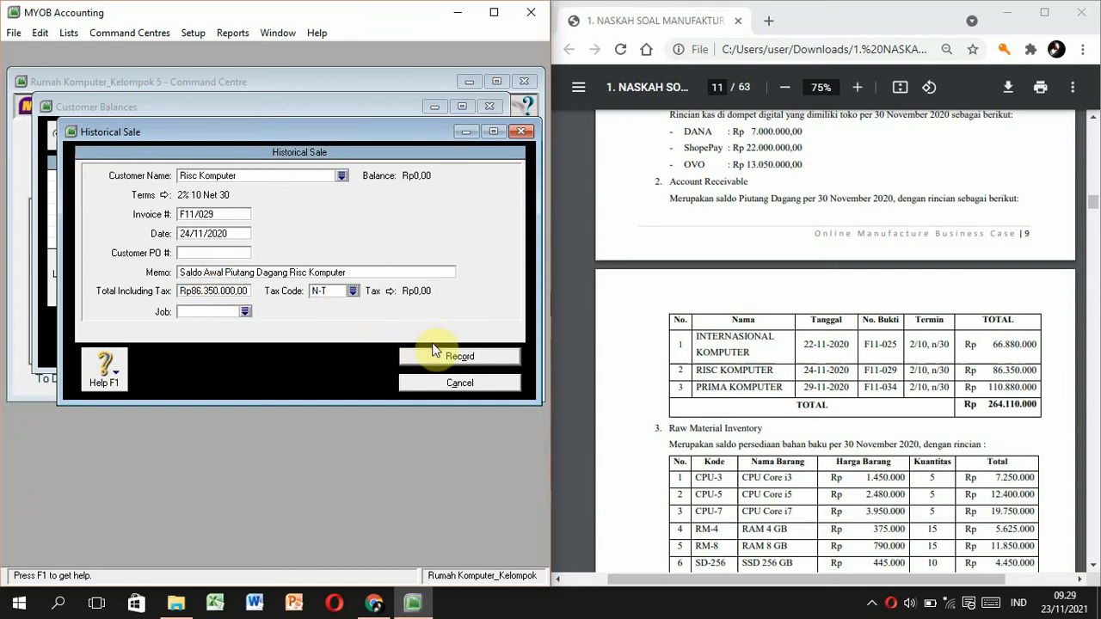
pyautogui.click(438, 354)
pyautogui.click(292, 358)
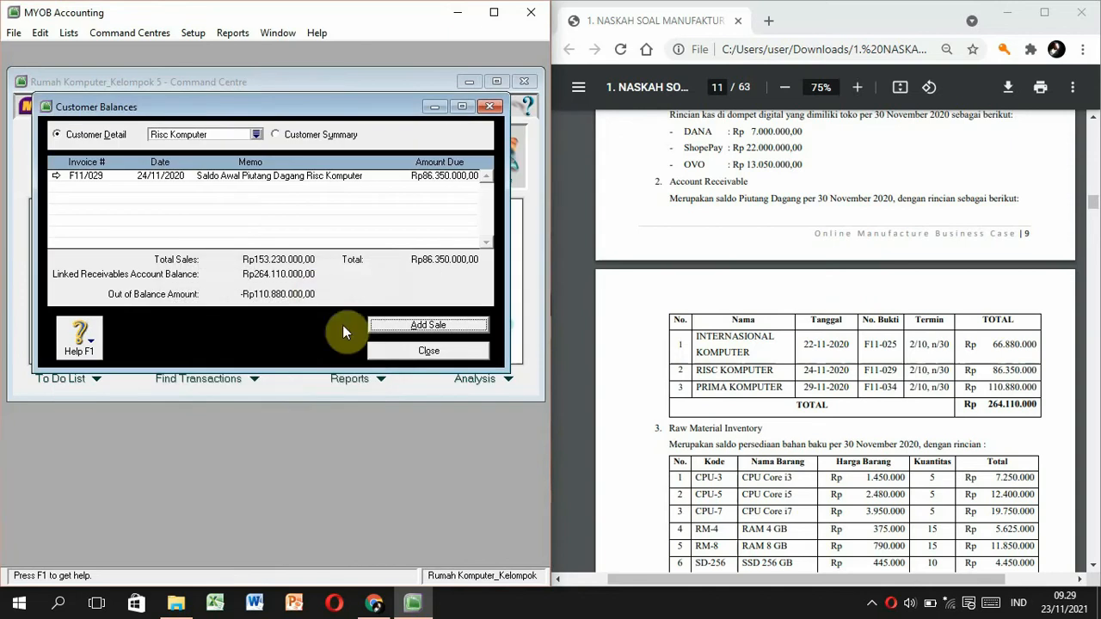
pyautogui.click(255, 131)
# Start a historical sale for Prima Komputer with invoice F11-034 dated 29/11/2020.
pyautogui.click(215, 219)
pyautogui.click(405, 398)
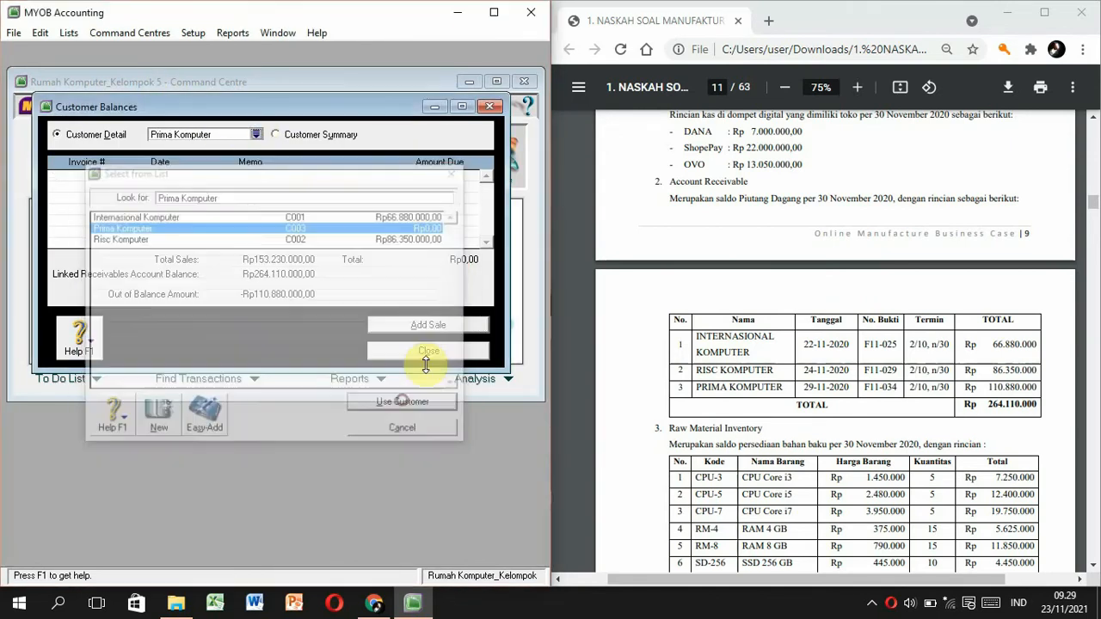
pyautogui.click(441, 325)
pyautogui.press('Tab')
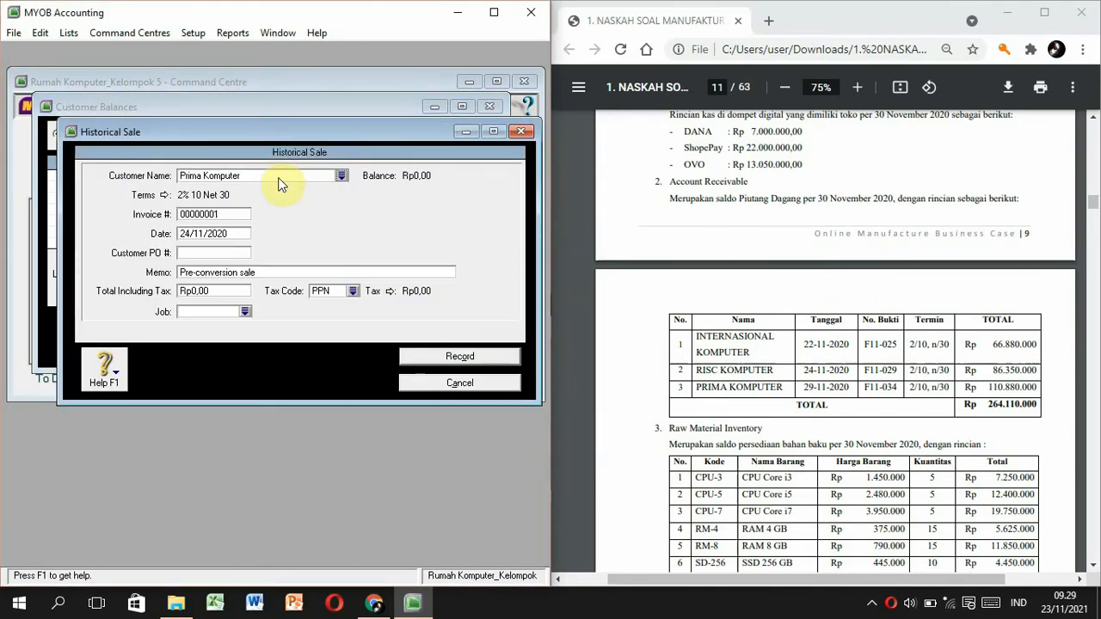
pyautogui.doubleClick(230, 214)
pyautogui.write('F11-034')
pyautogui.press('Tab')
pyautogui.write('29/11/2020')
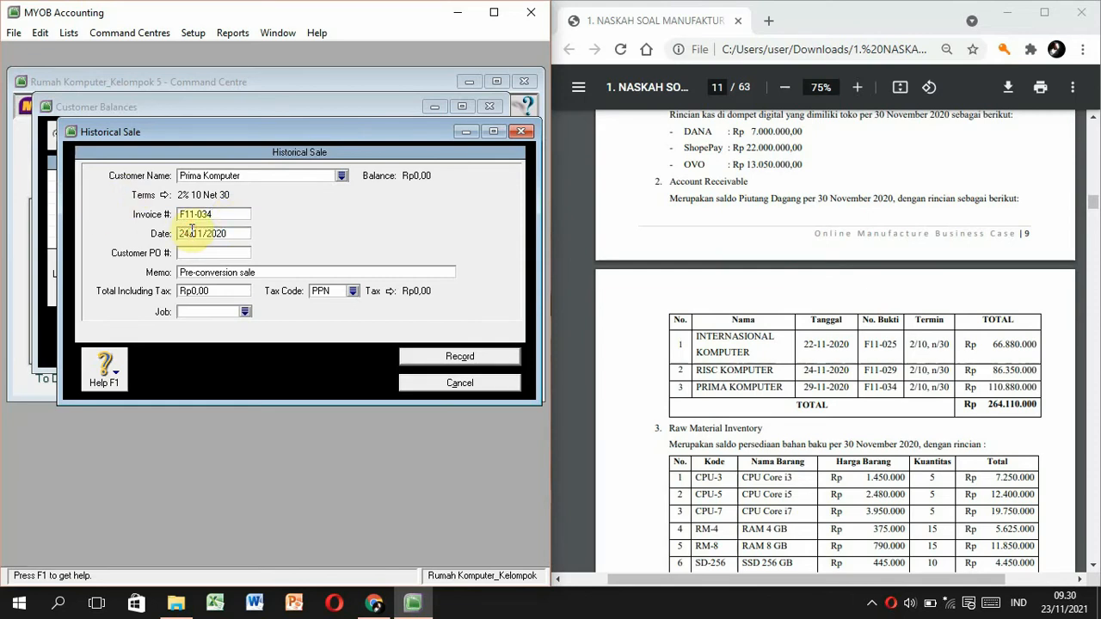
pyautogui.press('Tab')
pyautogui.press('Tab')
# Add memo 'Saldo Awal Piutang Dagang Prima Komputer', total 110.880.000, tax code N-T, and record it.
pyautogui.write('Saldo Awal')
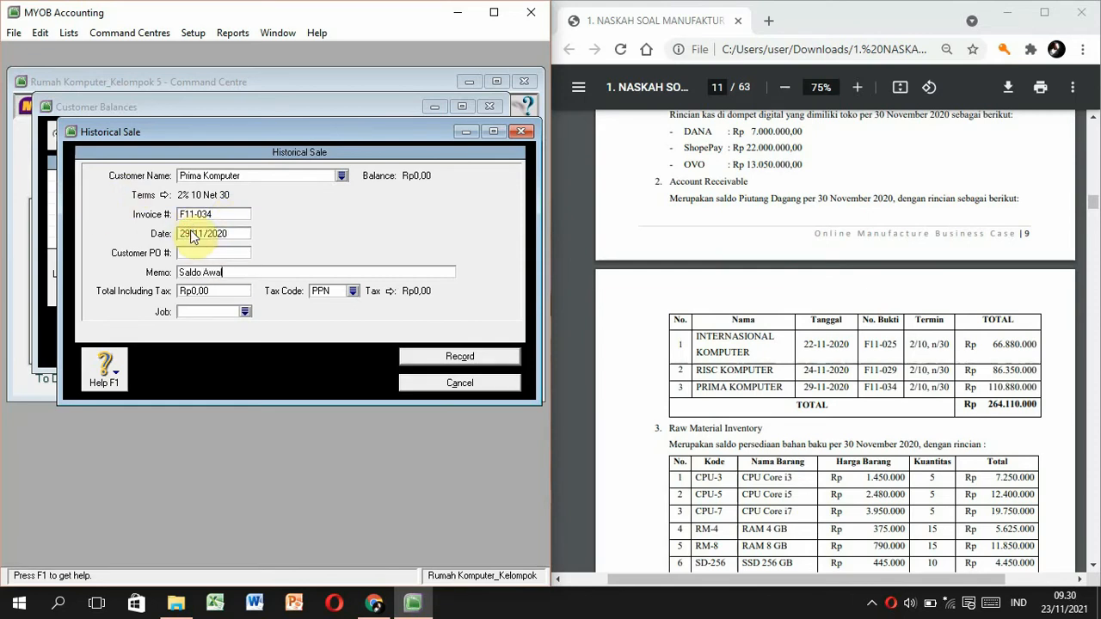
pyautogui.write(' Piutang Dagang Prima Kompiuter')
pyautogui.press('BackSpace')
pyautogui.press('BackSpace')
pyautogui.press('BackSpace')
pyautogui.press('BackSpace')
pyautogui.press('BackSpace')
pyautogui.write('uter')
pyautogui.click(226, 292)
pyautogui.write('11')
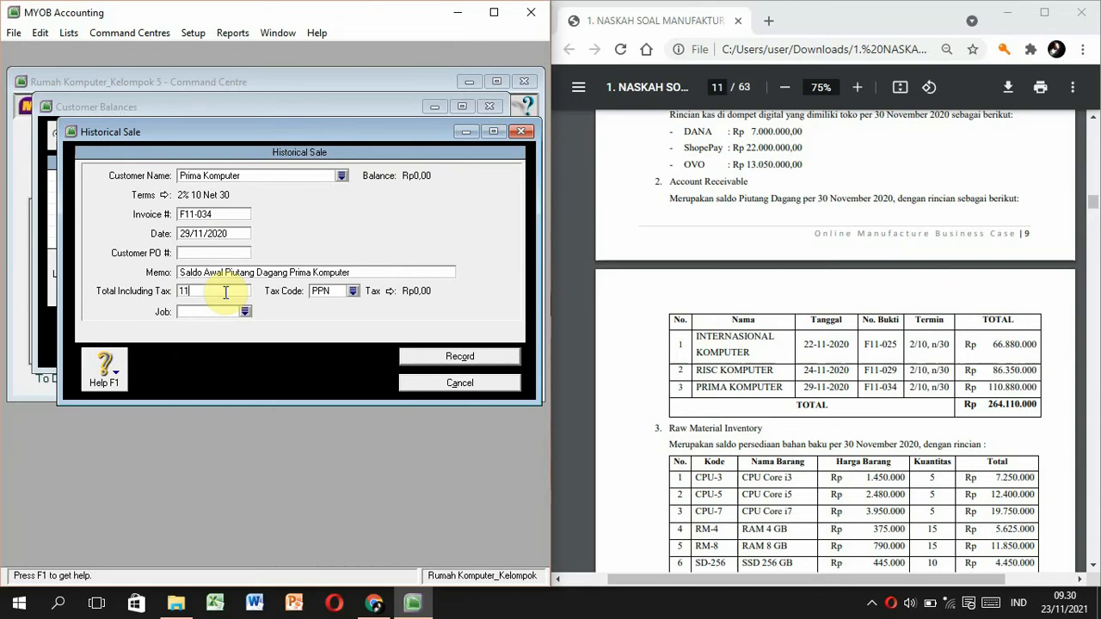
pyautogui.write('0.880.000')
pyautogui.press('Tab')
pyautogui.write('N-T')
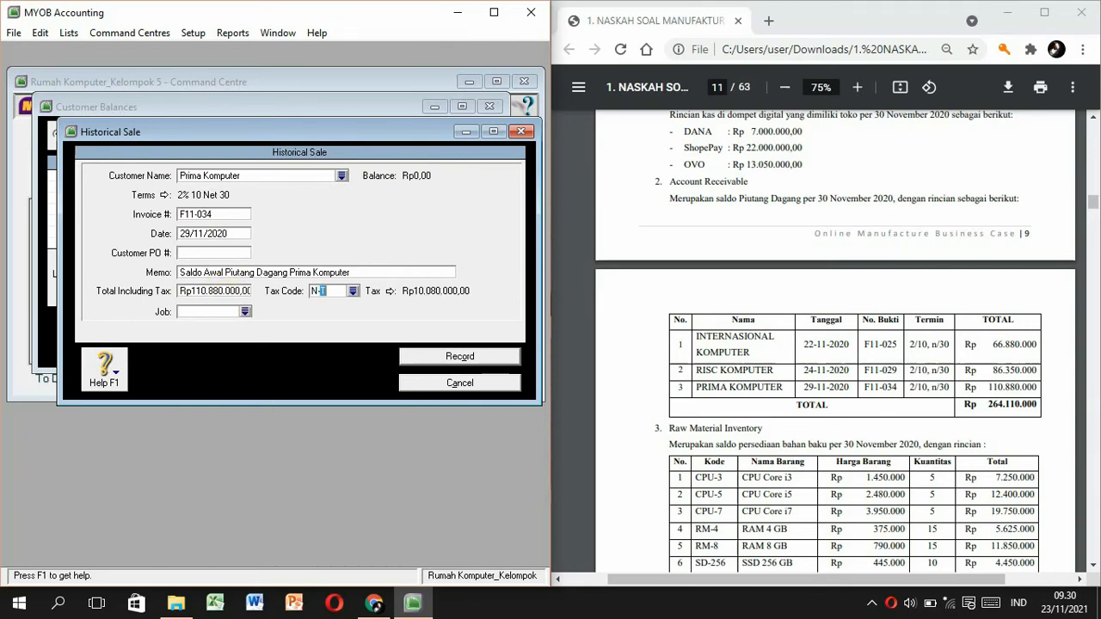
pyautogui.click(451, 359)
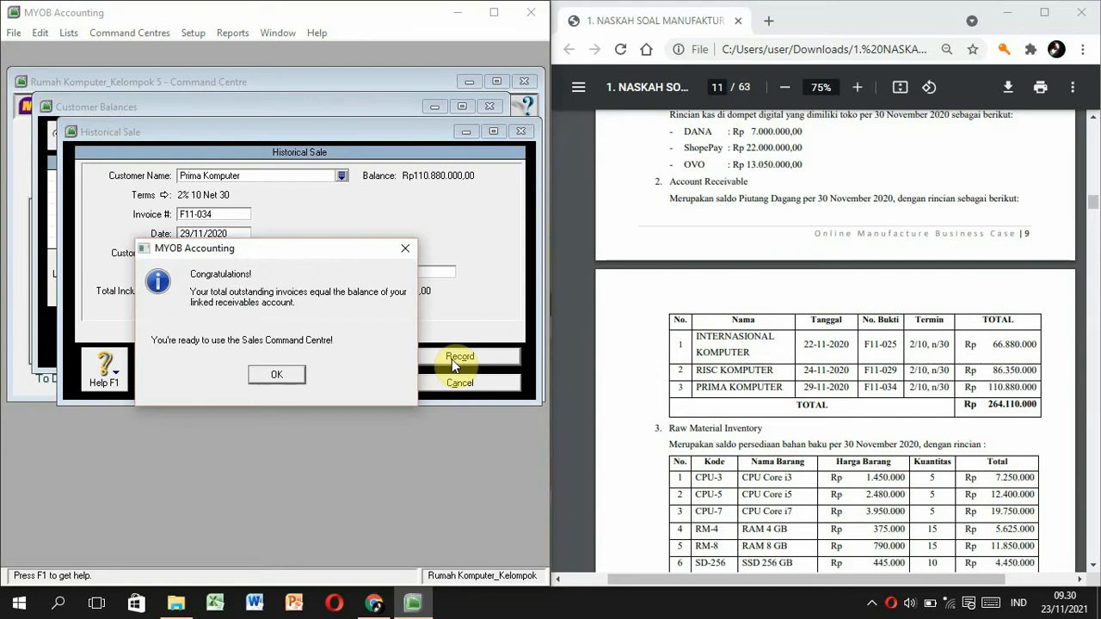
pyautogui.click(269, 376)
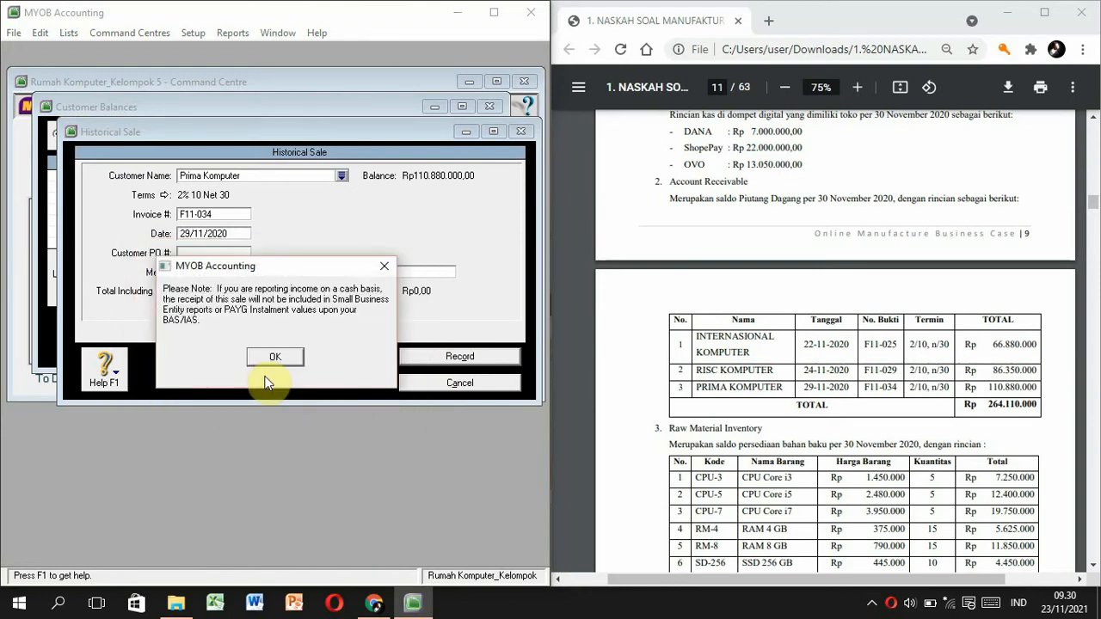
pyautogui.click(273, 361)
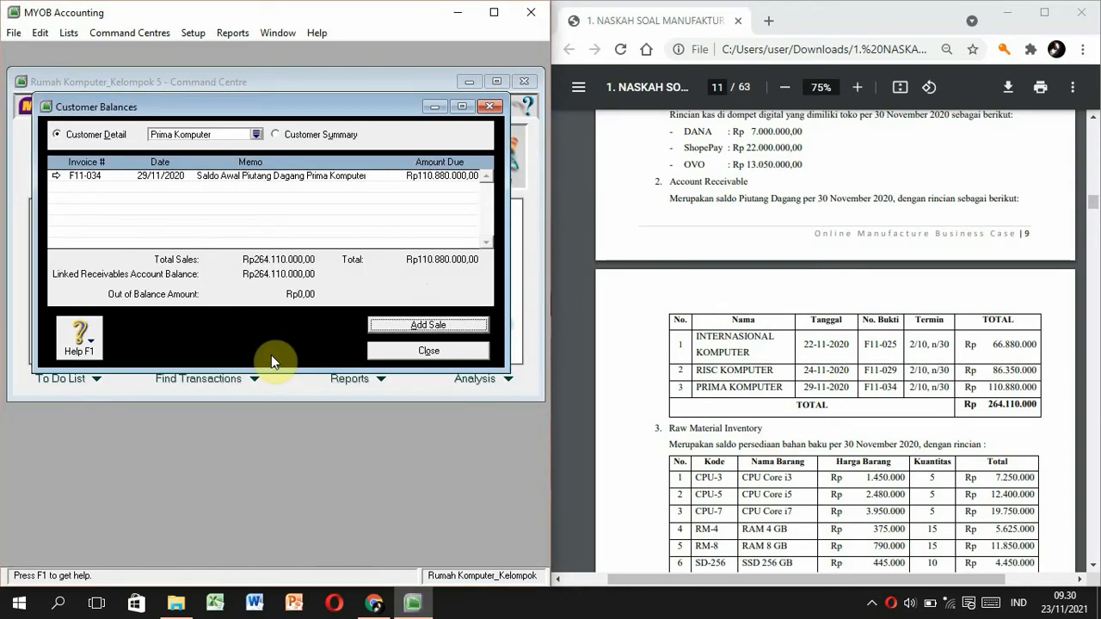
# Close the Customer Balances window and scroll the case study PDF to the Account Payable table.
pyautogui.click(386, 350)
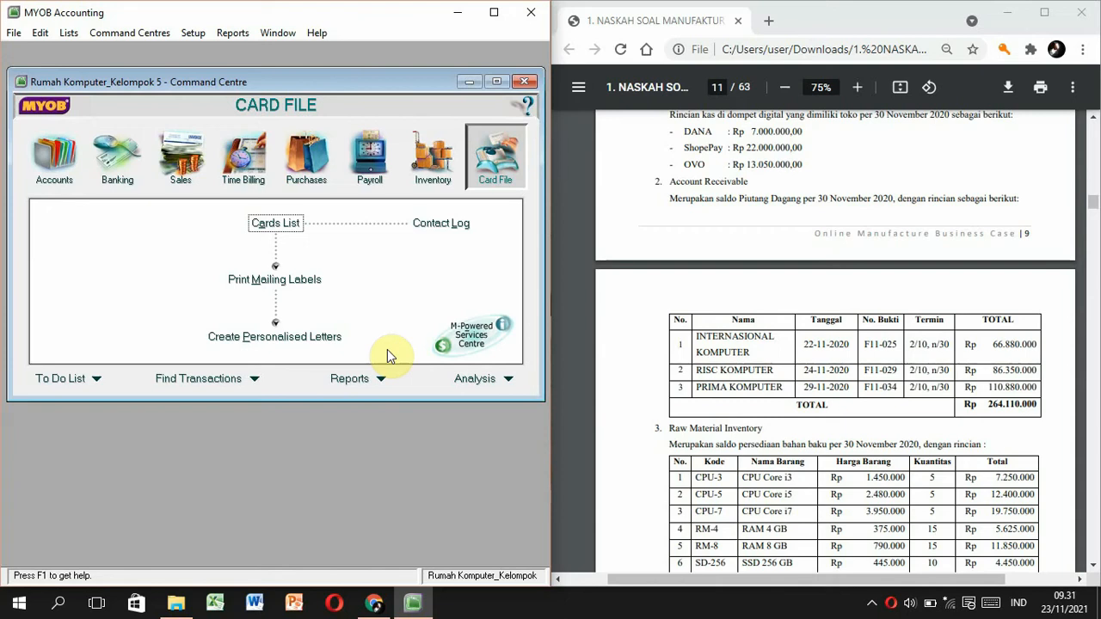
pyautogui.click(741, 368)
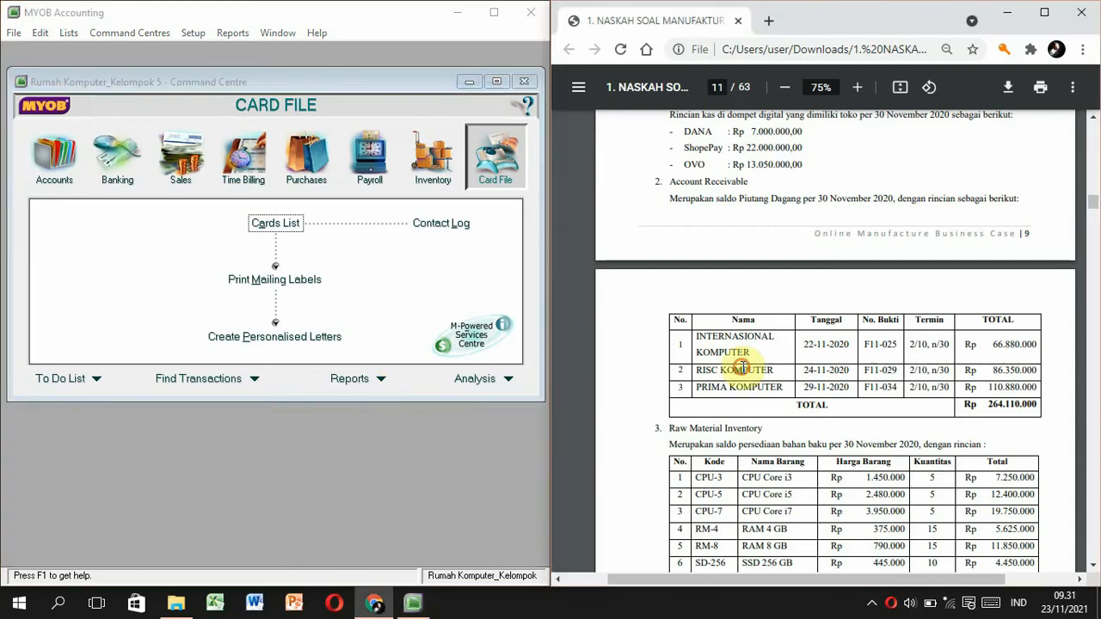
pyautogui.scroll(1, 743, 368)
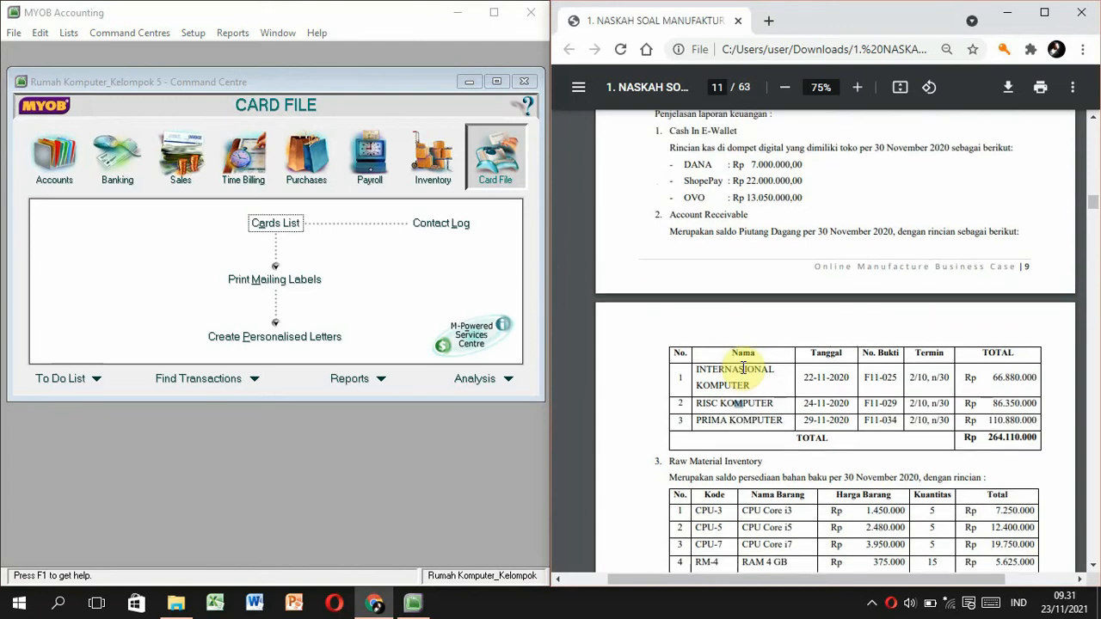
pyautogui.scroll(-1, 743, 368)
pyautogui.scroll(-7, 743, 368)
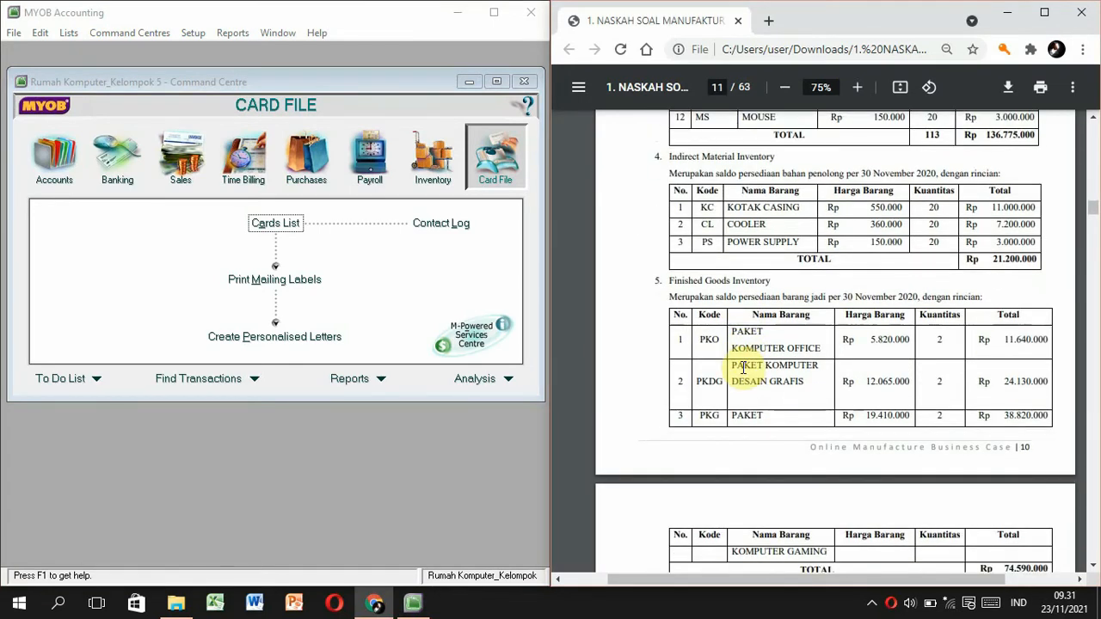
pyautogui.scroll(-3, 743, 368)
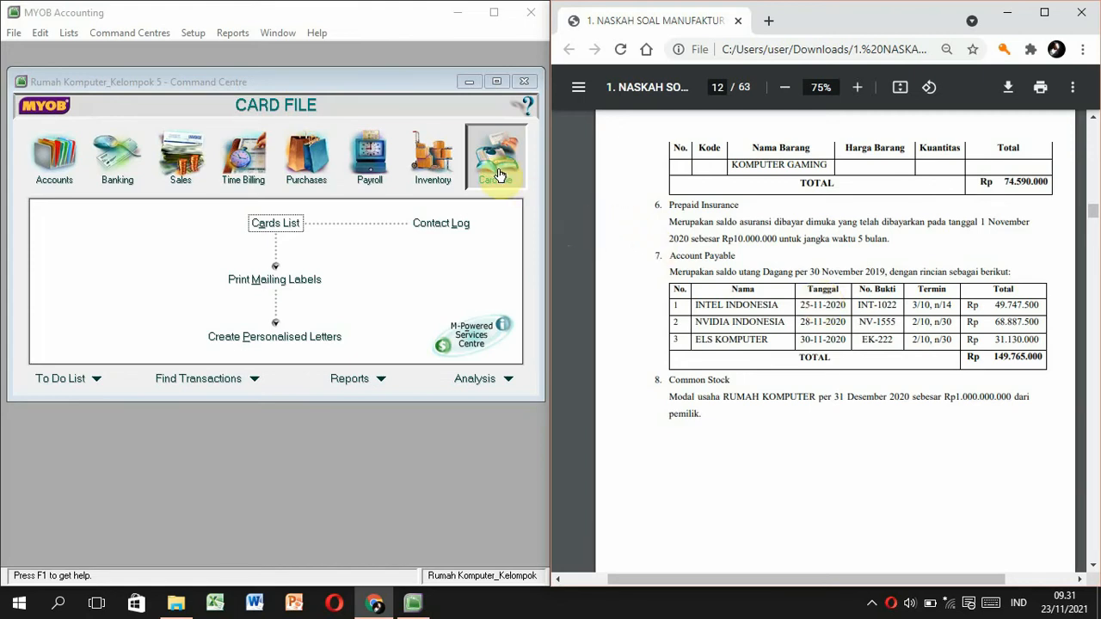
# Create a new Supplier card named Intel indonesia with card ID S001.
pyautogui.click(268, 225)
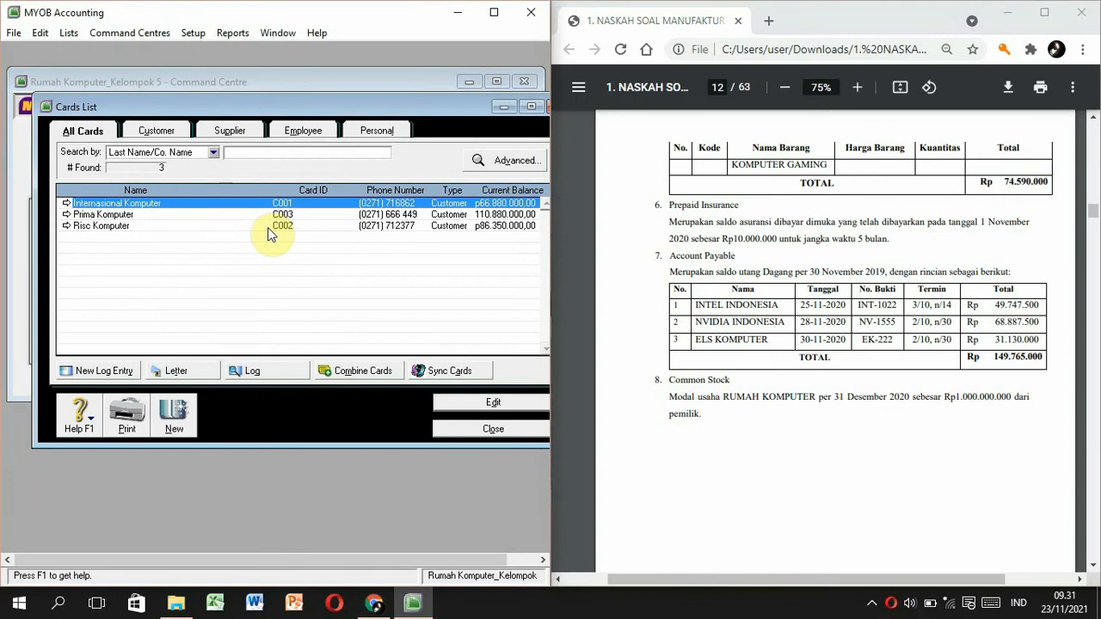
pyautogui.click(174, 413)
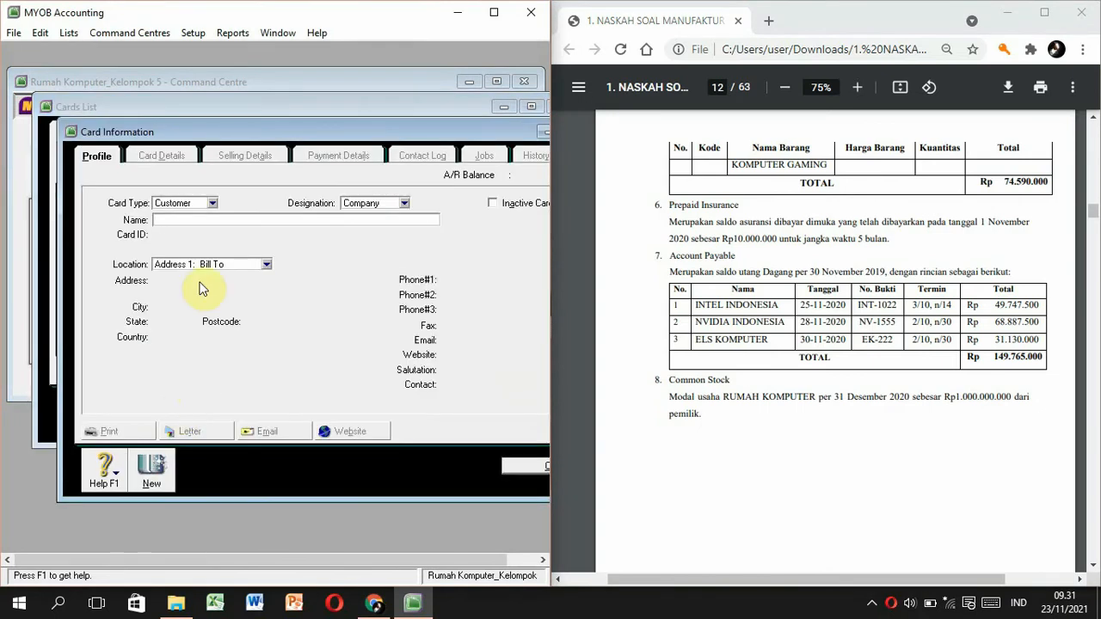
pyautogui.click(210, 203)
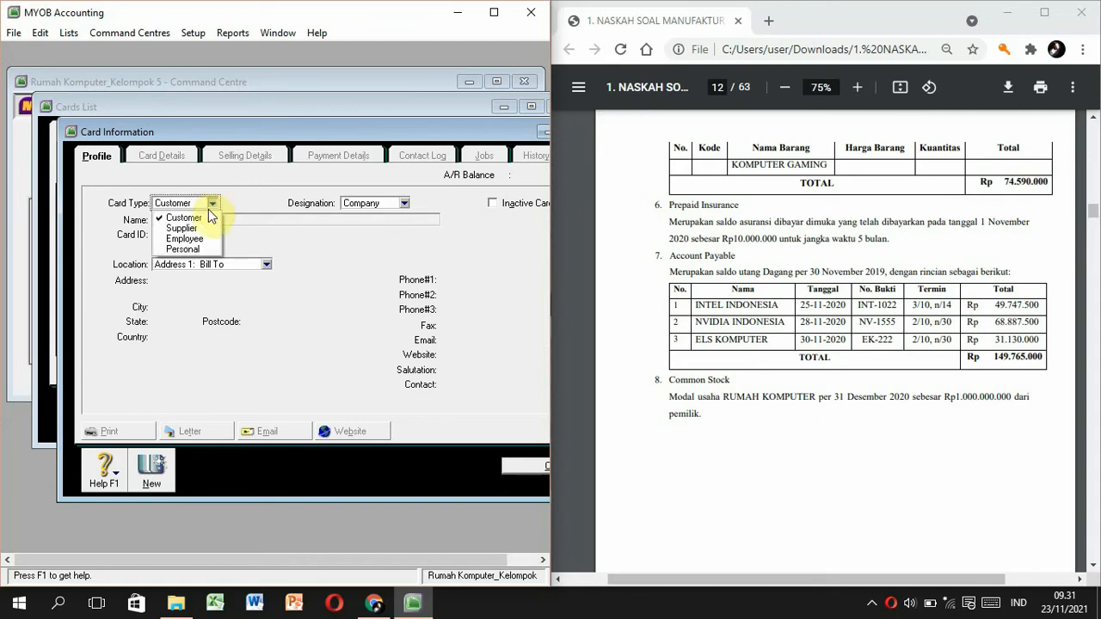
pyautogui.click(201, 227)
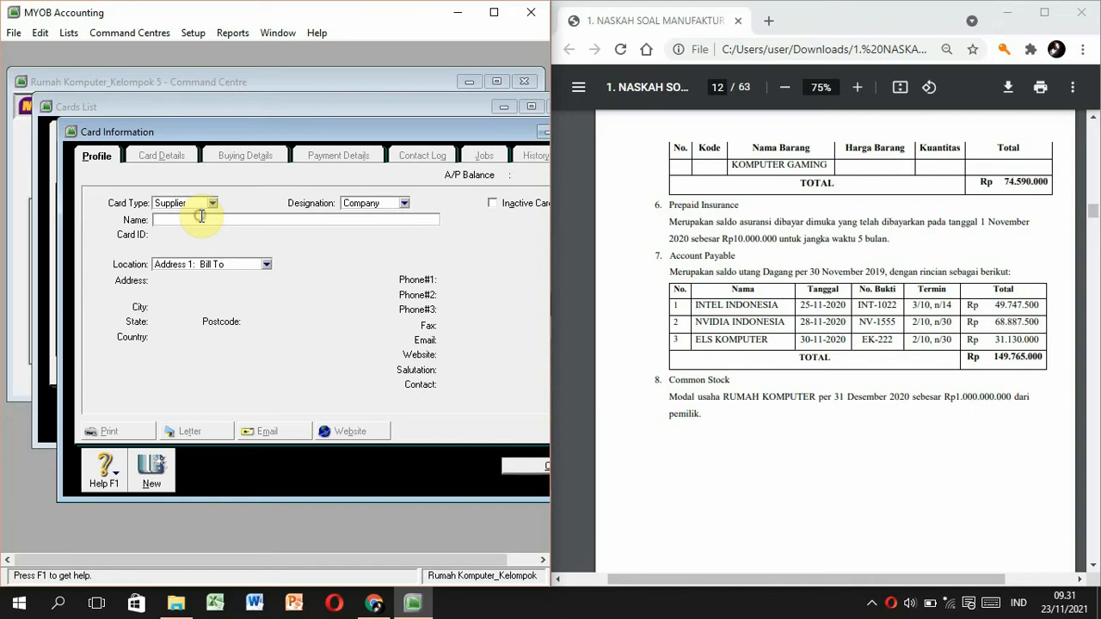
pyautogui.write('Intel indonesia')
pyautogui.press('Tab')
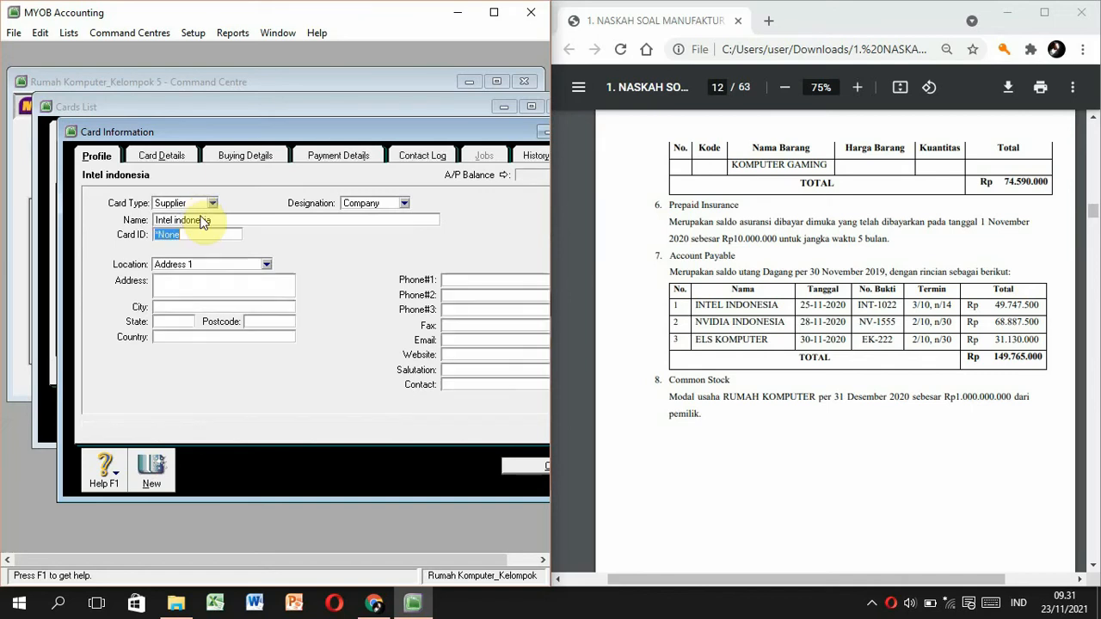
pyautogui.write('S001')
pyautogui.press('Tab')
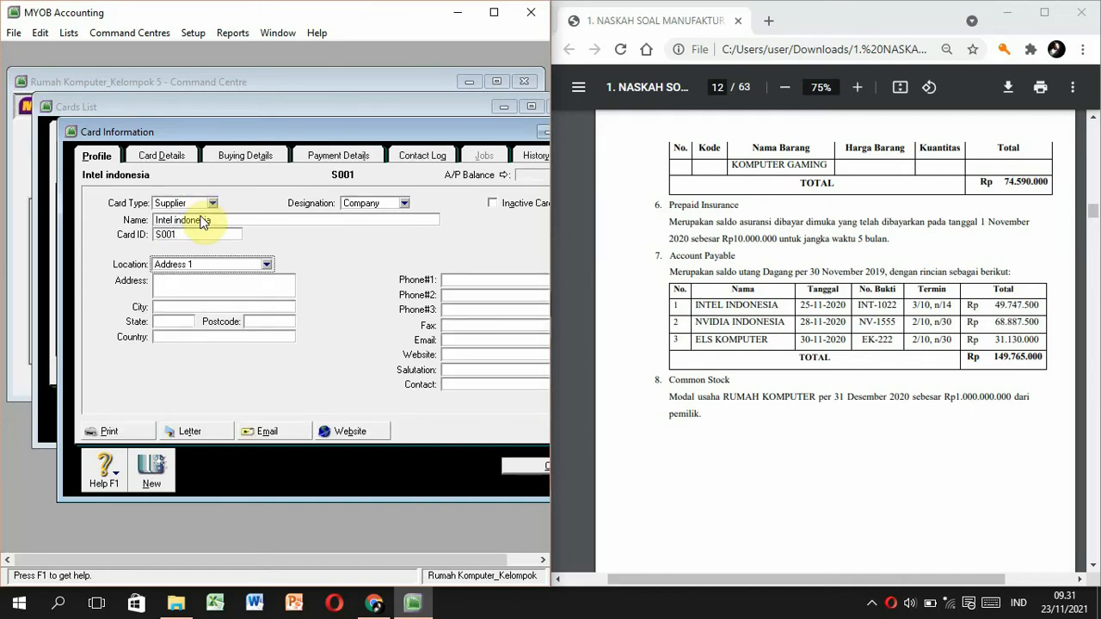
# Copy Intel Indonesia's Jakarta Pusat address and phone number from the PDF into the card.
pyautogui.click(196, 285)
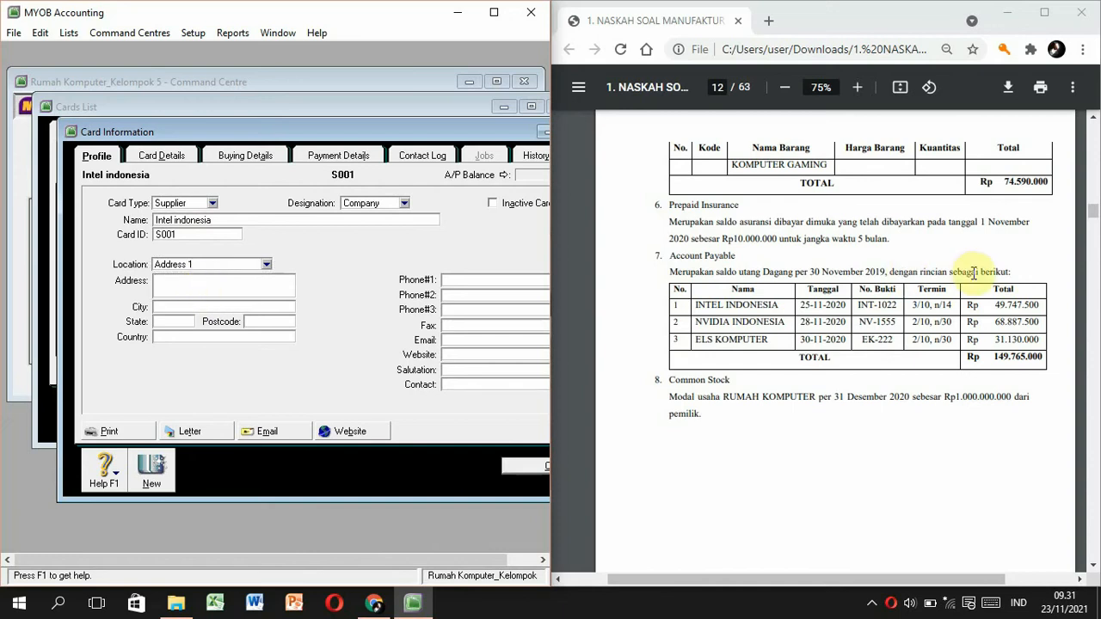
pyautogui.moveTo(1093, 208); pyautogui.dragTo(1091, 142)
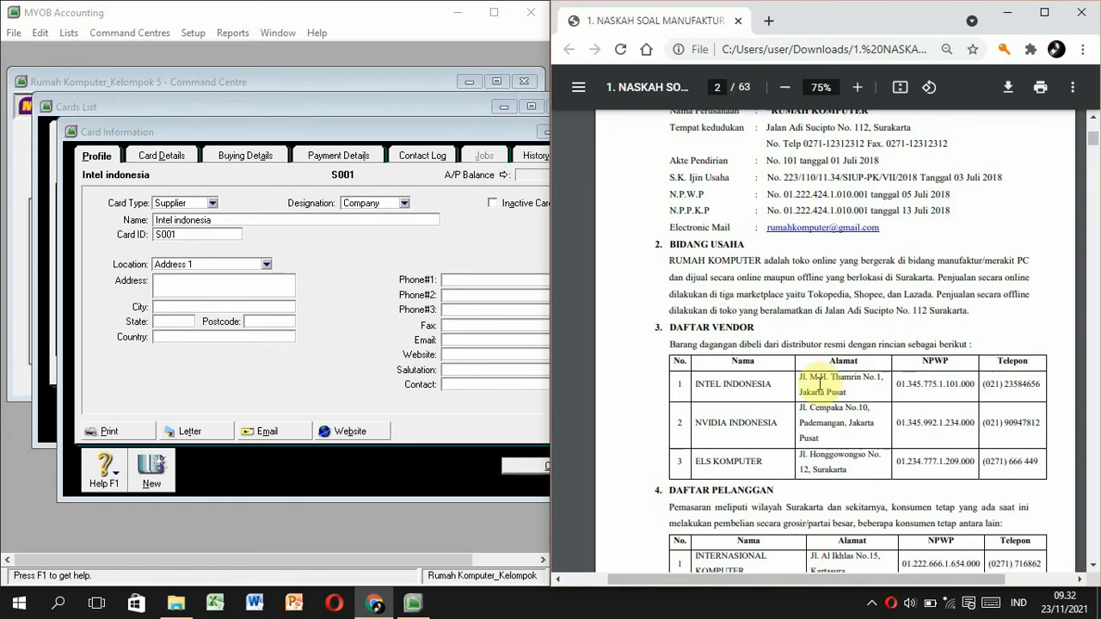
pyautogui.moveTo(798, 376); pyautogui.dragTo(847, 391)
pyautogui.hotkey('ctrl', 'c')
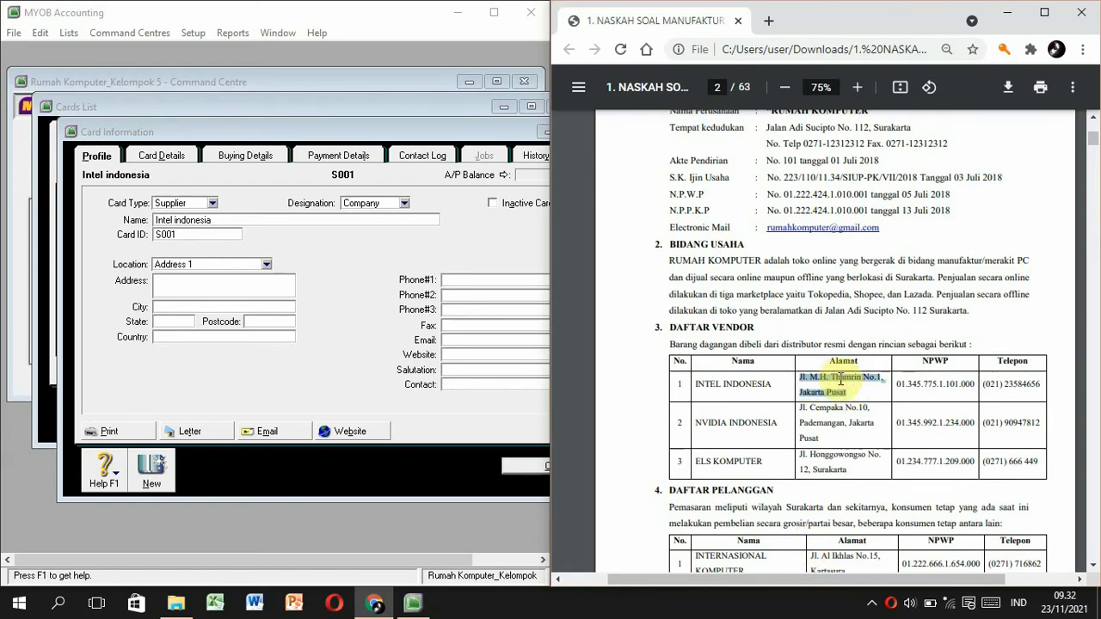
pyautogui.click(197, 277)
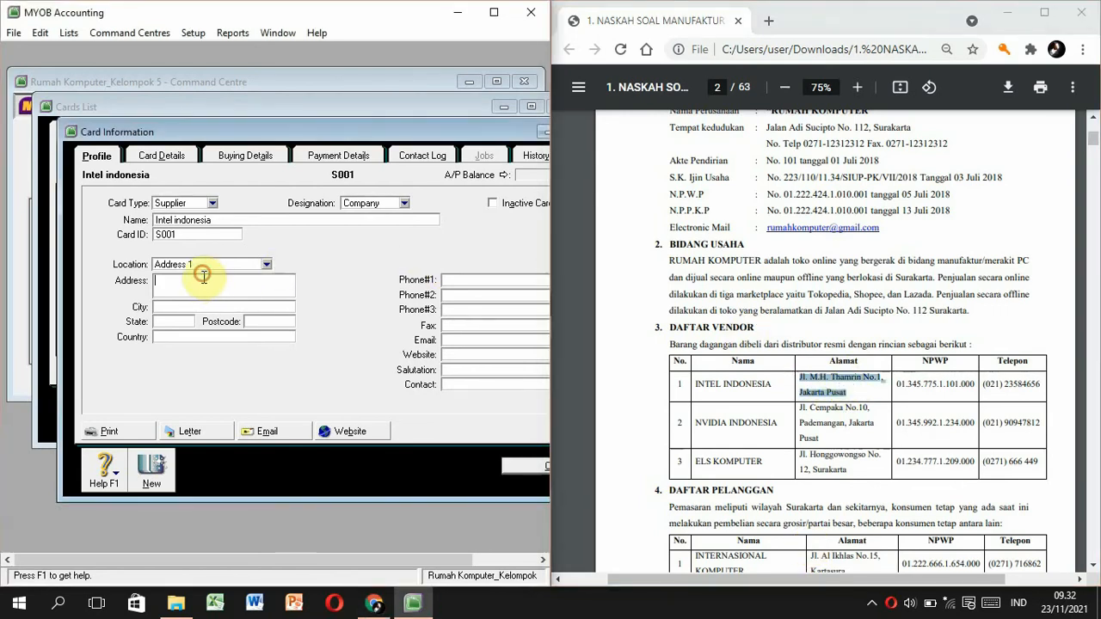
pyautogui.hotkey('ctrl', 'v')
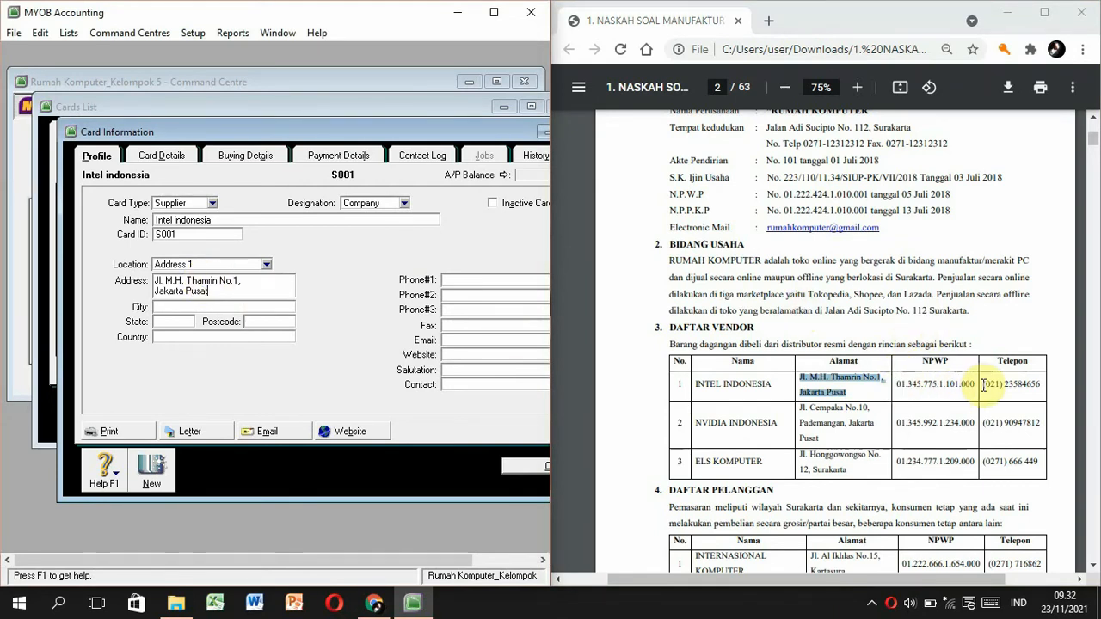
pyautogui.moveTo(983, 385); pyautogui.dragTo(1014, 384)
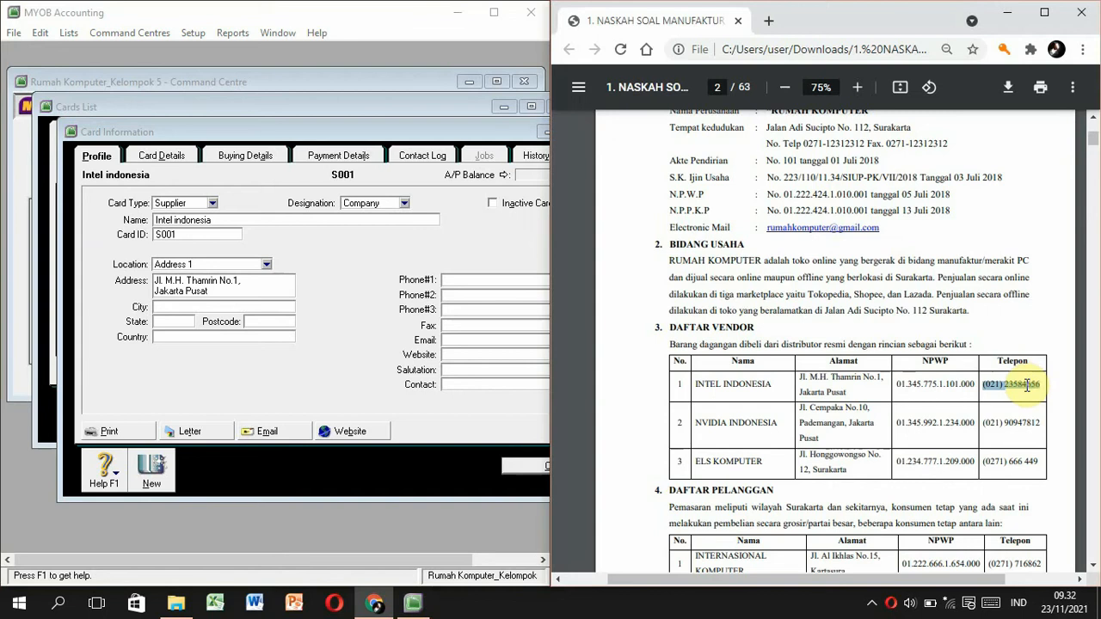
pyautogui.click(465, 280)
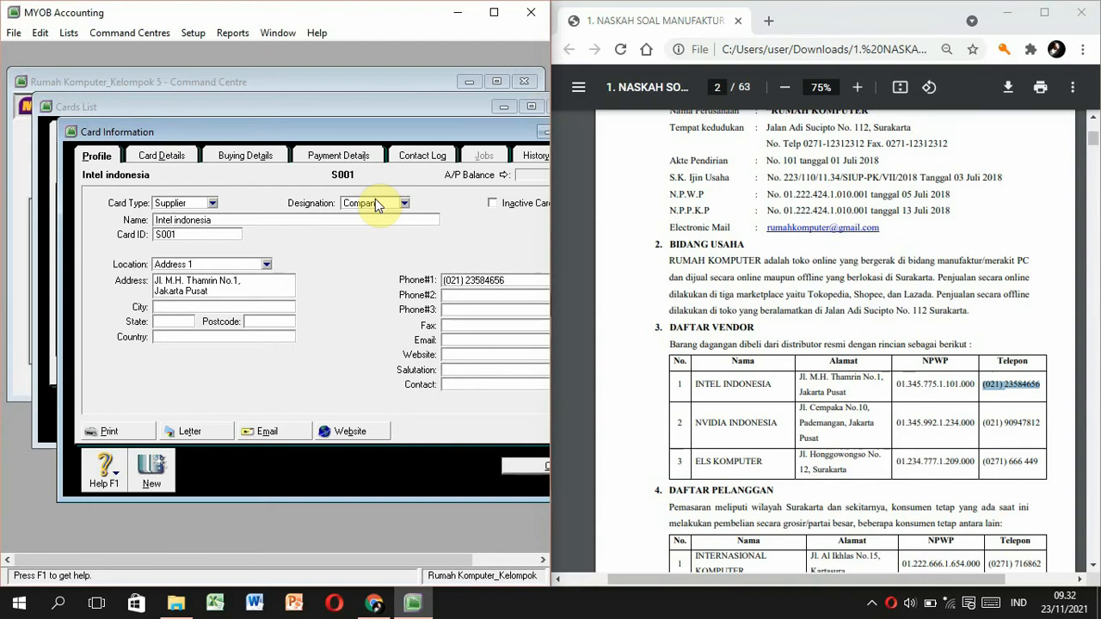
pyautogui.click(267, 155)
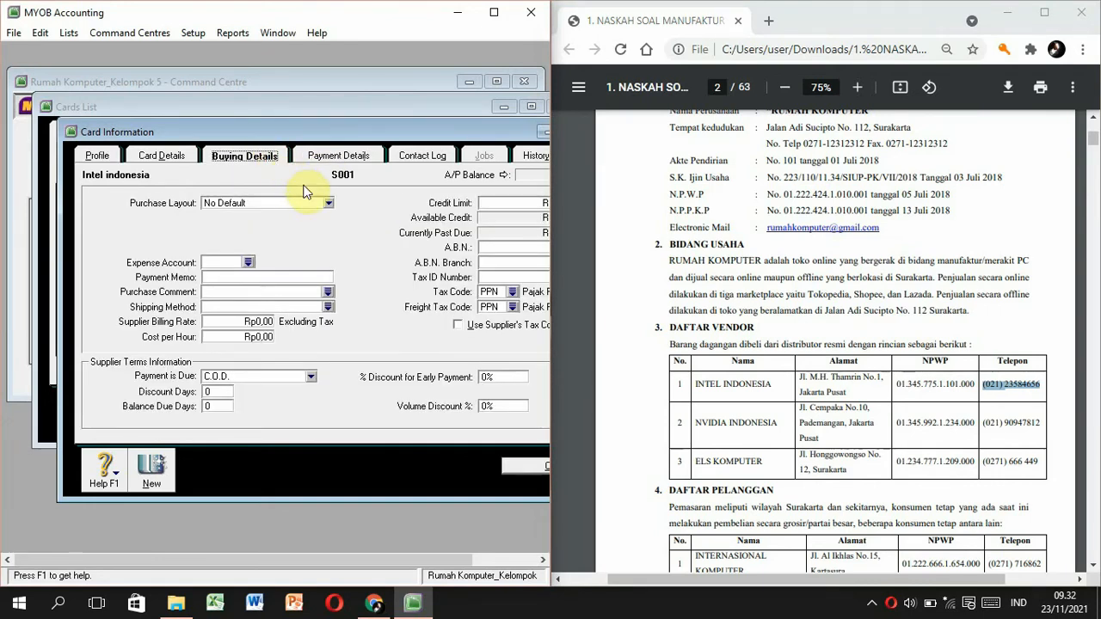
# Set Intel indonesia's purchase layout to Item, enter its tax ID number, and use freight tax code N-T.
pyautogui.click(329, 203)
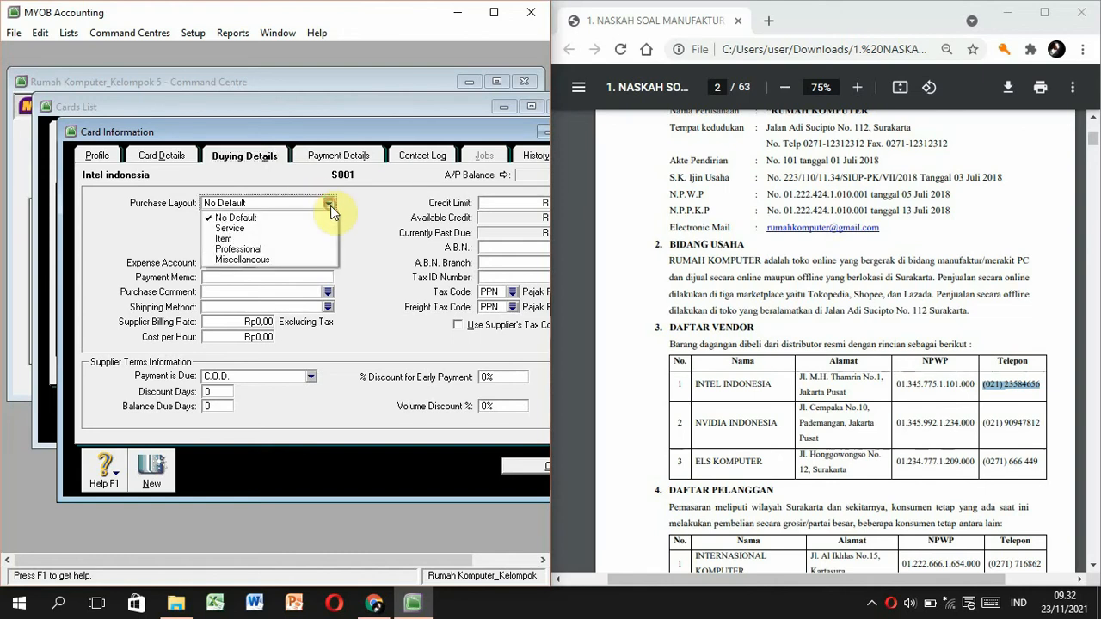
pyautogui.click(306, 242)
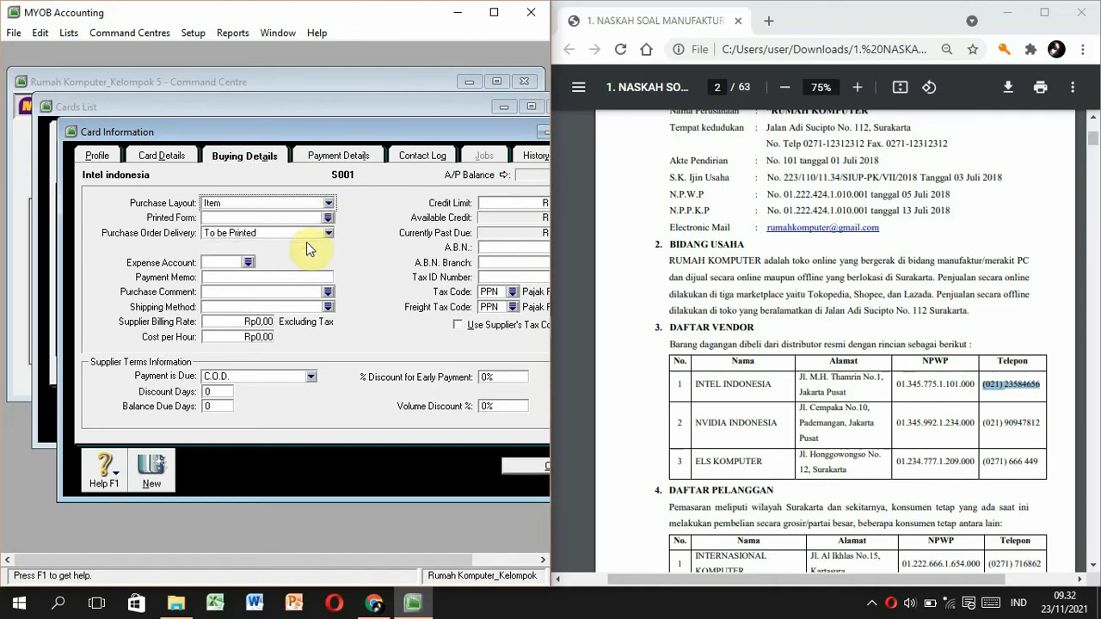
pyautogui.click(486, 277)
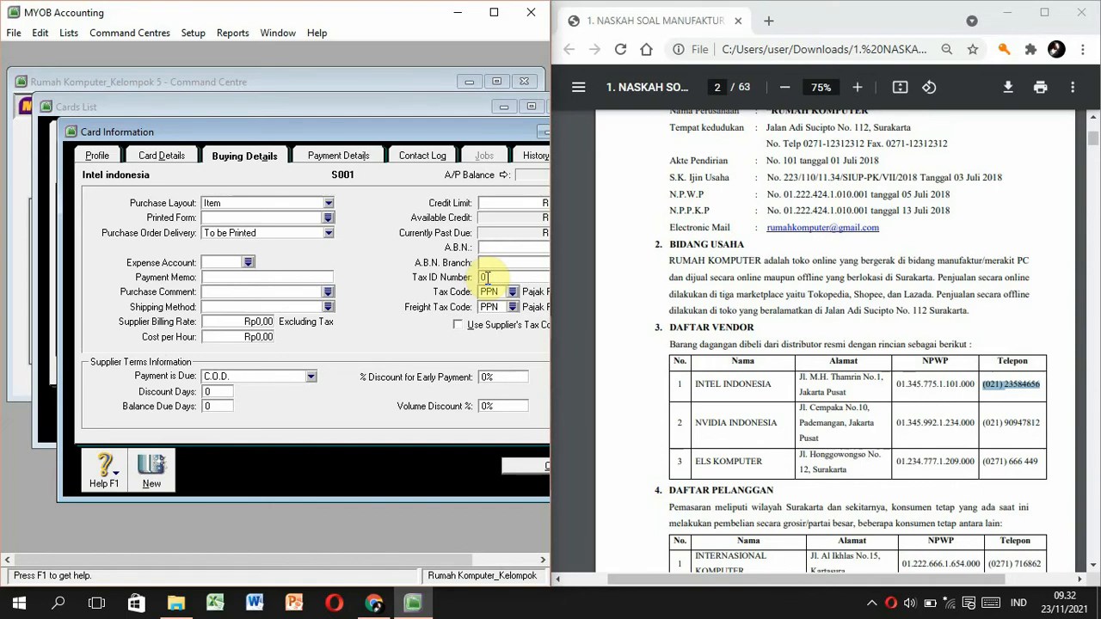
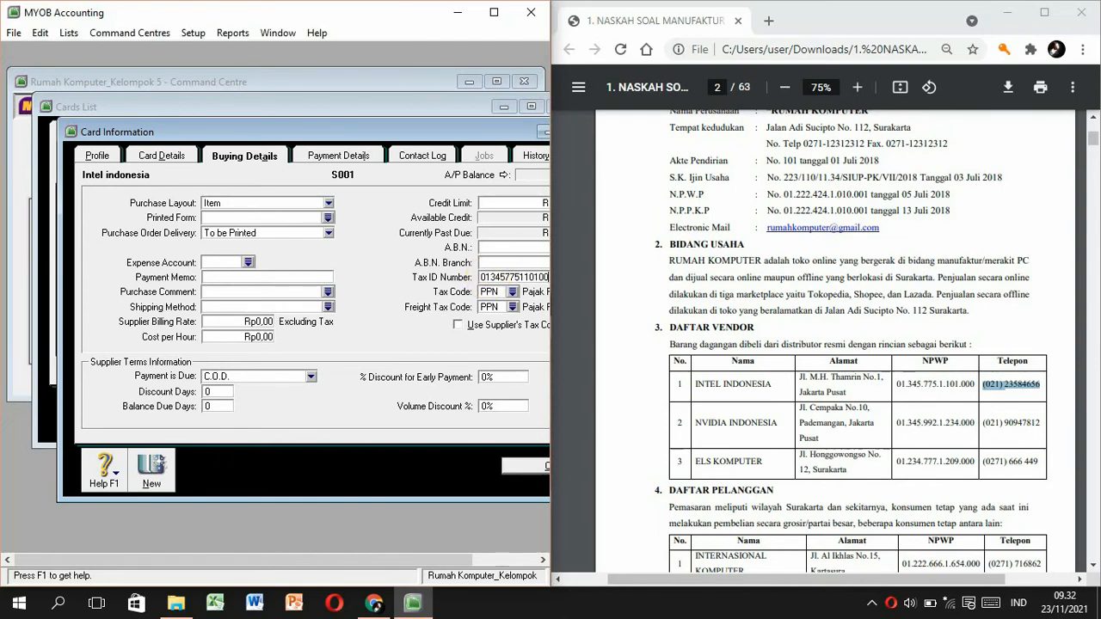
pyautogui.click(504, 307)
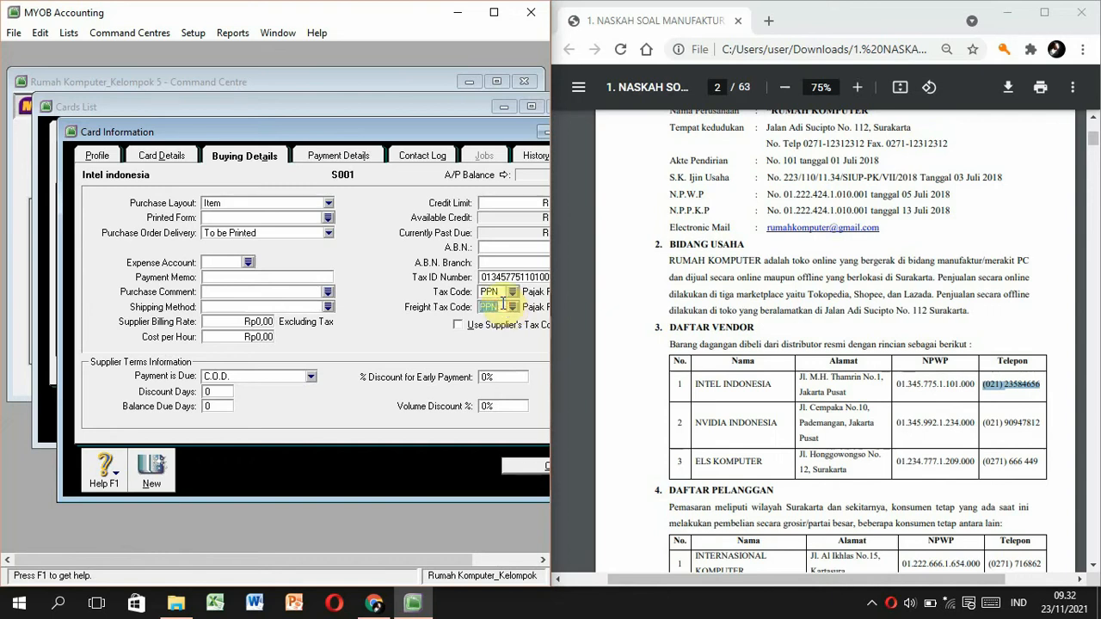
pyautogui.write('N-T')
pyautogui.press('Tab')
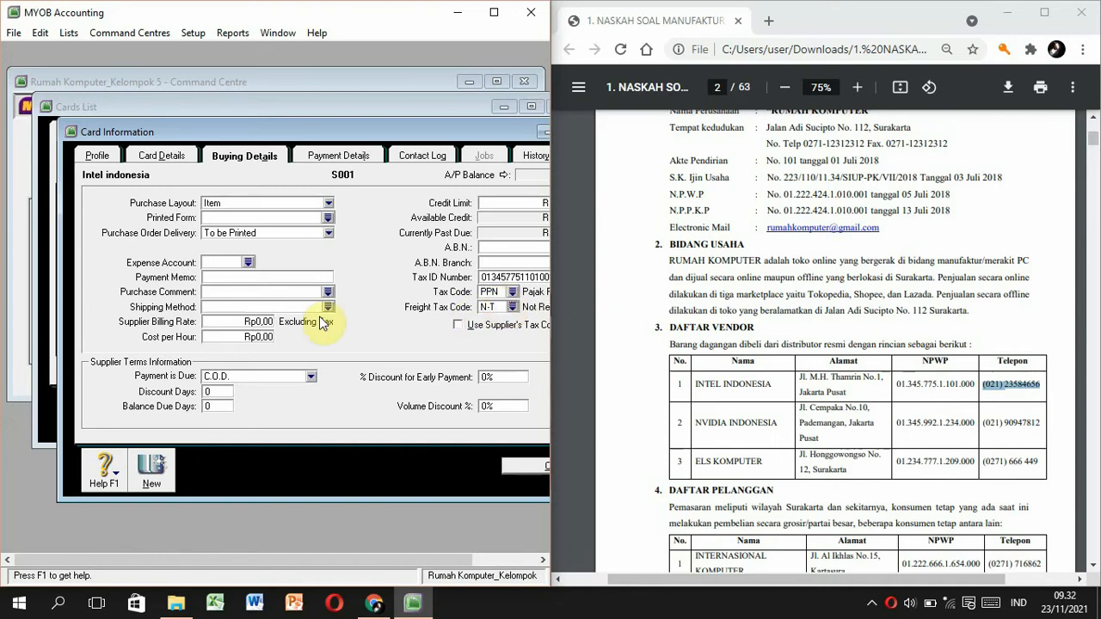
pyautogui.click(835, 410)
pyautogui.scroll(-15, 835, 411)
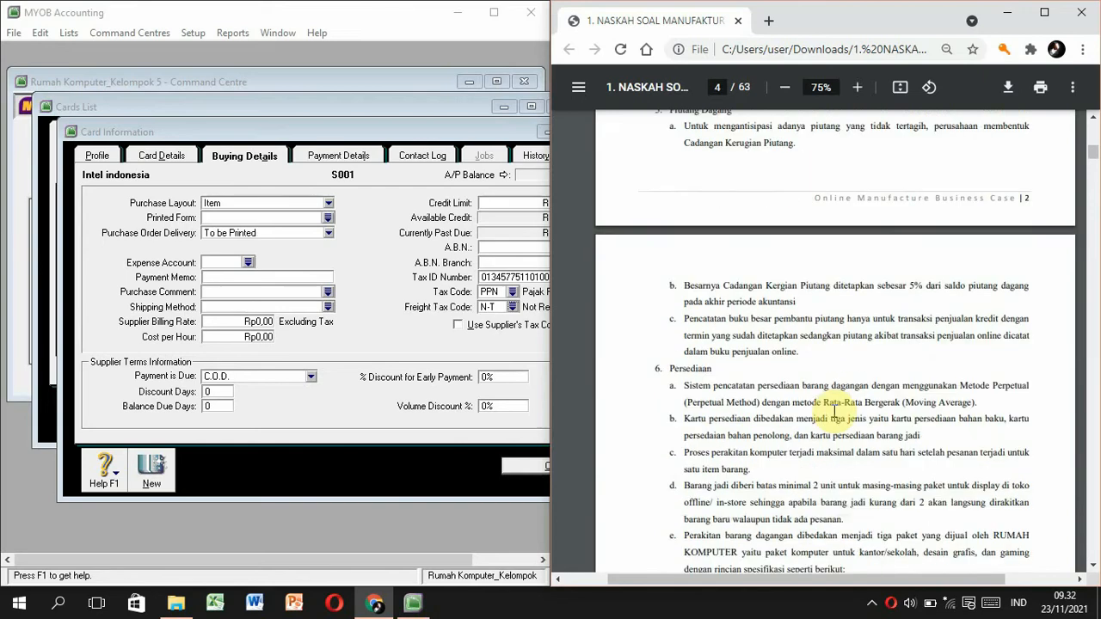
# Set Intel Indonesia's terms to due in a given number of days: 10 discount days, 14 balance days, 3% discount.
pyautogui.scroll(-7, 833, 411)
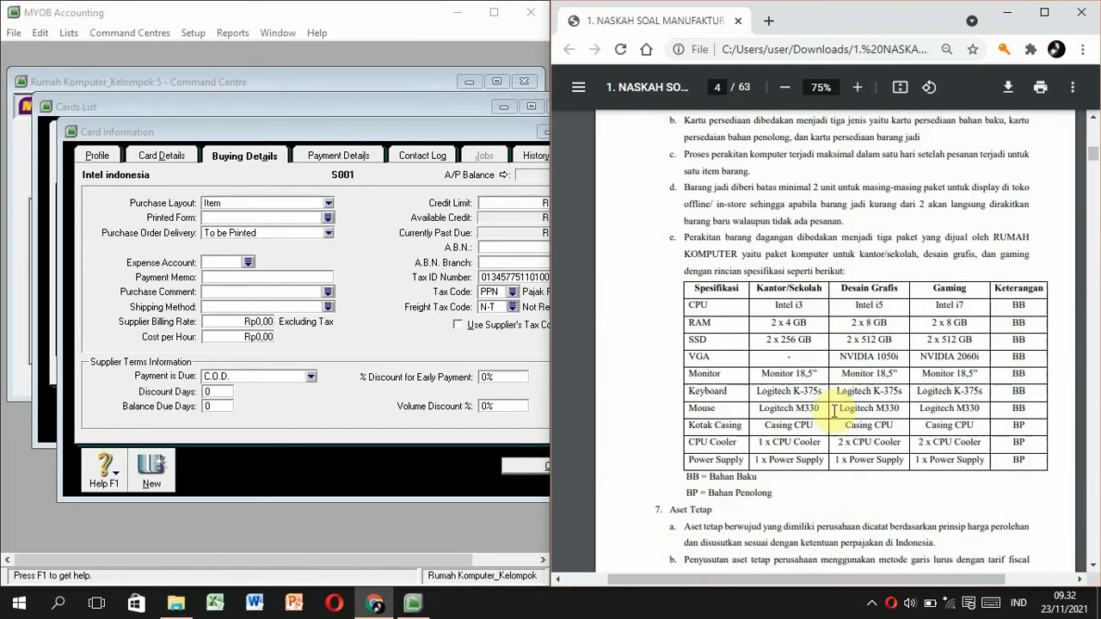
pyautogui.scroll(-8, 834, 412)
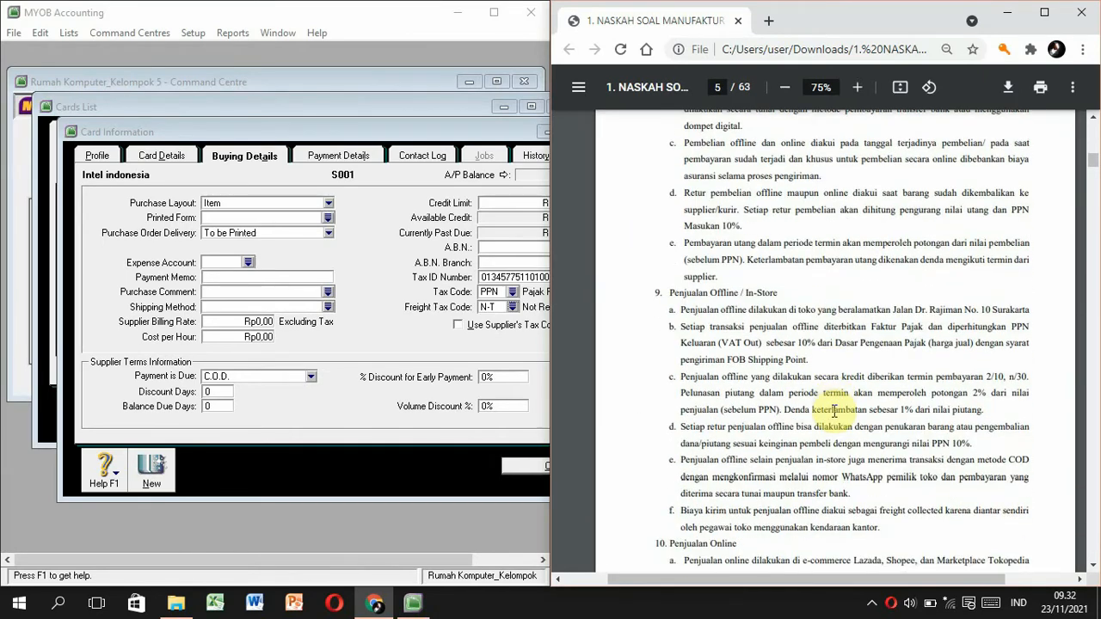
pyautogui.scroll(-10, 834, 412)
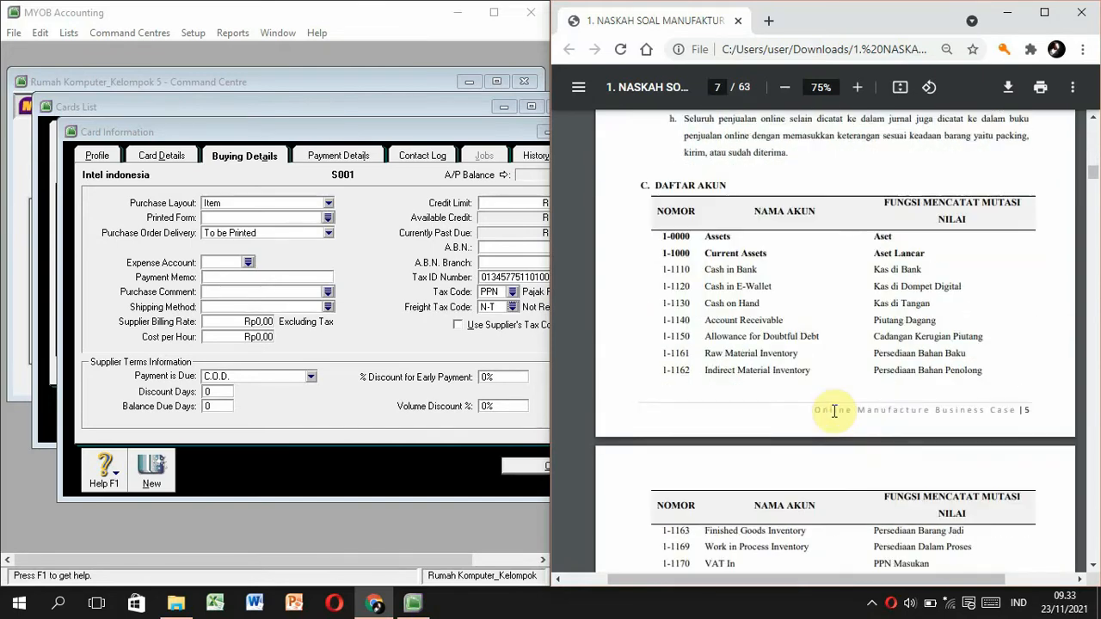
pyautogui.scroll(-10, 834, 412)
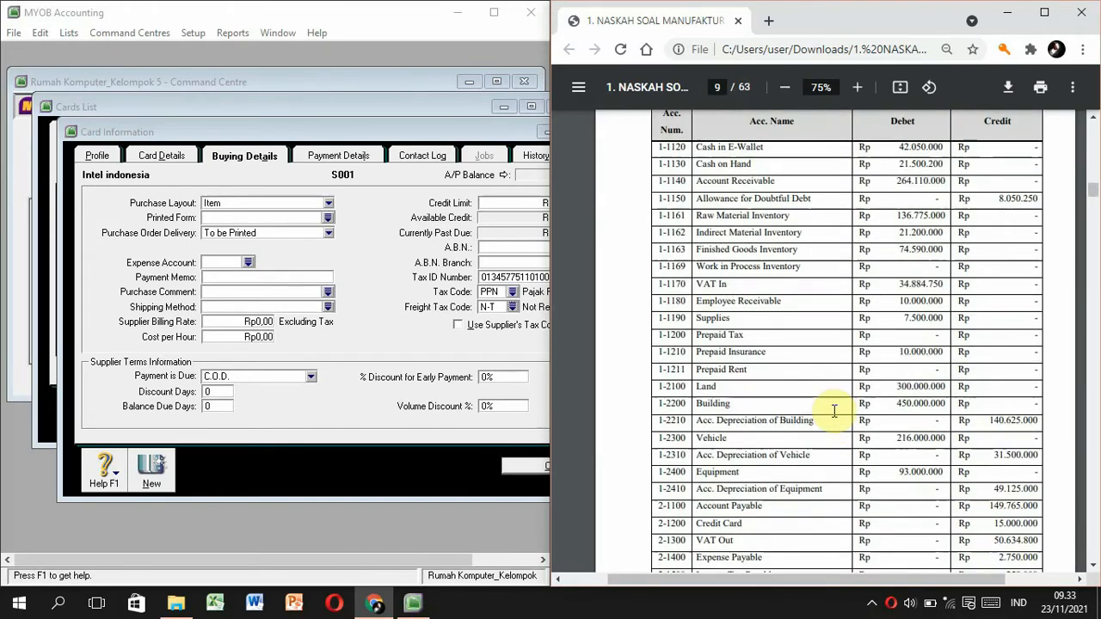
pyautogui.scroll(-10, 834, 412)
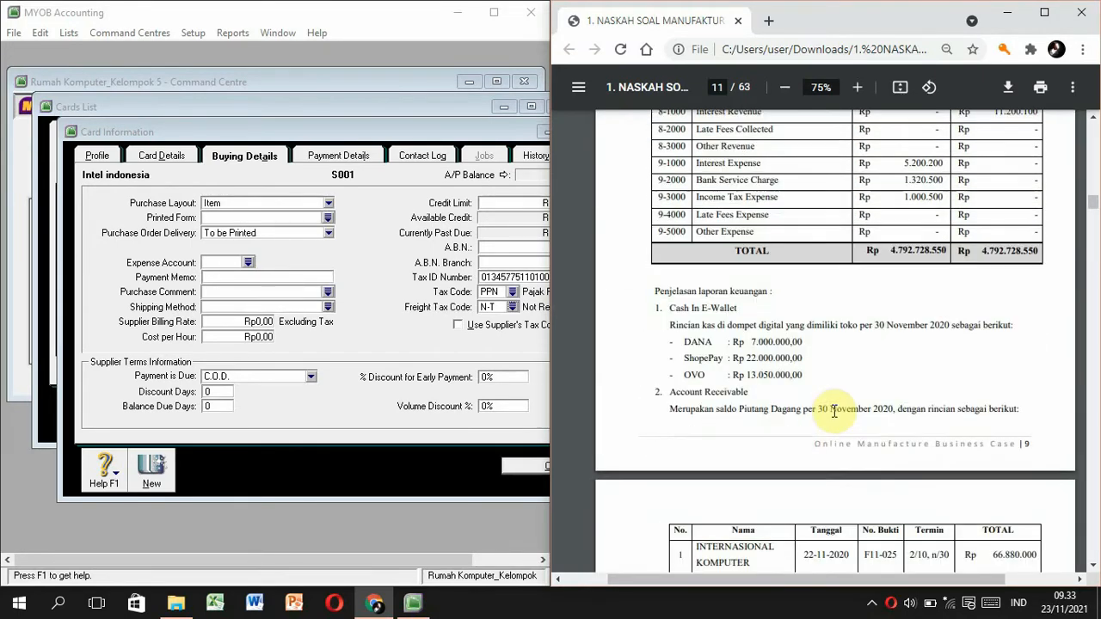
pyautogui.scroll(-5, 834, 412)
pyautogui.scroll(2, 834, 412)
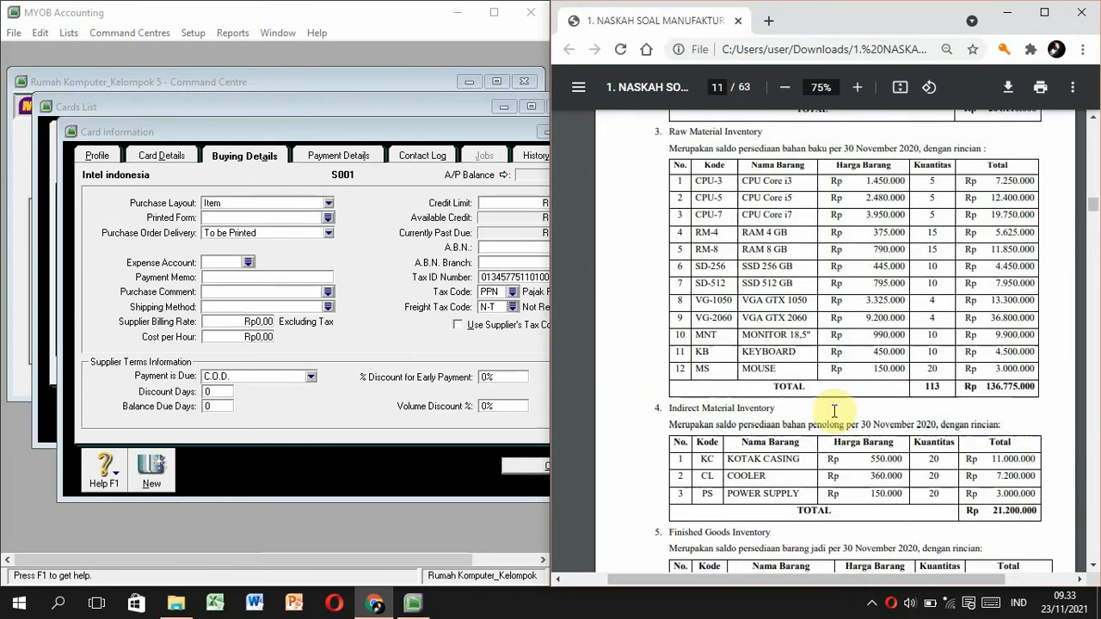
pyautogui.scroll(-5, 833, 411)
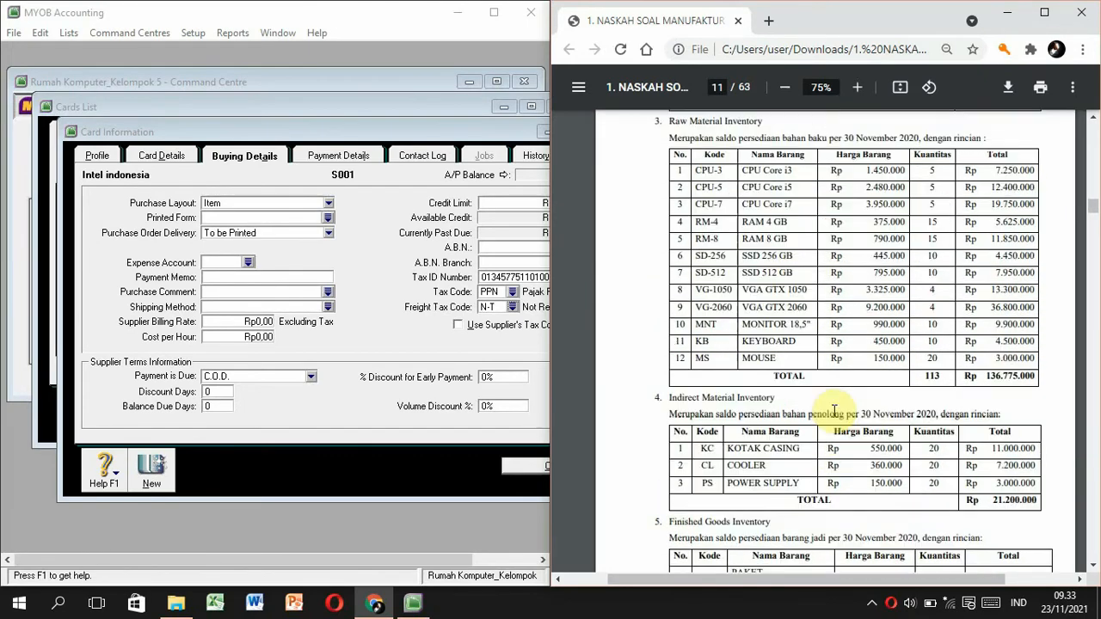
pyautogui.scroll(-1, 833, 412)
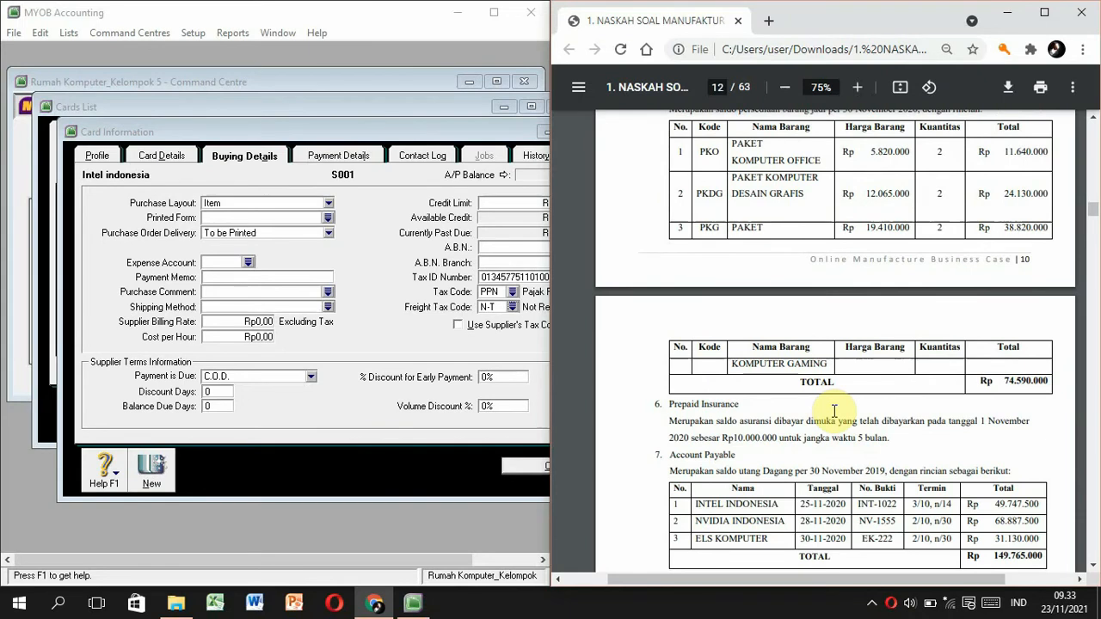
pyautogui.scroll(-1, 833, 412)
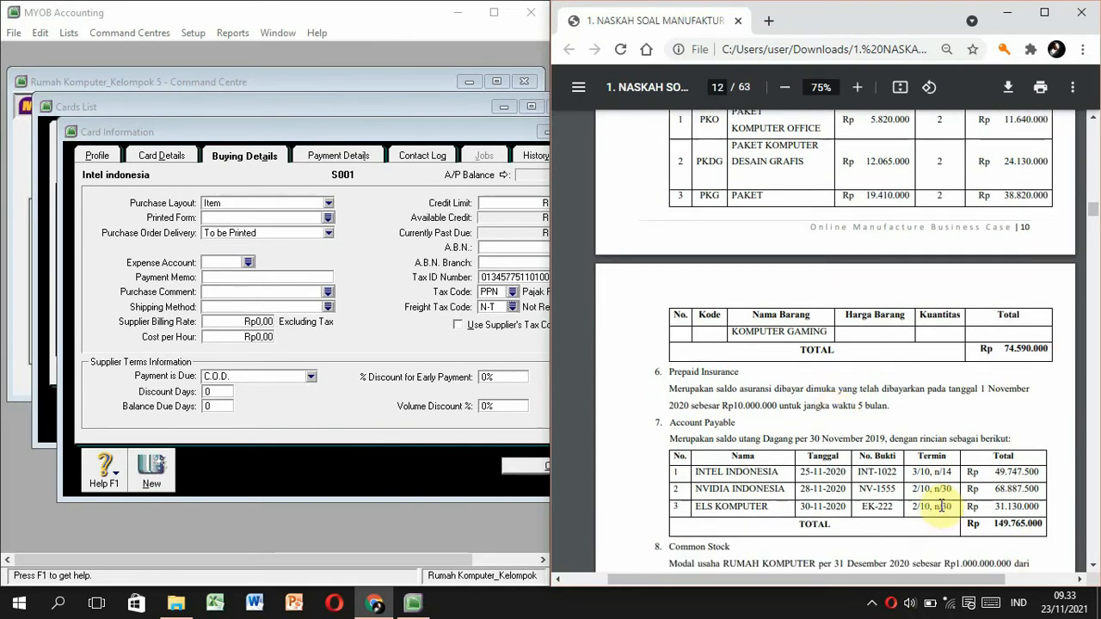
pyautogui.click(310, 377)
pyautogui.click(276, 413)
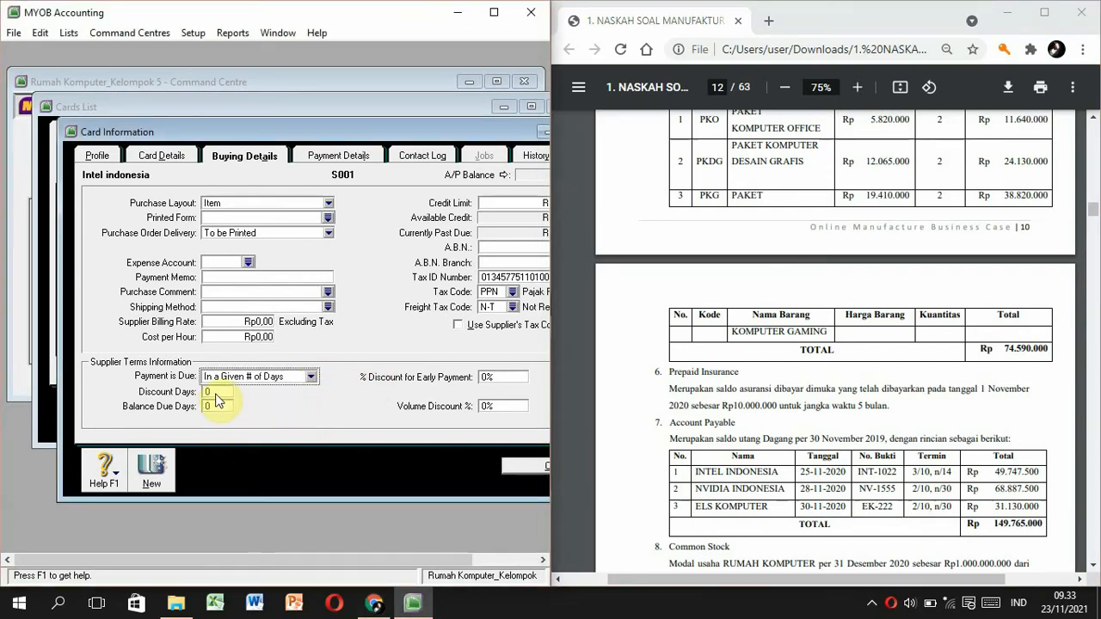
pyautogui.click(217, 391)
pyautogui.write('10')
pyautogui.click(217, 405)
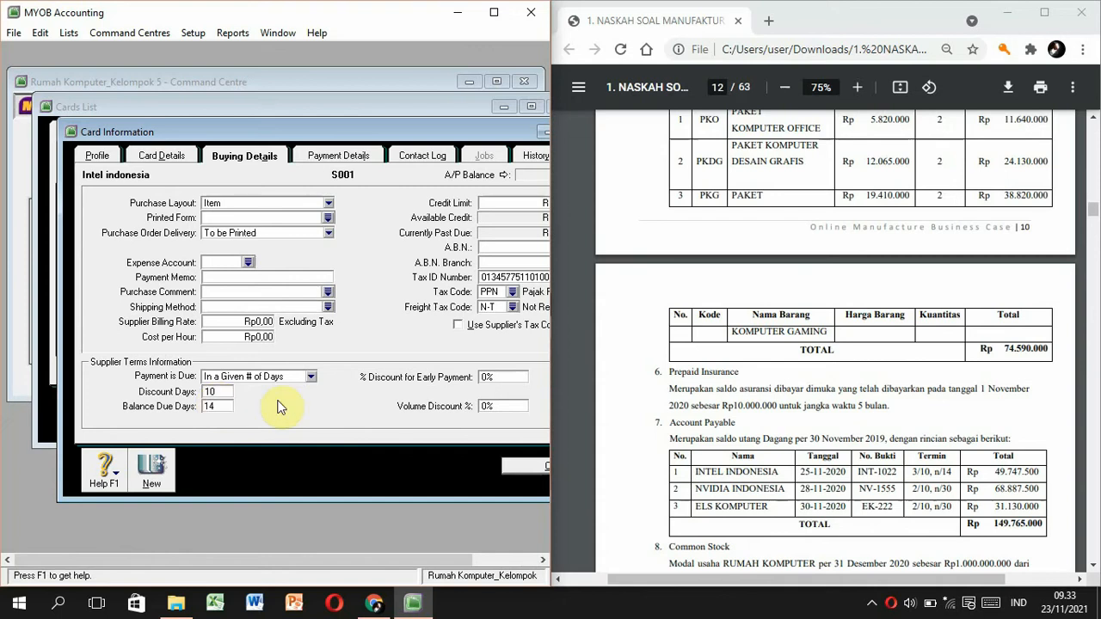
pyautogui.click(486, 378)
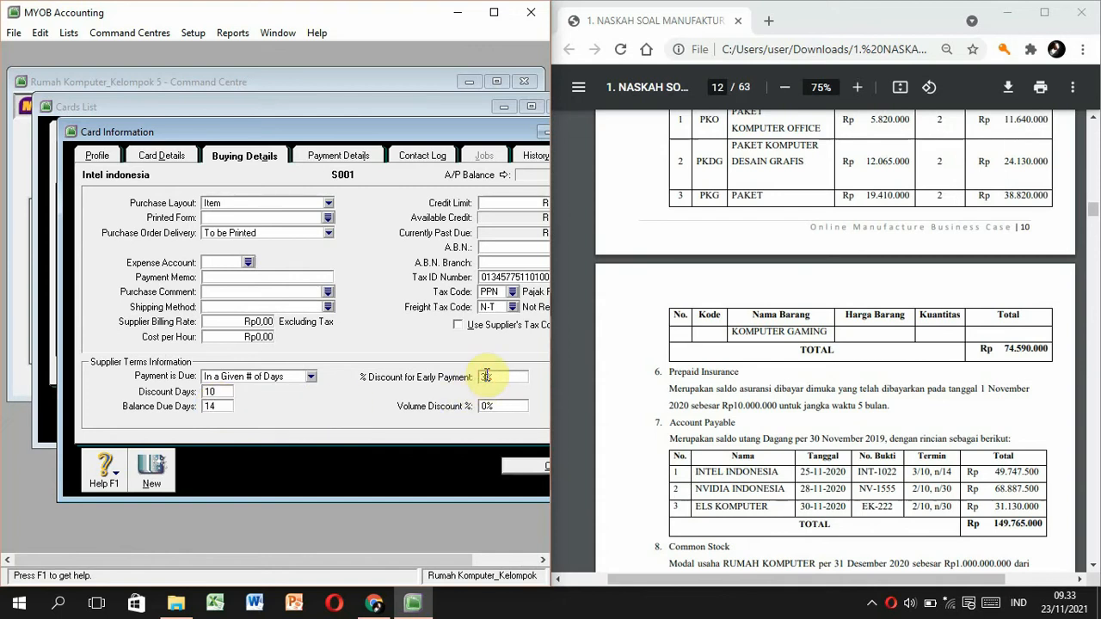
# Save Intel Indonesia's card and start a new card named Nvidia Indonesia with ID S002.
pyautogui.click(515, 465)
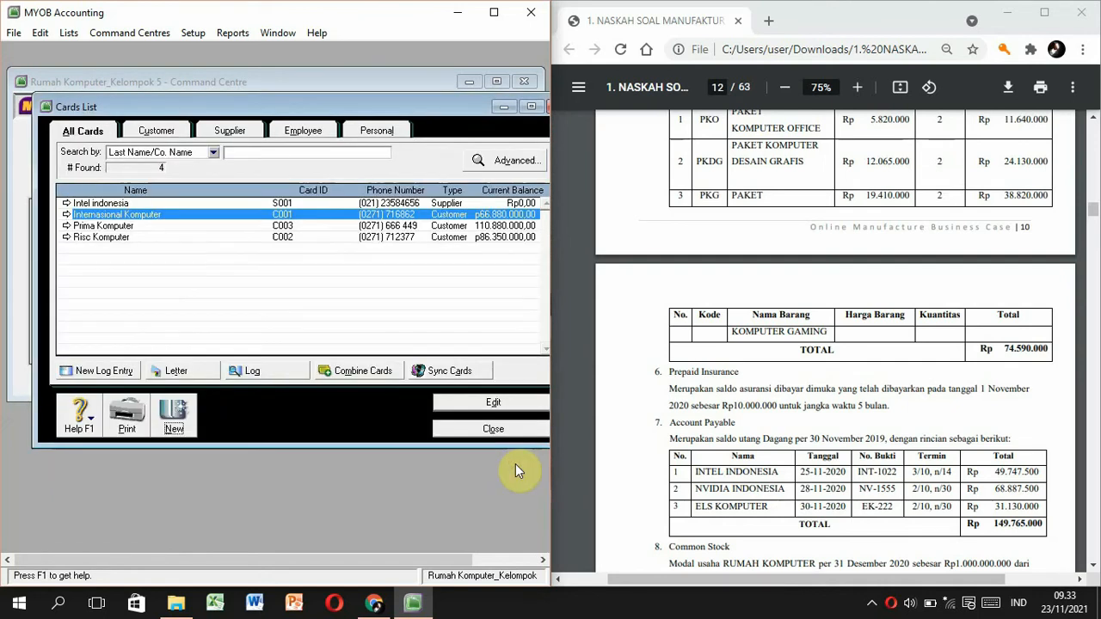
pyautogui.click(174, 420)
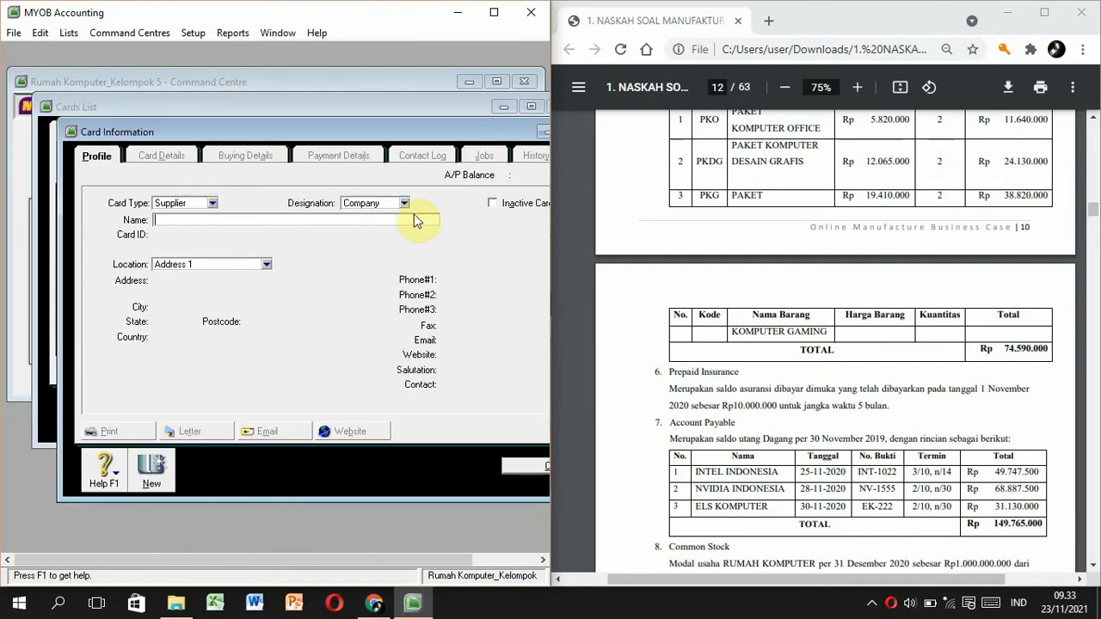
pyautogui.write('Nvidia Indonesia')
pyautogui.press('Tab')
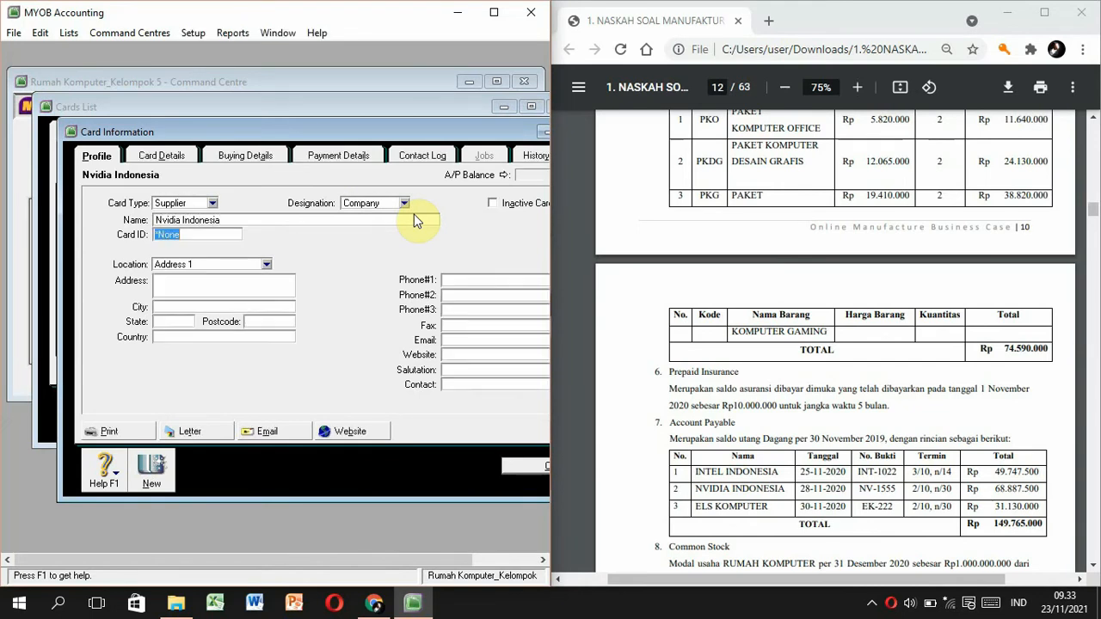
pyautogui.write('S002')
pyautogui.press('Tab')
pyautogui.press('Tab')
# Copy Nvidia Indonesia's Jakarta Pusat address and phone number from the PDF into the card.
pyautogui.moveTo(1091, 206); pyautogui.dragTo(1086, 145)
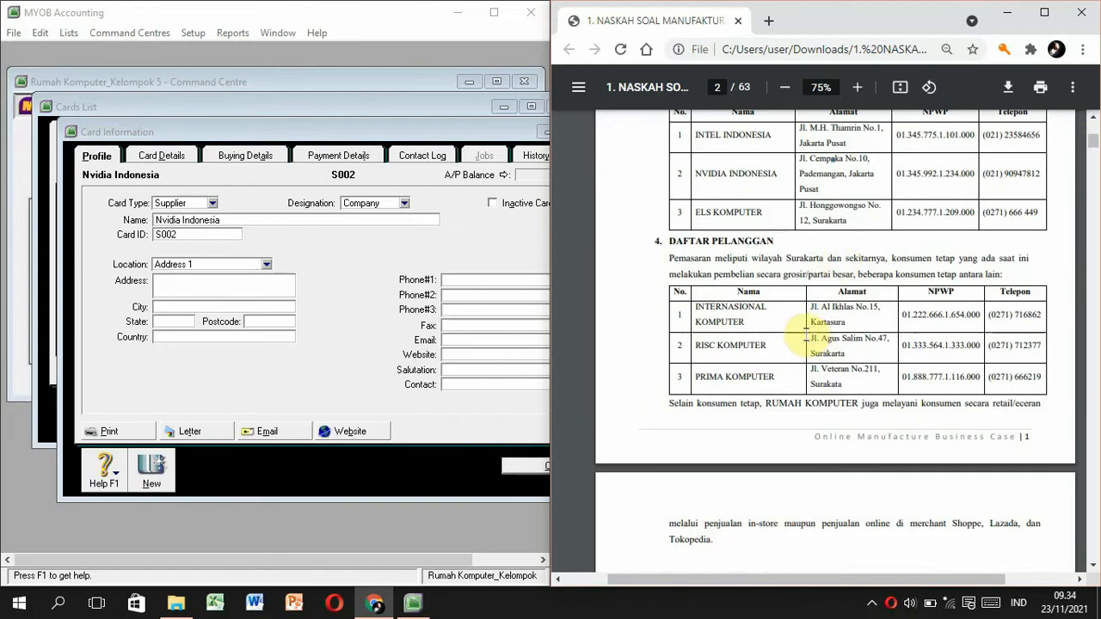
pyautogui.moveTo(800, 158); pyautogui.dragTo(810, 174)
pyautogui.hotkey('ctrl', 'c')
pyautogui.click(167, 279)
pyautogui.hotkey('ctrl', 'v')
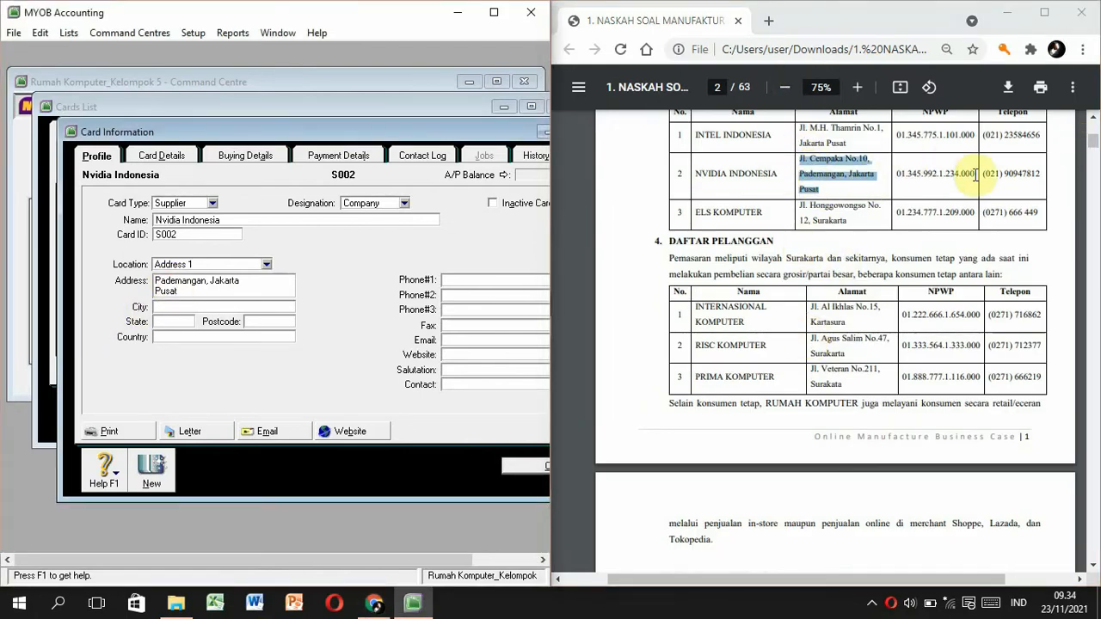
pyautogui.moveTo(985, 172); pyautogui.dragTo(1047, 169)
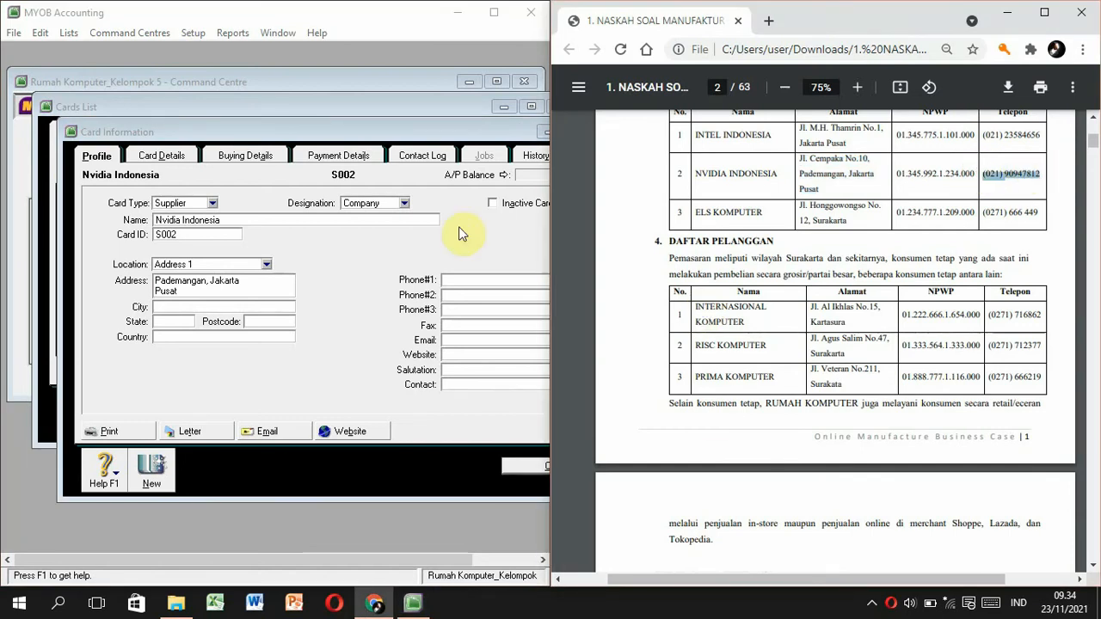
pyautogui.click(469, 280)
pyautogui.hotkey('ctrl', 'v')
pyautogui.click(245, 156)
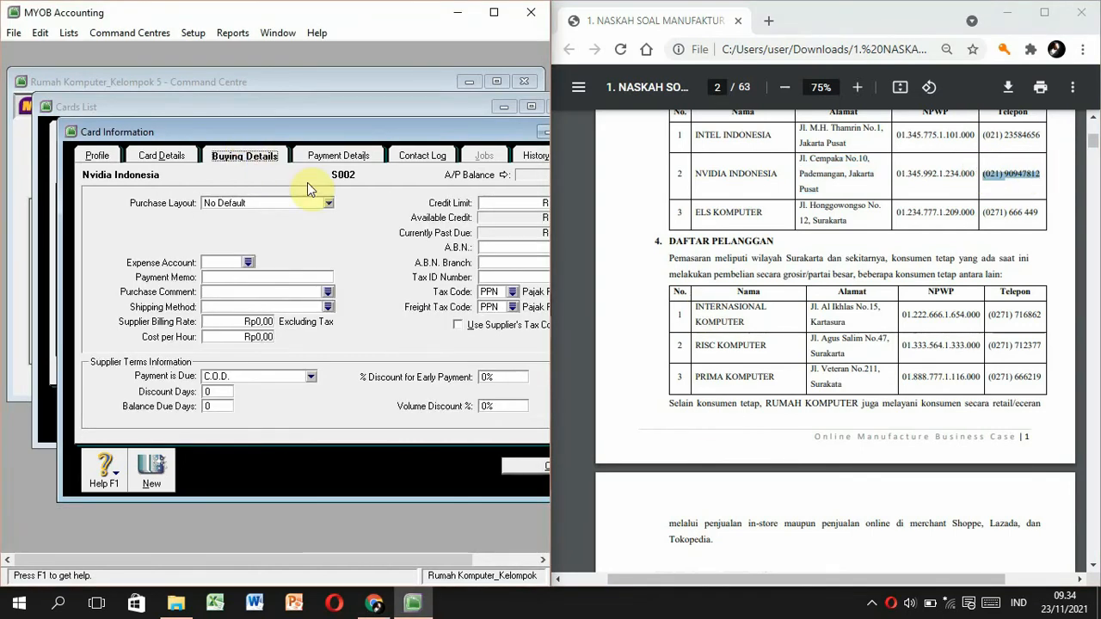
# Set Nvidia Indonesia's purchase layout to Item and enter its tax ID number.
pyautogui.click(328, 203)
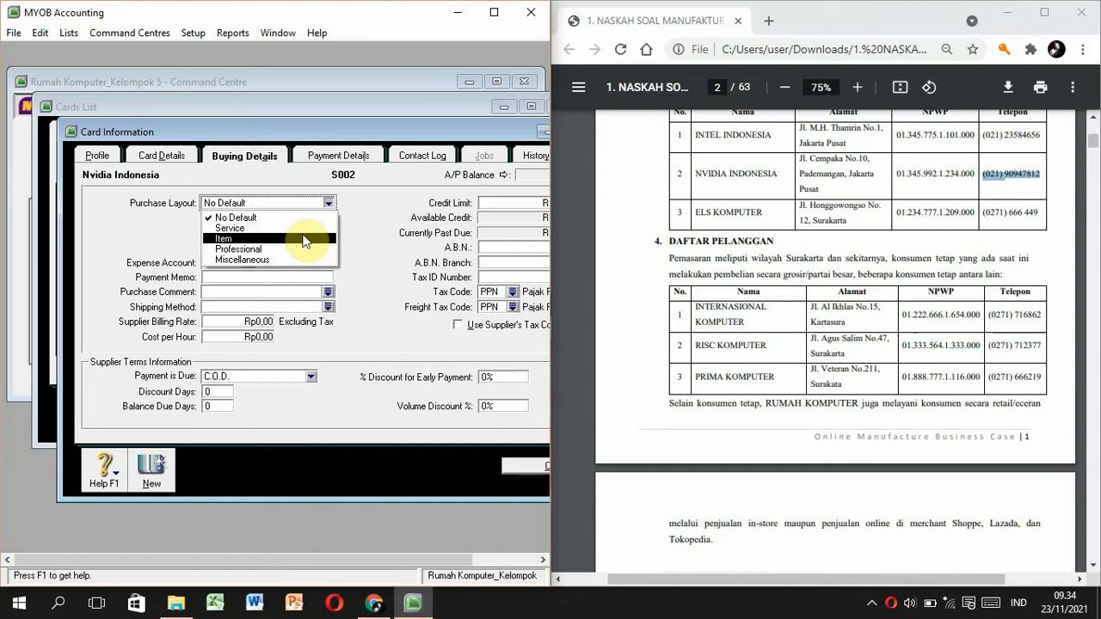
pyautogui.click(265, 219)
pyautogui.click(94, 156)
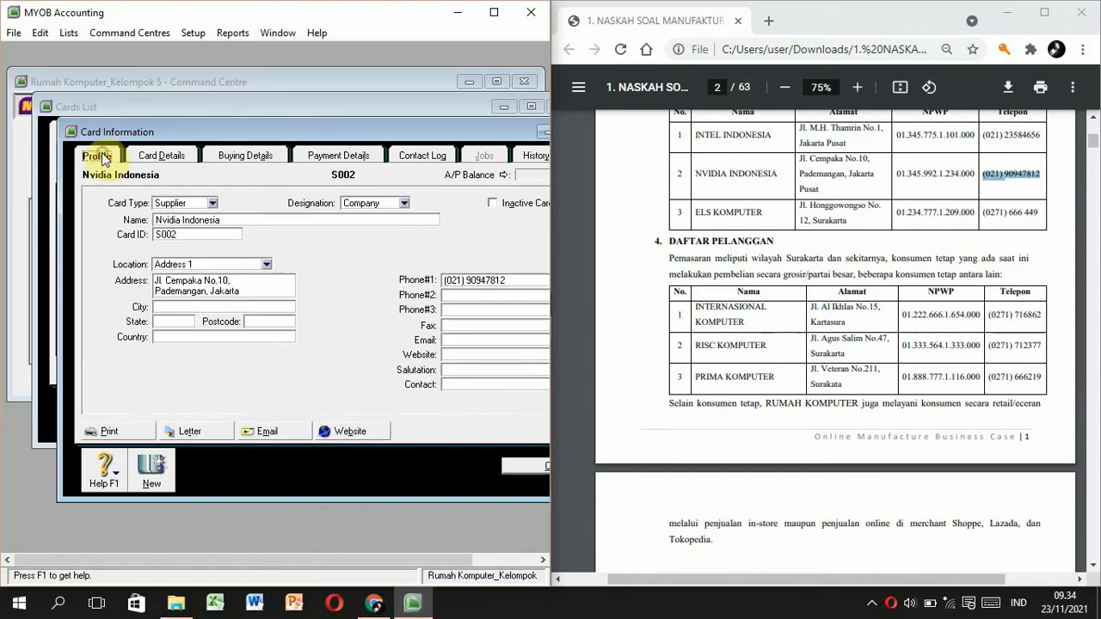
pyautogui.click(241, 156)
pyautogui.click(327, 203)
pyautogui.click(258, 247)
pyautogui.click(486, 277)
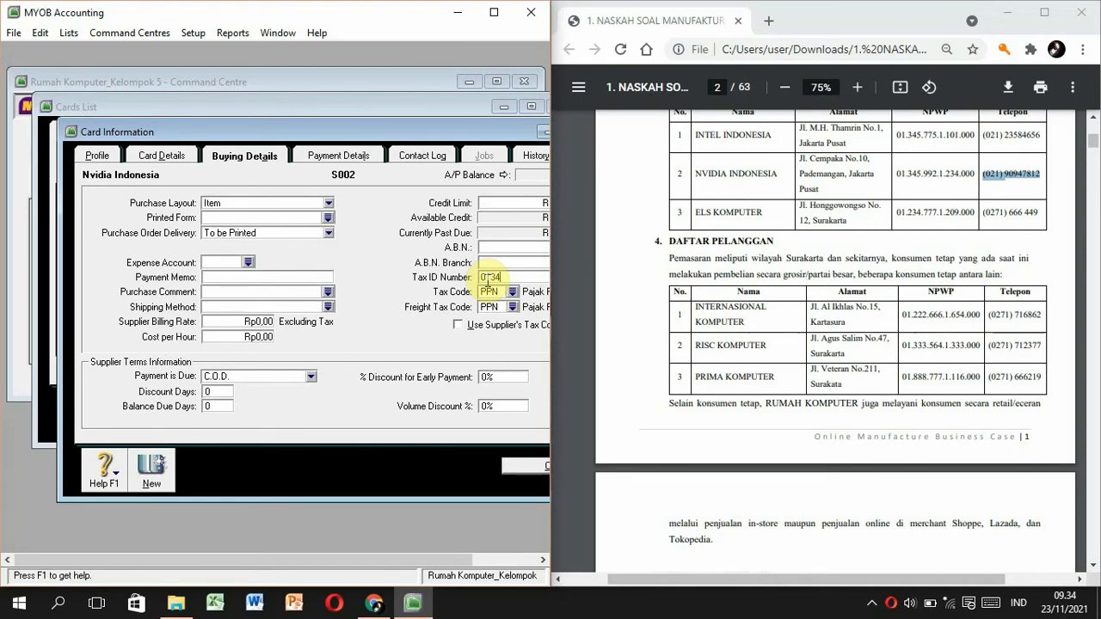
# Set the freight tax code to N-T and make payment due in a given number of days.
pyautogui.click(497, 307)
pyautogui.write('N')
pyautogui.press('Tab')
pyautogui.click(311, 376)
pyautogui.click(283, 415)
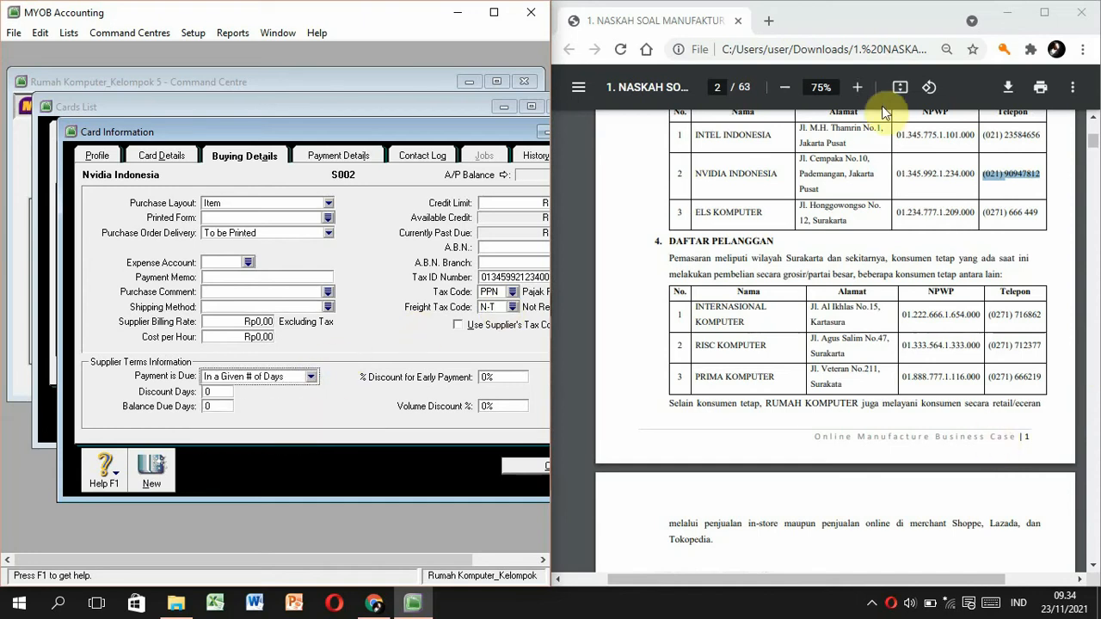
# Enter 10 discount days and 30 balance-due days, then save Nvidia Indonesia's card.
pyautogui.click(718, 87)
pyautogui.write('12')
pyautogui.press('Return')
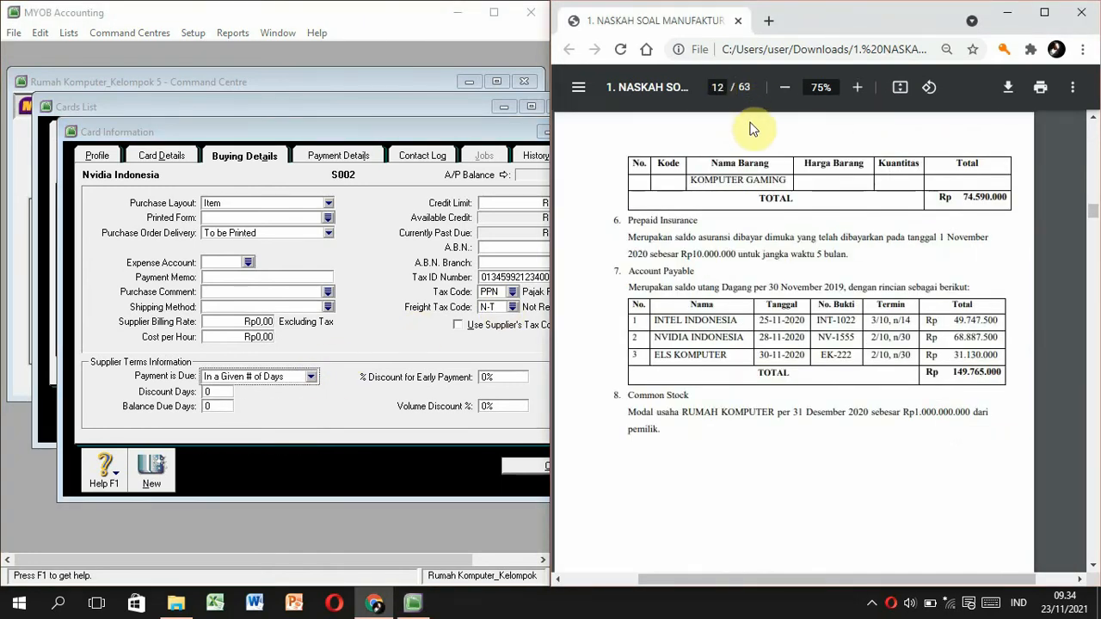
pyautogui.click(217, 392)
pyautogui.write('10')
pyautogui.press('Tab')
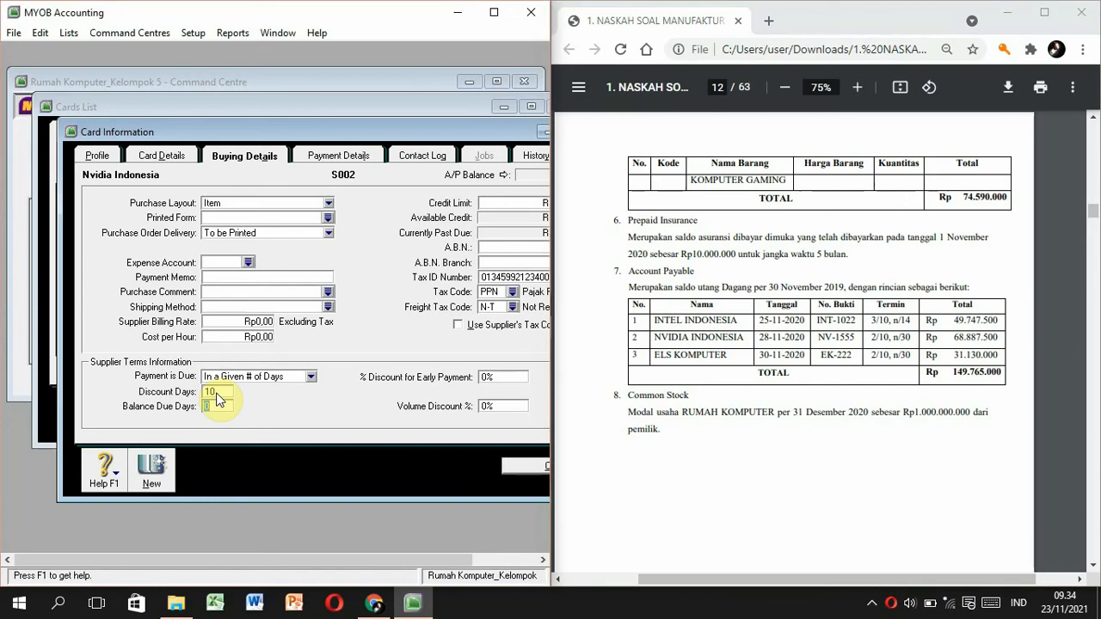
pyautogui.write('30')
pyautogui.press('Tab')
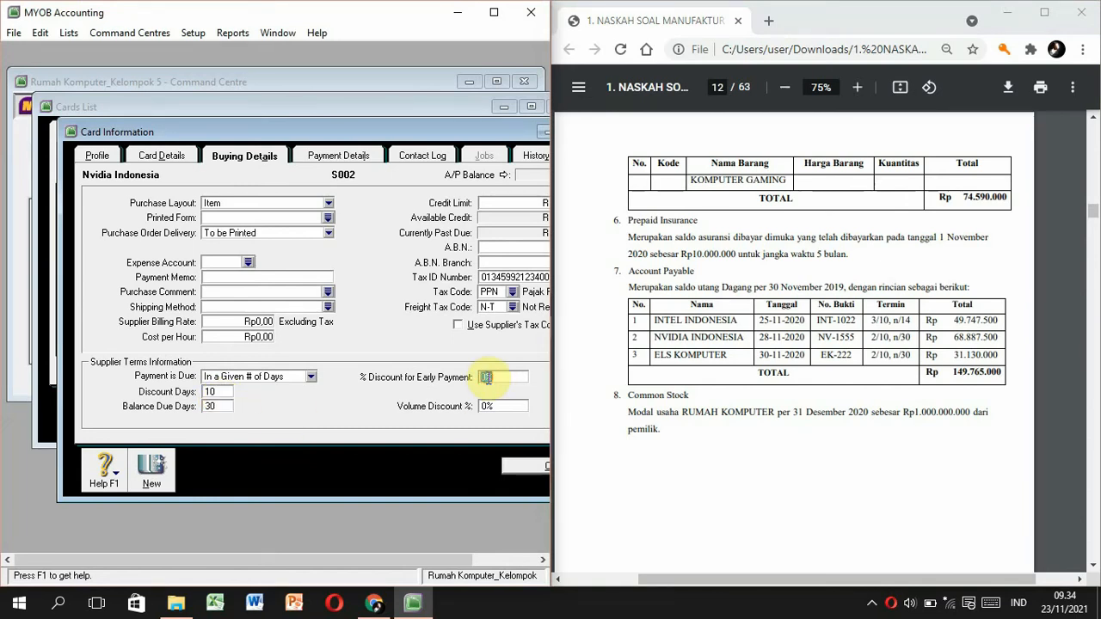
pyautogui.click(524, 463)
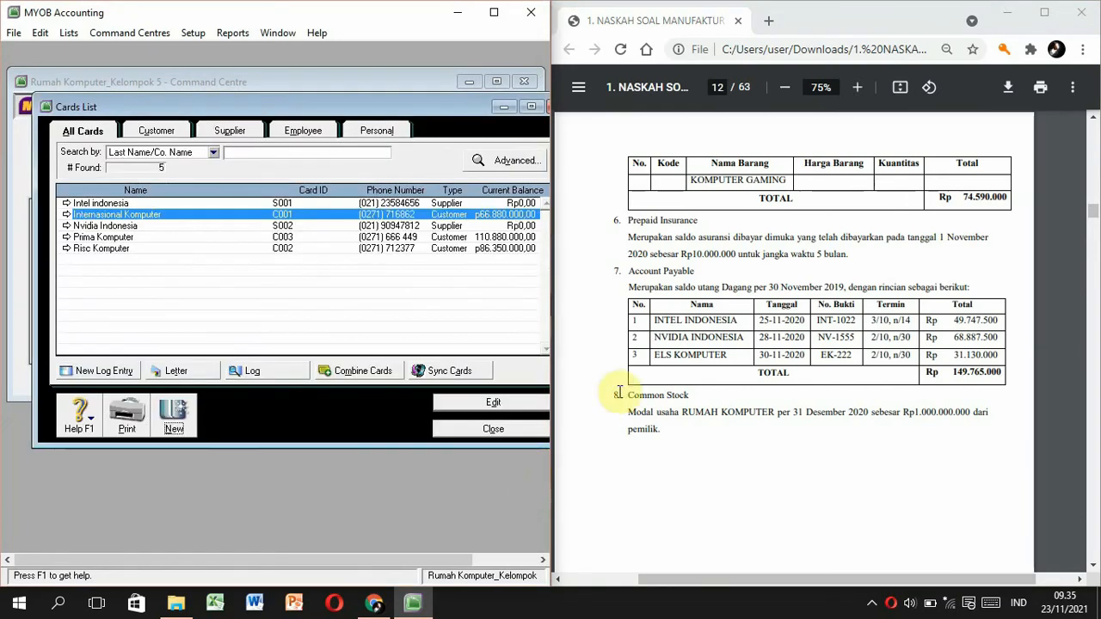
# Create a new supplier card named Els Komputer with its address copied from the PDF.
pyautogui.click(176, 414)
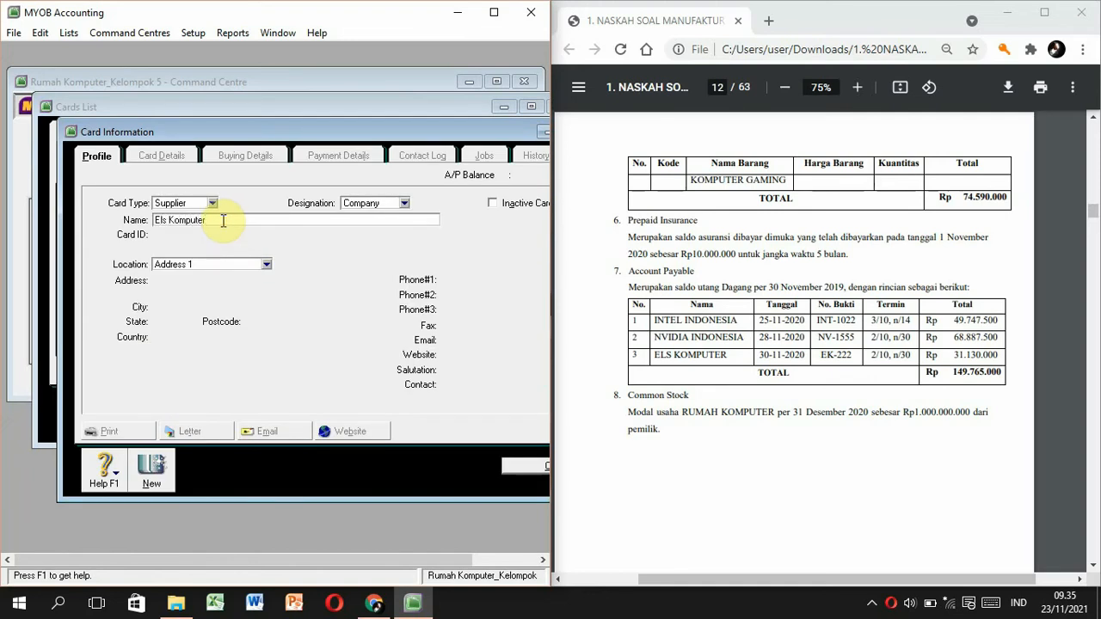
pyautogui.press('Tab')
pyautogui.press('Tab')
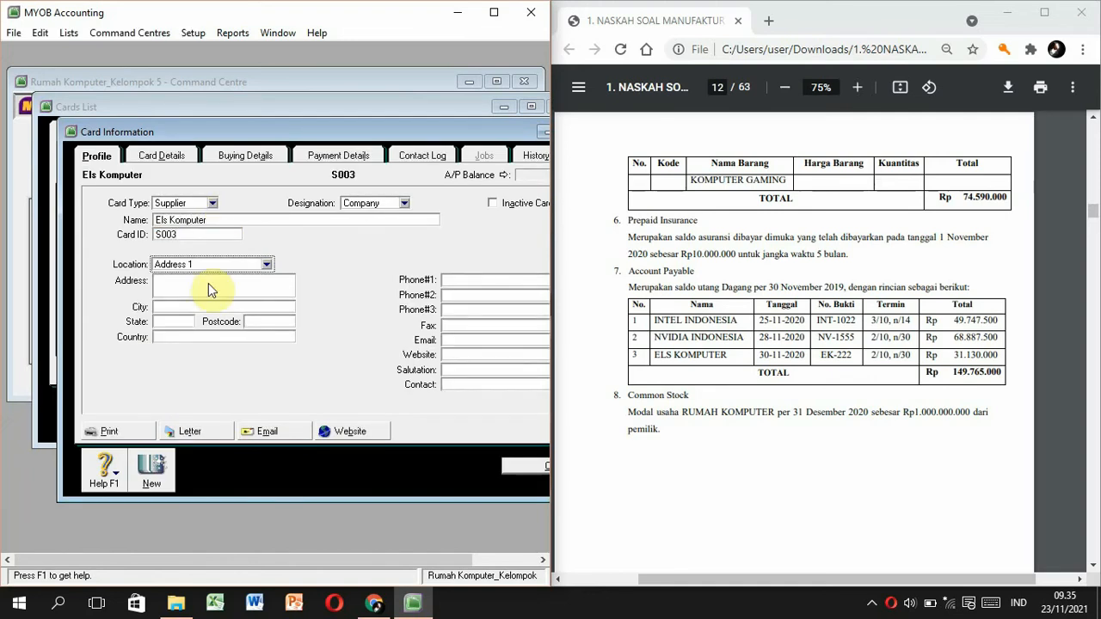
pyautogui.click(716, 87)
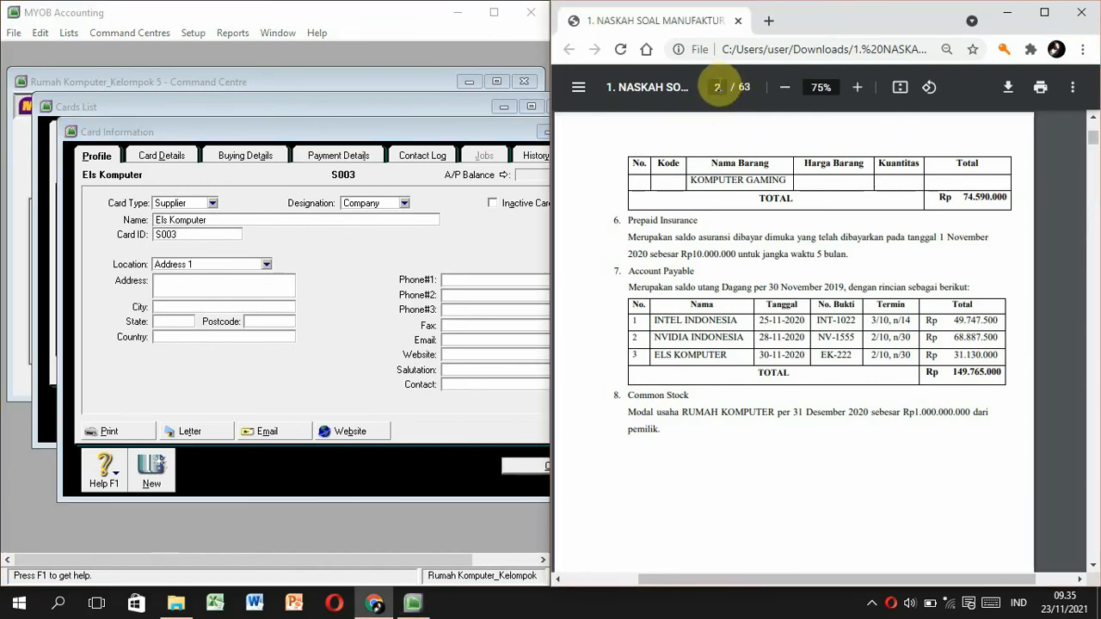
pyautogui.press('Return')
pyautogui.scroll(-2, 722, 528)
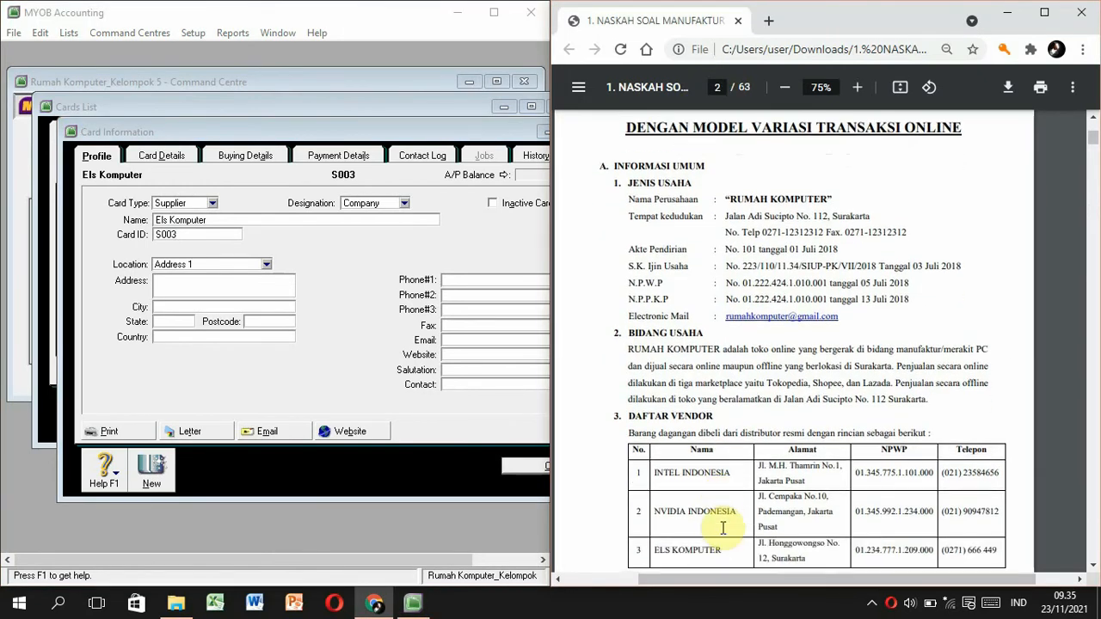
pyautogui.scroll(-2, 722, 528)
pyautogui.moveTo(807, 398); pyautogui.dragTo(758, 383)
pyautogui.hotkey('ctrl', 'c')
pyautogui.click(211, 284)
pyautogui.hotkey('ctrl', 'v')
# Paste the phone number, then set Item purchase layout and payment due in given days.
pyautogui.moveTo(1002, 388); pyautogui.dragTo(940, 389)
pyautogui.click(486, 279)
pyautogui.hotkey('ctrl', 'v')
pyautogui.click(245, 155)
pyautogui.click(328, 203)
pyautogui.click(258, 248)
pyautogui.click(328, 206)
pyautogui.click(294, 233)
pyautogui.click(310, 376)
pyautogui.click(228, 413)
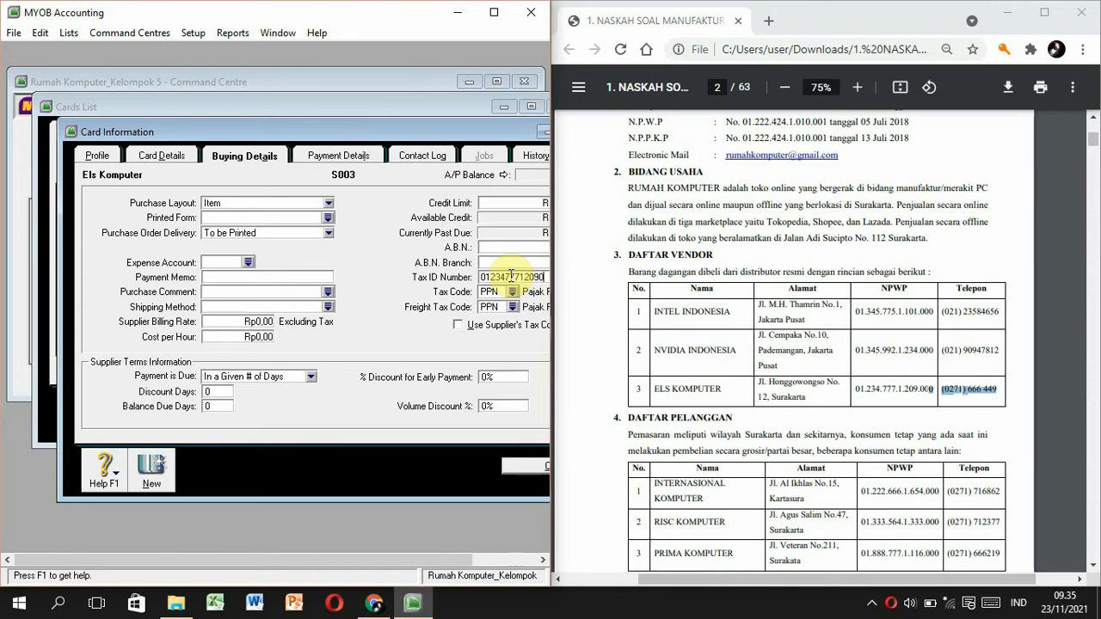
# Enter 10 discount days for Els Komputer's 2%/net 30 terms and save the card.
pyautogui.click(507, 306)
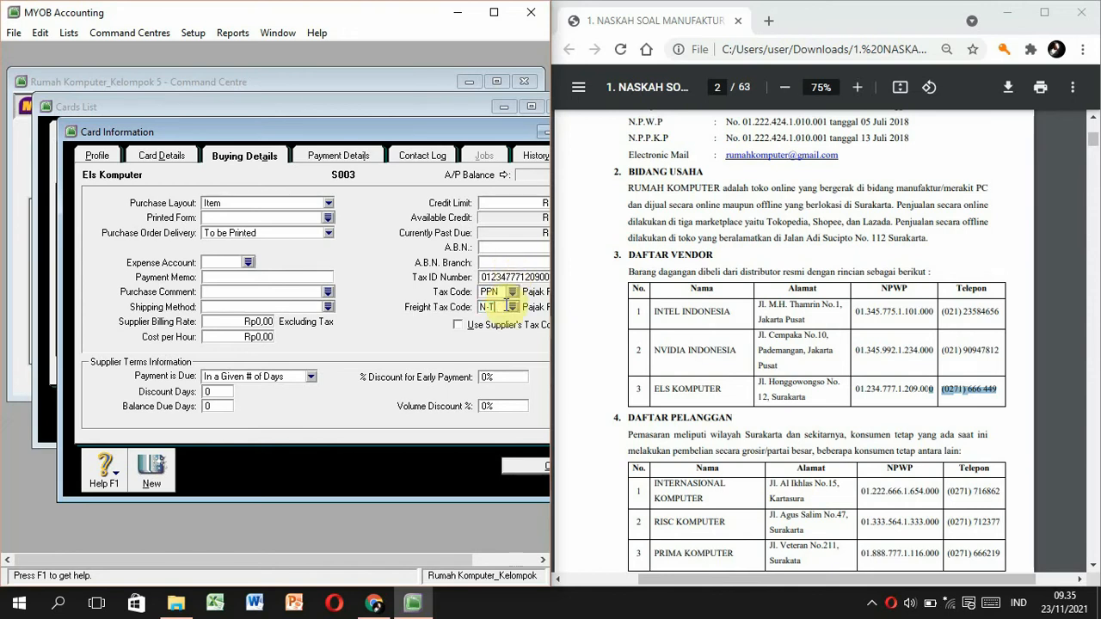
pyautogui.click(716, 87)
pyautogui.write('1')
pyautogui.press('Return')
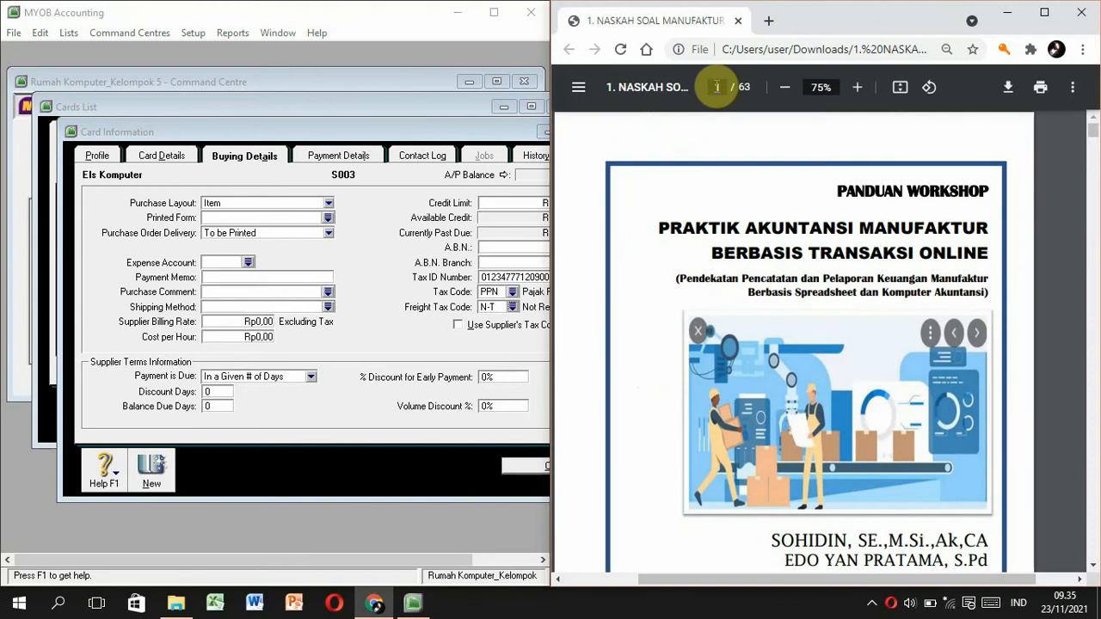
pyautogui.click(720, 88)
pyautogui.write('12')
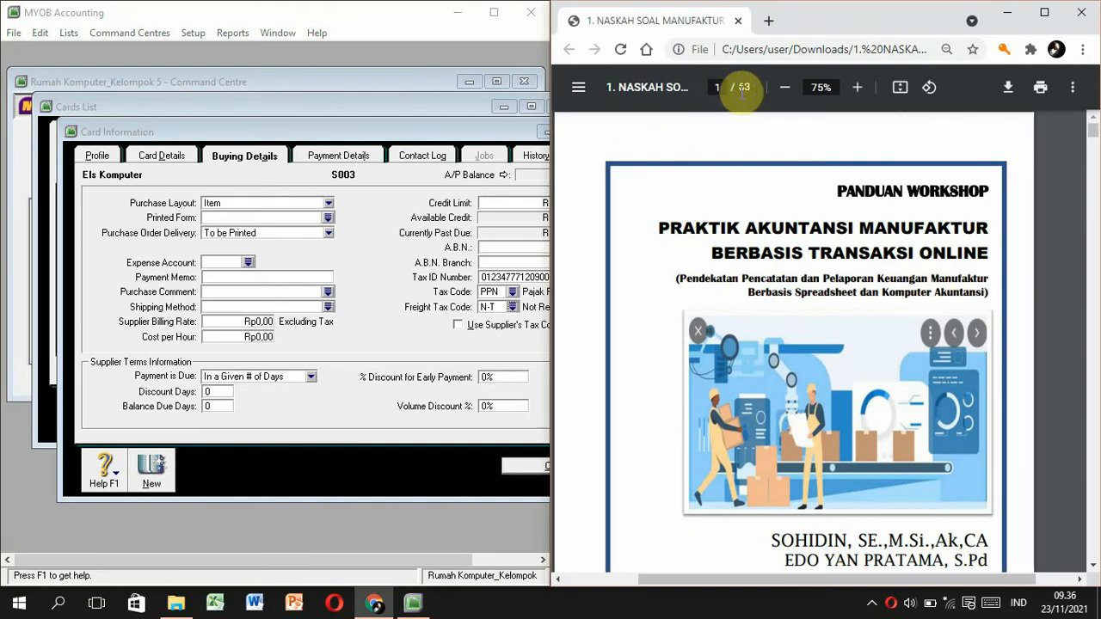
pyautogui.press('Return')
pyautogui.click(226, 390)
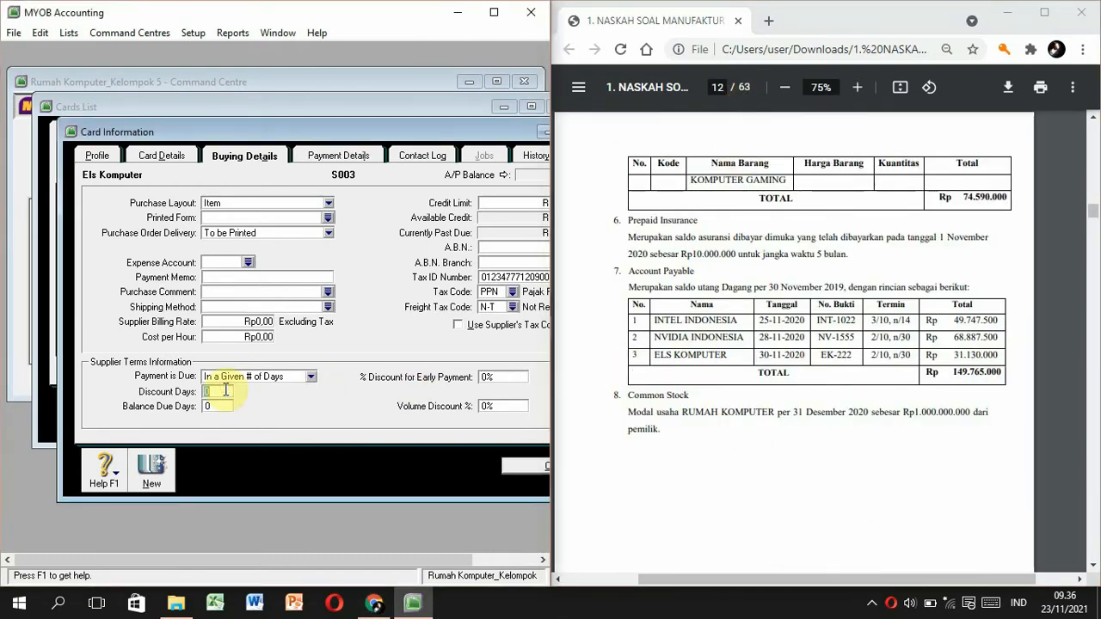
pyautogui.write('10')
pyautogui.press('Tab')
pyautogui.press('Tab')
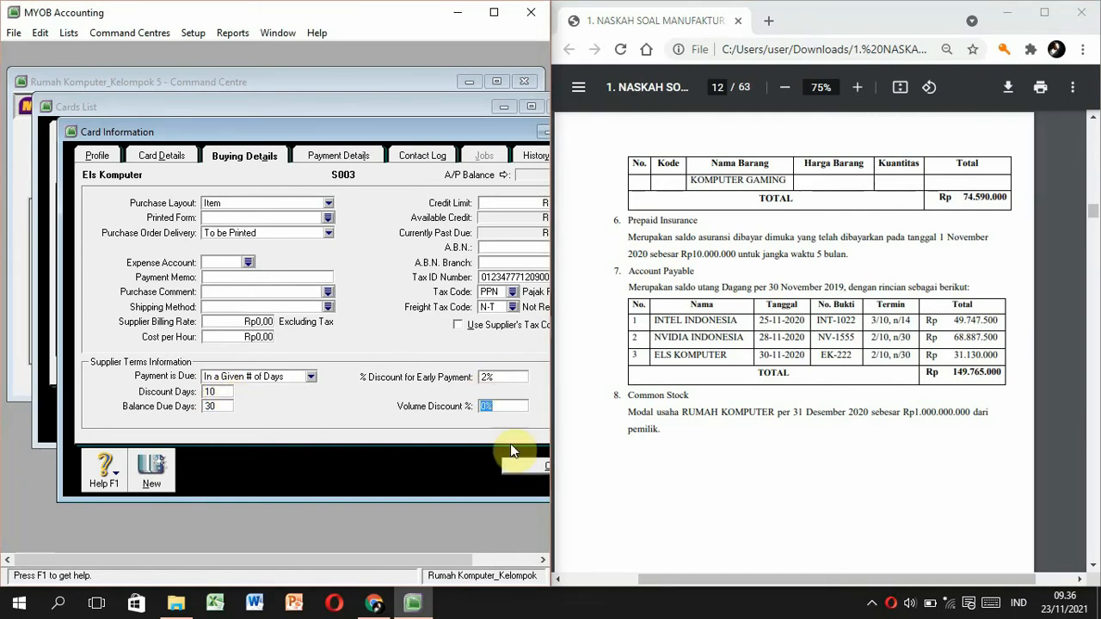
pyautogui.click(520, 470)
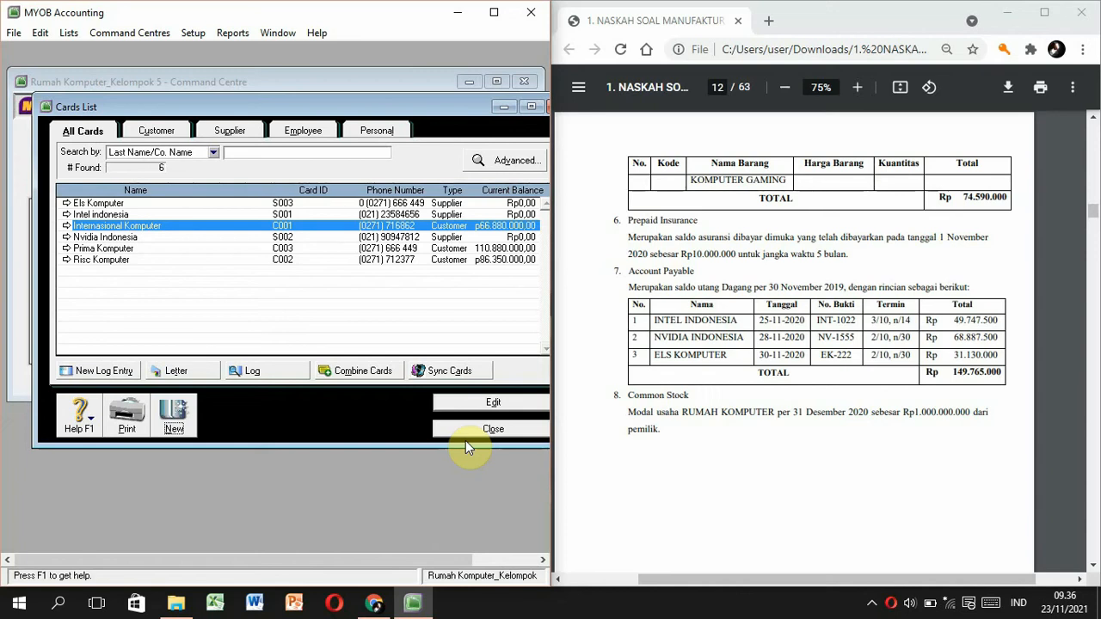
# Close the Cards List, open Setup > Balances > Supplier Balances and add a historical purchase.
pyautogui.click(471, 428)
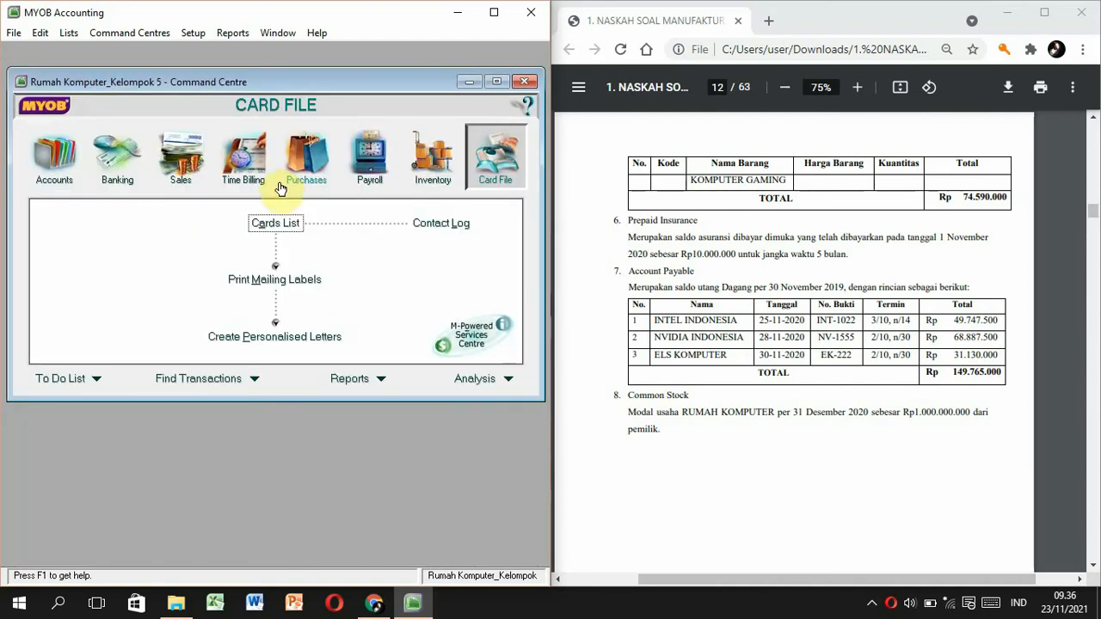
pyautogui.click(191, 36)
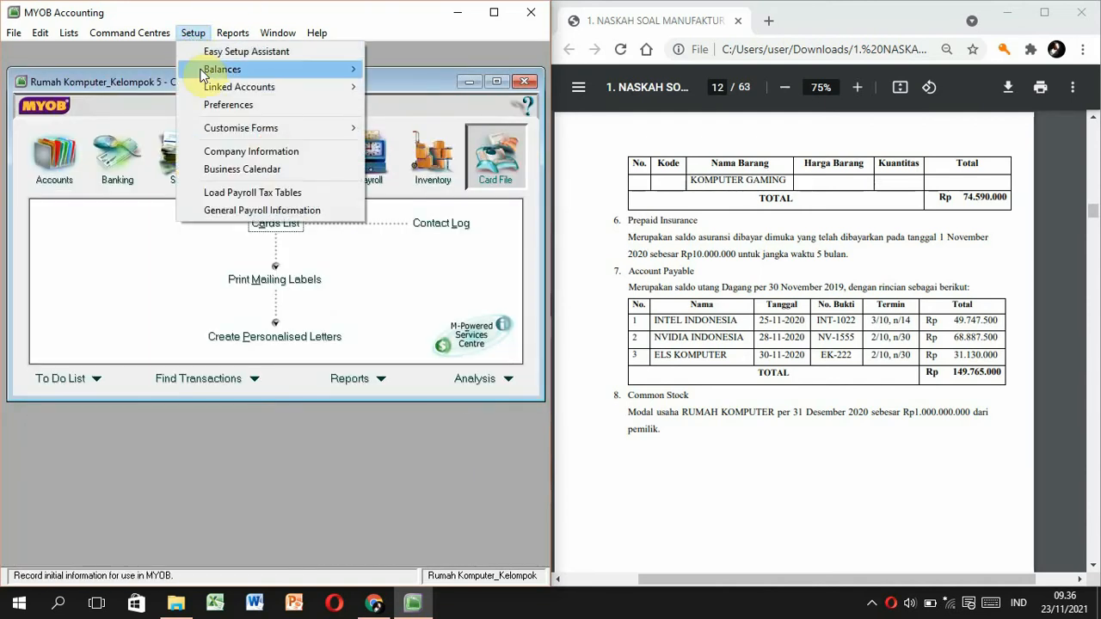
pyautogui.moveTo(209, 73)
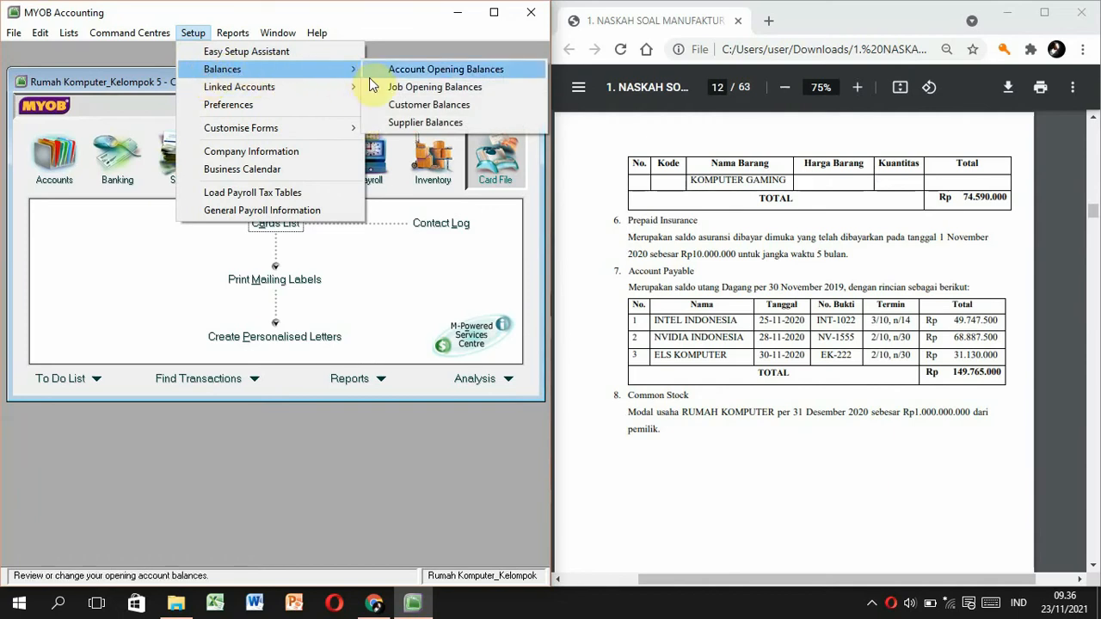
pyautogui.click(396, 122)
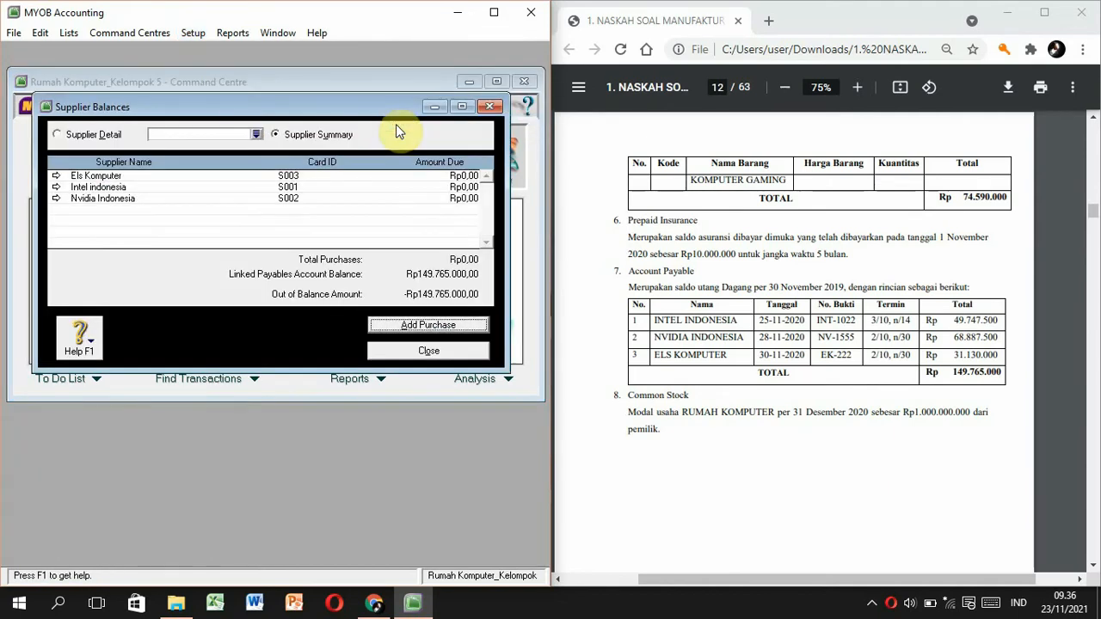
pyautogui.click(398, 325)
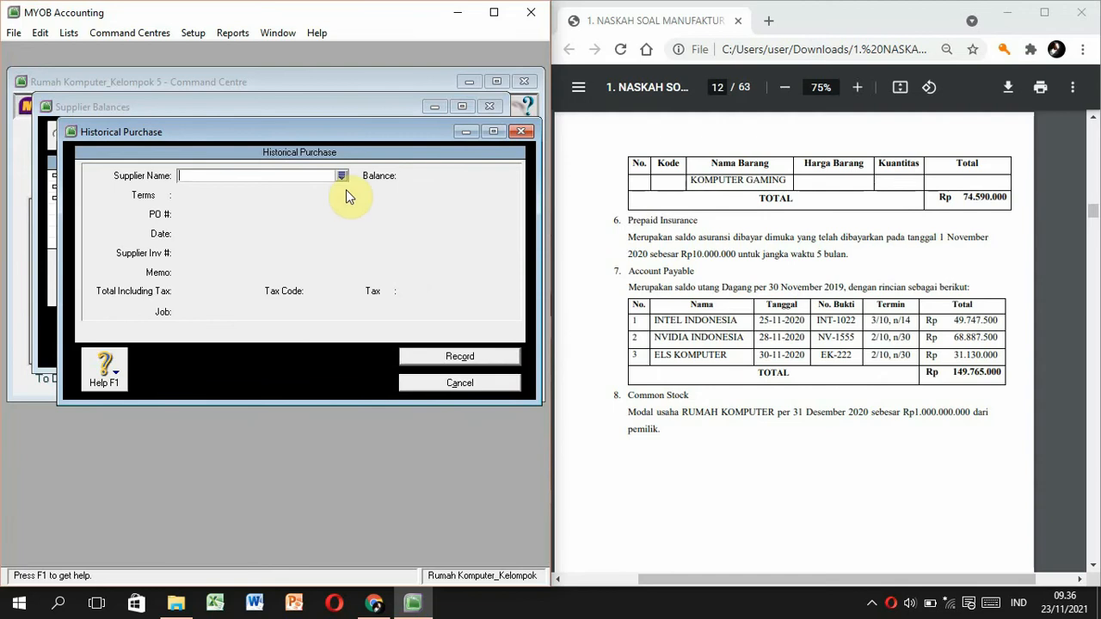
# Select Intel indonesia as supplier with PO INT-1022 dated 25/11/2020.
pyautogui.click(346, 178)
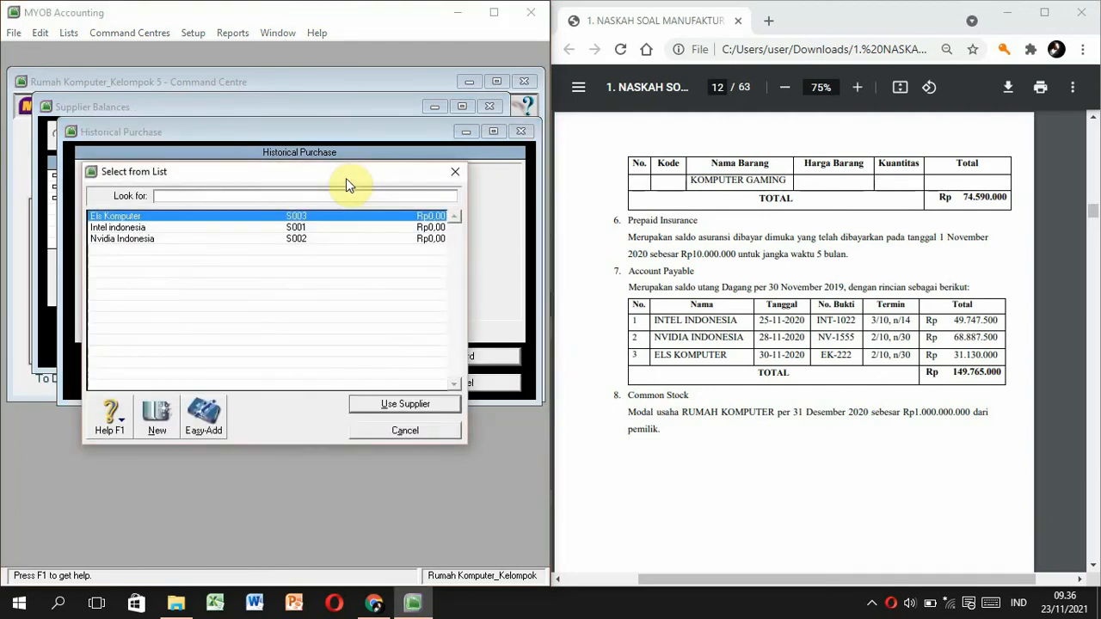
pyautogui.click(237, 228)
pyautogui.doubleClick(237, 228)
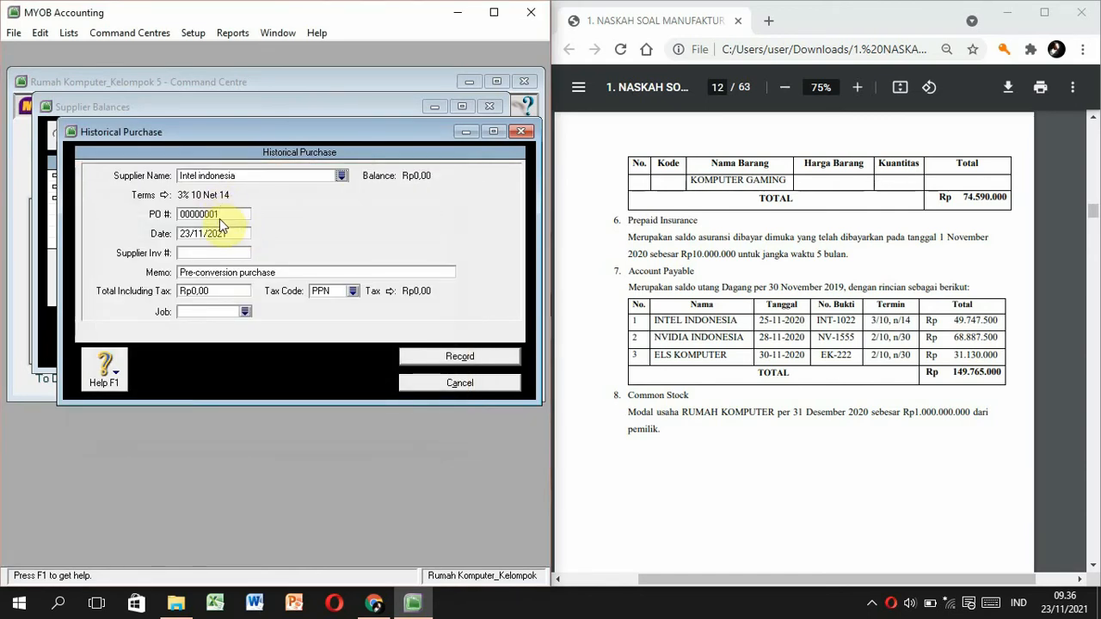
pyautogui.click(219, 213)
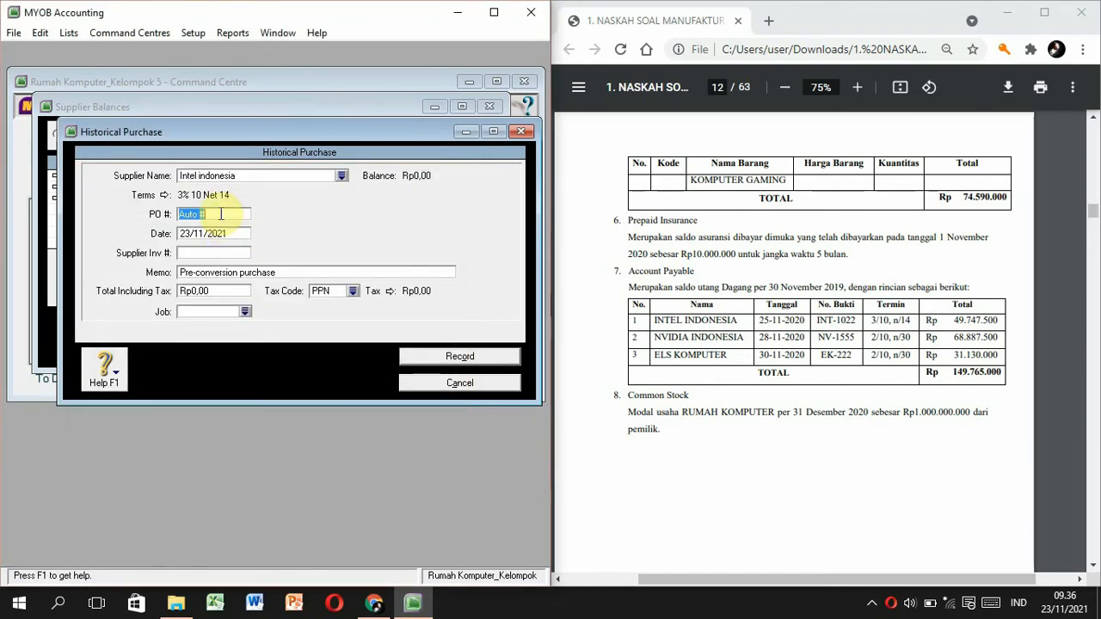
pyautogui.write('INT-1022')
pyautogui.press('Tab')
pyautogui.write('25/11/2020')
pyautogui.press('Tab')
pyautogui.press('Tab')
# Add memo 'Saldo Awal Utang Dagang Intel Indonesia', total 49.747.500 with tax N-T, and record it.
pyautogui.write('Saldo A')
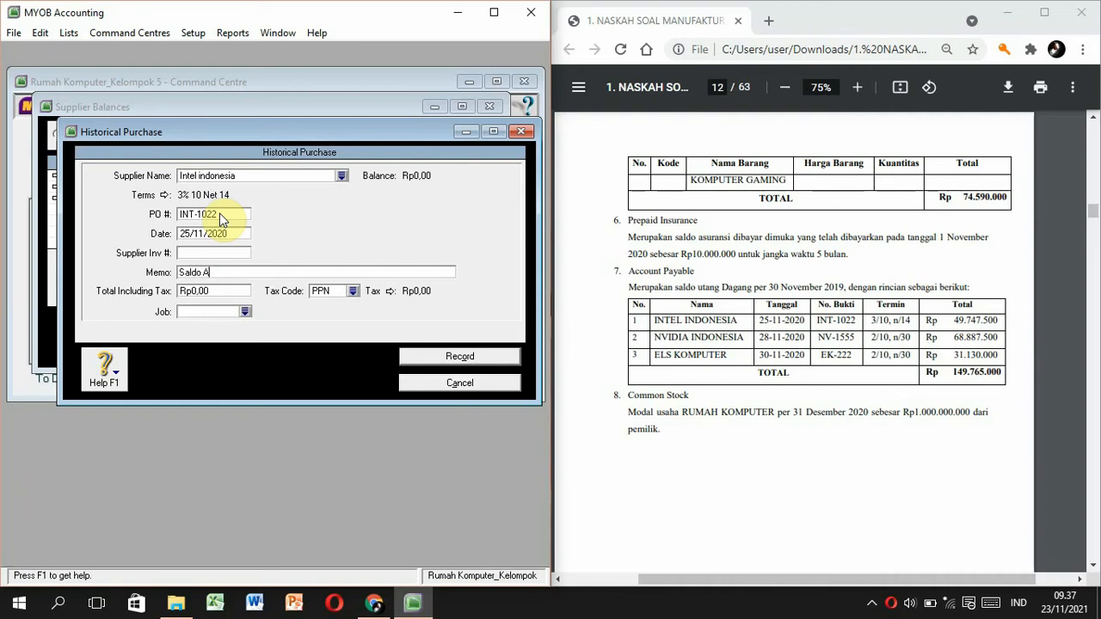
pyautogui.write('wal Utang Dagang Intel Indonesia')
pyautogui.click(220, 293)
pyautogui.write('4974')
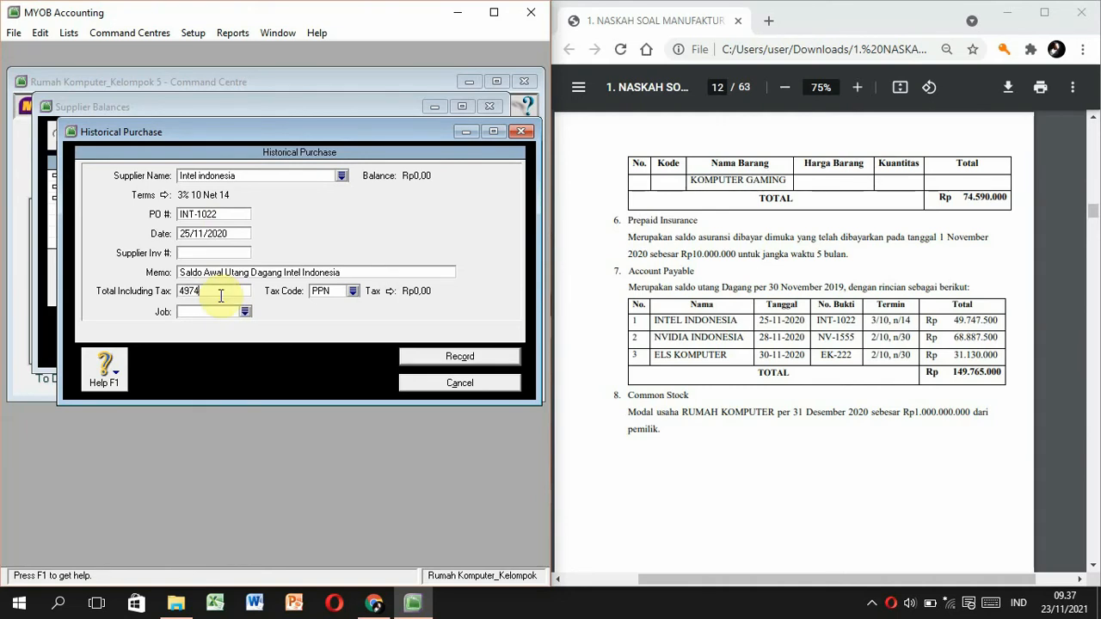
pyautogui.write('9.747.500')
pyautogui.press('Tab')
pyautogui.write('N-T')
pyautogui.press('Tab')
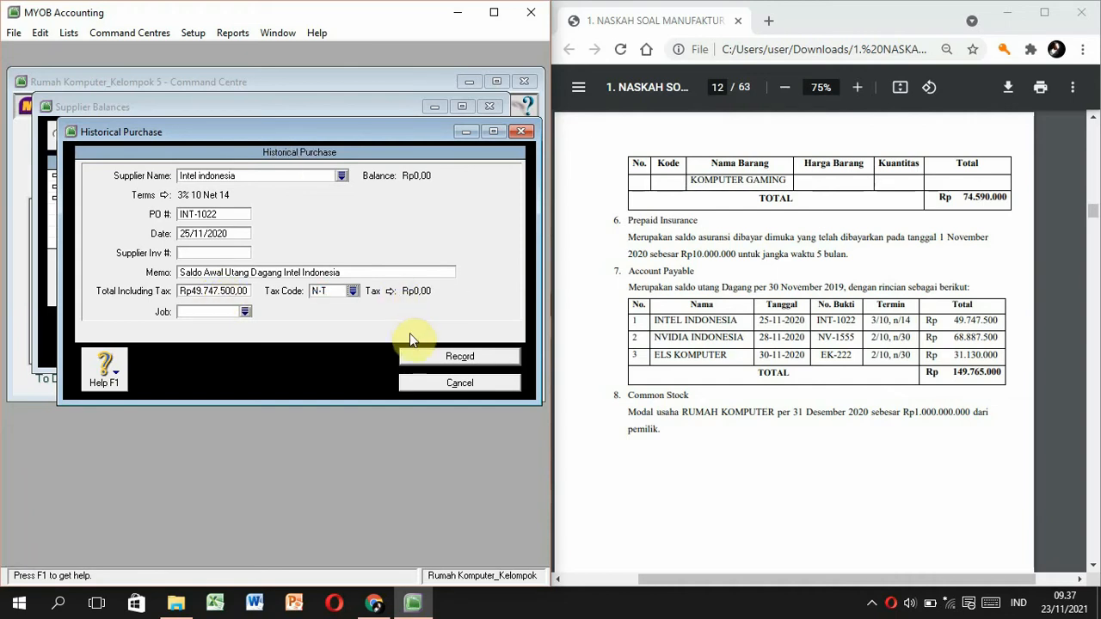
pyautogui.click(417, 356)
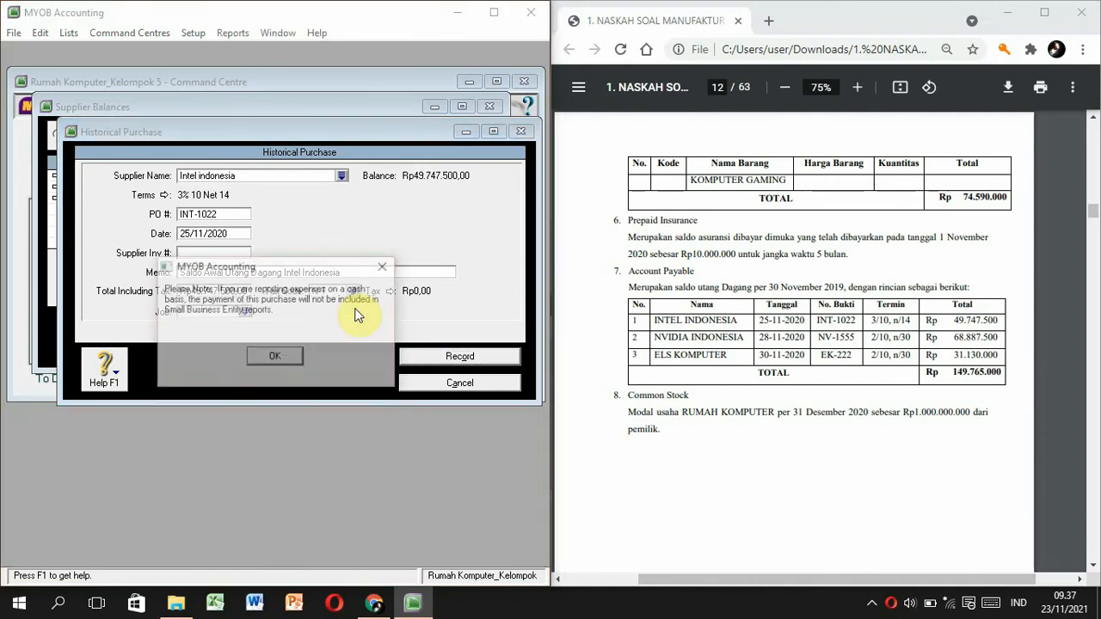
pyautogui.click(289, 361)
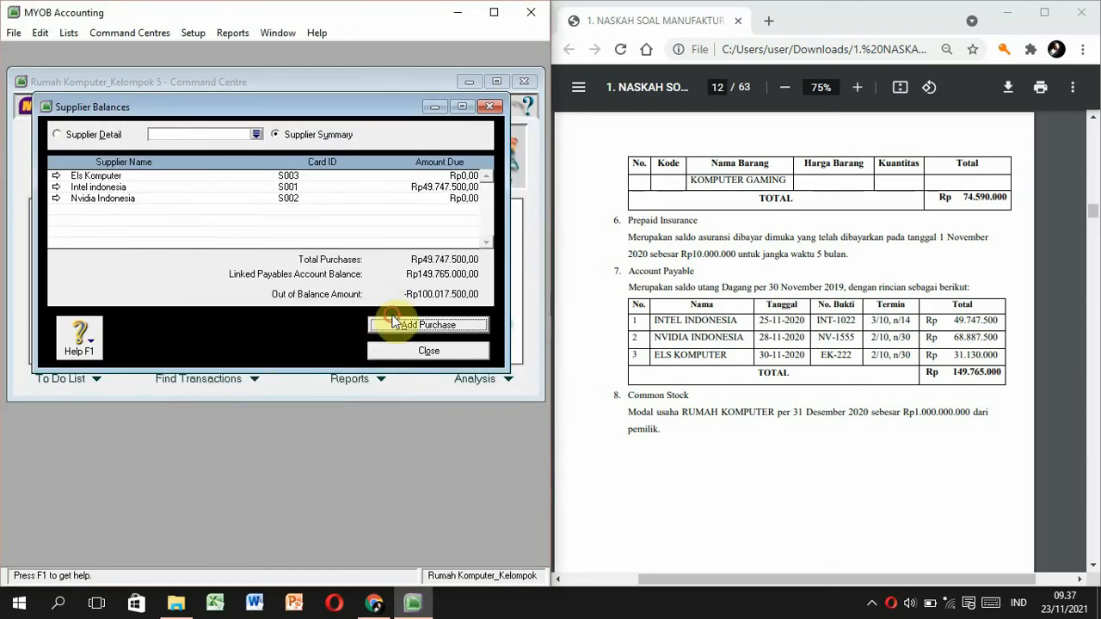
# Start a historical purchase for Nvidia Indonesia with PO NV-1555 dated 28/11/2020.
pyautogui.click(397, 325)
pyautogui.click(341, 175)
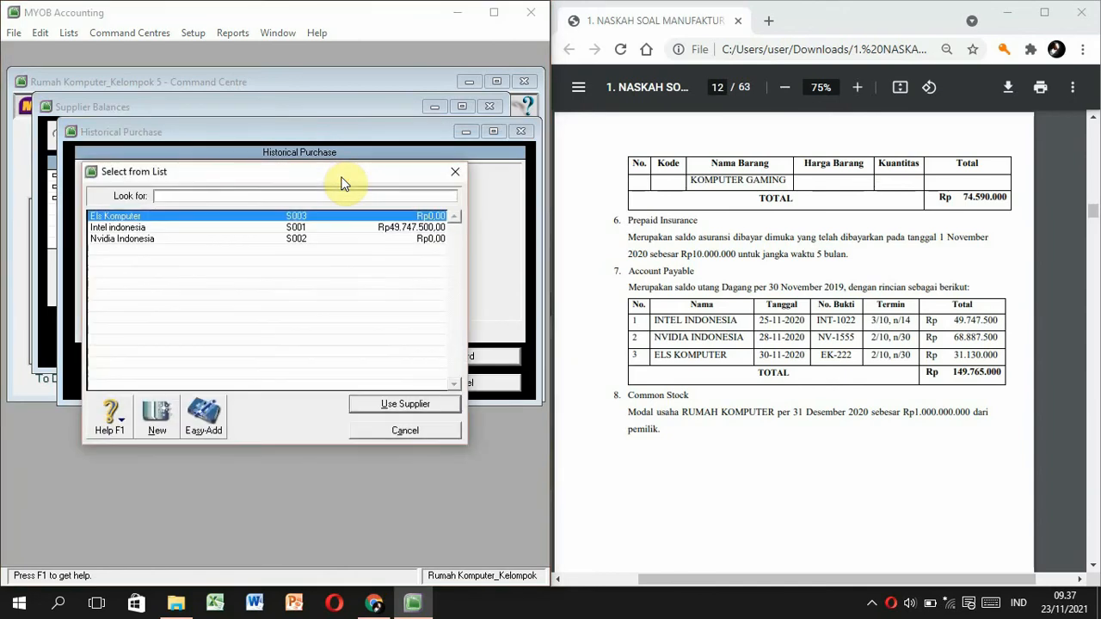
pyautogui.click(215, 238)
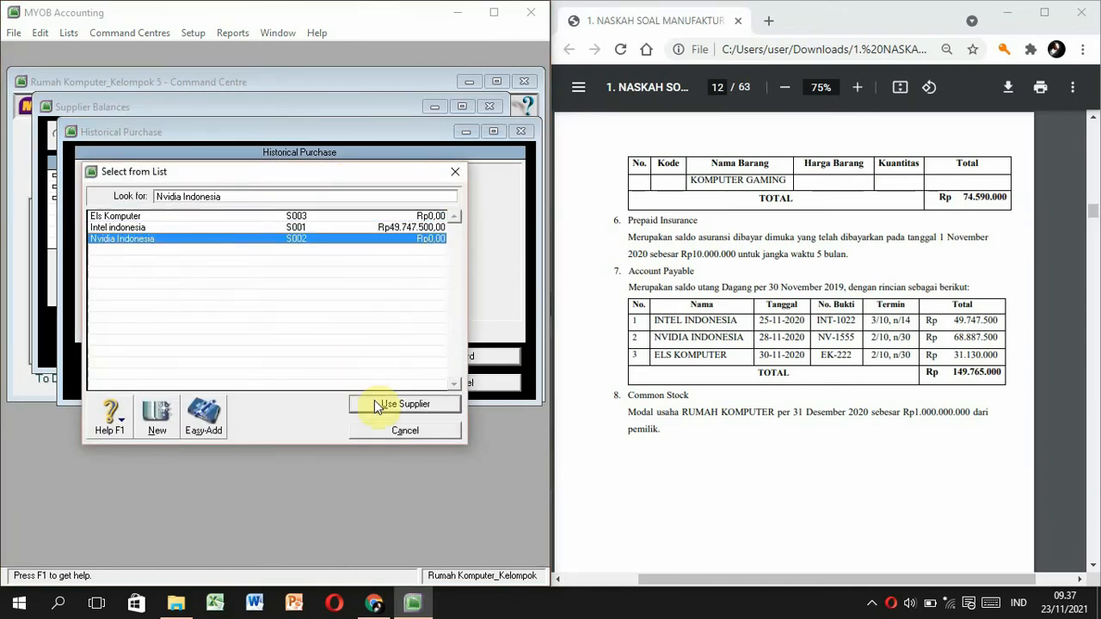
pyautogui.click(374, 402)
pyautogui.click(234, 215)
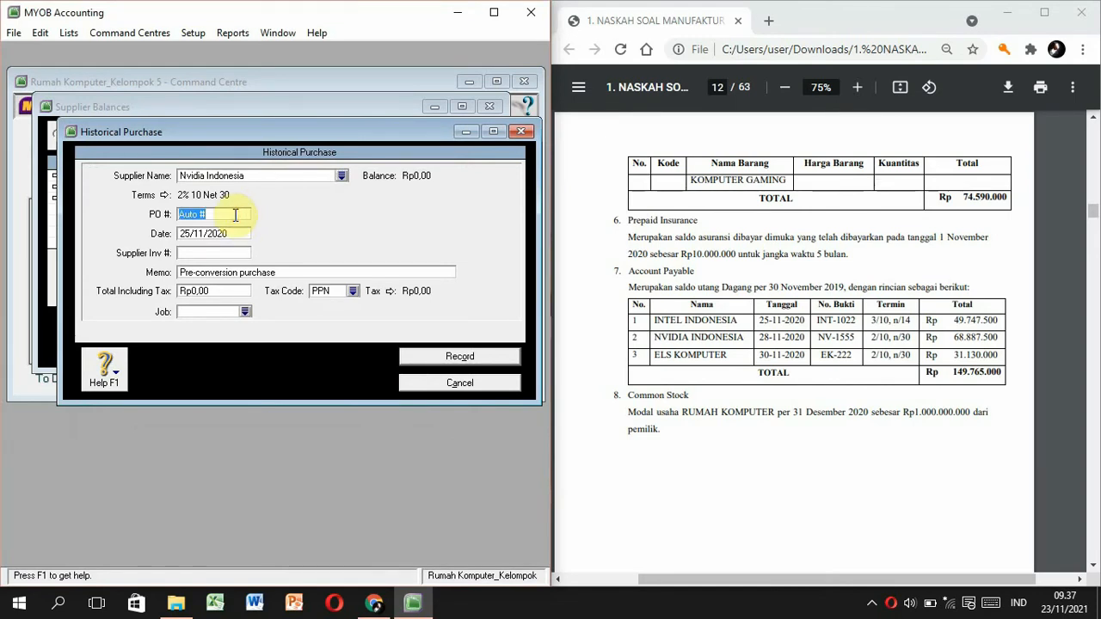
pyautogui.write('NV-1555')
pyautogui.press('Tab')
pyautogui.write('2')
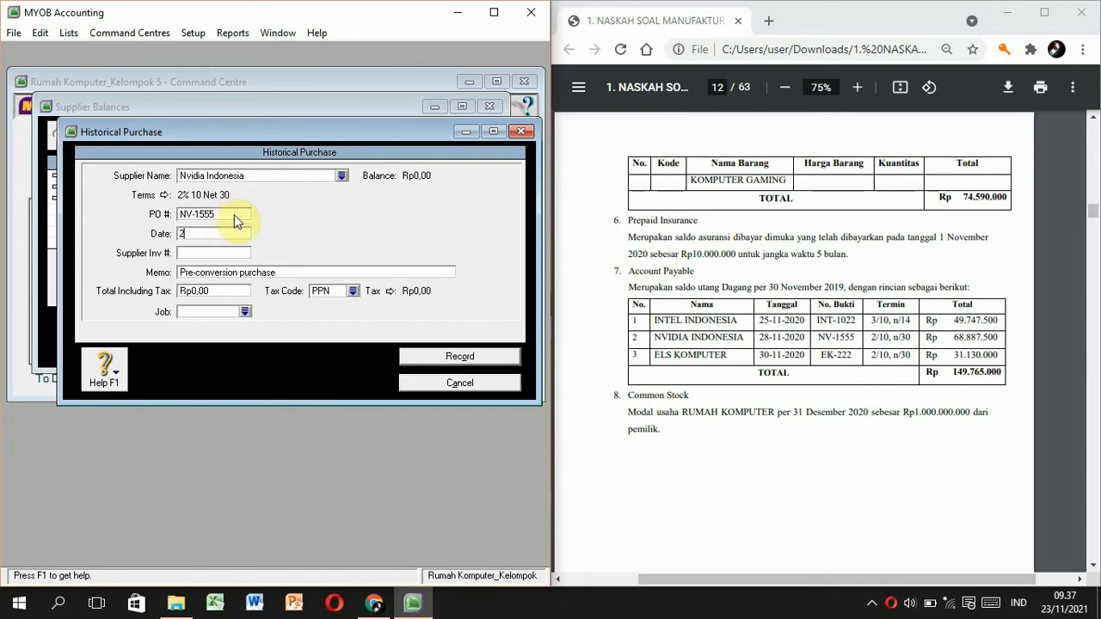
pyautogui.write('8/11/2020')
pyautogui.press('Tab')
# Add memo 'Saldo Awal Utang Dagang Nvidia Indonesia', total 68.887.500 with tax N-T, and record it.
pyautogui.write('Saldo Awal Utang ')
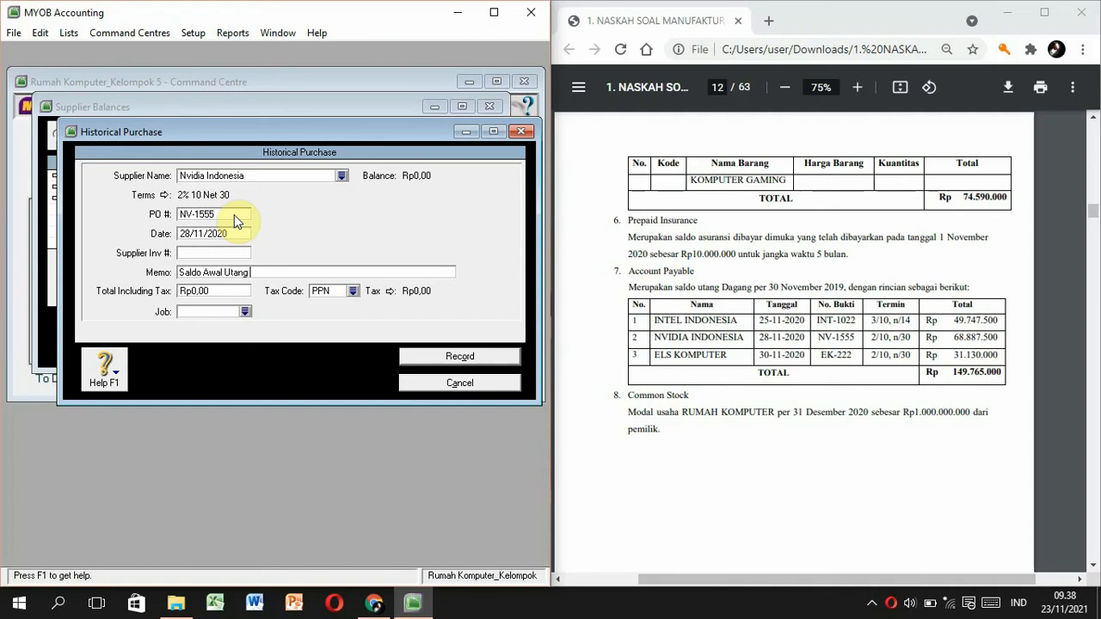
pyautogui.write('Dagang Nvidia Indon')
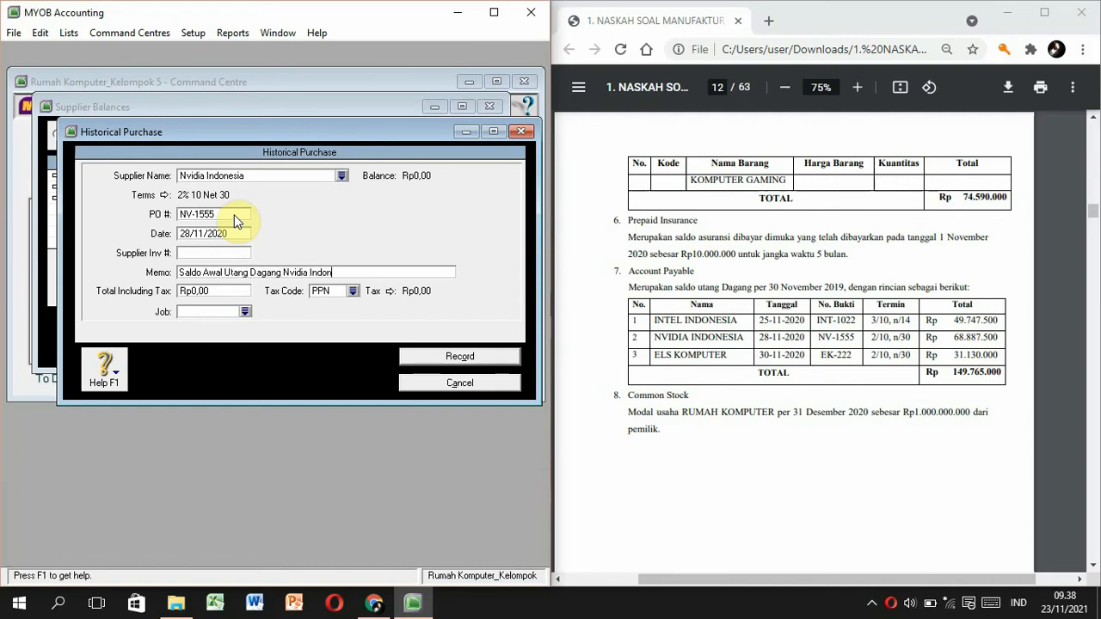
pyautogui.press('Tab')
pyautogui.write('68.887')
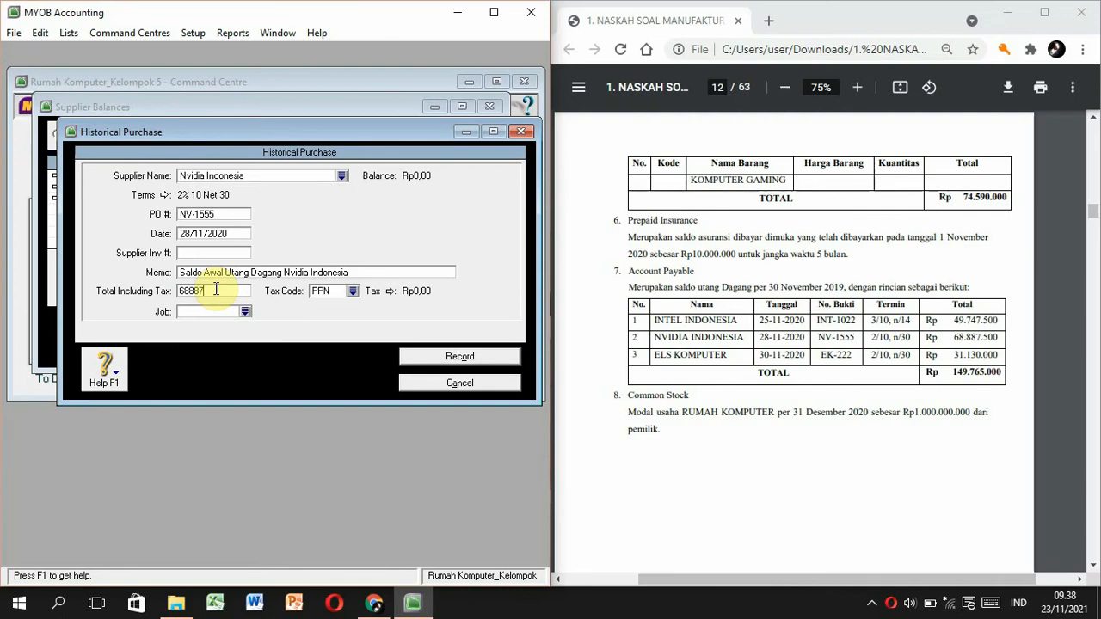
pyautogui.write('.500')
pyautogui.press('Tab')
pyautogui.write('N-T')
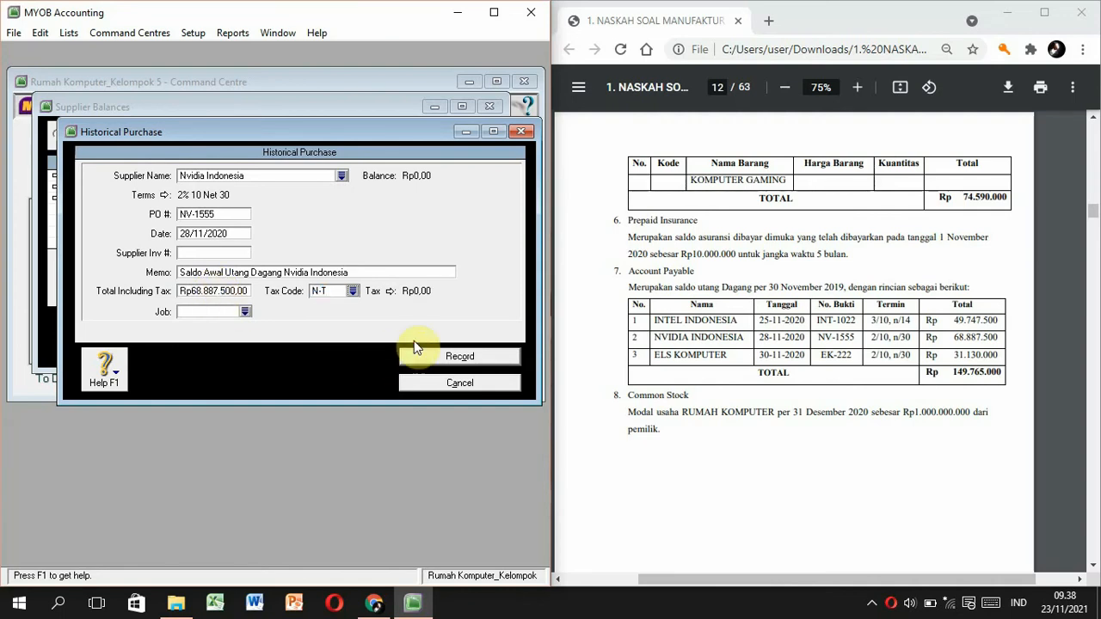
pyautogui.click(411, 347)
pyautogui.click(285, 352)
pyautogui.click(383, 331)
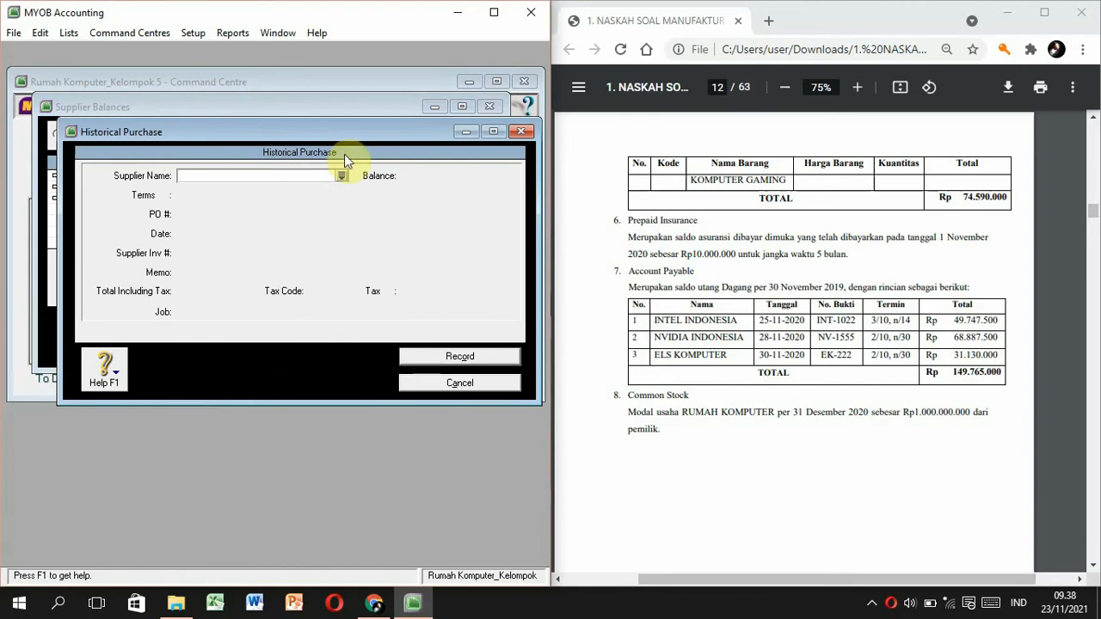
# Choose Els Komputer with PO EK-222, date 30/11/2020 and memo 'Saldo Awal Utang Dagang Els Komputer'.
pyautogui.click(341, 176)
pyautogui.doubleClick(228, 216)
pyautogui.click(220, 213)
pyautogui.write('EK-22')
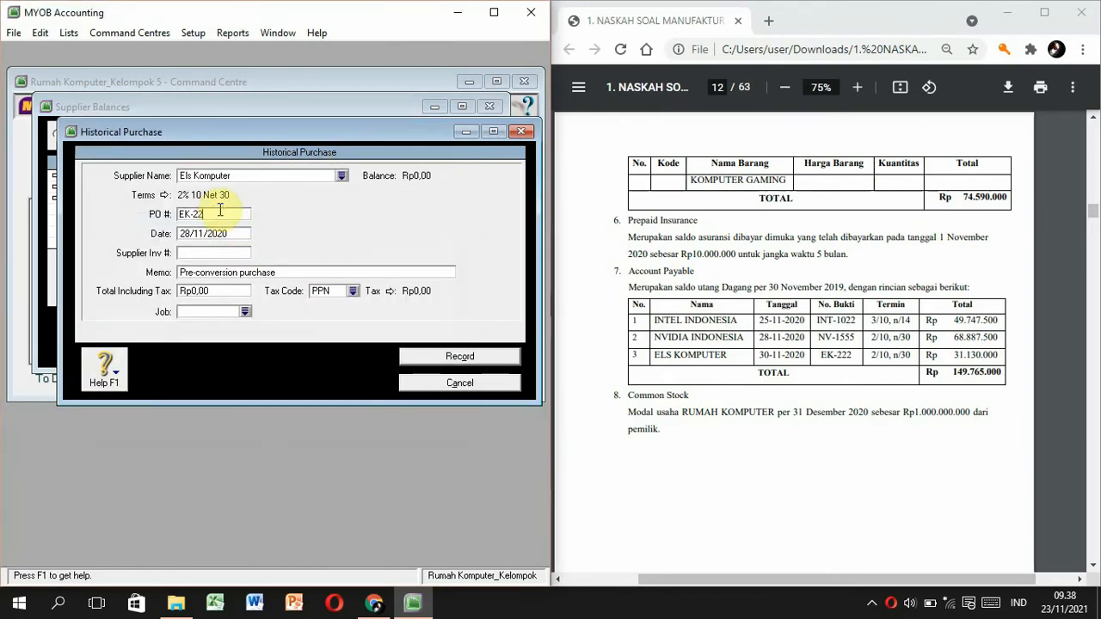
pyautogui.write('30/11')
pyautogui.press('Tab')
pyautogui.press('Tab')
pyautogui.write('Saldo Awal Utang Dagang Els Komputer')
# Enter total 31130000 with tax code N-T, record it, and close the supplier balances.
pyautogui.click(222, 290)
pyautogui.write('31130000')
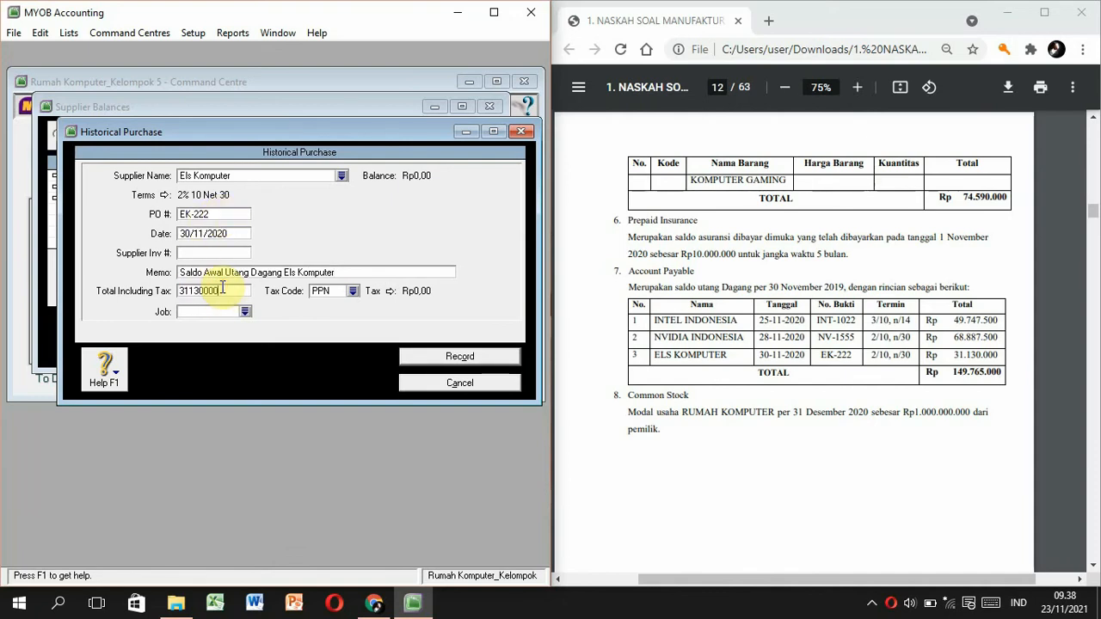
pyautogui.press('Tab')
pyautogui.write('N-T')
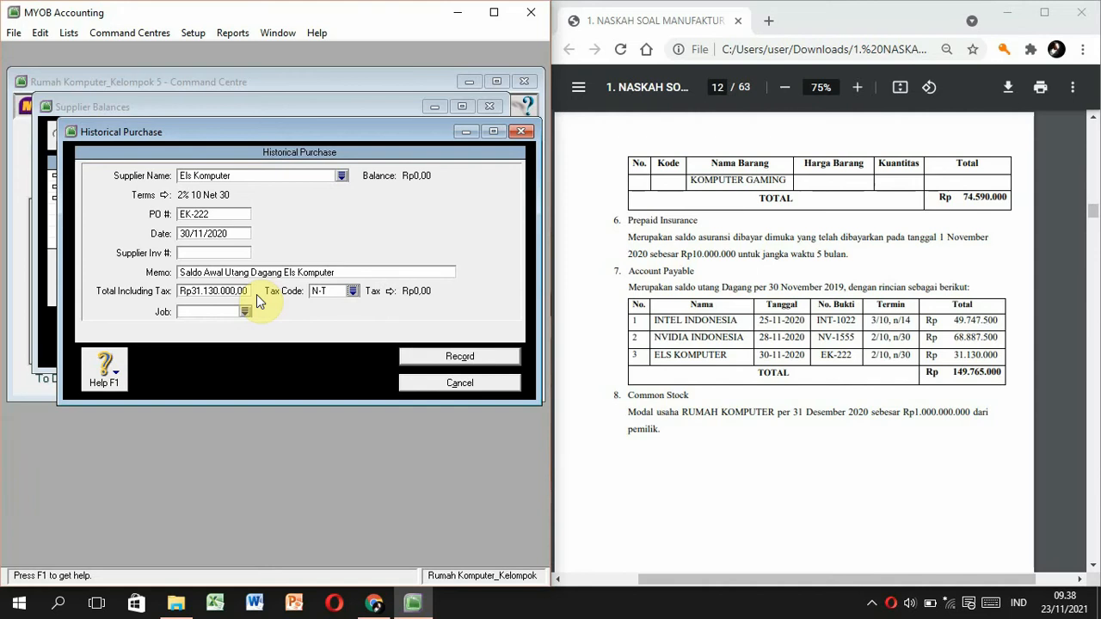
pyautogui.click(457, 359)
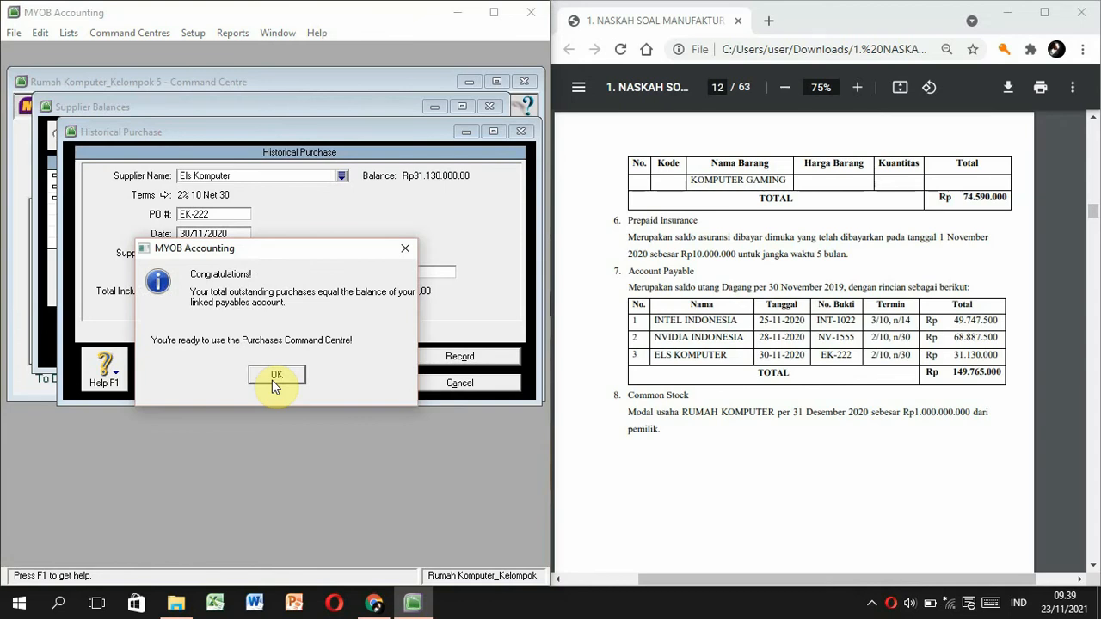
pyautogui.click(271, 378)
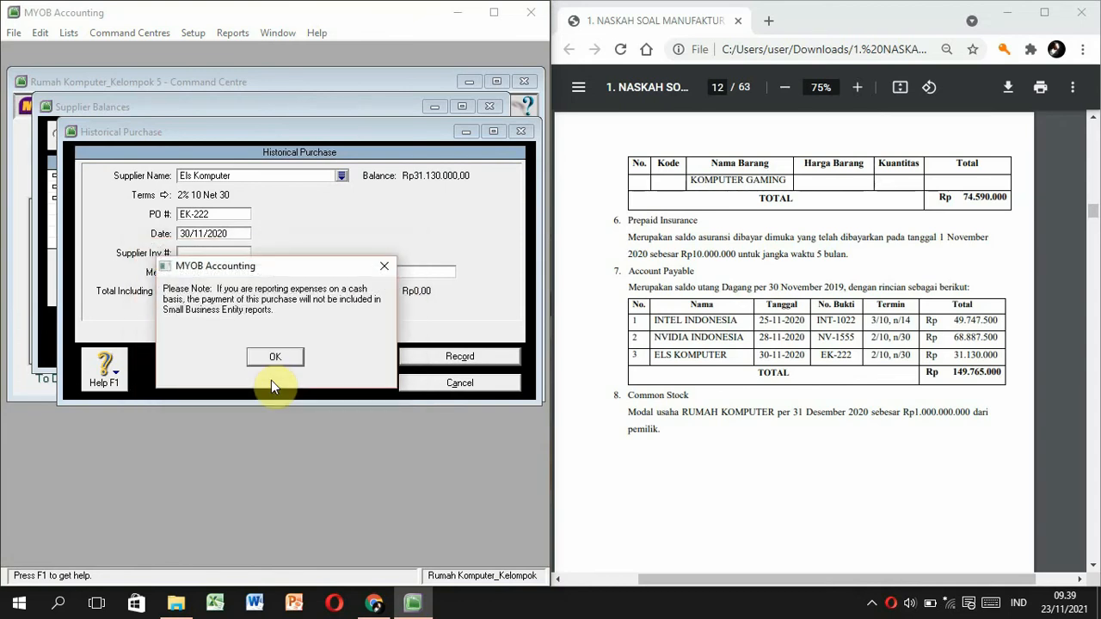
pyautogui.click(271, 360)
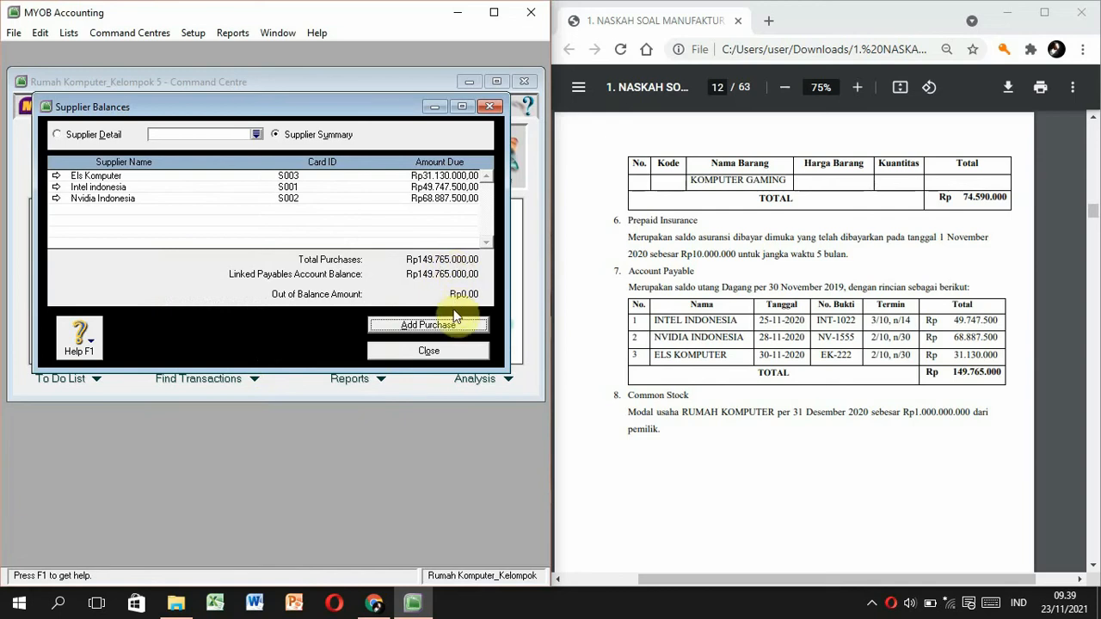
pyautogui.click(451, 348)
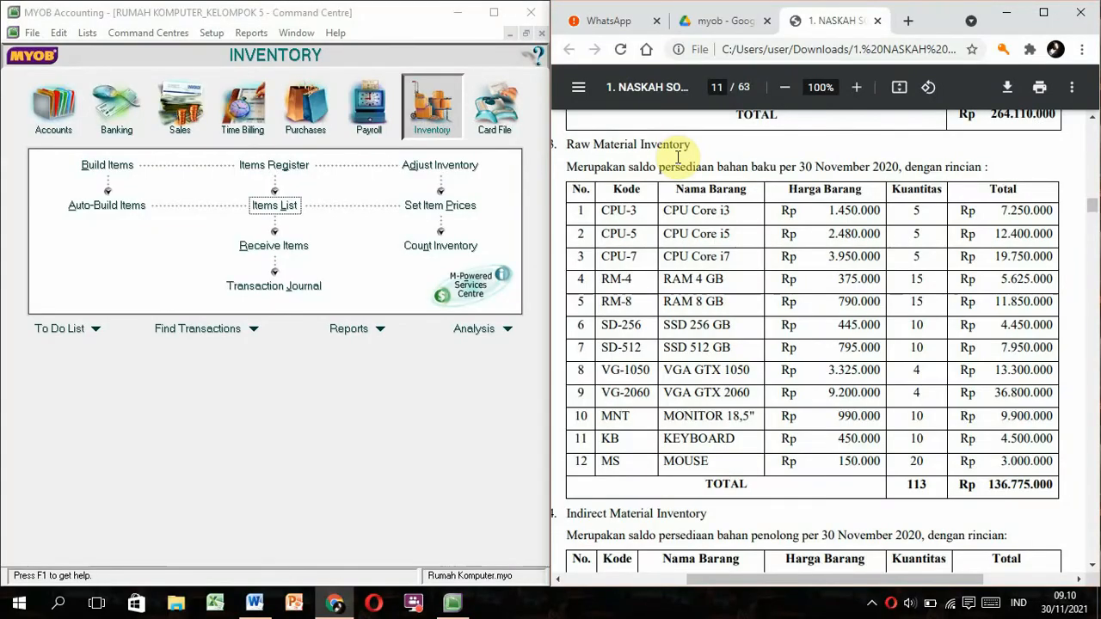
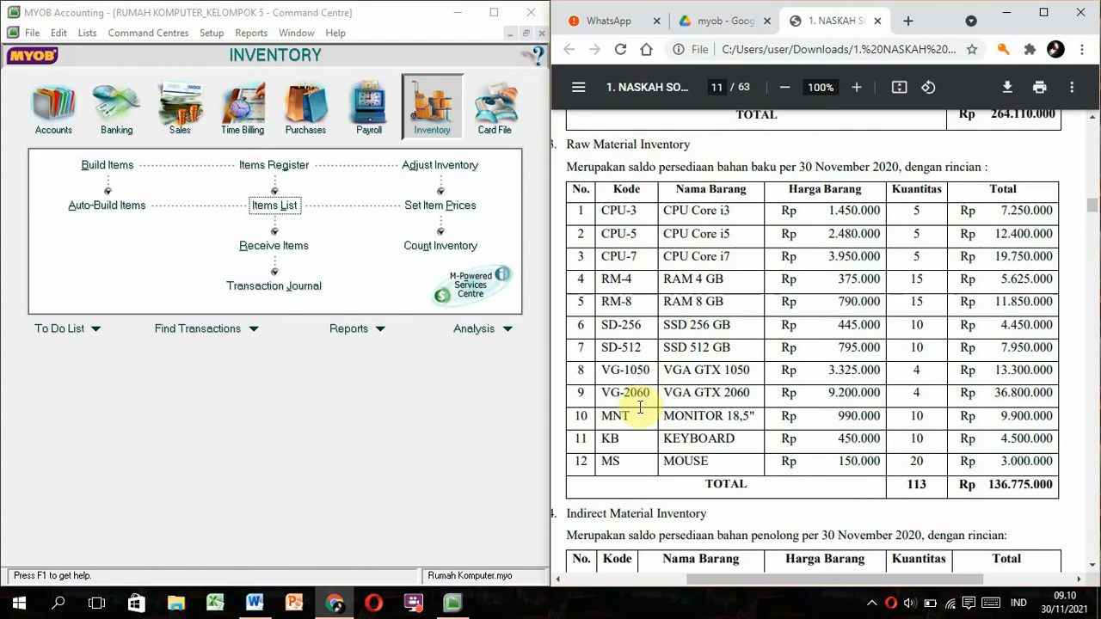
# Start a new item record from the Items List, with the reference stock PDF alongside.
pyautogui.scroll(-3, 632, 443)
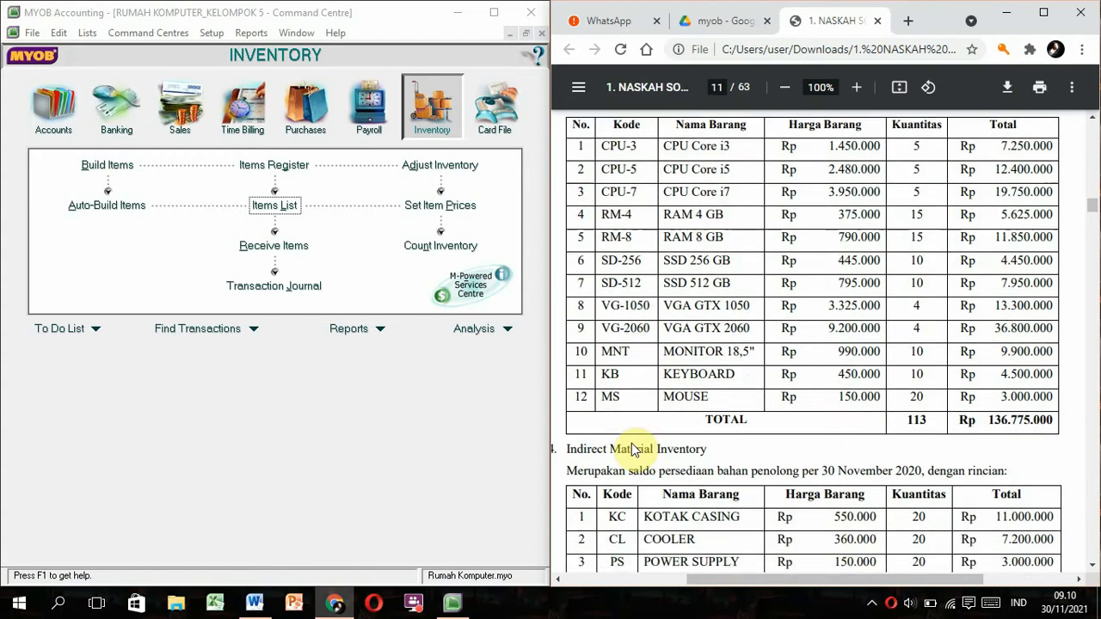
pyautogui.scroll(-1, 632, 443)
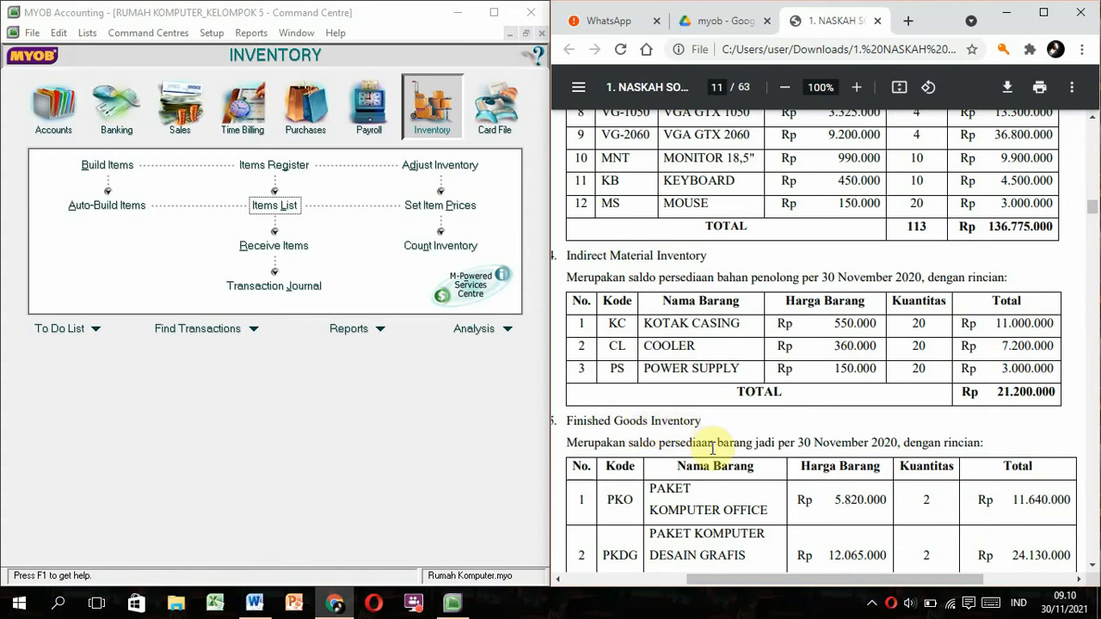
pyautogui.scroll(-3, 712, 448)
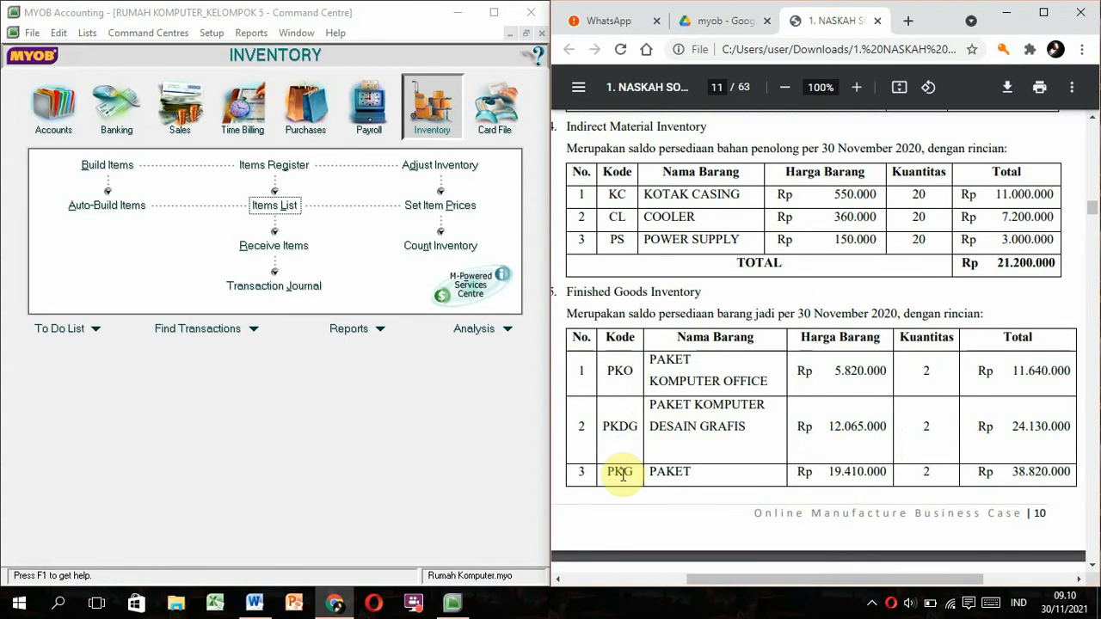
pyautogui.scroll(-5, 622, 475)
pyautogui.scroll(-3, 623, 475)
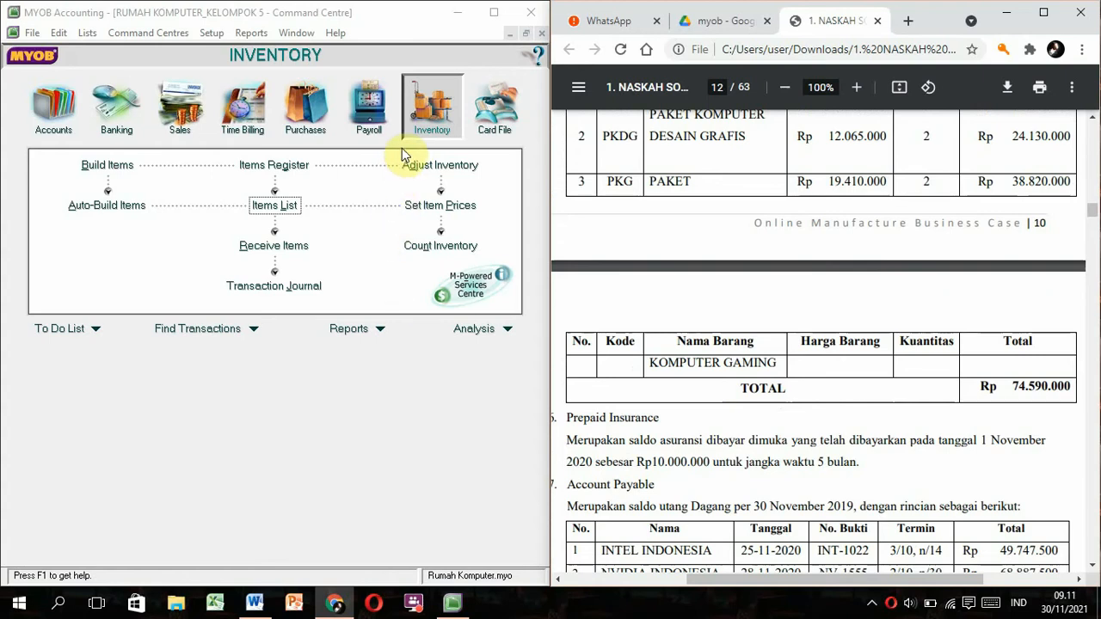
pyautogui.click(278, 207)
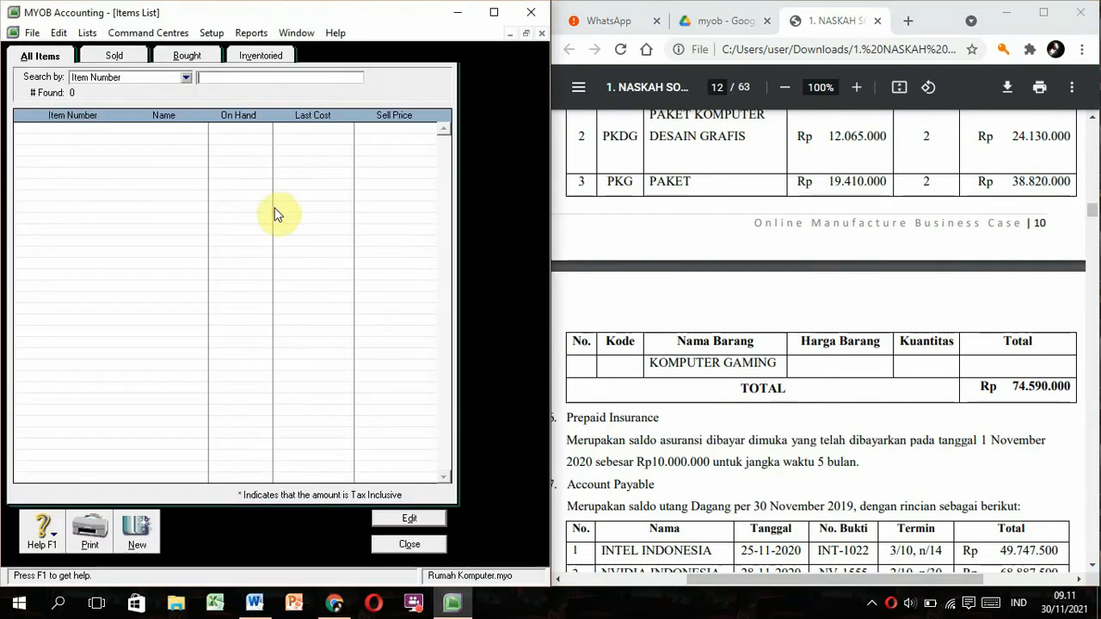
pyautogui.click(133, 540)
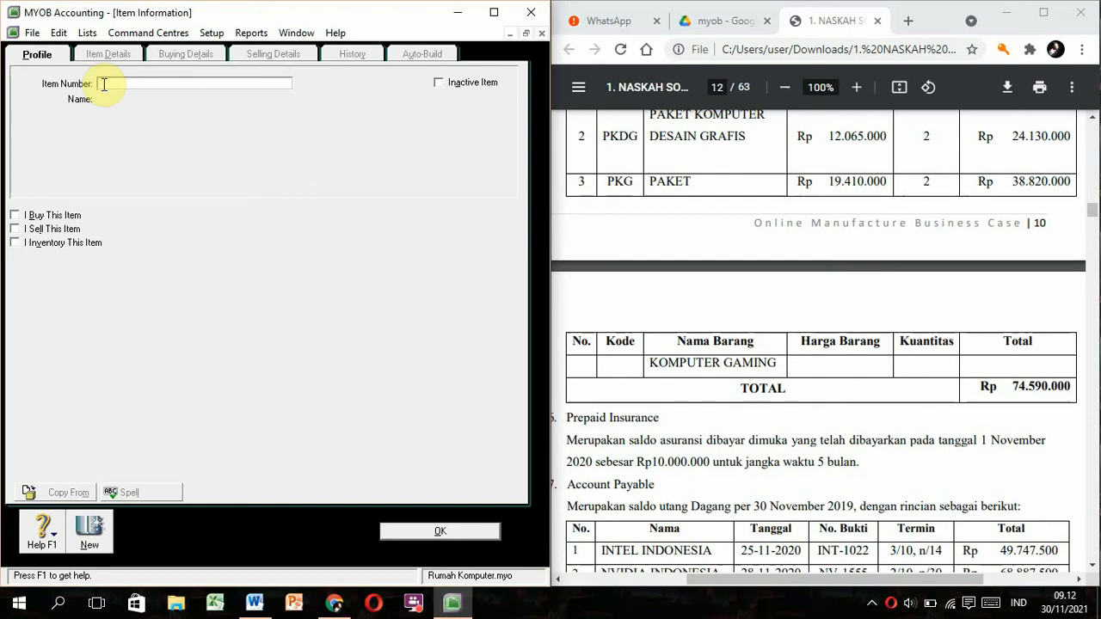
pyautogui.click(645, 270)
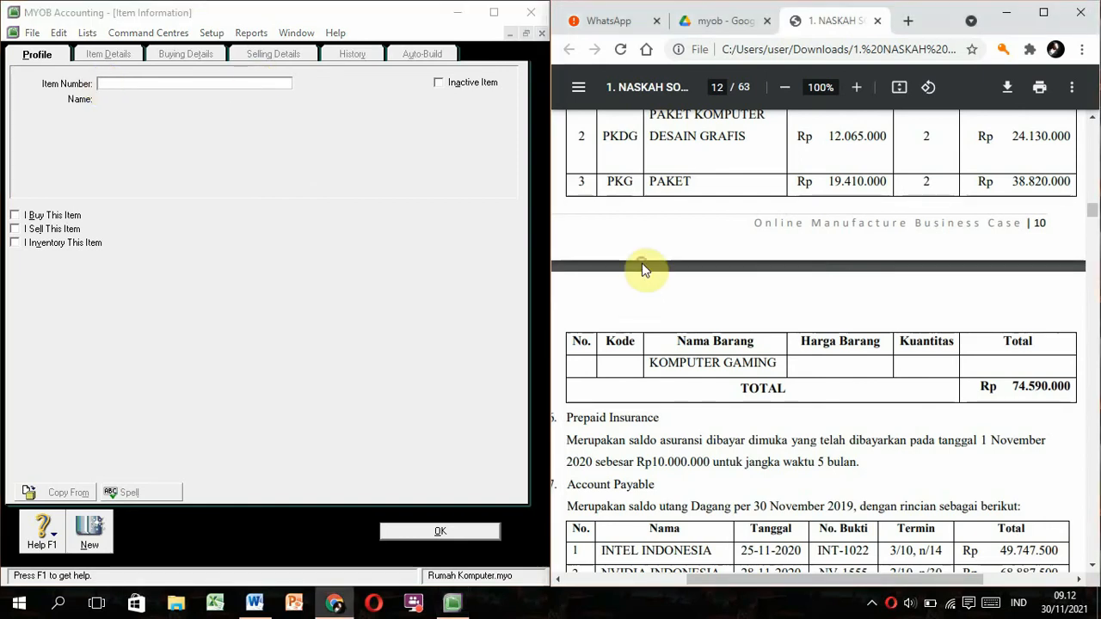
pyautogui.scroll(7, 645, 270)
pyautogui.scroll(1, 645, 270)
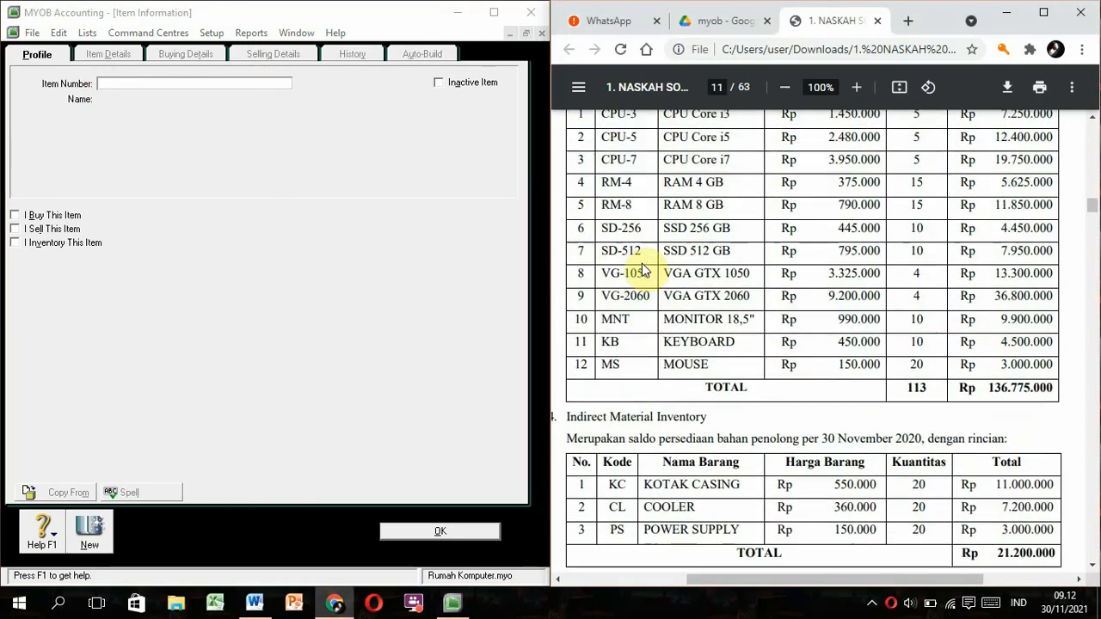
pyautogui.scroll(1, 641, 263)
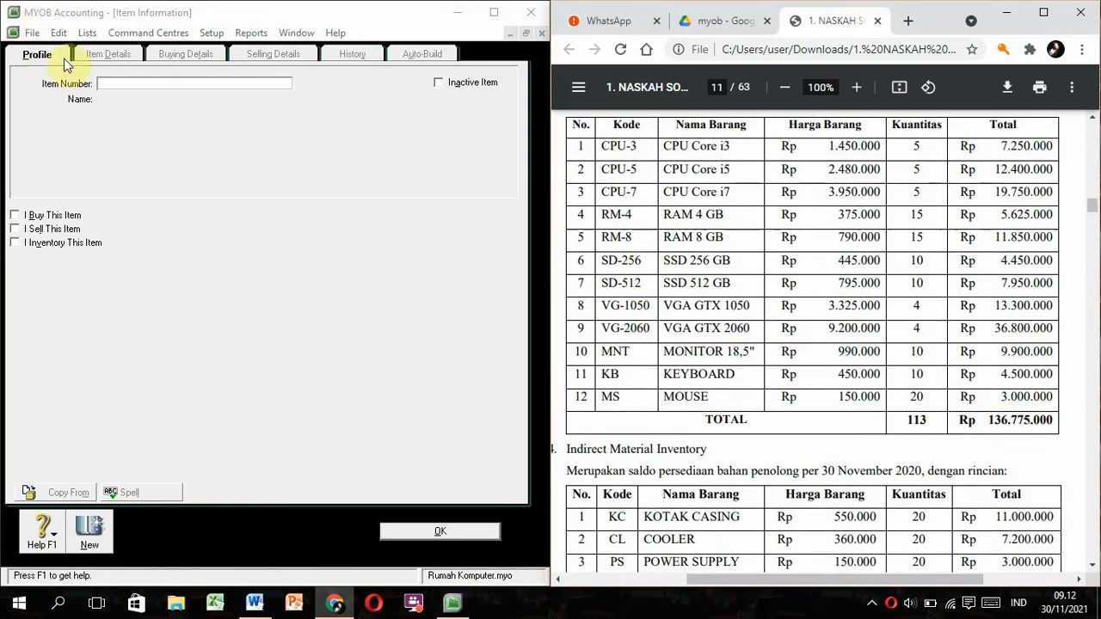
# Enter item number CPU-3 with the name CPU Core i3.
pyautogui.click(108, 84)
pyautogui.write('CPU-3')
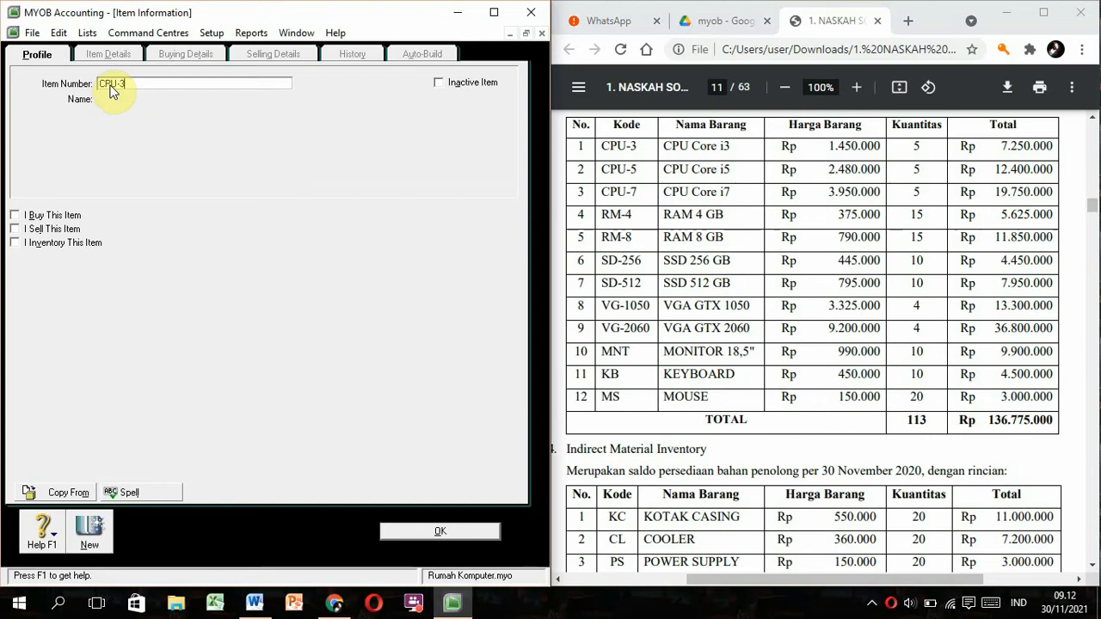
pyautogui.press('Tab')
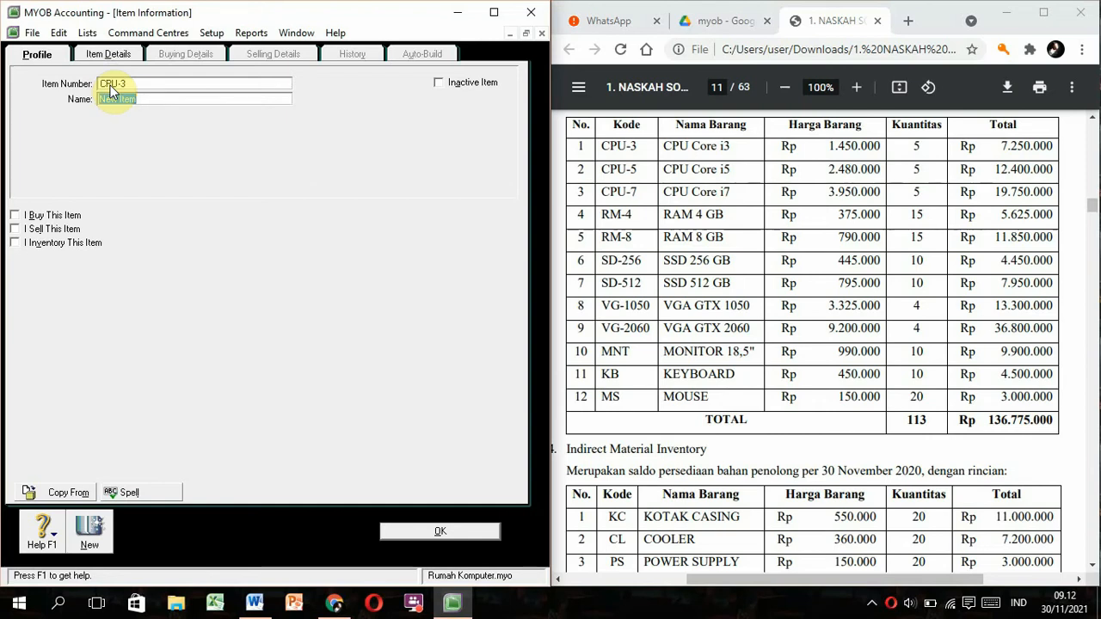
pyautogui.write('CPU Co')
pyautogui.press('BackSpace')
pyautogui.write('ore i3')
pyautogui.press('Tab')
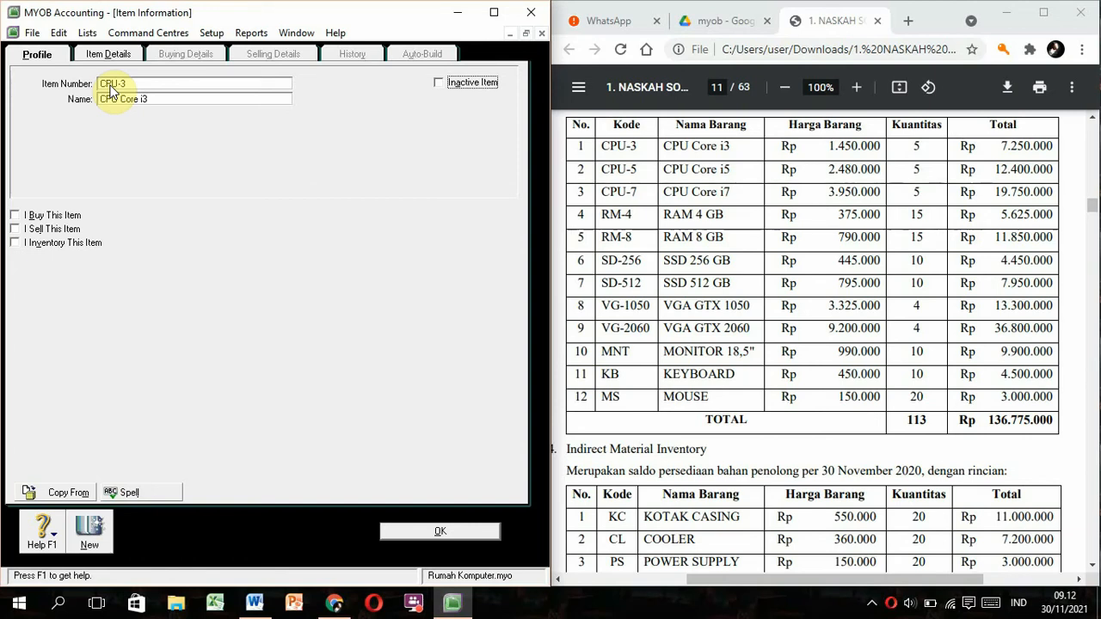
# Mark CPU-3 as bought and inventoried, check its buying details, and save it.
pyautogui.click(16, 215)
pyautogui.click(16, 244)
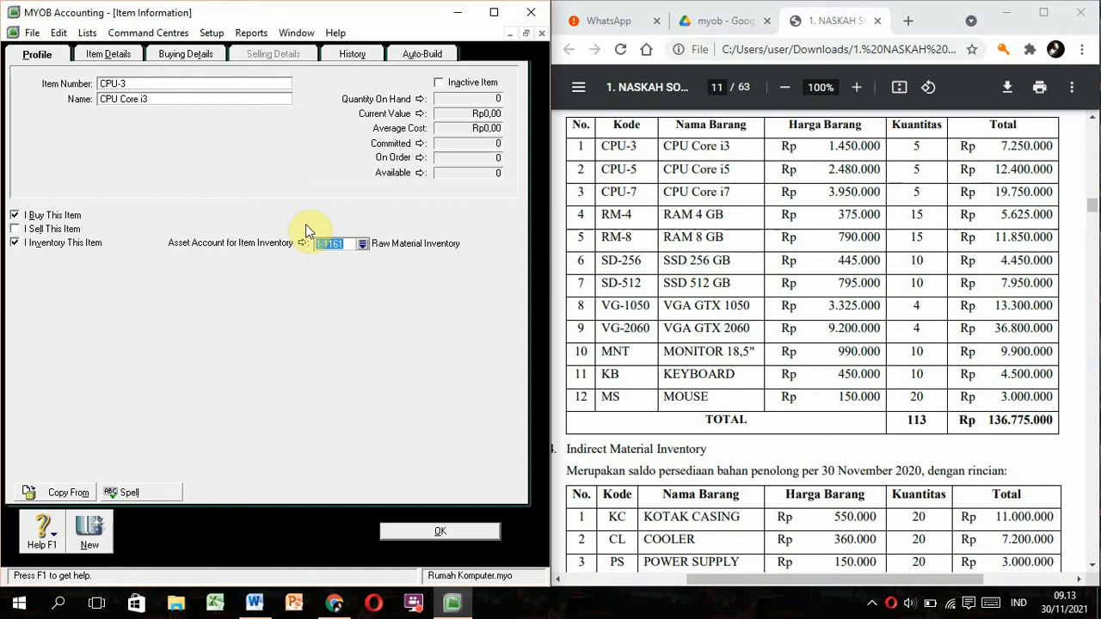
pyautogui.click(195, 57)
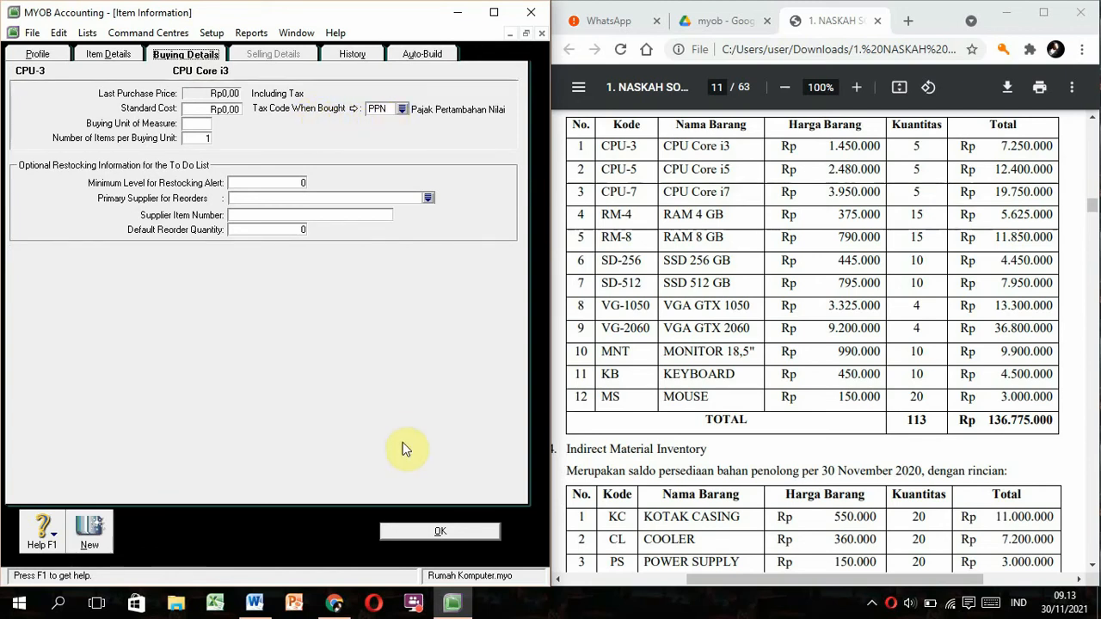
pyautogui.click(421, 533)
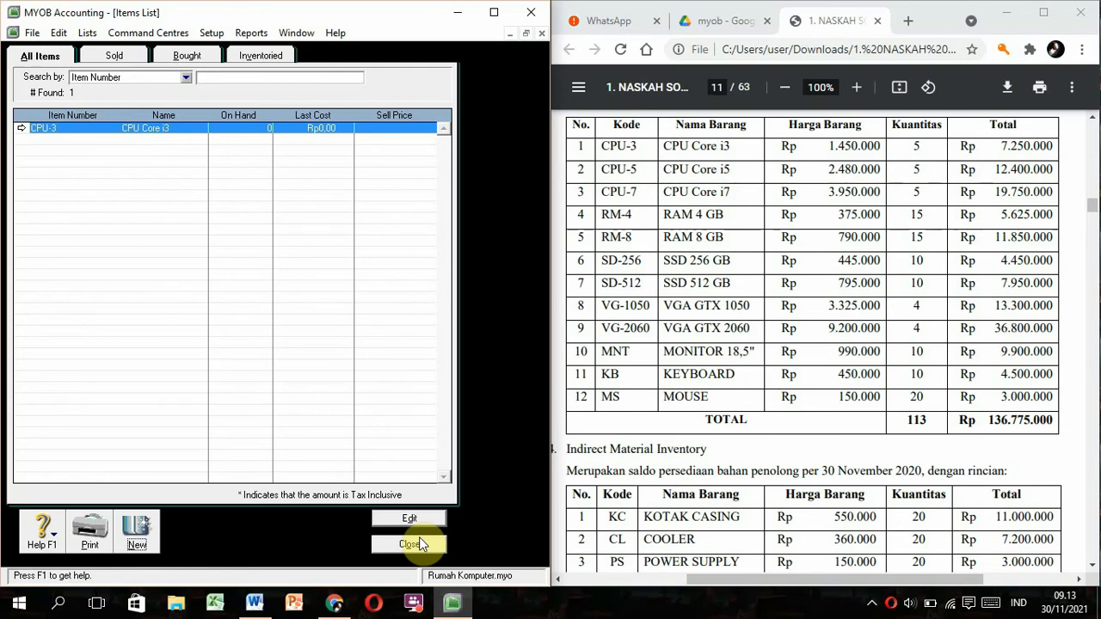
# Add item CPU-5 'CPU Core i5' as a bought, inventoried item.
pyautogui.click(137, 533)
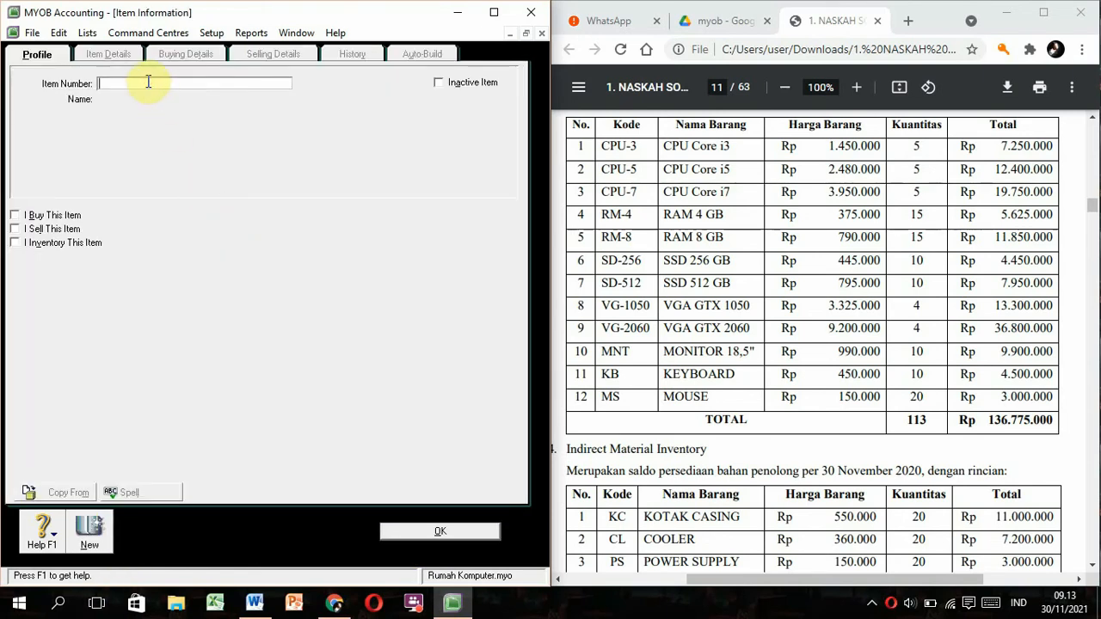
pyautogui.write('CPU-5')
pyautogui.press('Tab')
pyautogui.write('CPU')
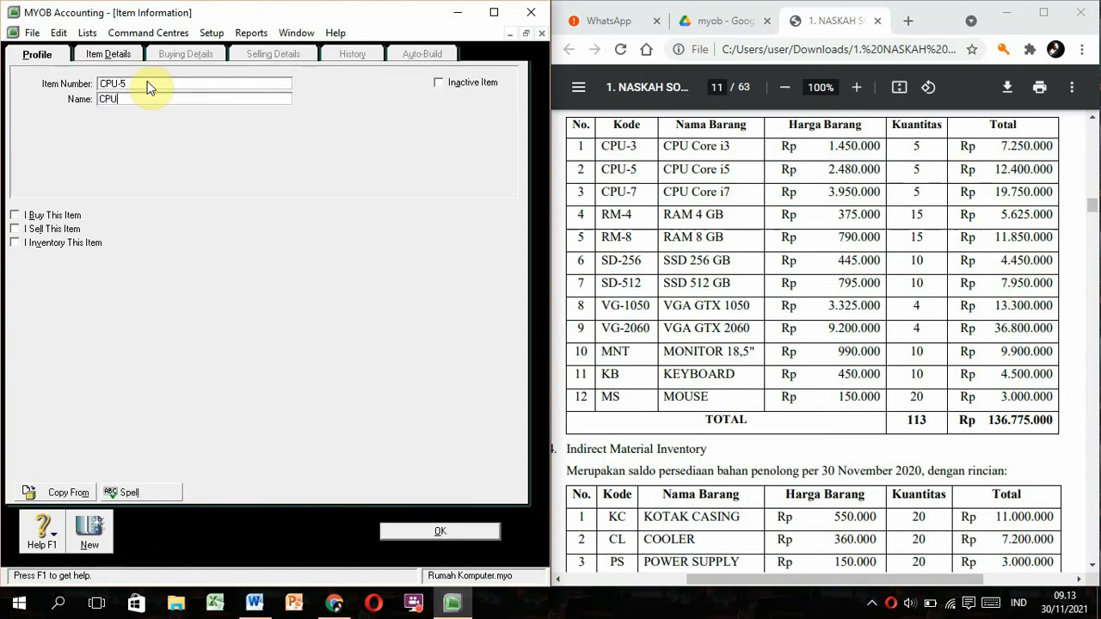
pyautogui.write(' Core i5')
pyautogui.click(15, 215)
pyautogui.click(15, 243)
pyautogui.click(169, 58)
pyautogui.press('Return')
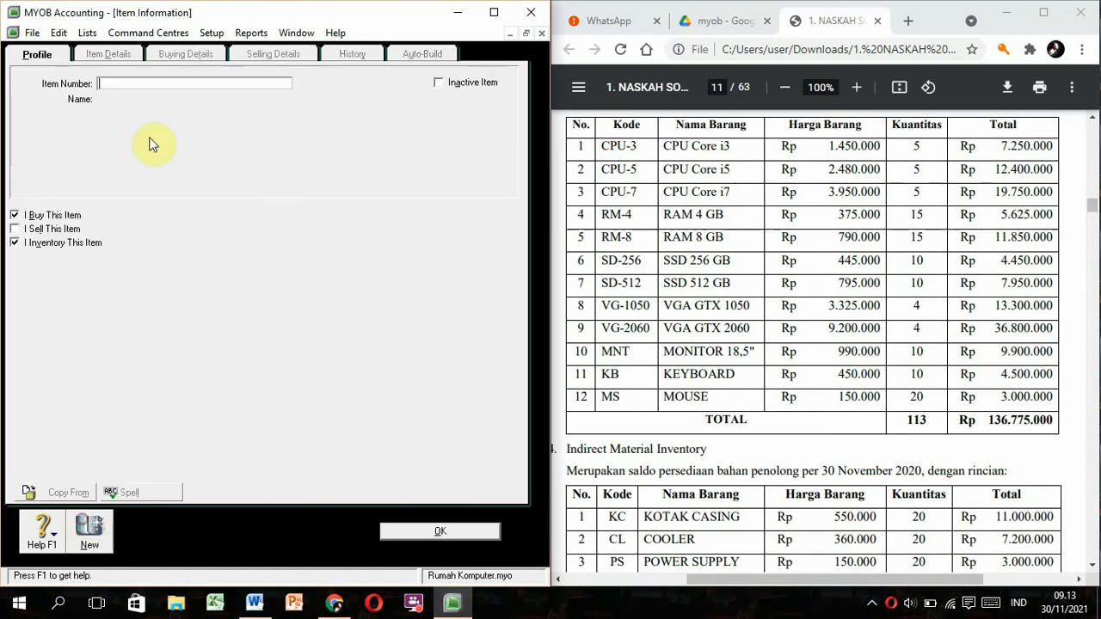
# Add items CPU-7 'CPU Core i7', RM-4 'RAM 4 GB' and RM-8 RAM.
pyautogui.write('CPU-7')
pyautogui.press('Tab')
pyautogui.write('CPU Core i7')
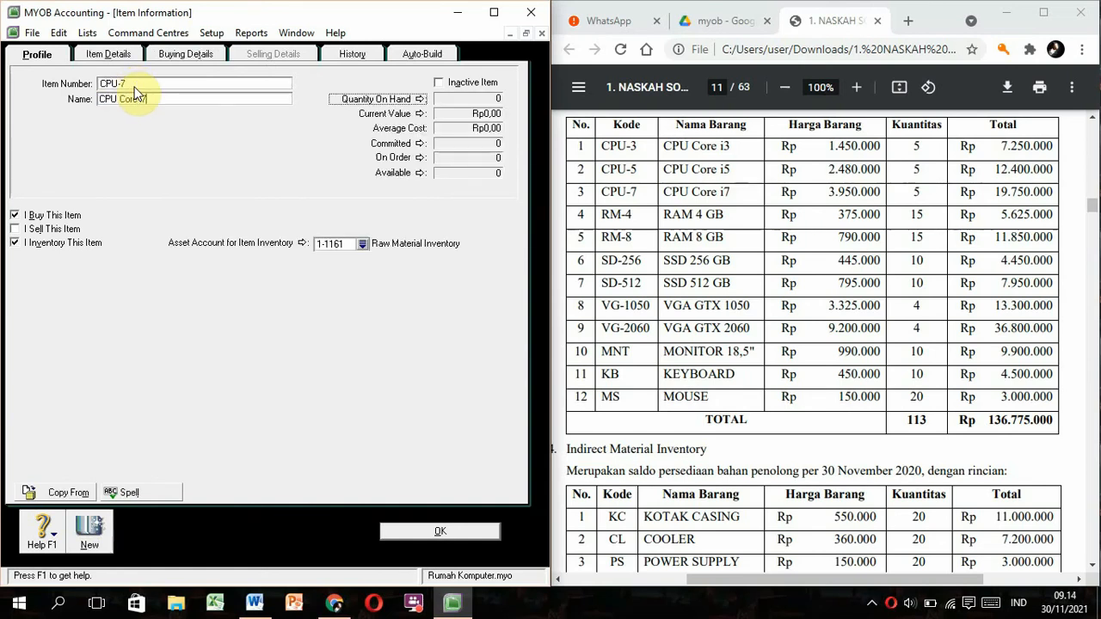
pyautogui.click(79, 528)
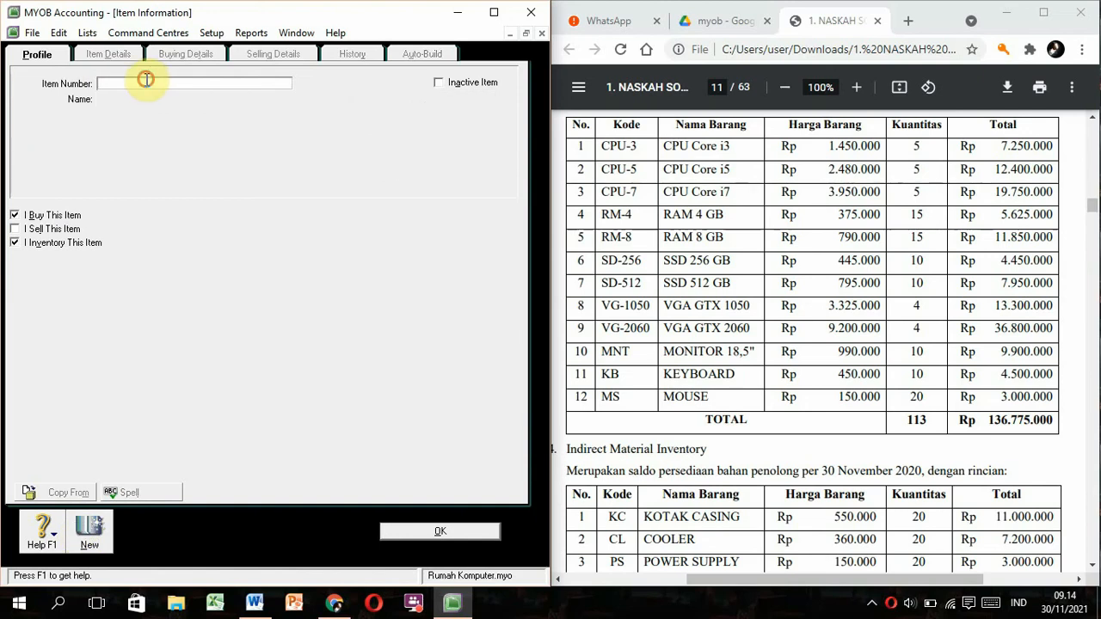
pyautogui.write('RAM 4')
pyautogui.press('Tab')
pyautogui.write('RAM 4 GB')
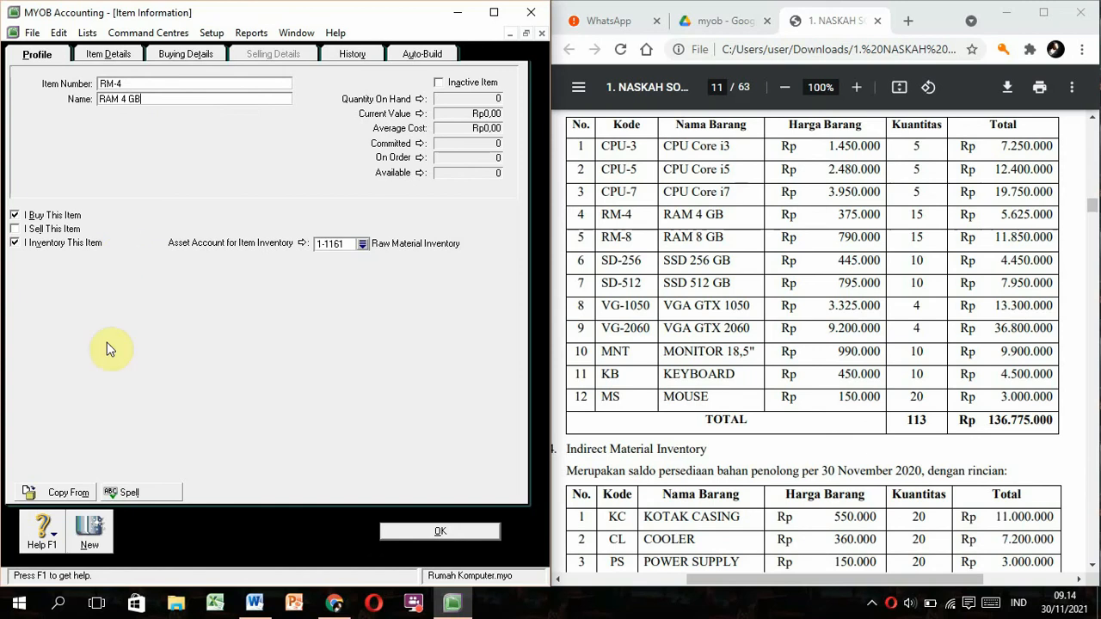
pyautogui.click(89, 531)
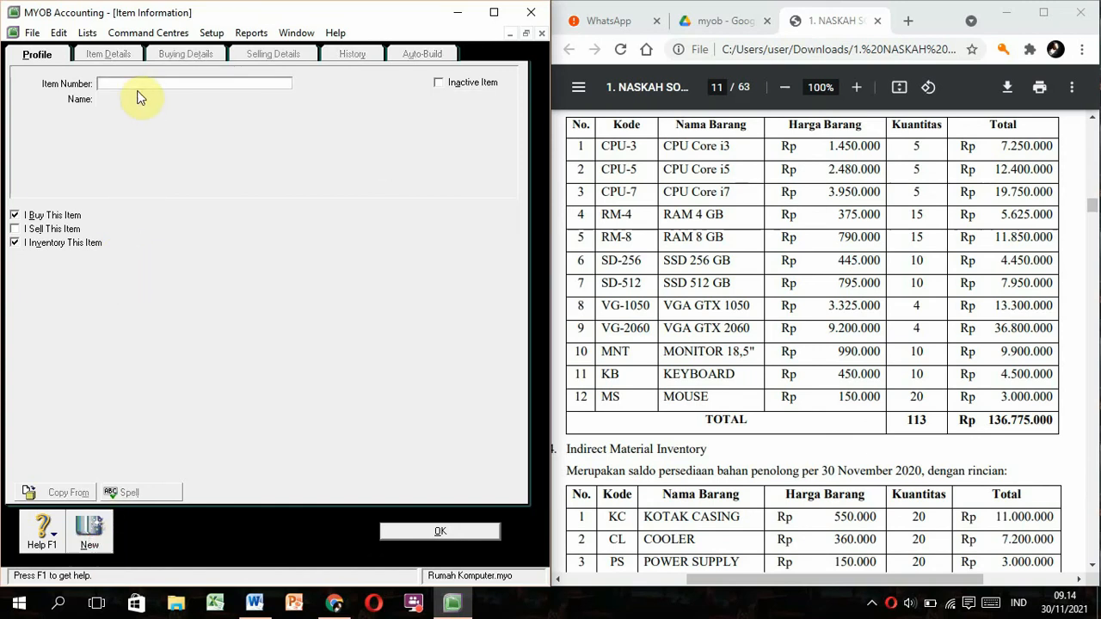
pyautogui.write('RM-8')
pyautogui.press('Tab')
pyautogui.write('RAM')
pyautogui.click(89, 532)
# Add items SD-256 'SSD 256 GB', SD-512 'SSD 512 GB' and VG-1050.
pyautogui.write('SD-256')
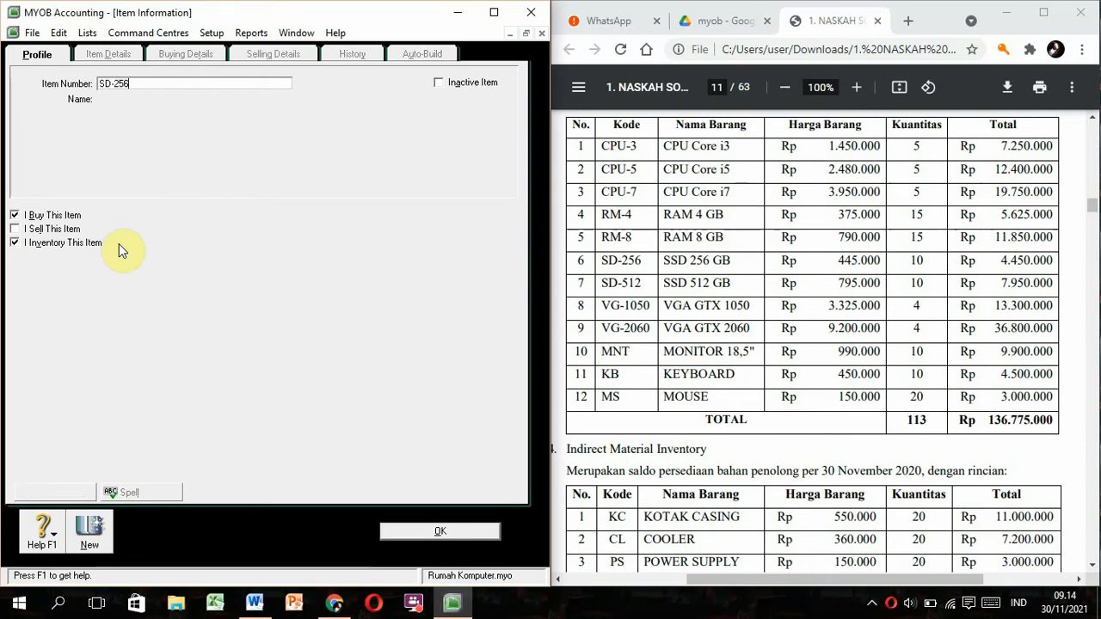
pyautogui.press('Tab')
pyautogui.write('SSD 256 GB')
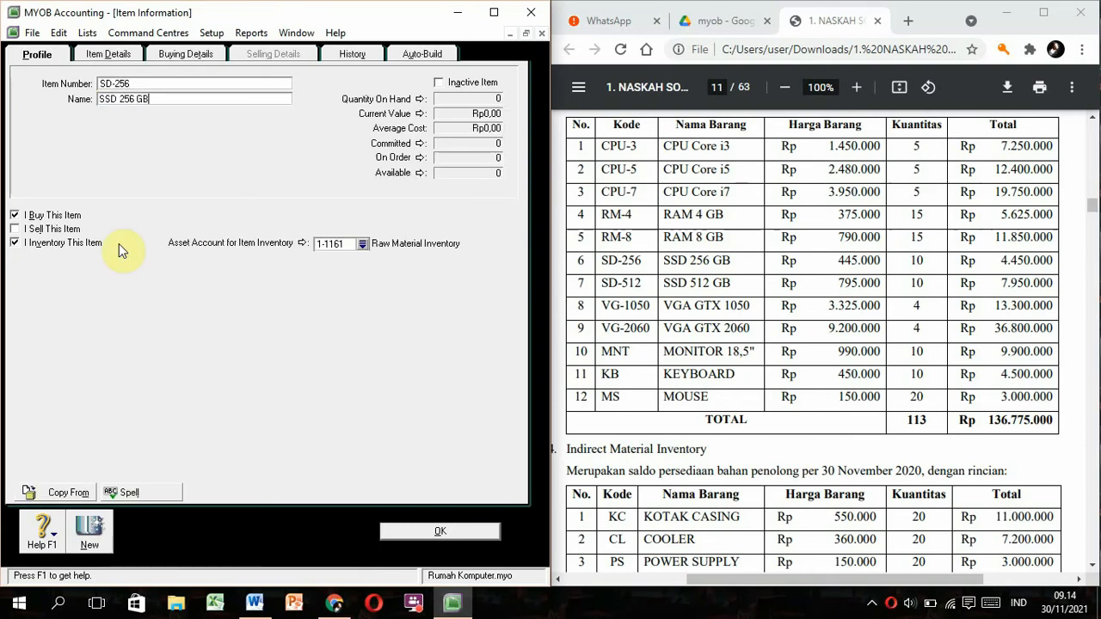
pyautogui.click(90, 532)
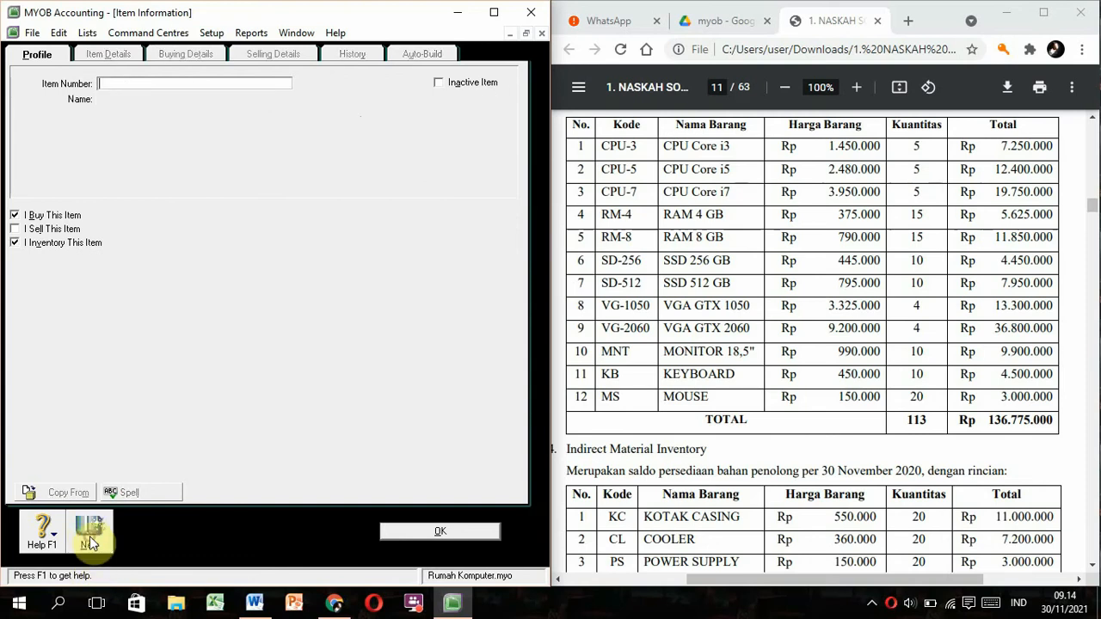
pyautogui.write('SD-512')
pyautogui.press('Tab')
pyautogui.write('SSD 512 GB')
pyautogui.click(89, 531)
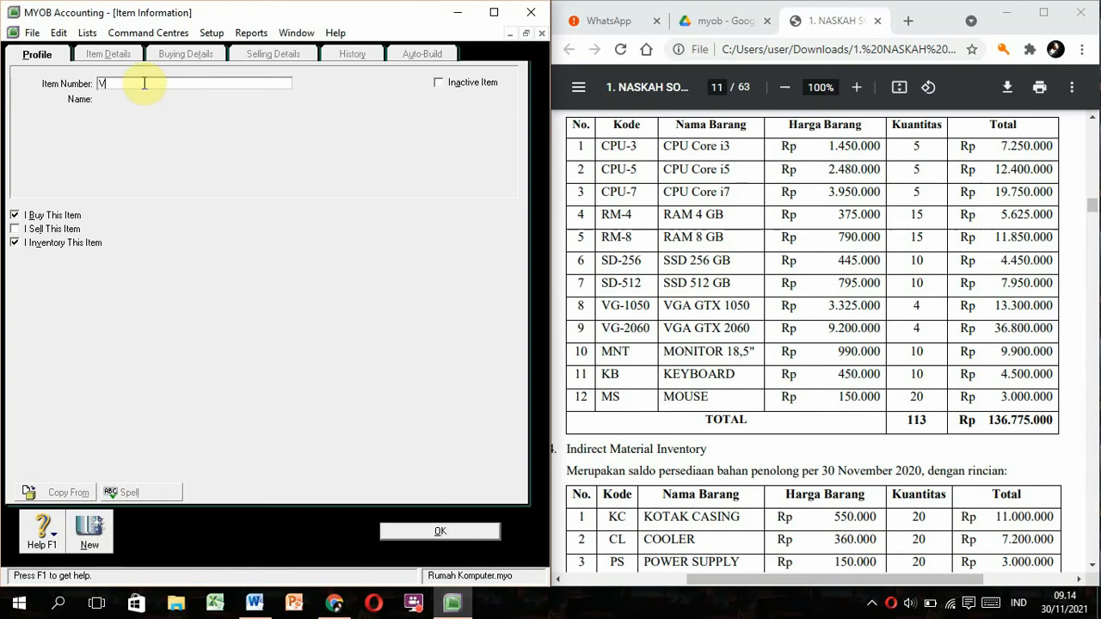
pyautogui.press('Tab')
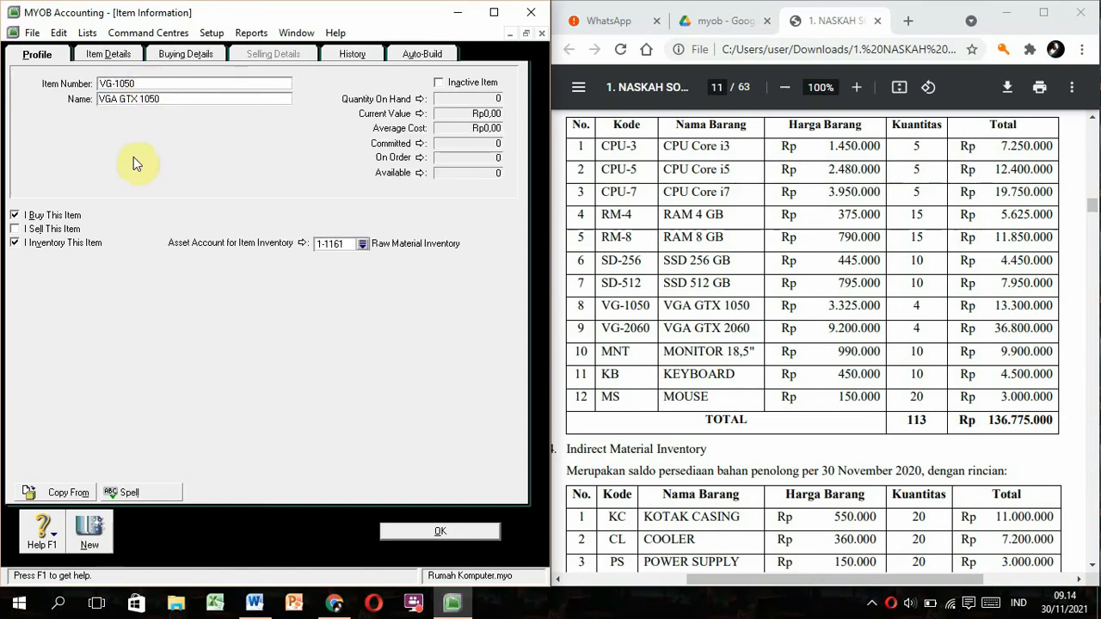
pyautogui.click(90, 532)
# Add items VG-2060 'VGA GTX 2060' and MNT 'MONITOR 18,5"'.
pyautogui.write('VG-2060')
pyautogui.press('Tab')
pyautogui.write('VGA GTX 2060')
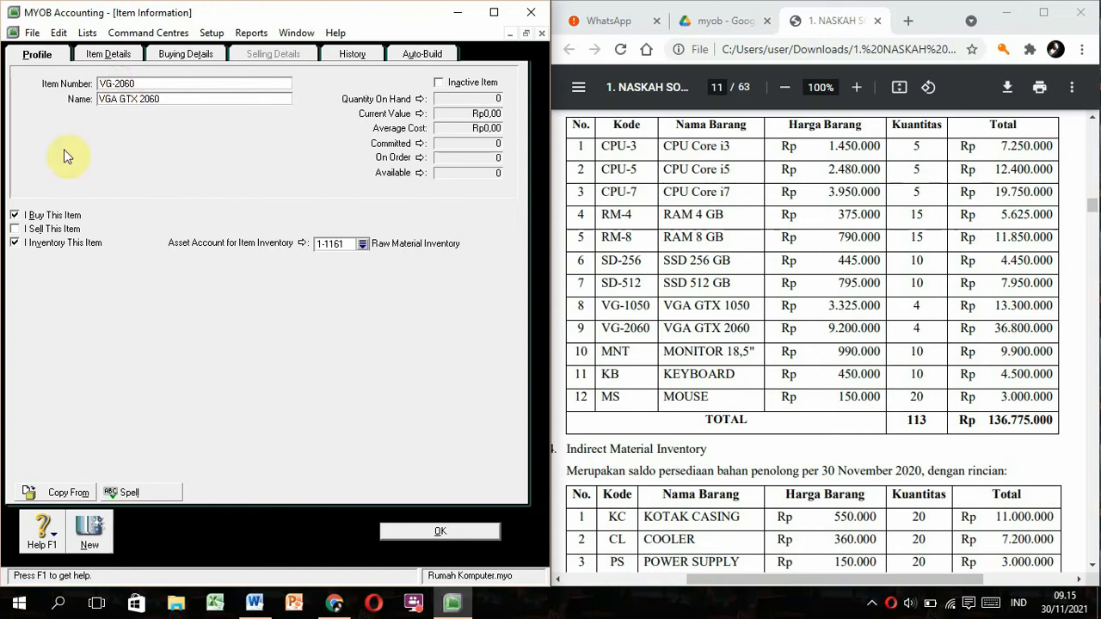
pyautogui.click(89, 531)
pyautogui.write('MNT')
pyautogui.press('Tab')
pyautogui.write('MONITOR 18,5"')
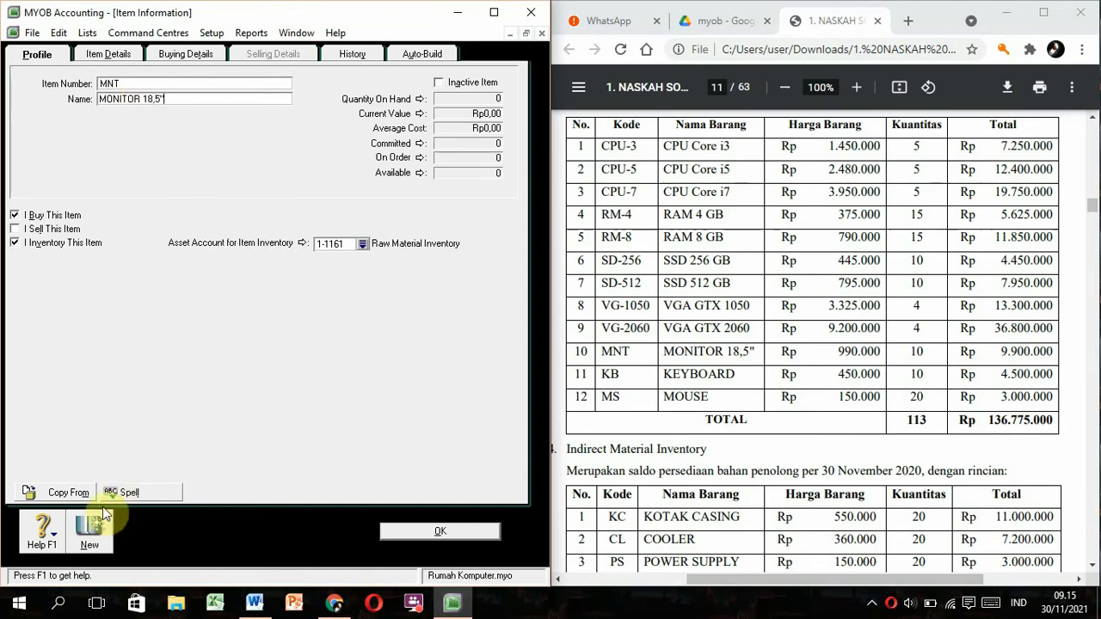
pyautogui.click(89, 531)
# Add items KB 'KEYBOARD' and MS 'MOUSE', then close the item form.
pyautogui.write('KB')
pyautogui.press('Tab')
pyautogui.write('KEYBOARD')
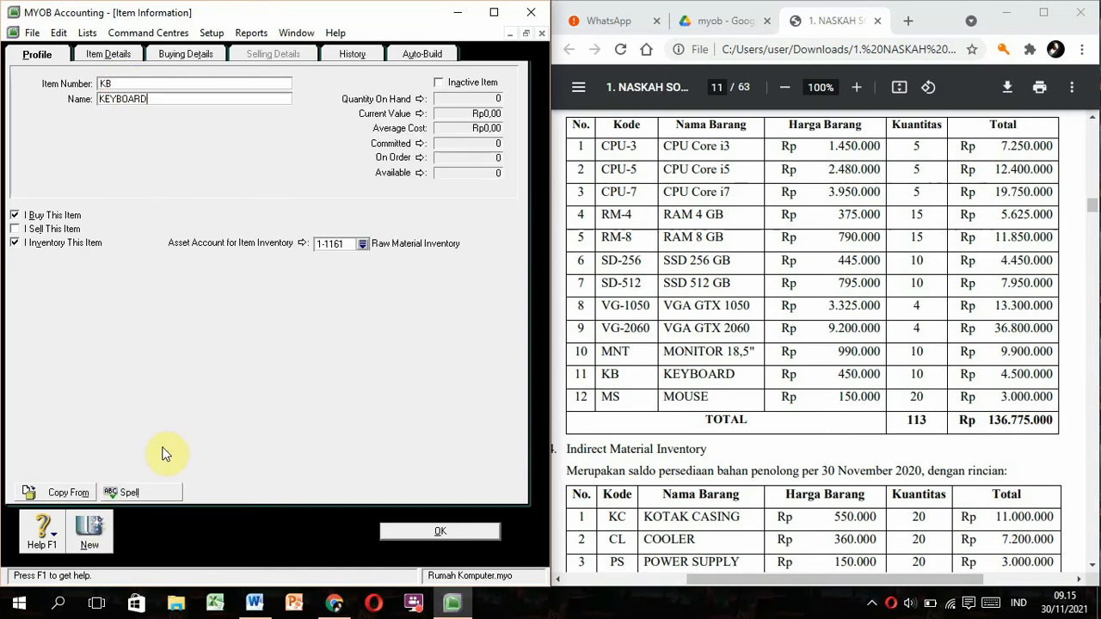
pyautogui.click(89, 531)
pyautogui.write('MS')
pyautogui.press('Tab')
pyautogui.write('MOUSE')
pyautogui.click(452, 527)
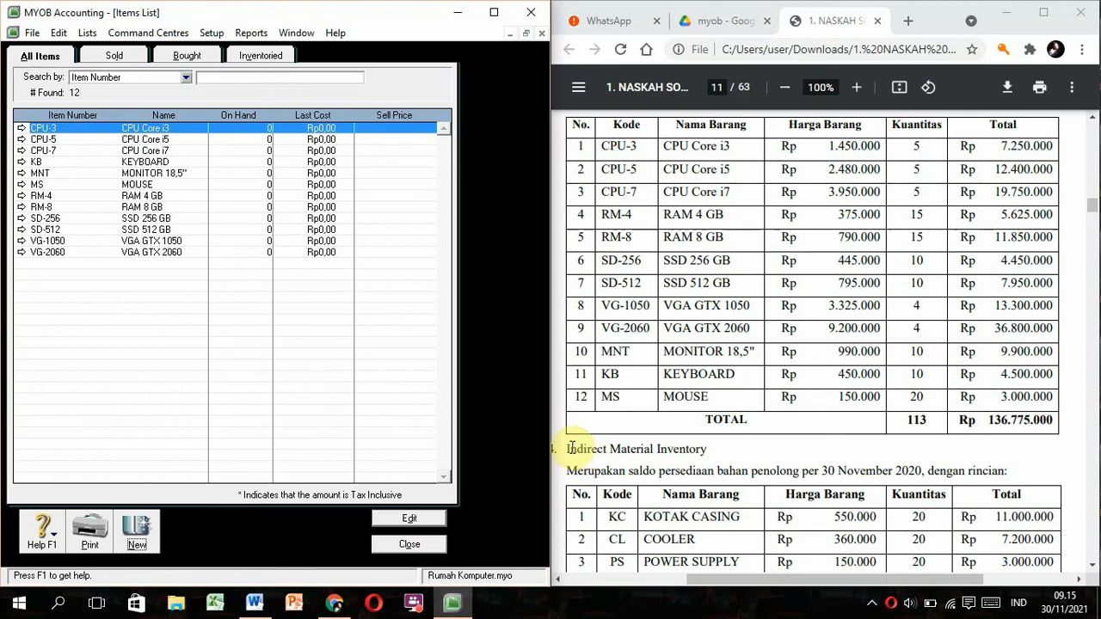
# Start a new item with code KC named KOTAK CASING.
pyautogui.click(635, 431)
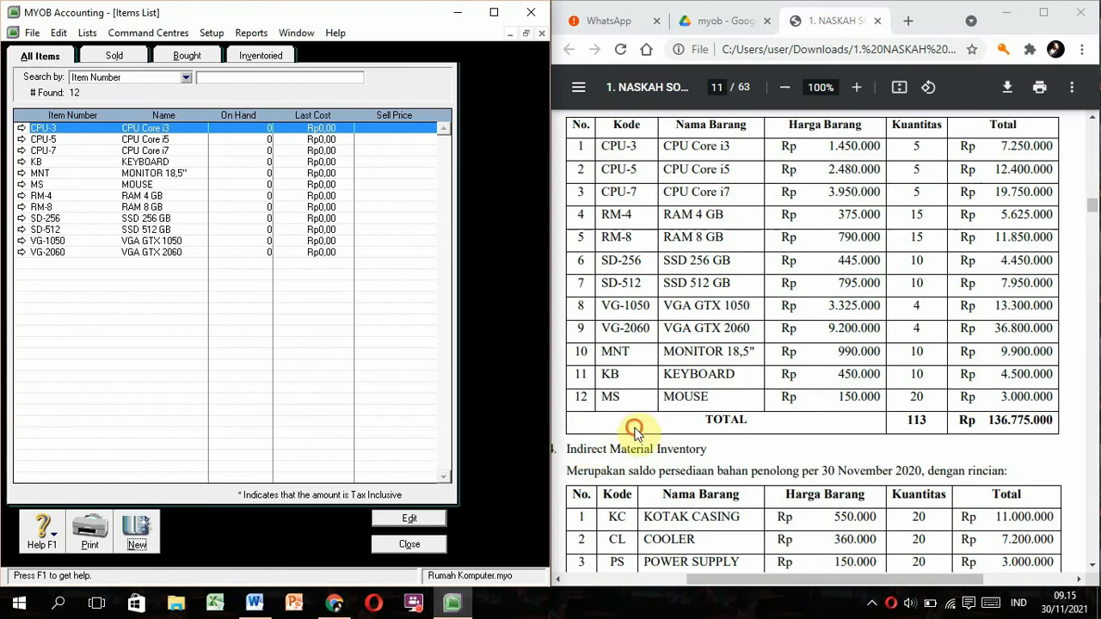
pyautogui.scroll(-2, 635, 431)
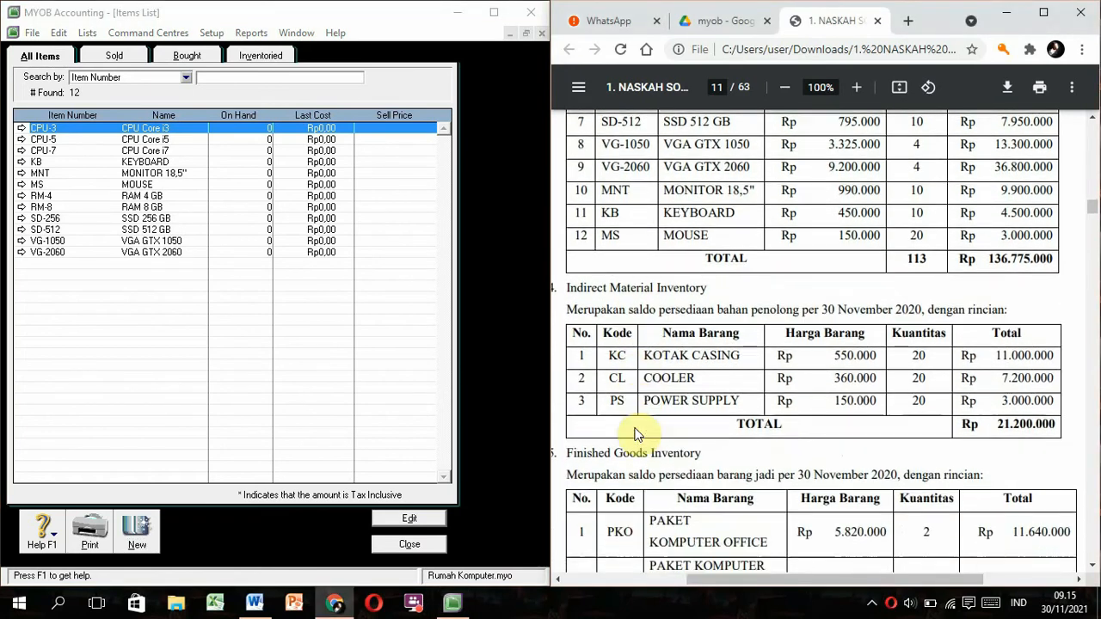
pyautogui.hscroll(-1, 635, 434)
pyautogui.scroll(-1, 635, 435)
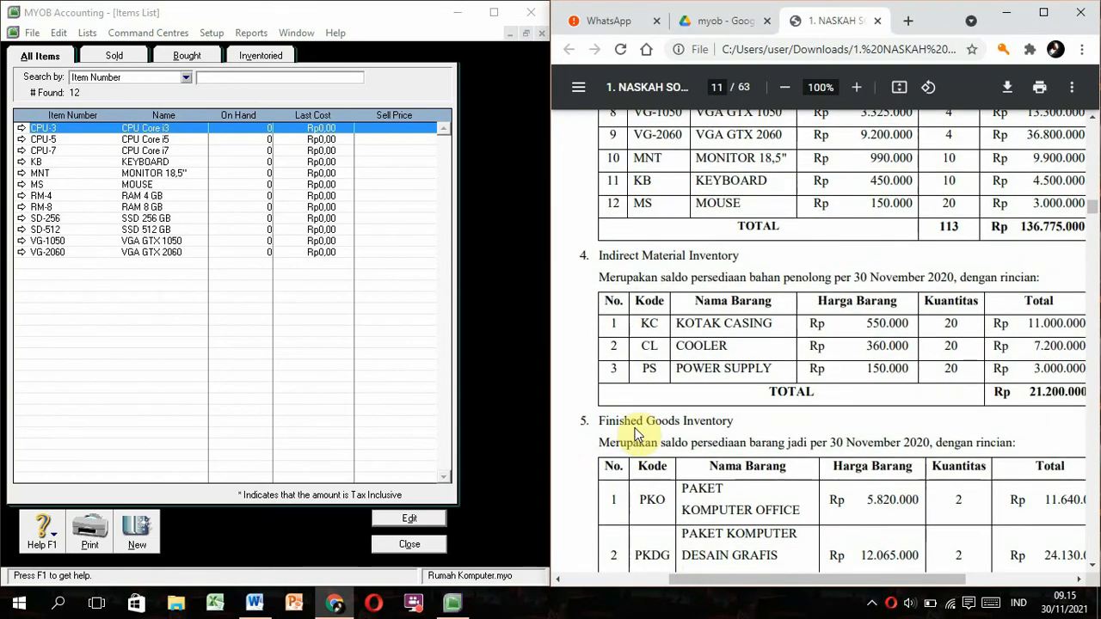
pyautogui.click(145, 525)
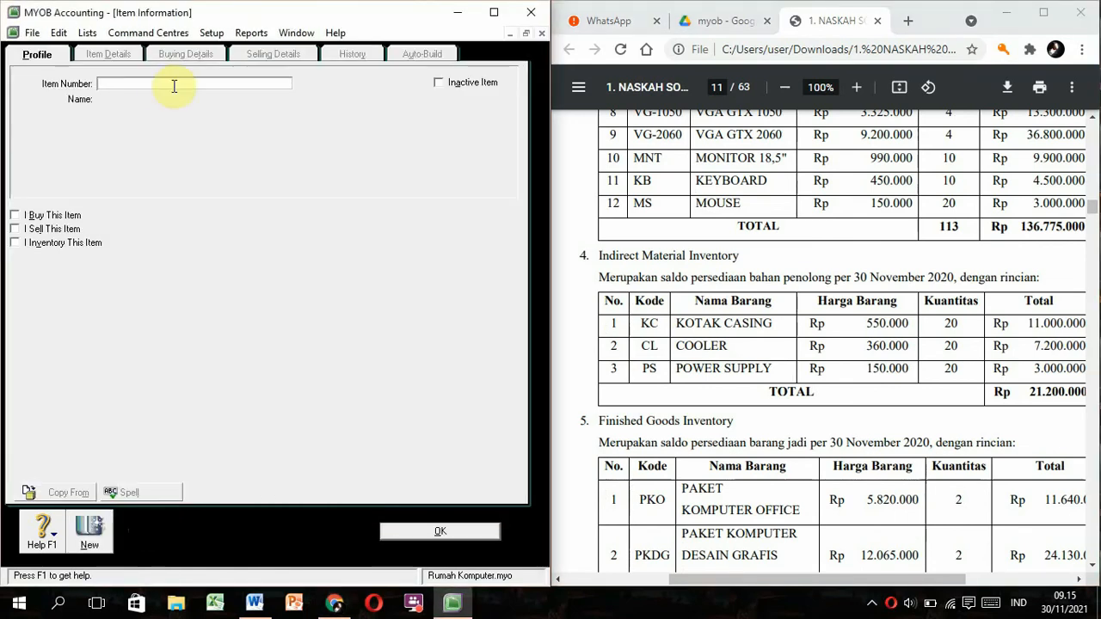
pyautogui.click(142, 81)
pyautogui.write('KC')
pyautogui.press('Tab')
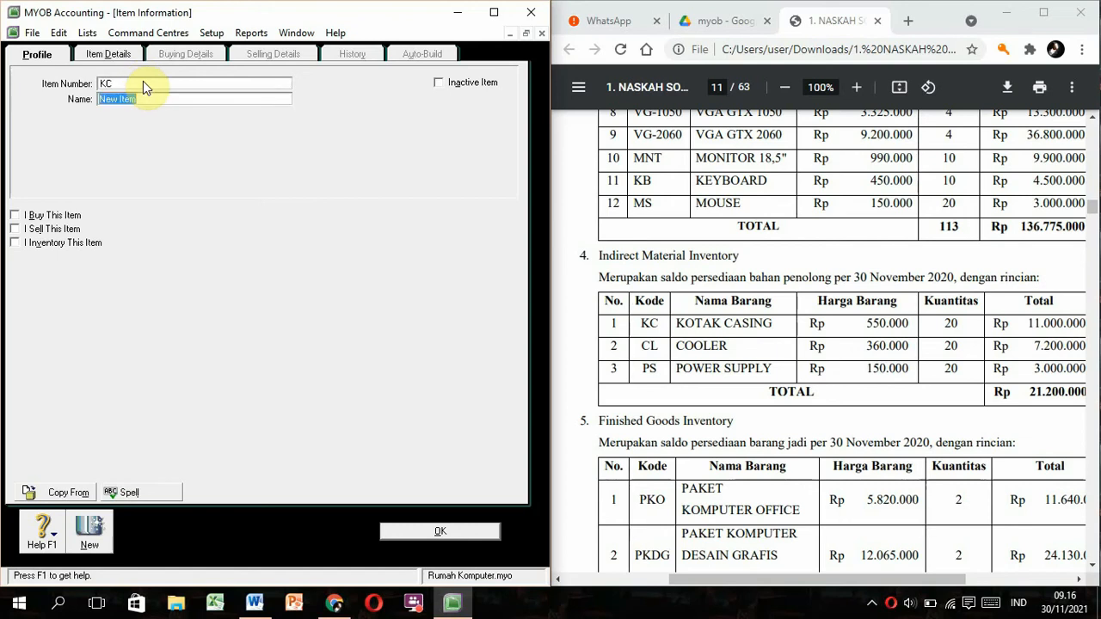
pyautogui.write('KOTAK CASING')
# Make KOTAK CASING bought and inventoried under Indirect Material Inventory 1-1162, and save it.
pyautogui.click(16, 217)
pyautogui.click(15, 243)
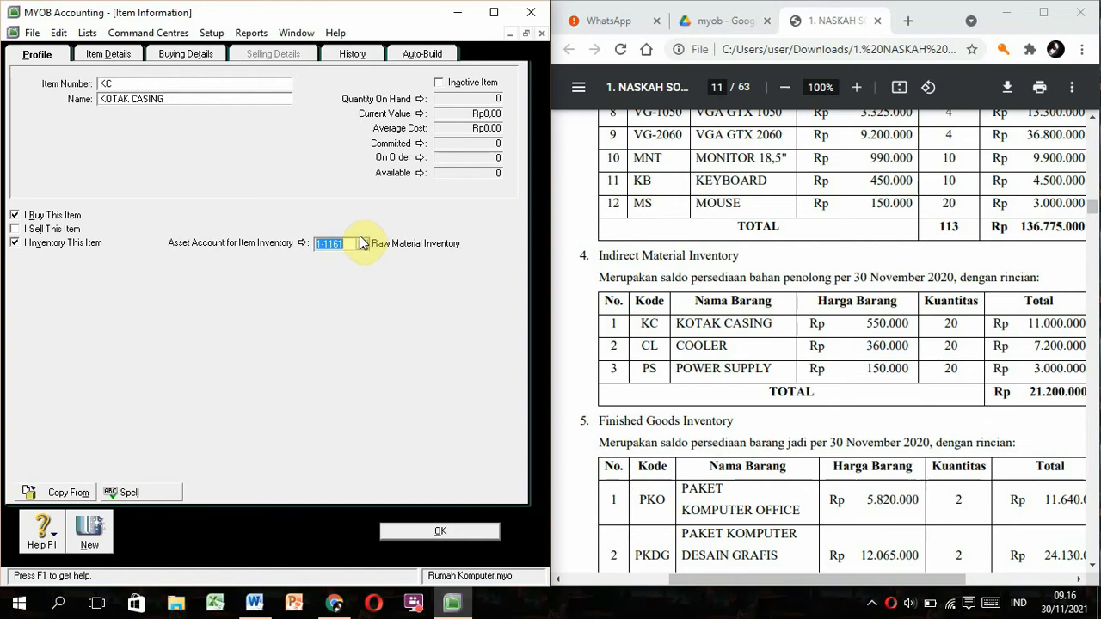
pyautogui.click(362, 243)
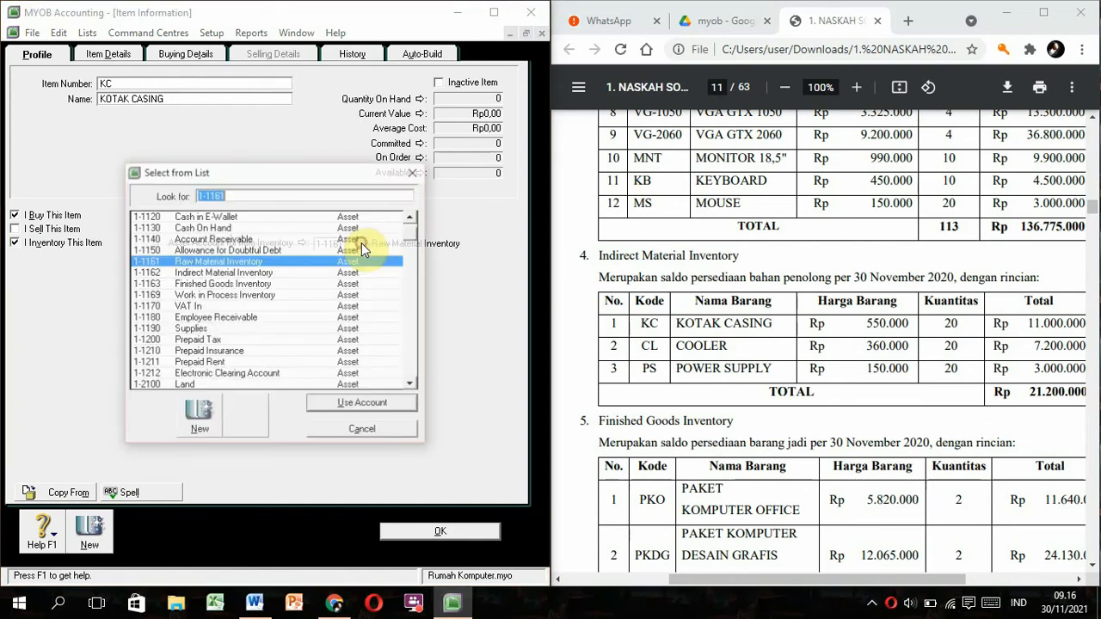
pyautogui.doubleClick(248, 273)
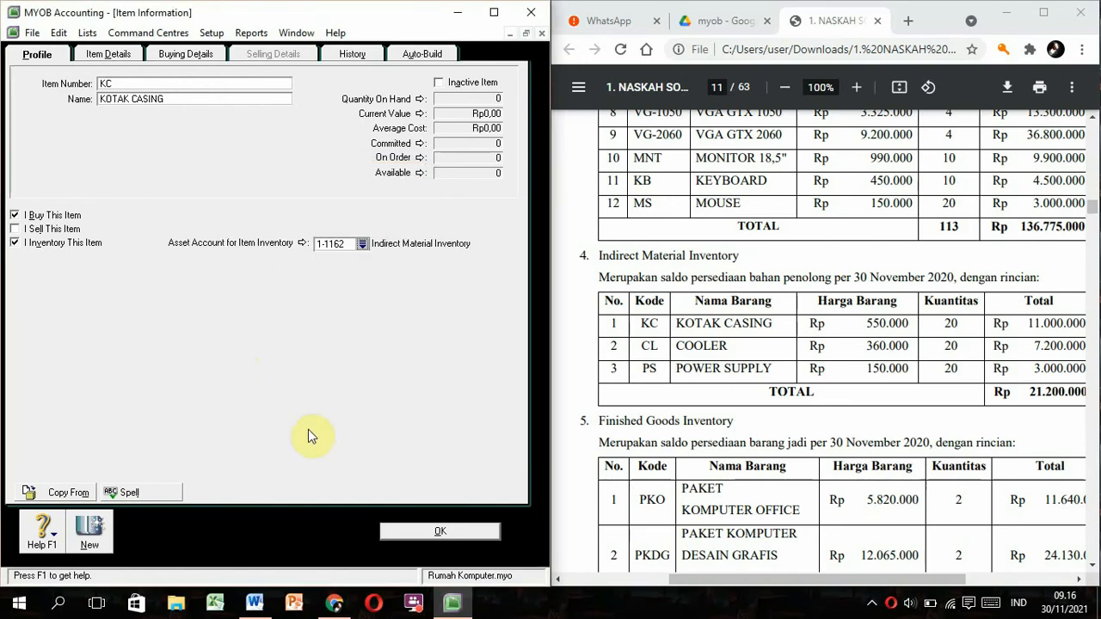
pyautogui.click(185, 53)
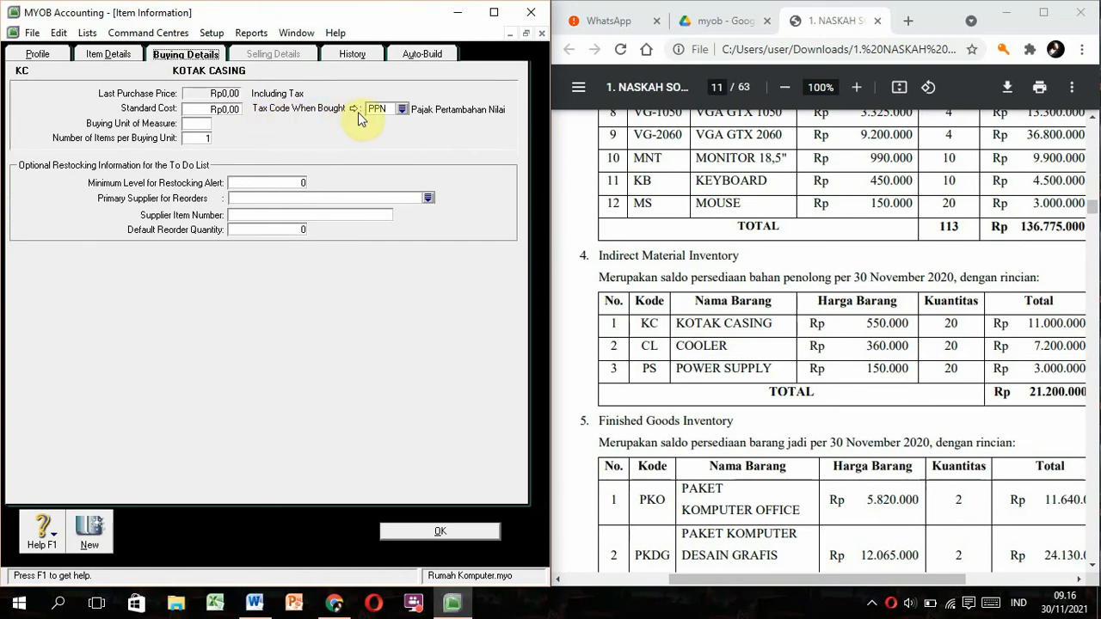
pyautogui.click(432, 530)
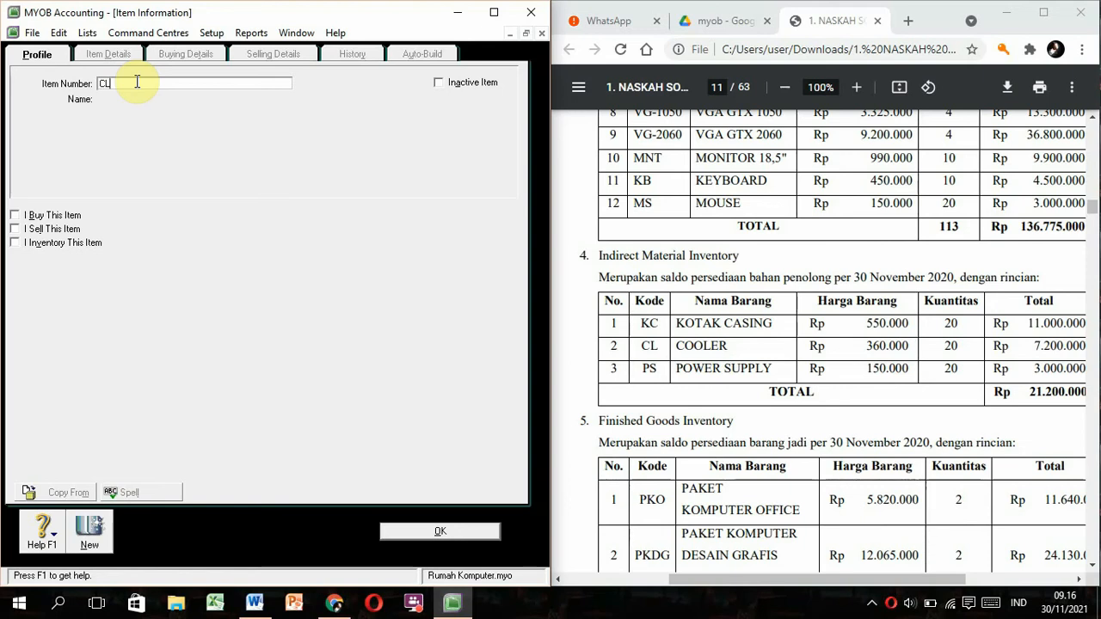
# Add CL 'COOLER' as a bought, inventoried item.
pyautogui.press('Tab')
pyautogui.write('COOLER')
pyautogui.press('Tab')
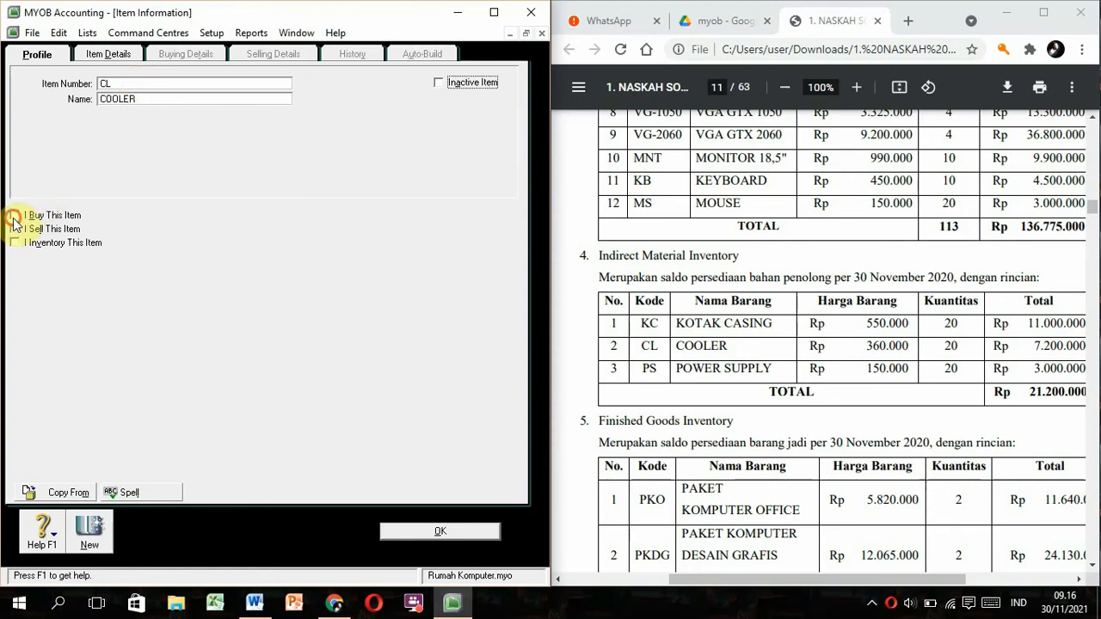
pyautogui.click(15, 215)
pyautogui.click(14, 242)
pyautogui.click(185, 53)
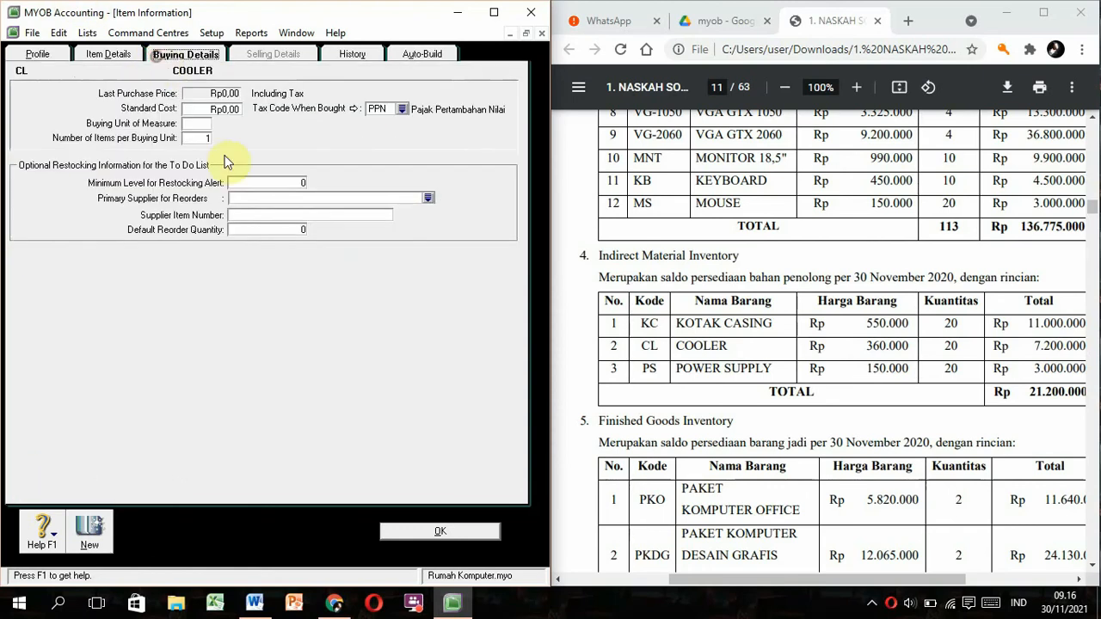
pyautogui.click(81, 528)
# Add PS 'POWER SUPPLY' and return to the items list.
pyautogui.write('PS')
pyautogui.press('Tab')
pyautogui.write('POWER SUPPLY')
pyautogui.click(437, 532)
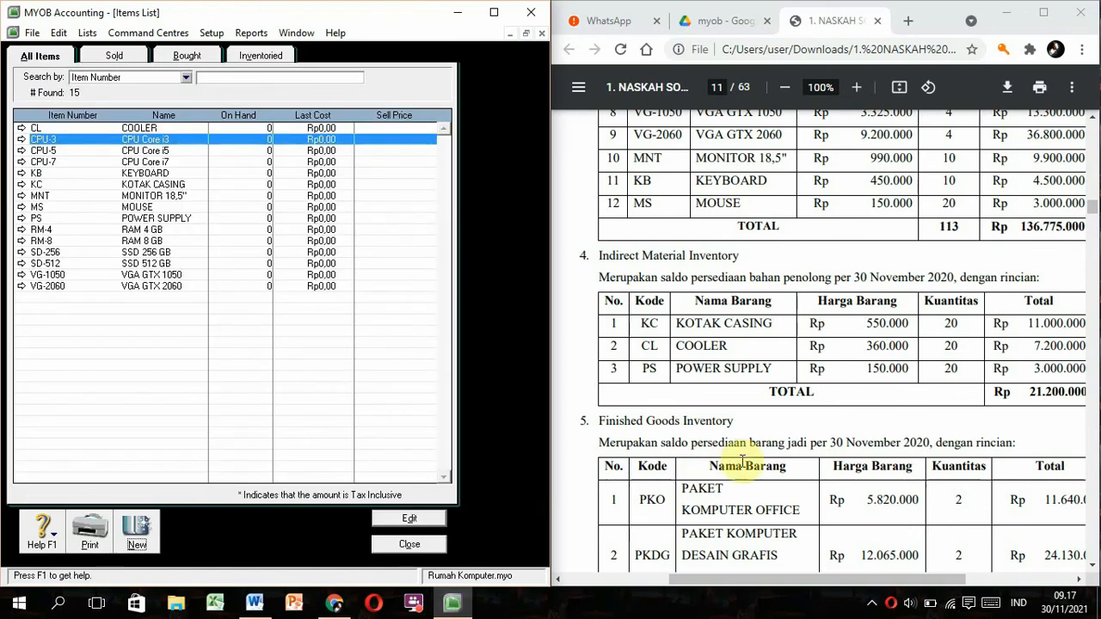
# Create item PKO named PAKET KOMPUTER OFFICE, correcting the item code.
pyautogui.scroll(-5, 738, 462)
pyautogui.hscroll(1, 733, 449)
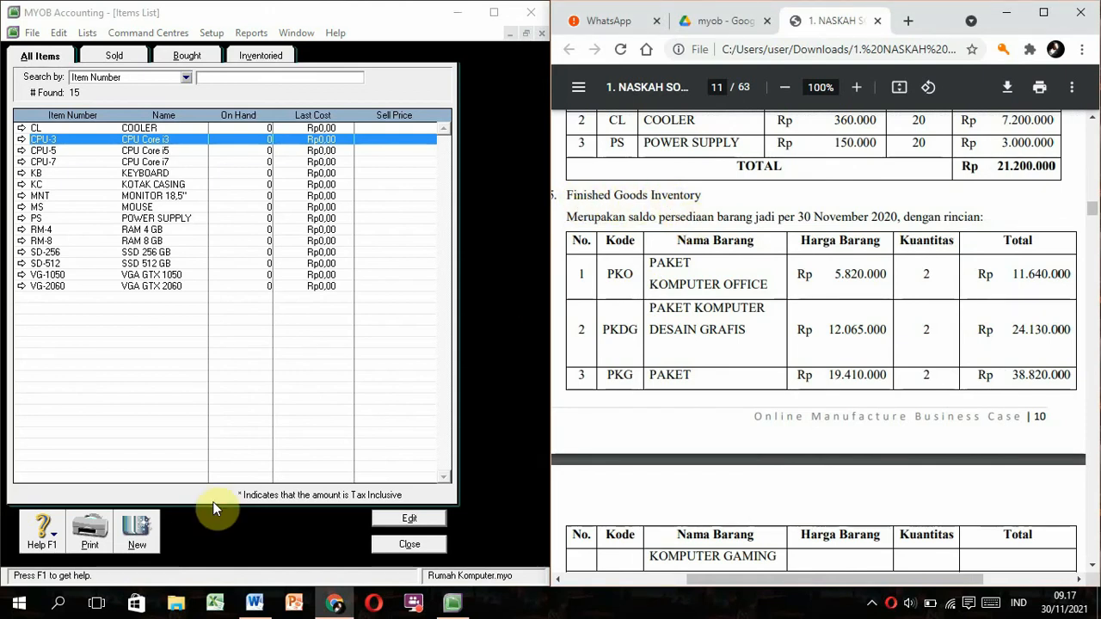
pyautogui.click(138, 527)
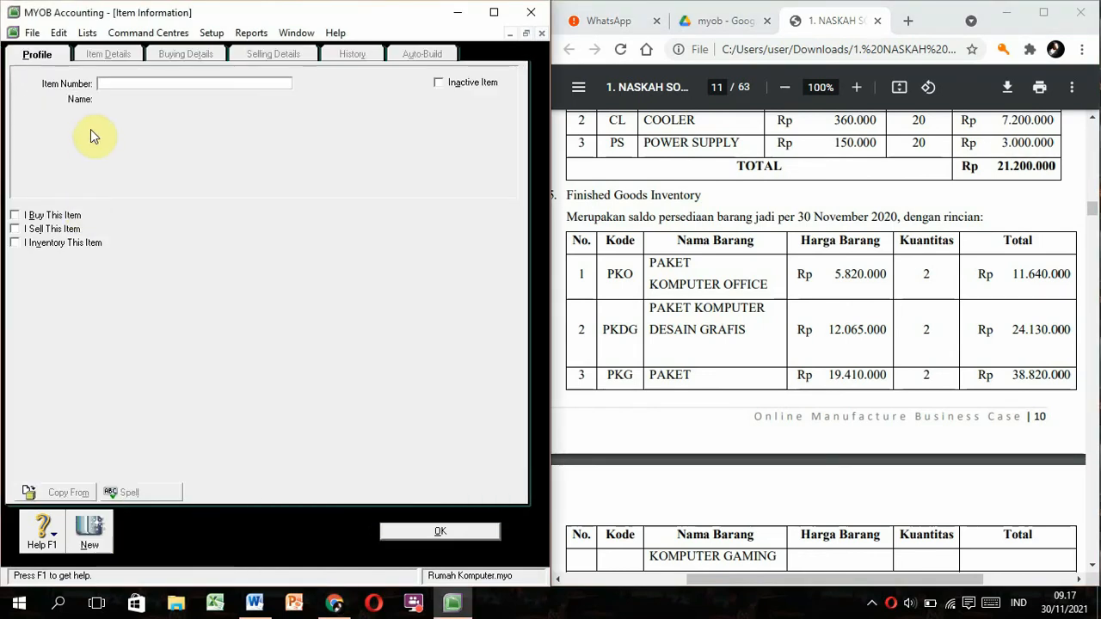
pyautogui.write('PKO')
pyautogui.press('Tab')
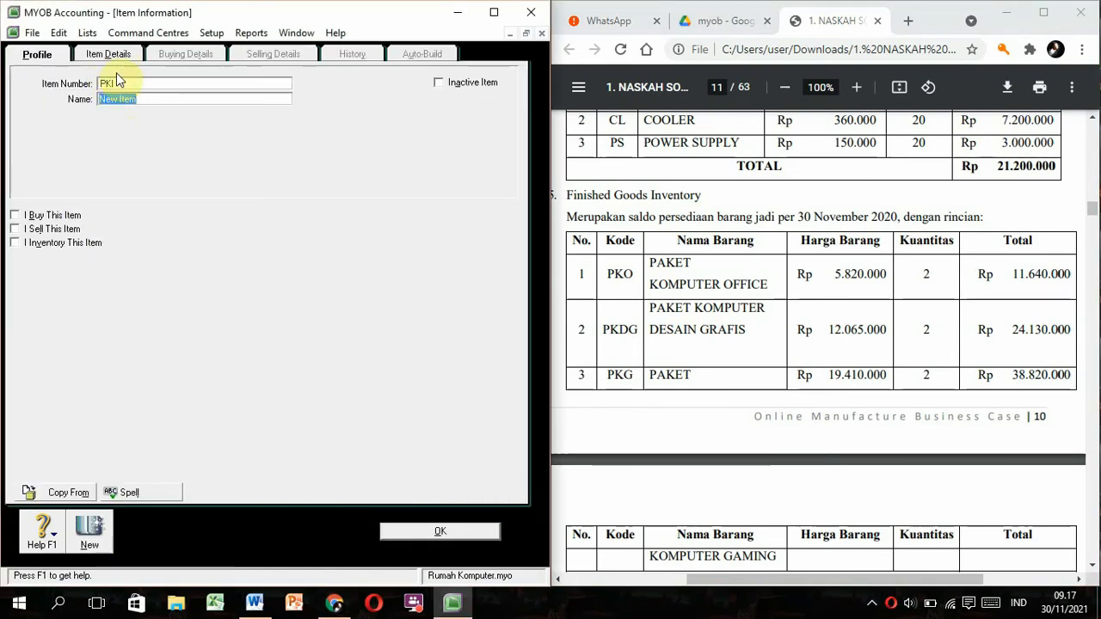
pyautogui.click(120, 80)
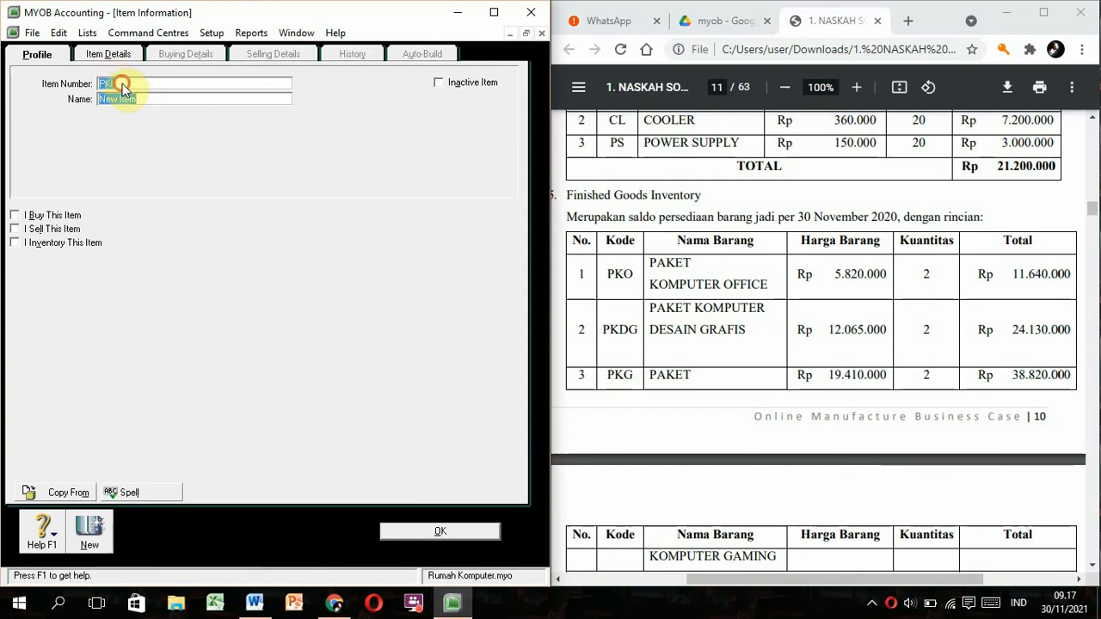
pyautogui.click(122, 83)
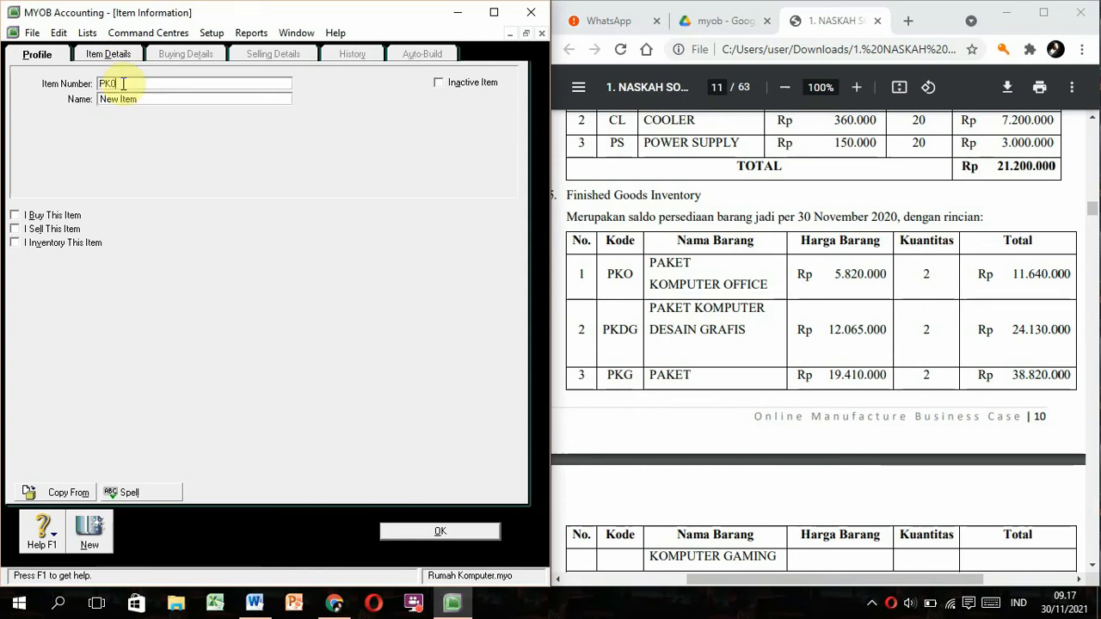
pyautogui.write('O')
pyautogui.press('Tab')
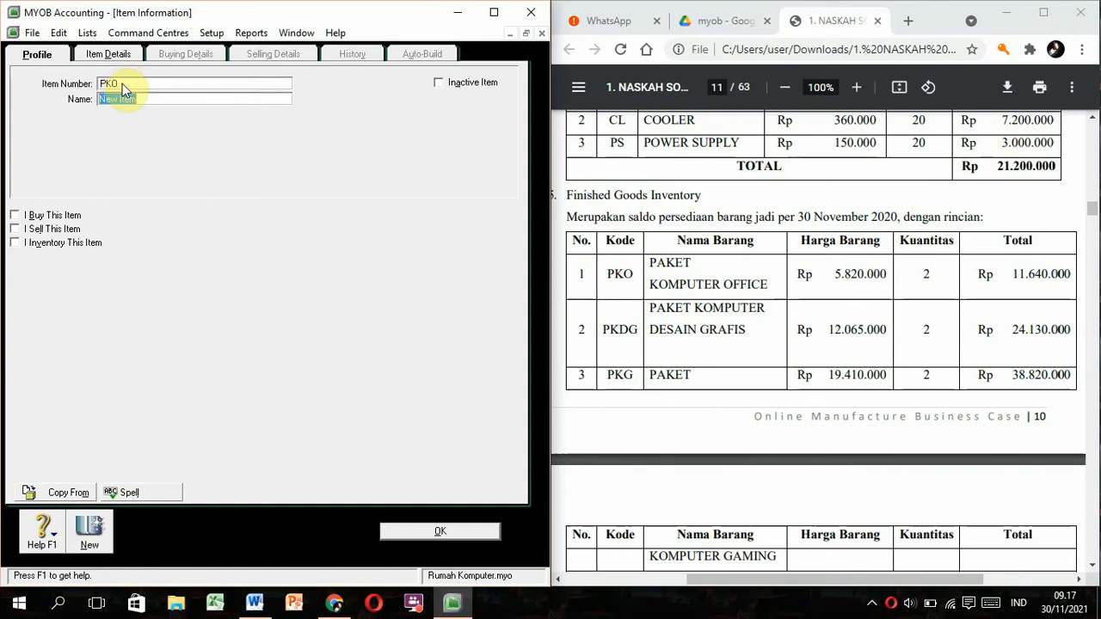
pyautogui.write('PAKET KOMPUTER OFFICE')
# Make PKO bought, sold and inventoried with asset account Finished Goods Inventory 1-1163, and save.
pyautogui.click(15, 216)
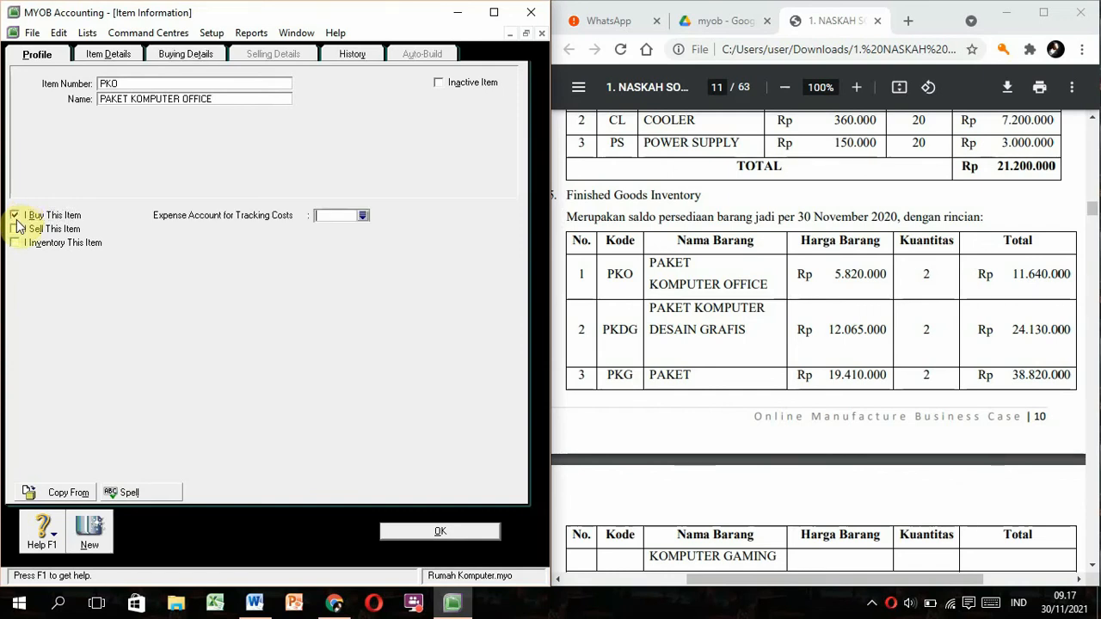
pyautogui.click(16, 229)
pyautogui.click(16, 245)
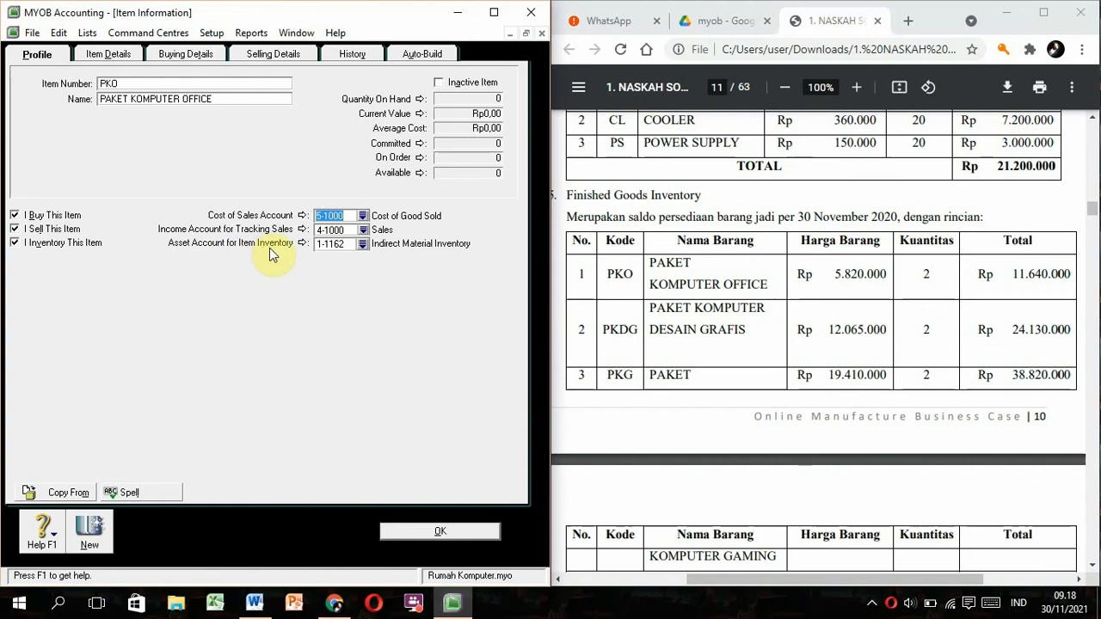
pyautogui.click(365, 244)
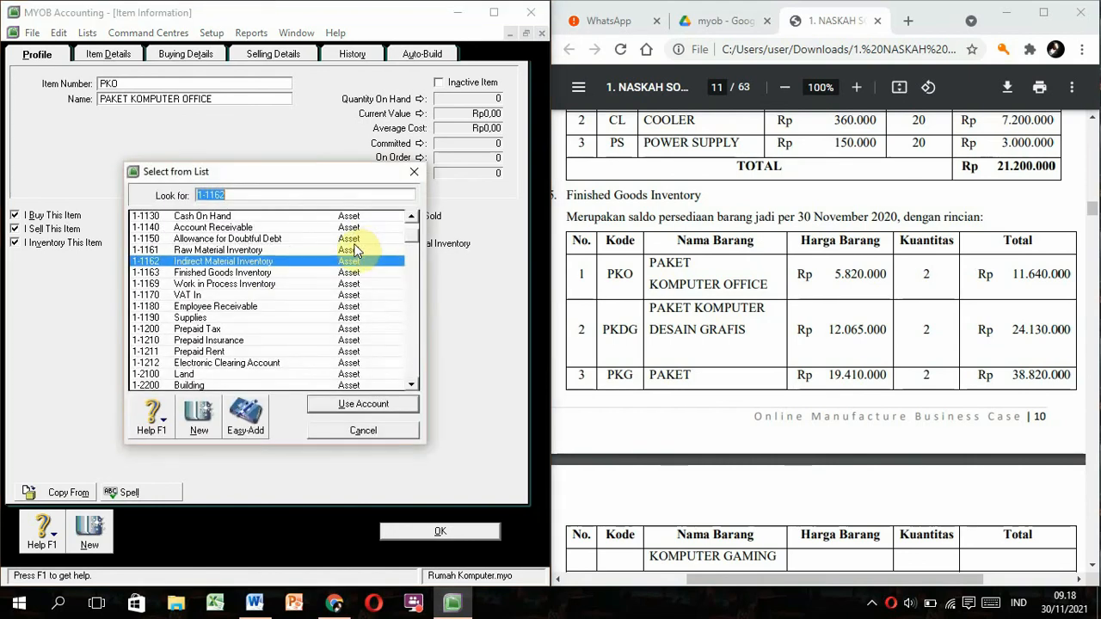
pyautogui.click(262, 273)
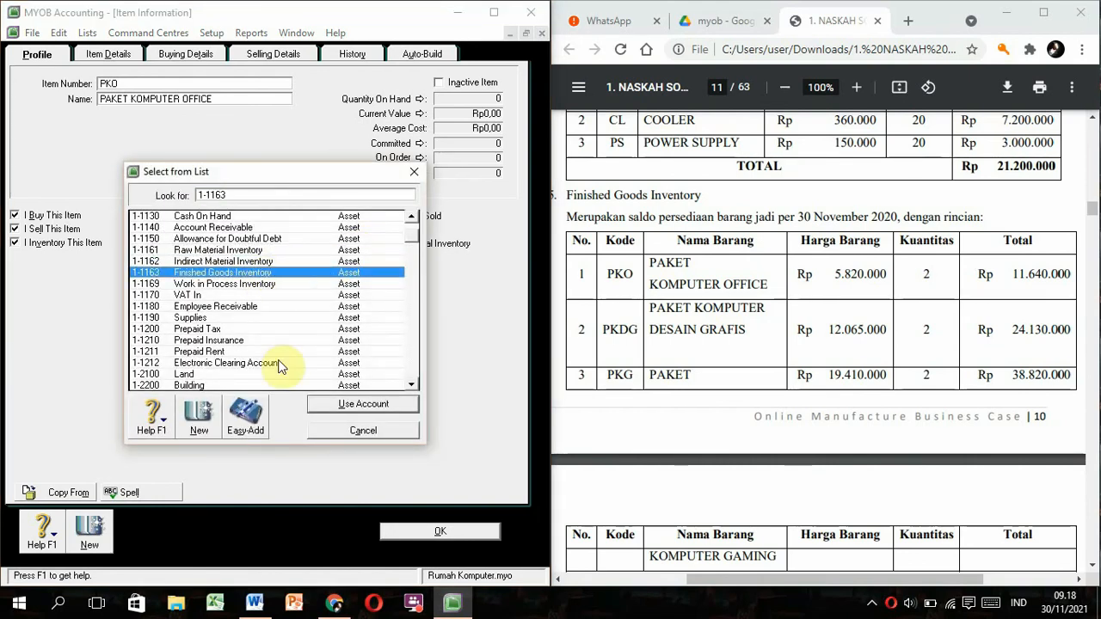
pyautogui.click(321, 404)
pyautogui.click(183, 53)
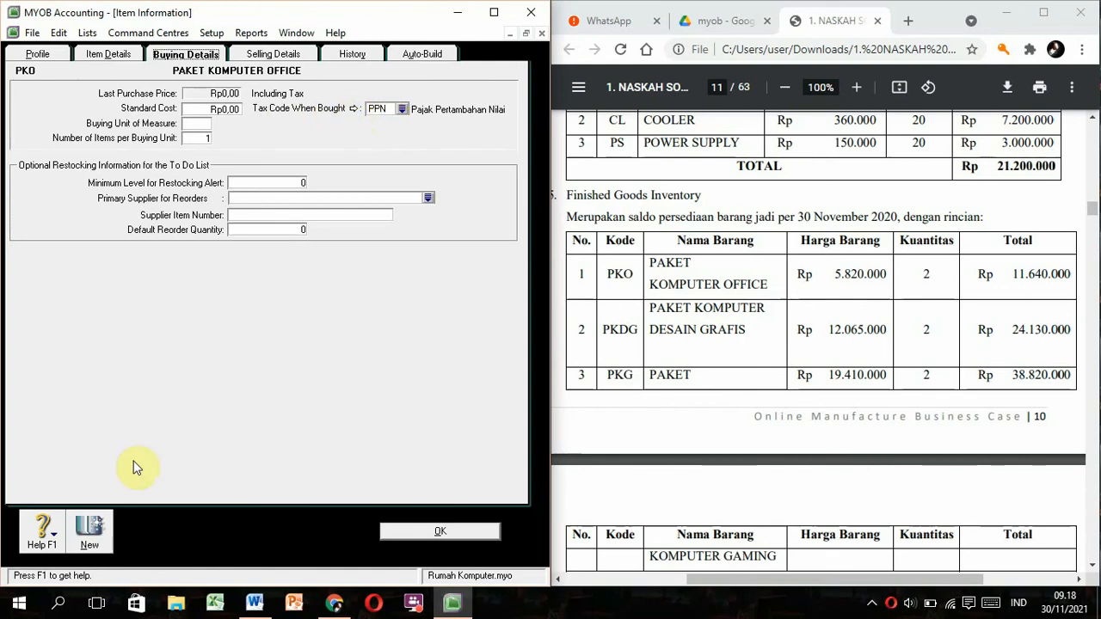
pyautogui.click(91, 529)
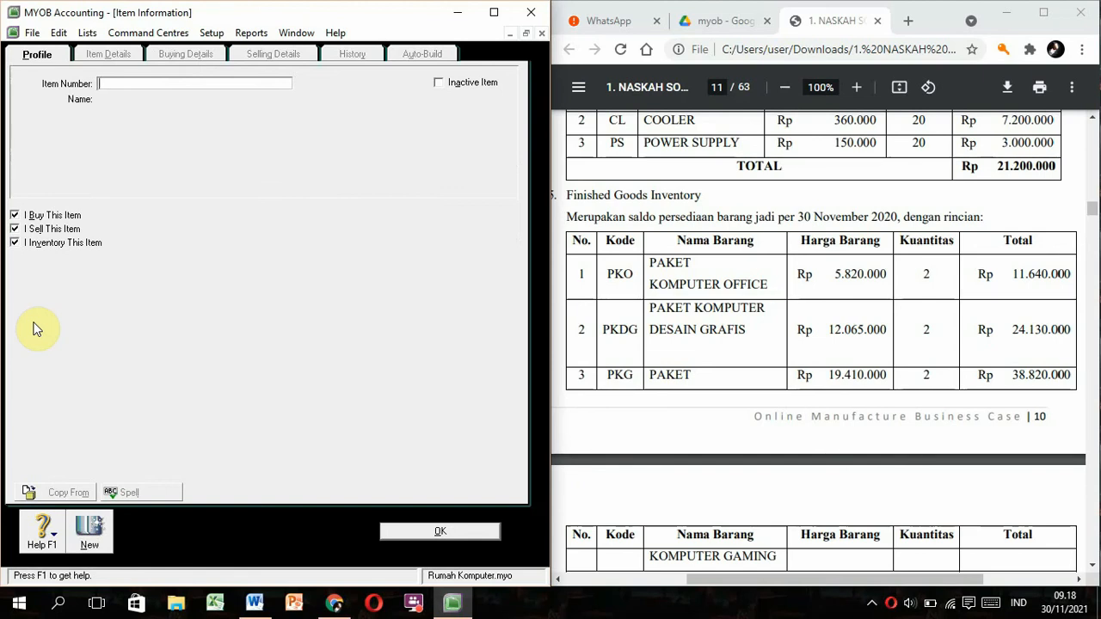
# Add item PKDG named PAKET KOMPUTER DESAIN GRAFIS.
pyautogui.write('PKDG')
pyautogui.press('Tab')
pyautogui.write('PAKE')
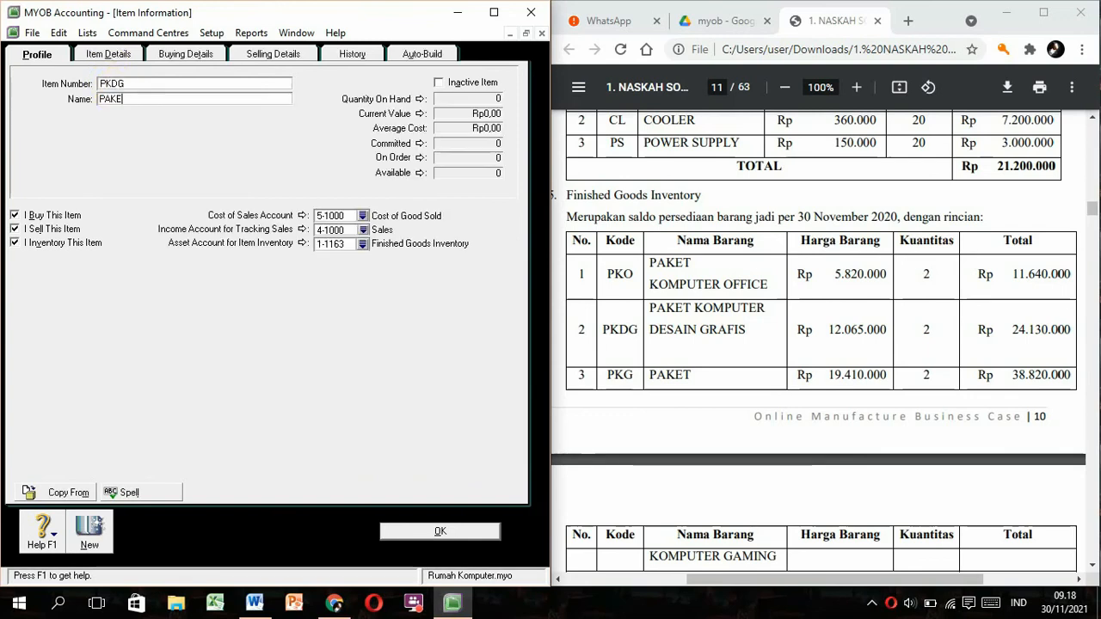
pyautogui.write('T KOMPUTER DESAIN GRAFIS')
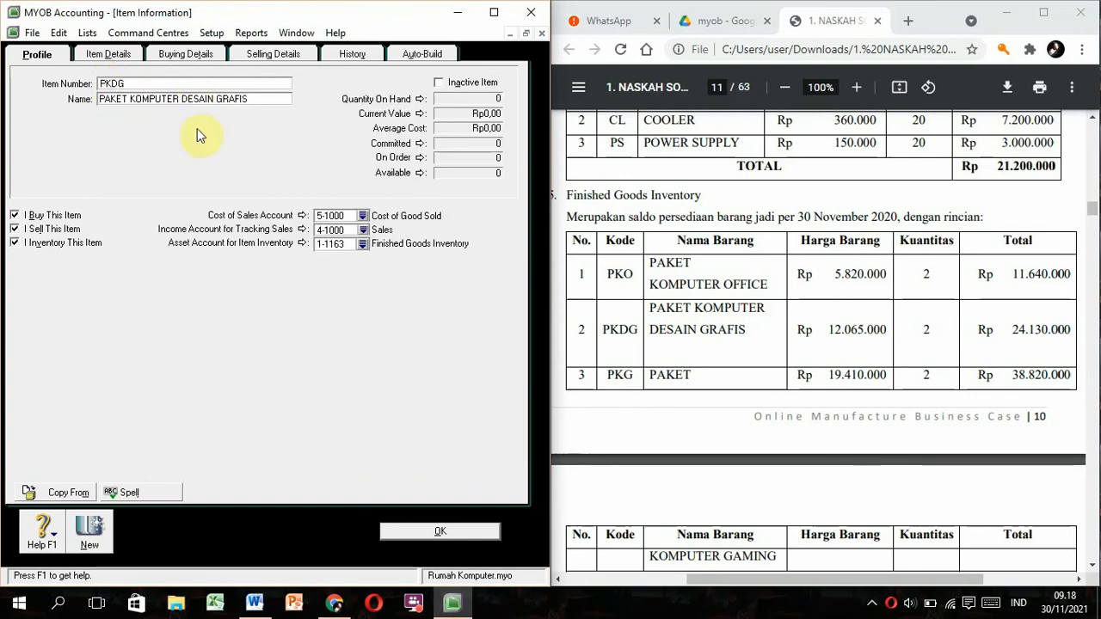
pyautogui.press('Return')
# Add item PKG 'PAKET KOMPUTER G' and close the Items List.
pyautogui.write('PKG')
pyautogui.press('Tab')
pyautogui.write('PAKET KOMPUTER G')
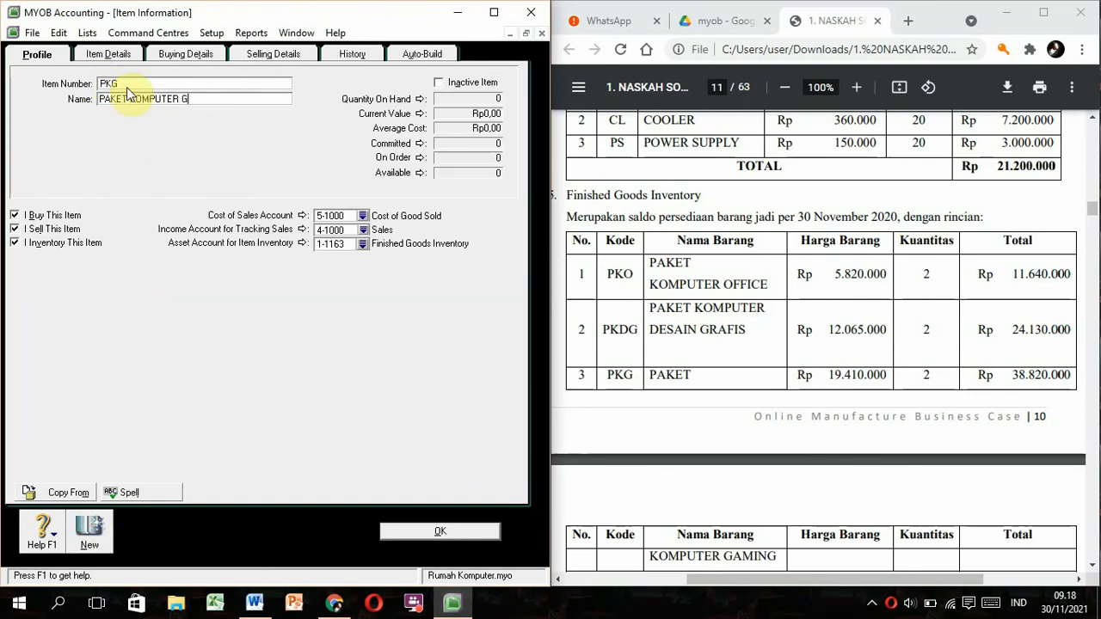
pyautogui.click(439, 531)
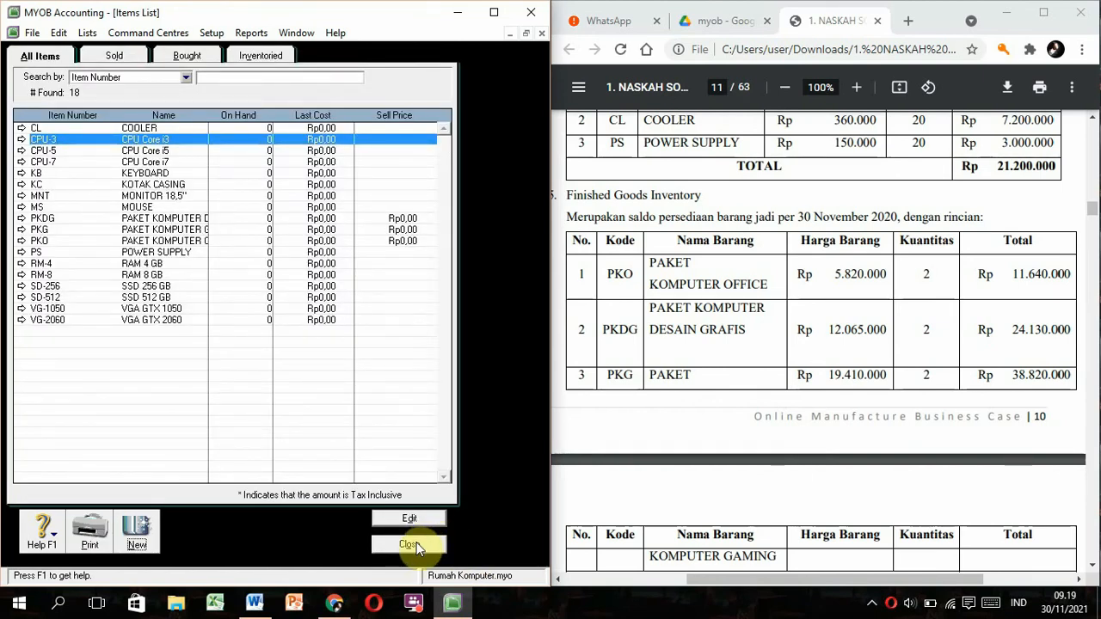
pyautogui.click(430, 542)
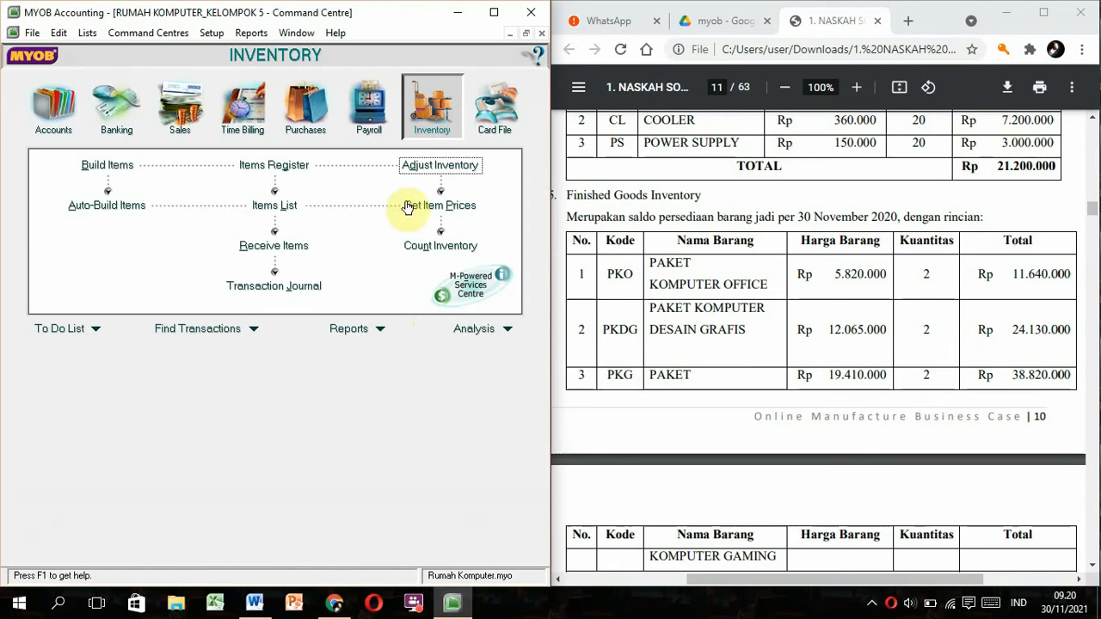
# Start a new Adjust Inventory journal with memo 'Persediaan Awal Barang Dagang'.
pyautogui.click(439, 165)
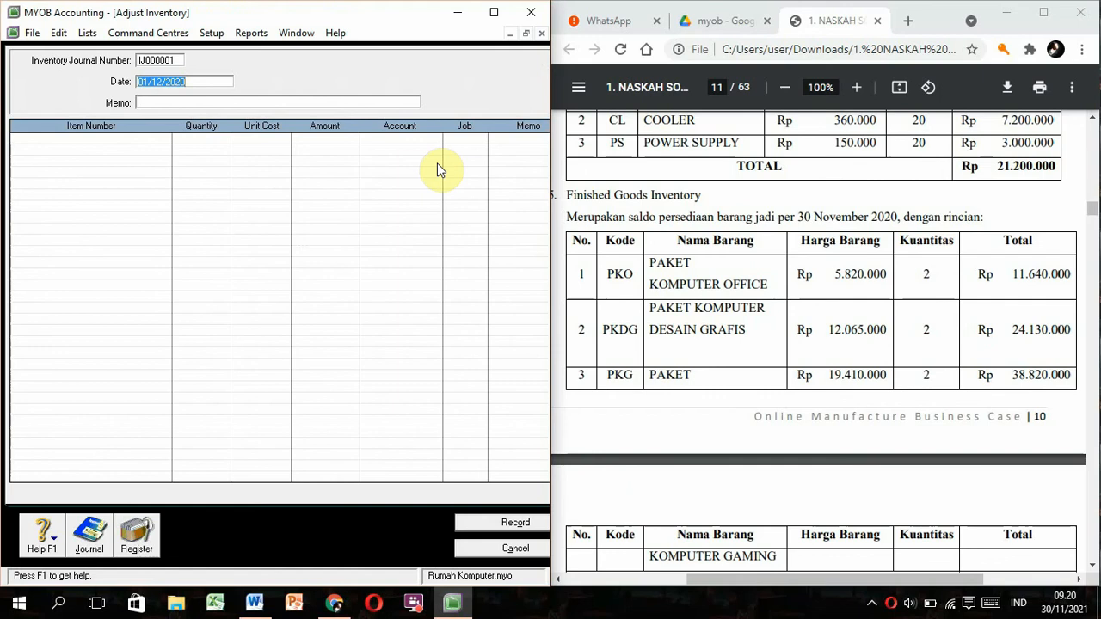
pyautogui.click(164, 102)
pyautogui.write('p')
pyautogui.press('BackSpace')
pyautogui.write('Persed')
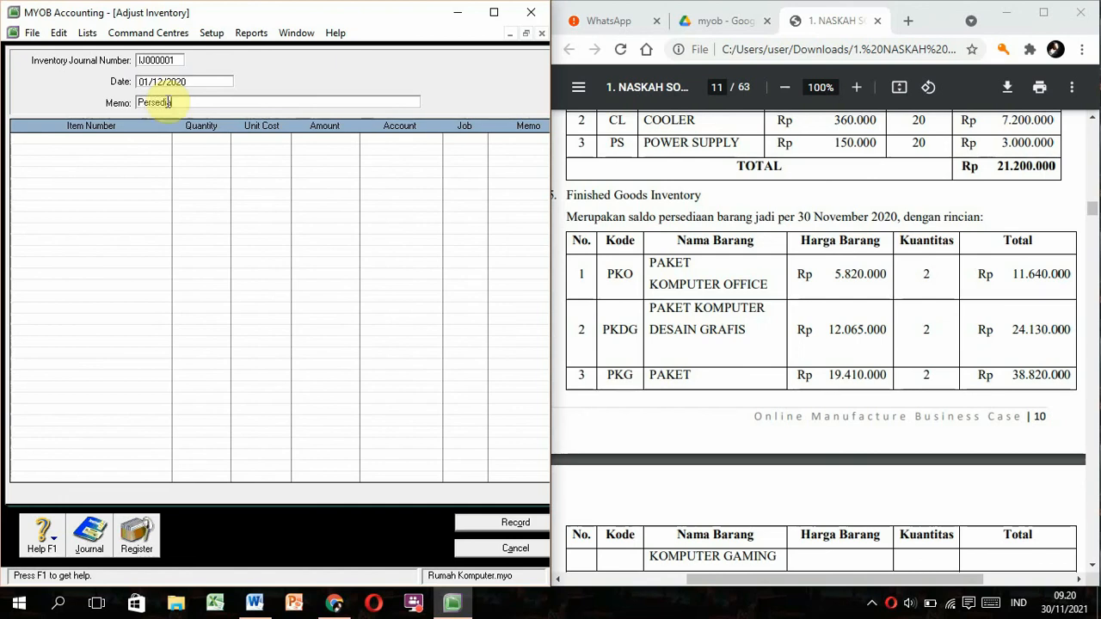
pyautogui.write('iaan Awal Barang Dagan')
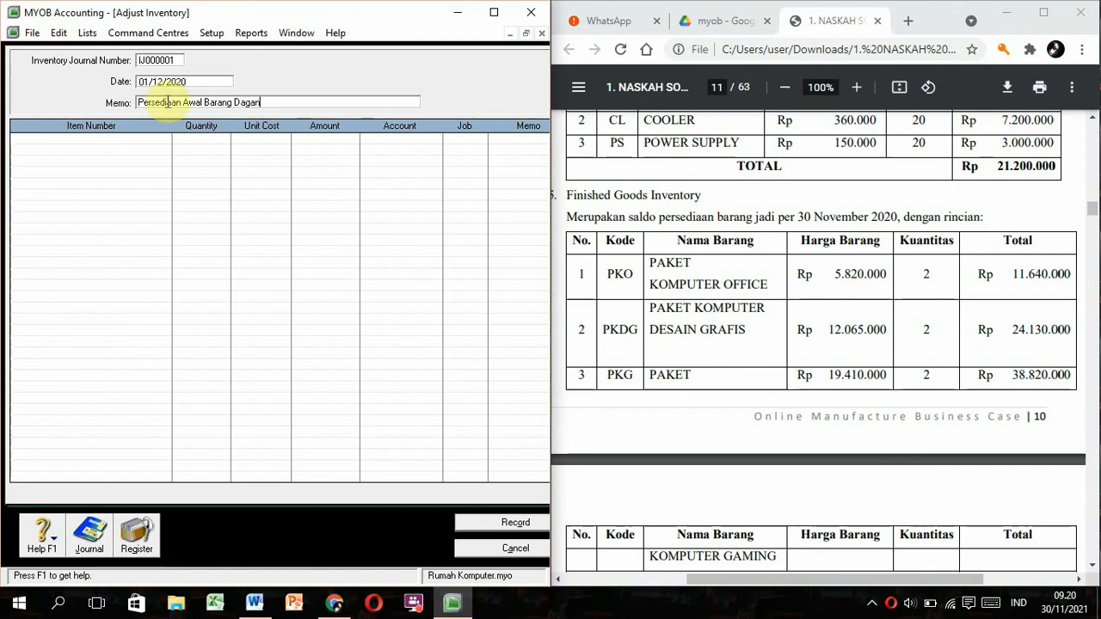
pyautogui.write('g')
# Add item lines CPU-3, CPU-5, CPU-7, RM-4 and RM-8 to the journal.
pyautogui.click(23, 138)
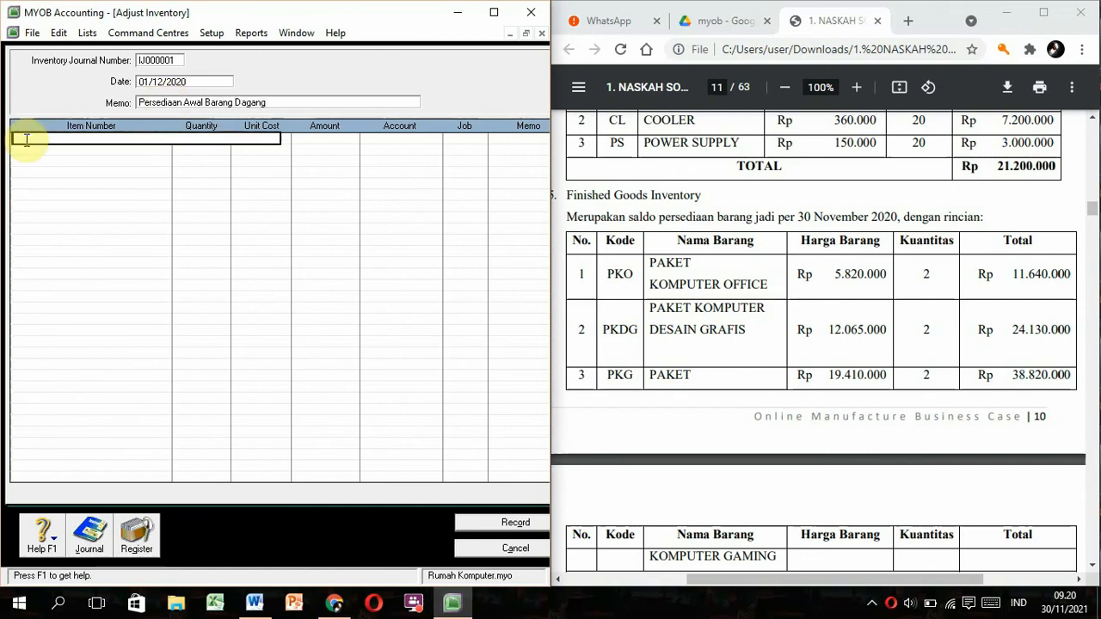
pyautogui.write('CPU-3')
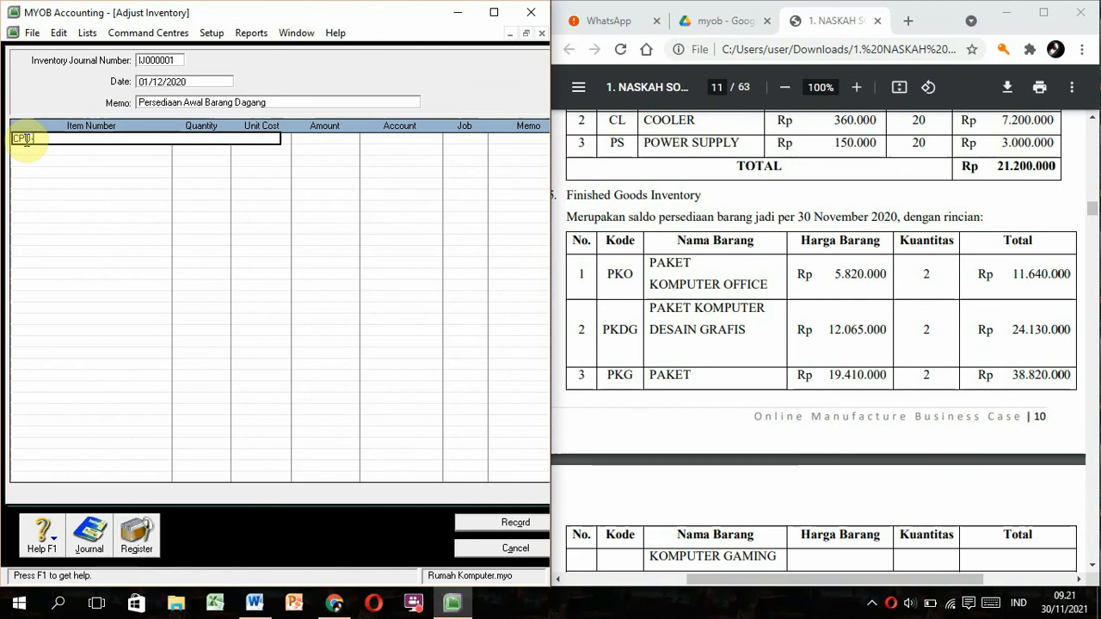
pyautogui.press('Return')
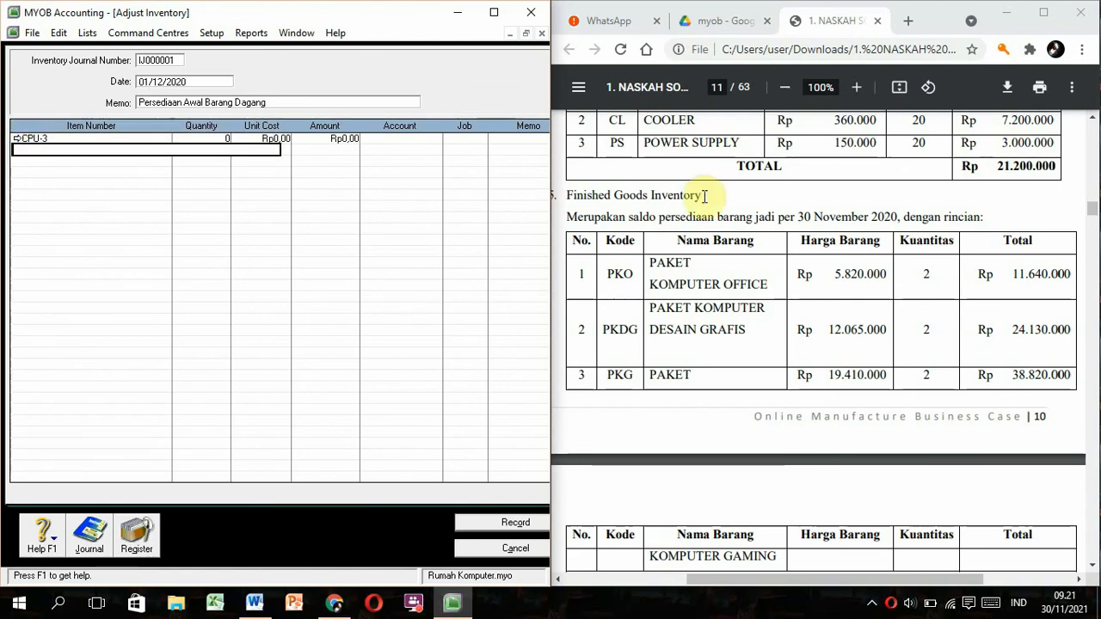
pyautogui.click(734, 206)
pyautogui.scroll(5, 733, 206)
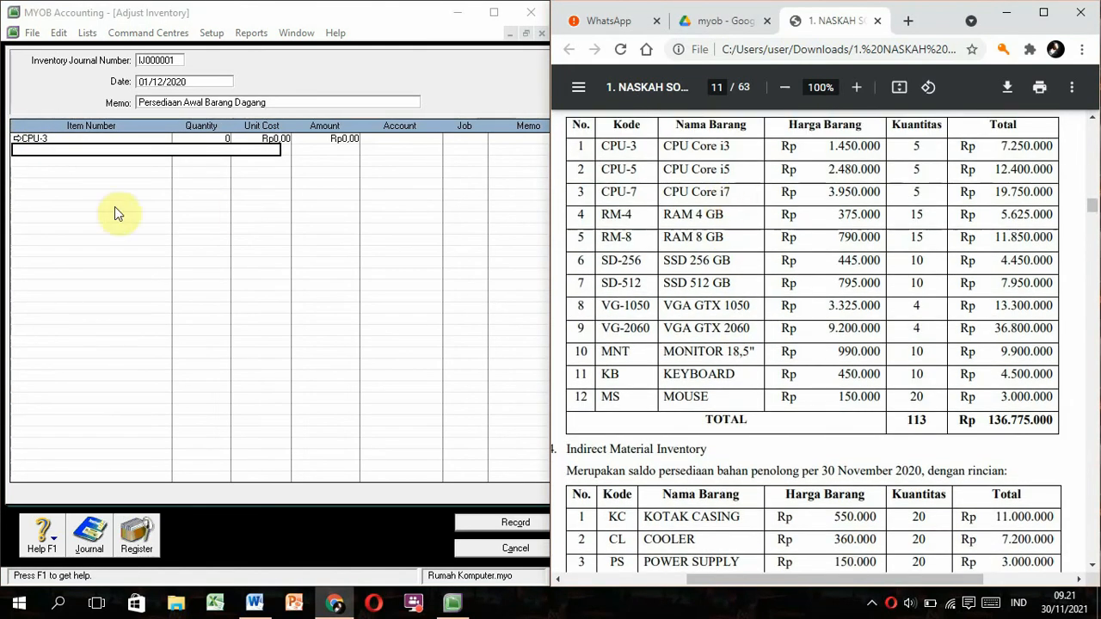
pyautogui.click(53, 151)
pyautogui.write('CPU-5')
pyautogui.press('Return')
pyautogui.write('CPU-7')
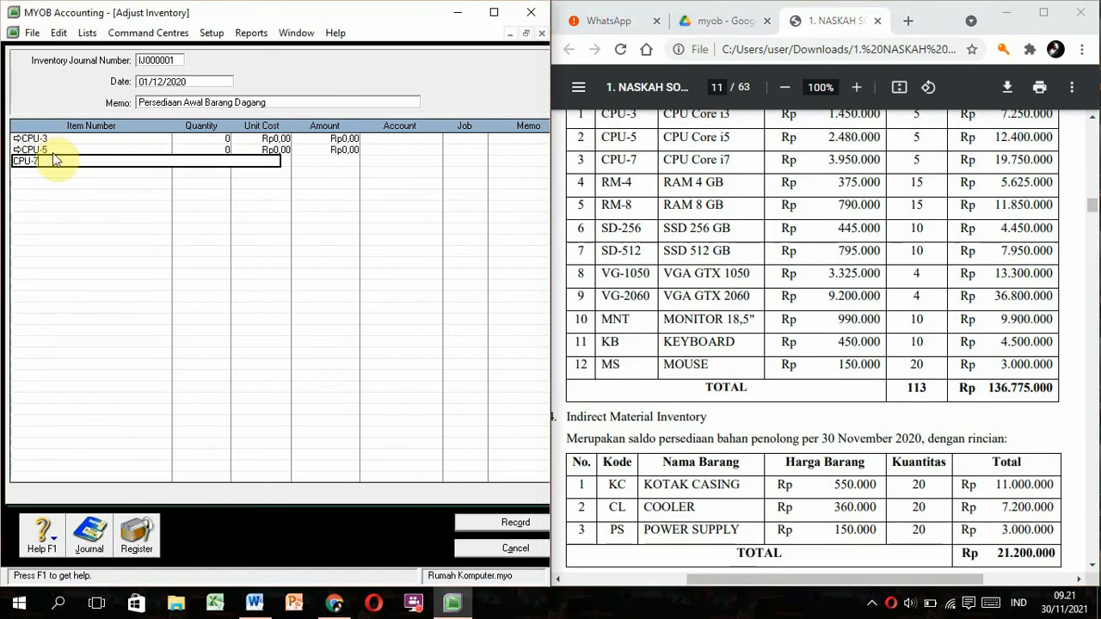
pyautogui.press('Return')
pyautogui.write('RM-4')
pyautogui.press('Return')
pyautogui.write('RM-8')
pyautogui.press('Return')
# Add item lines SD-256, SD-512, VG-1050, VG-2060, MNT, KB and MS.
pyautogui.write('SD-2')
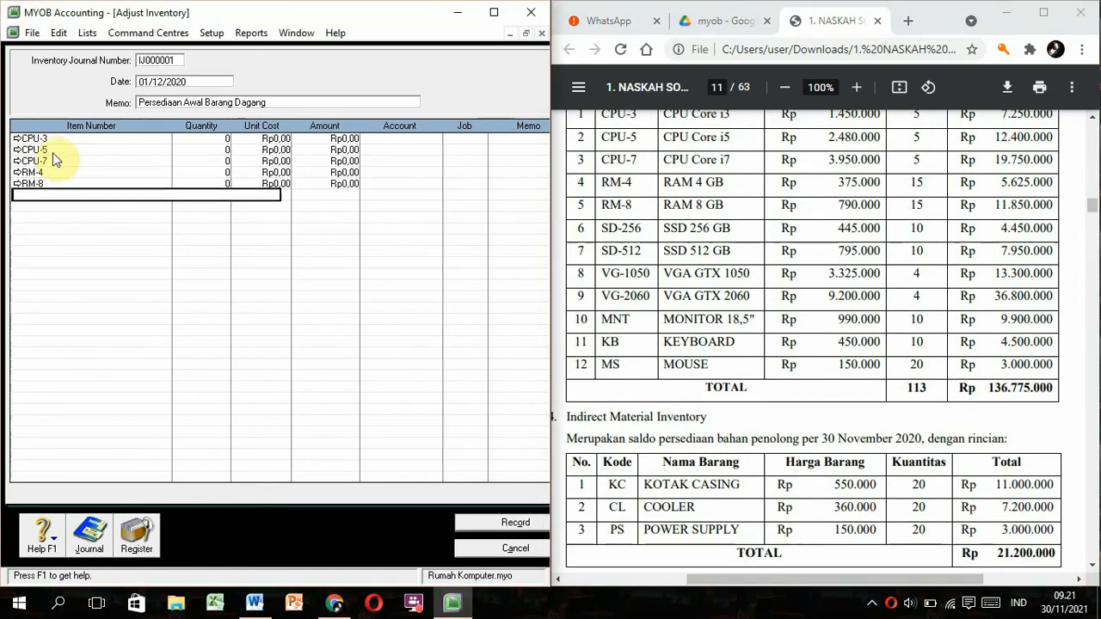
pyautogui.write('56')
pyautogui.press('Return')
pyautogui.write('SD-512')
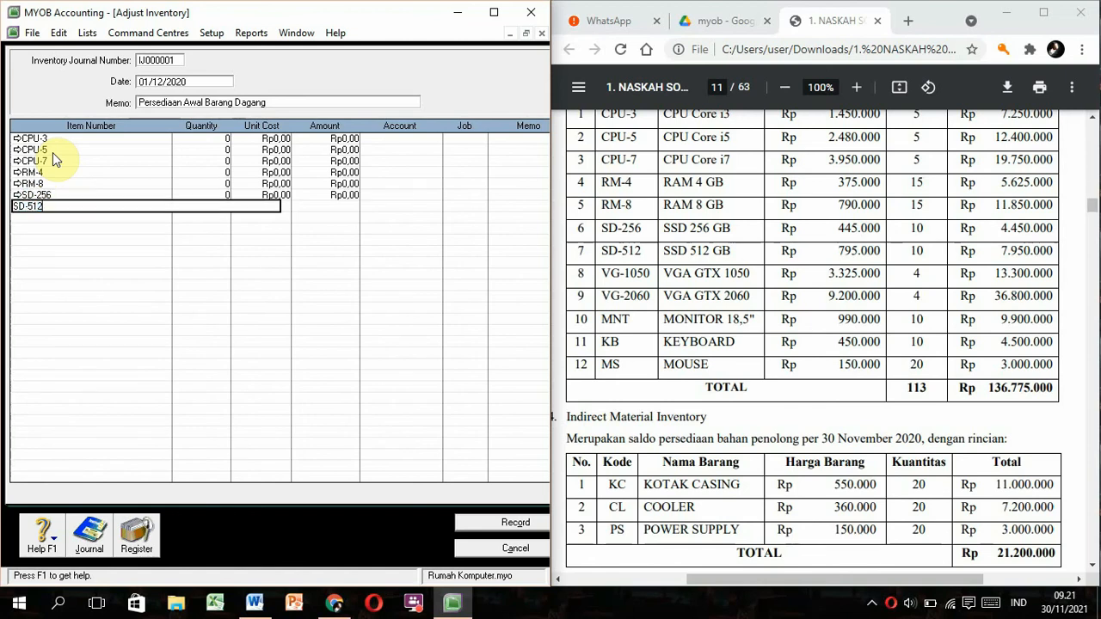
pyautogui.press('Return')
pyautogui.write('VG-1050')
pyautogui.press('Return')
pyautogui.write('VG-2060')
pyautogui.press('Return')
pyautogui.write('MNT')
pyautogui.press('Return')
pyautogui.write('Kb')
pyautogui.press('Return')
pyautogui.write('MS')
pyautogui.press('Return')
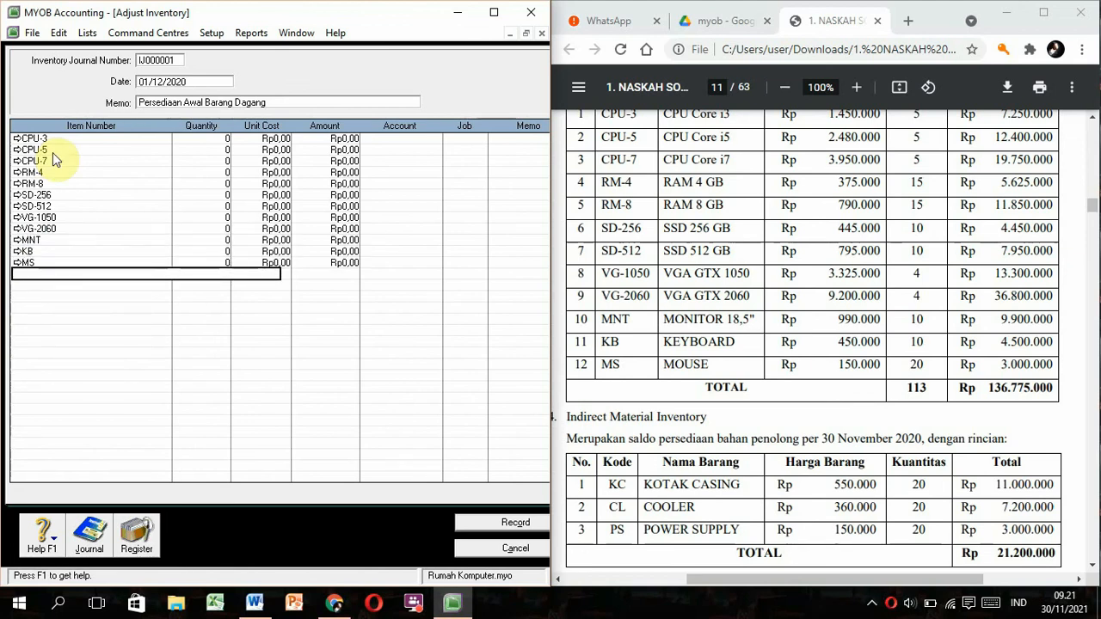
# Add the final item lines KC, CL, PS, PKO, PKDG and PKG.
pyautogui.click(578, 298)
pyautogui.scroll(-1, 582, 301)
pyautogui.scroll(-2, 582, 301)
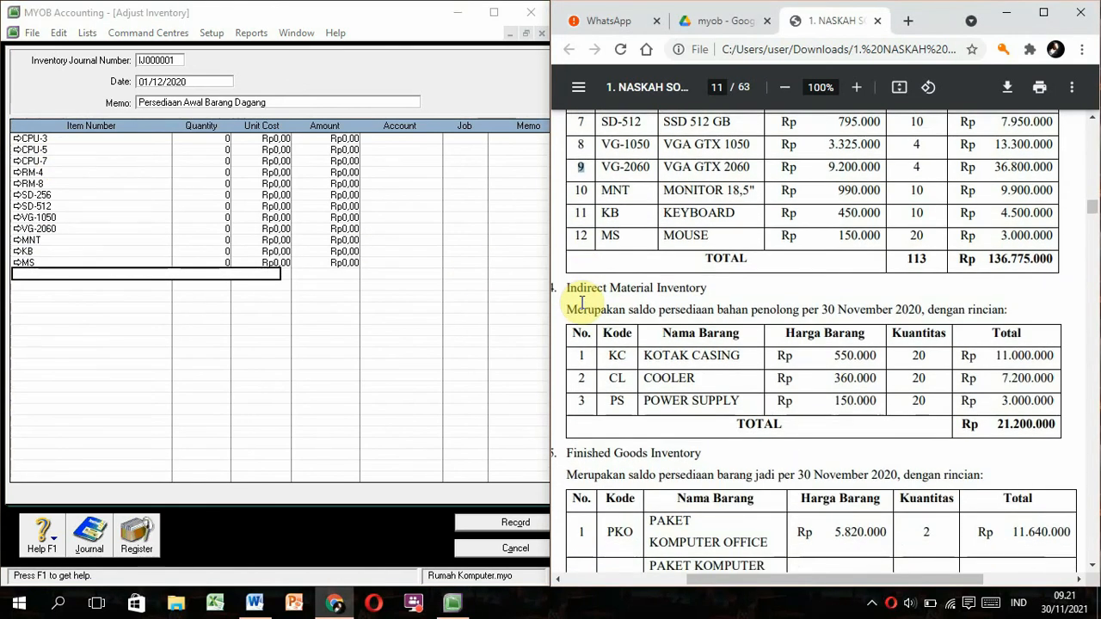
pyautogui.scroll(-1, 582, 301)
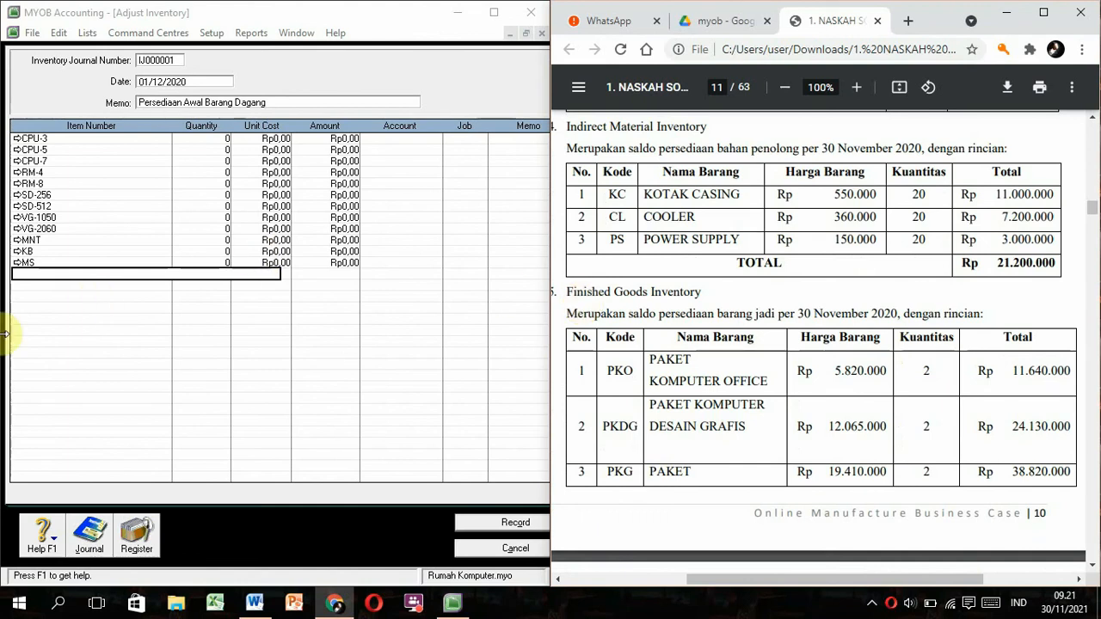
pyautogui.click(68, 272)
pyautogui.write('KC')
pyautogui.press('Return')
pyautogui.write('CL')
pyautogui.press('Return')
pyautogui.write('PS')
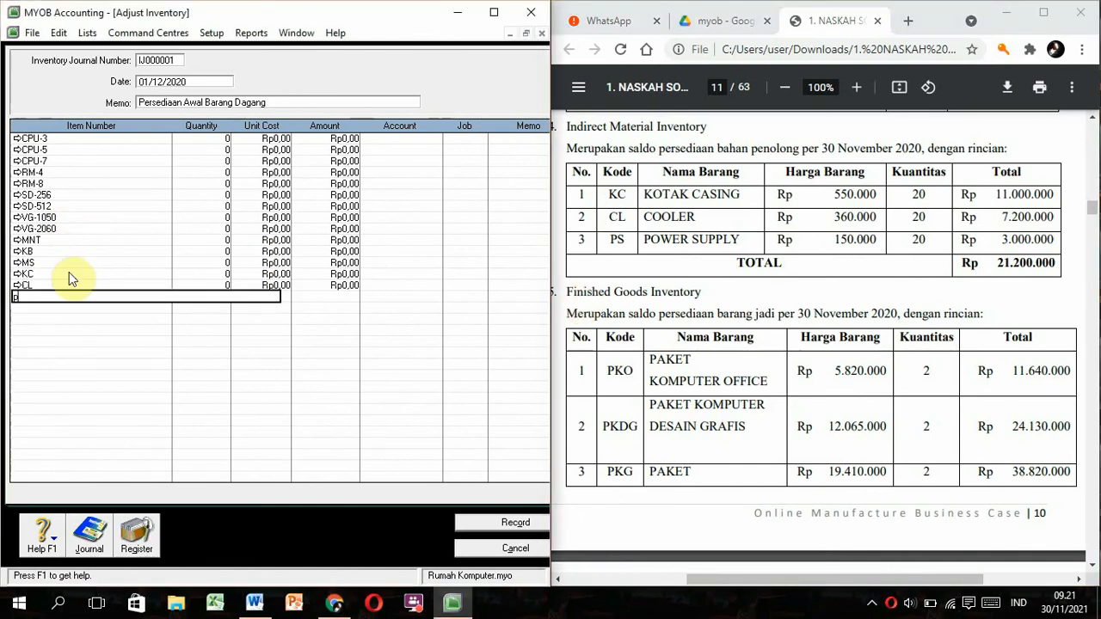
pyautogui.press('Return')
pyautogui.write('PKO')
pyautogui.press('Return')
pyautogui.write('PKDG')
pyautogui.press('Return')
pyautogui.write('PKG')
pyautogui.press('Return')
pyautogui.click(217, 139)
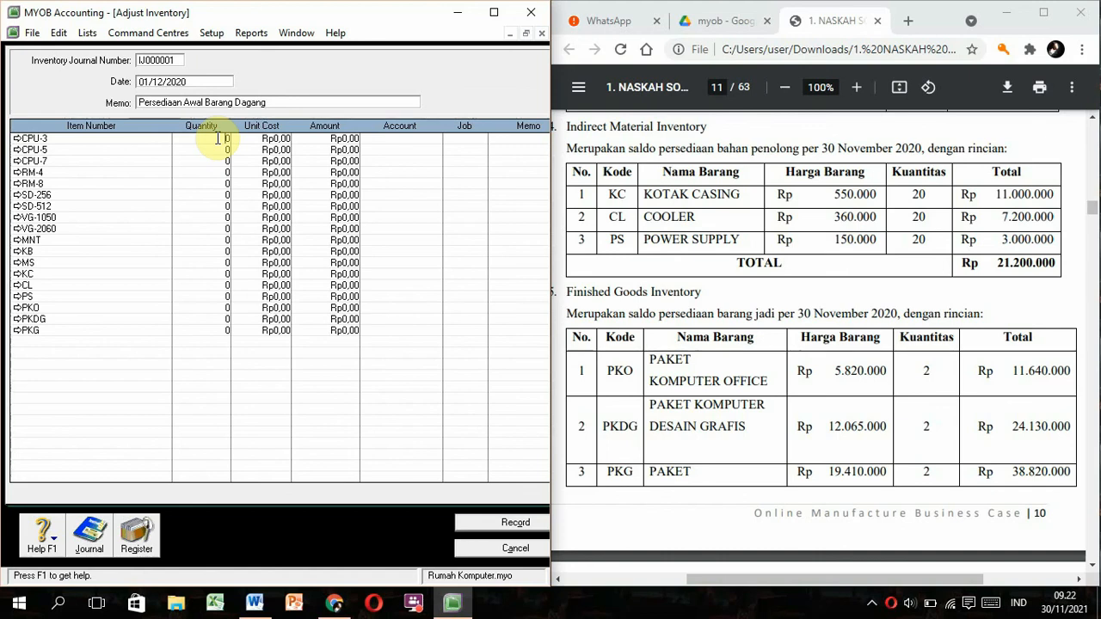
# Set CPU-3's opening quantity to 5.
pyautogui.press('BackSpace')
pyautogui.click(767, 140)
pyautogui.scroll(3, 767, 141)
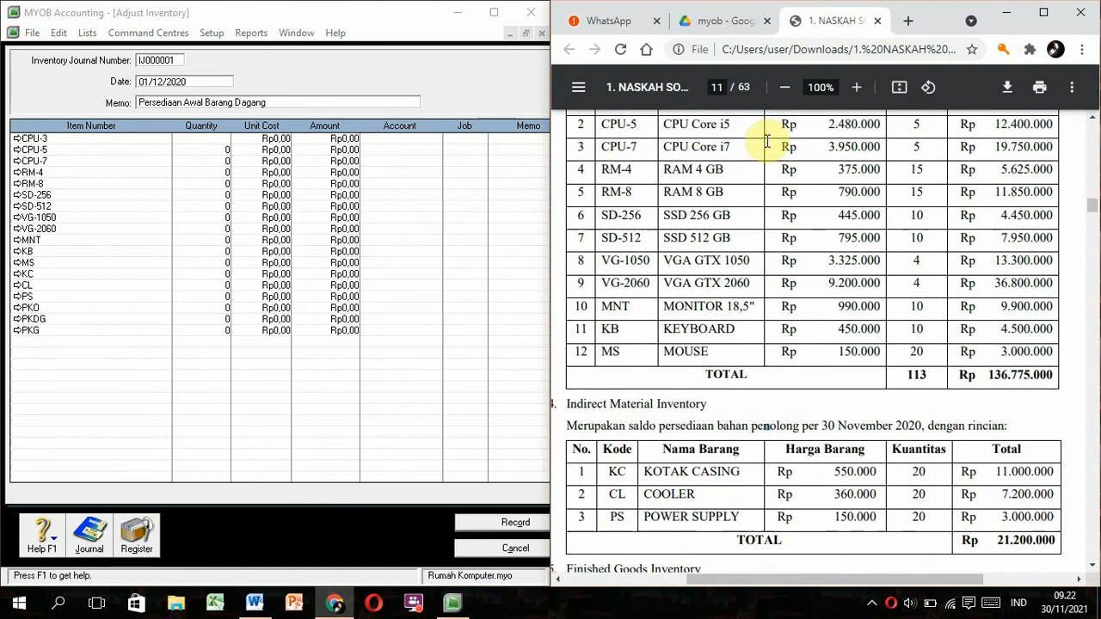
pyautogui.scroll(2, 766, 140)
pyautogui.click(225, 148)
pyautogui.write('5')
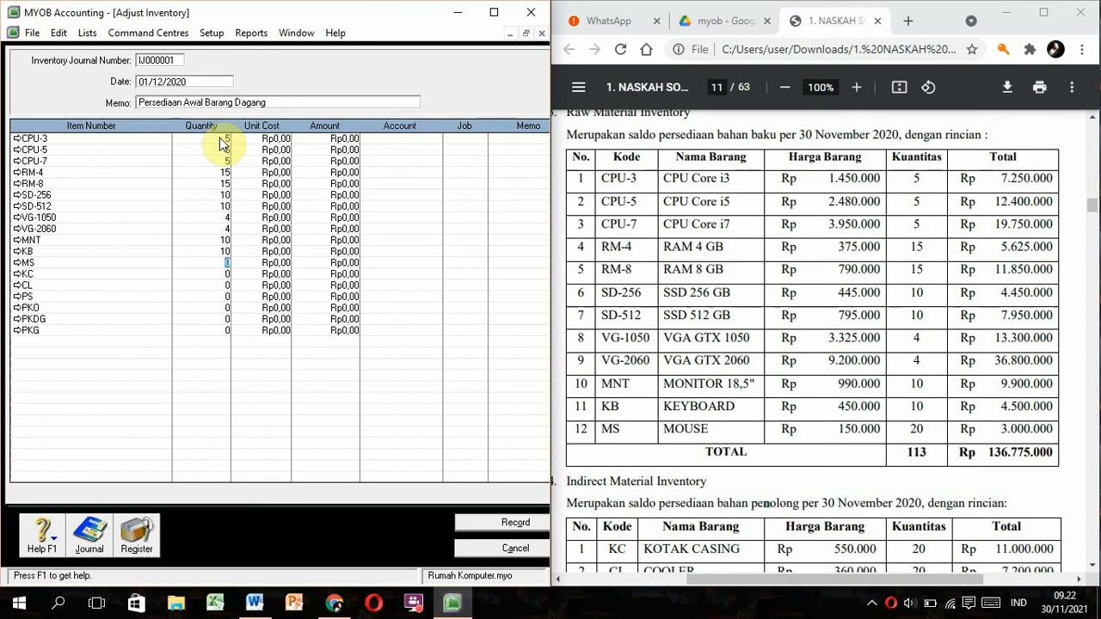
# Enter quantities 20, 20, 2, 2 and 2 for the last items through PKG.
pyautogui.click(840, 428)
pyautogui.scroll(-2, 835, 443)
pyautogui.click(226, 274)
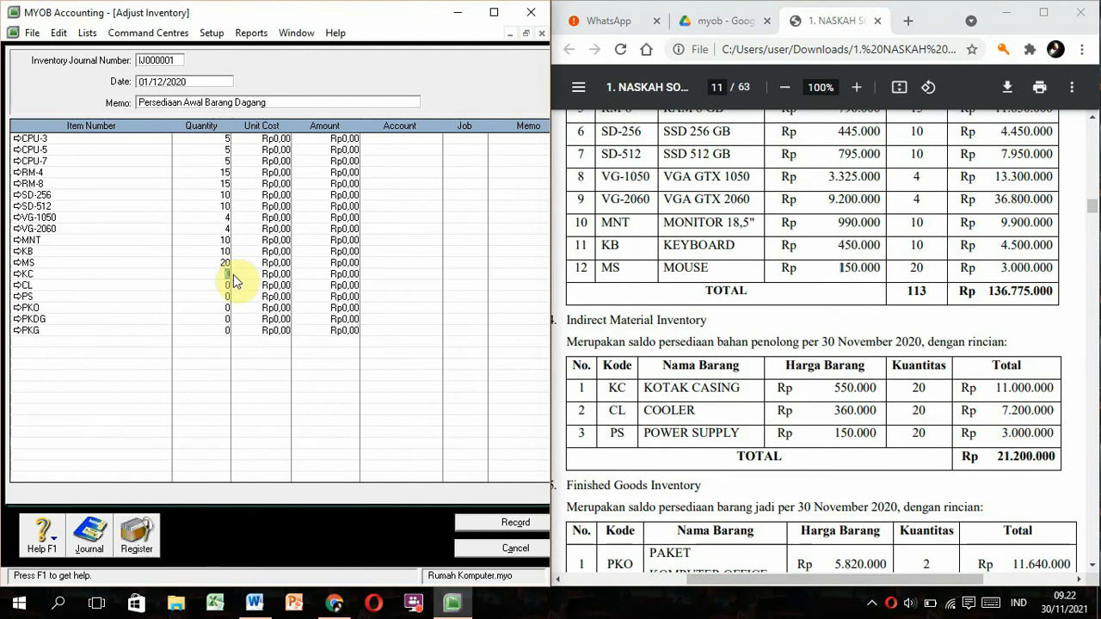
pyautogui.press('Down')
pyautogui.write('20')
pyautogui.press('Down')
pyautogui.write('20')
pyautogui.press('Down')
pyautogui.write('2')
pyautogui.press('Down')
pyautogui.write('2')
pyautogui.press('Down')
pyautogui.write('2')
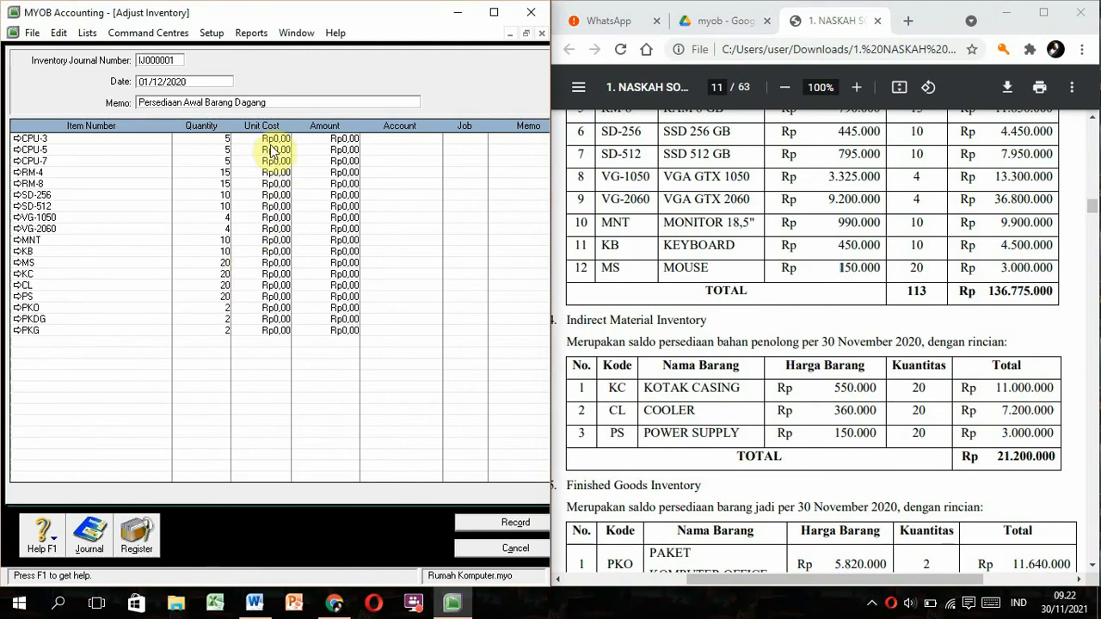
pyautogui.click(271, 140)
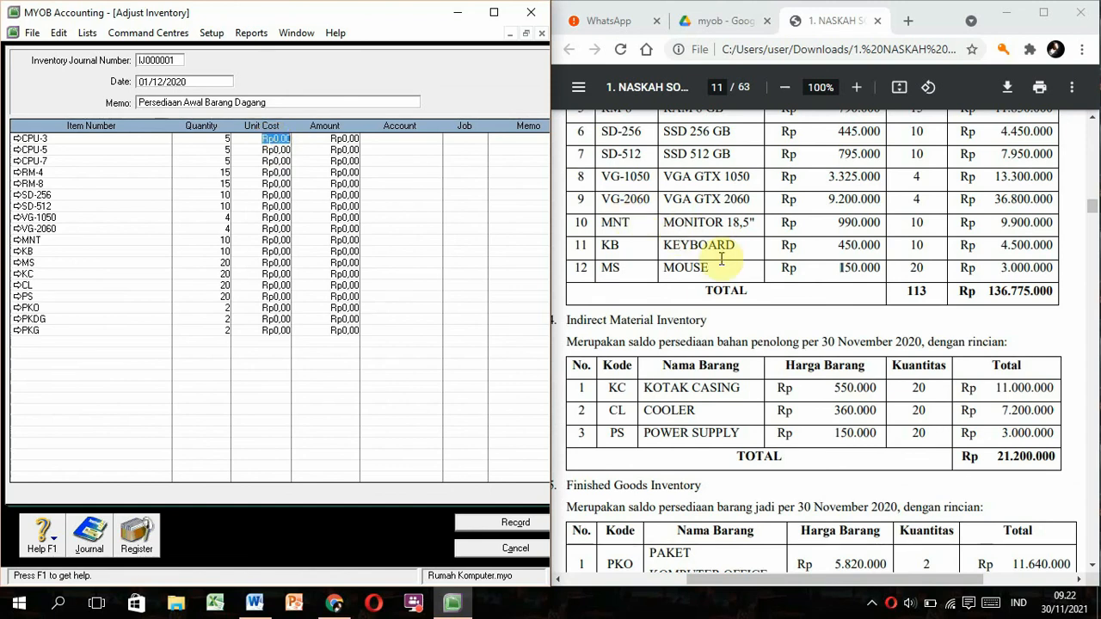
# Enter unit costs 1.450.000, 2.480.000, 3.950.000, 375.000 and 790.000 for CPU-3 through RM-8.
pyautogui.click(722, 248)
pyautogui.scroll(1, 721, 258)
pyautogui.scroll(1, 721, 258)
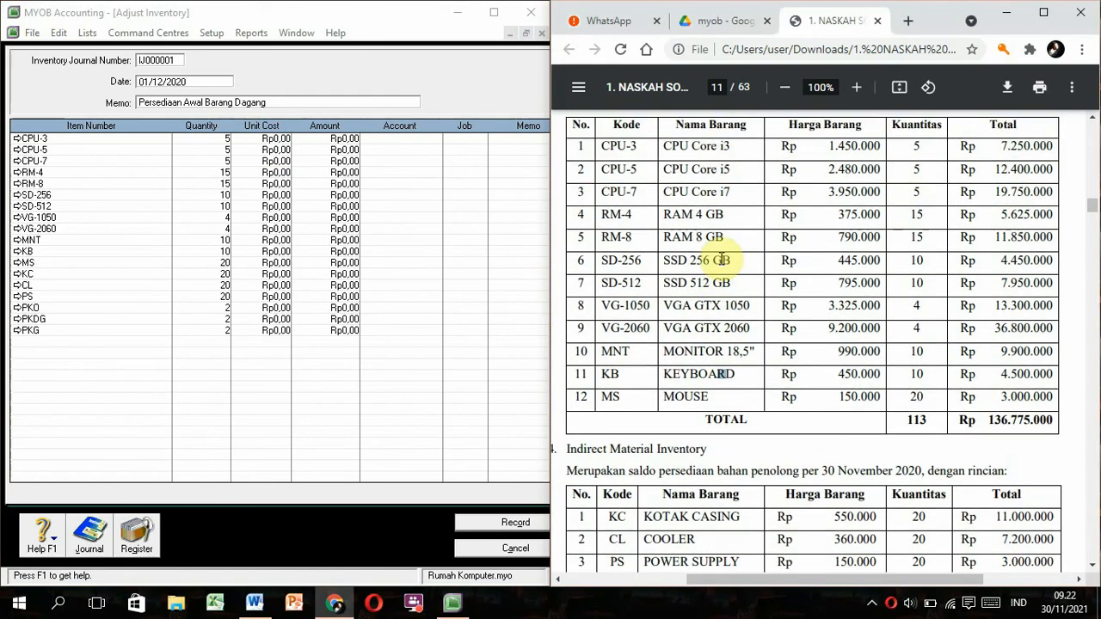
pyautogui.click(276, 140)
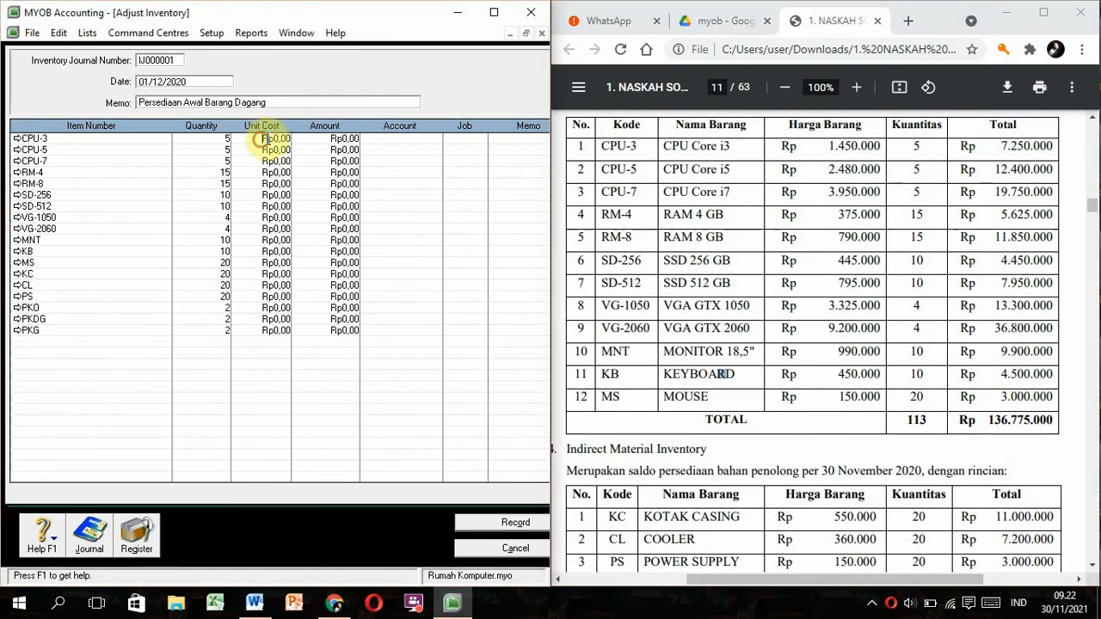
pyautogui.write('1450000')
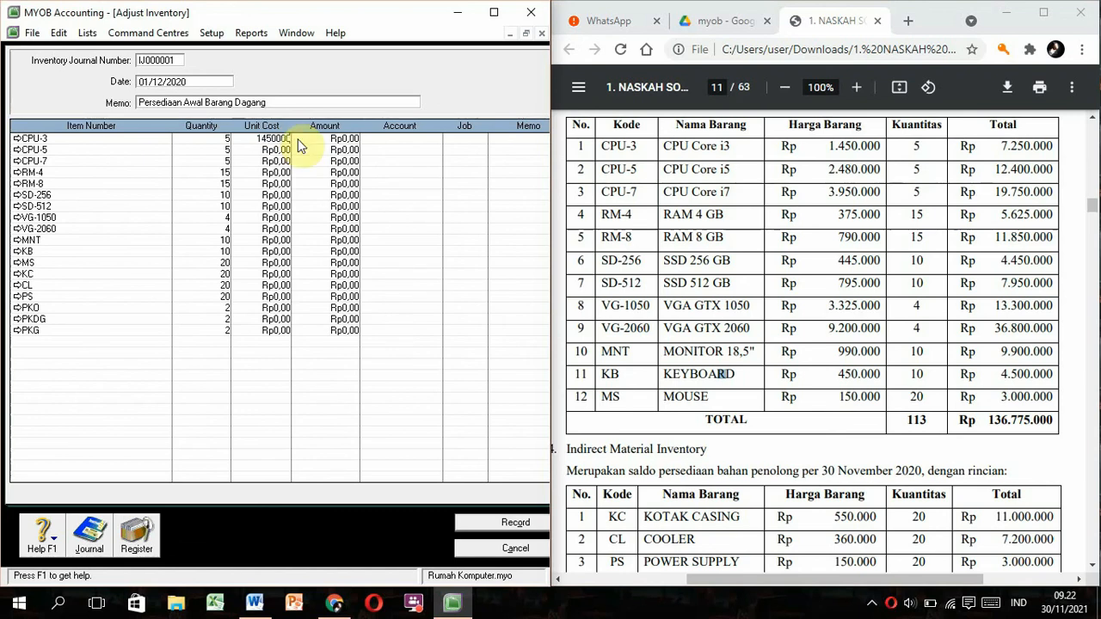
pyautogui.press('Down')
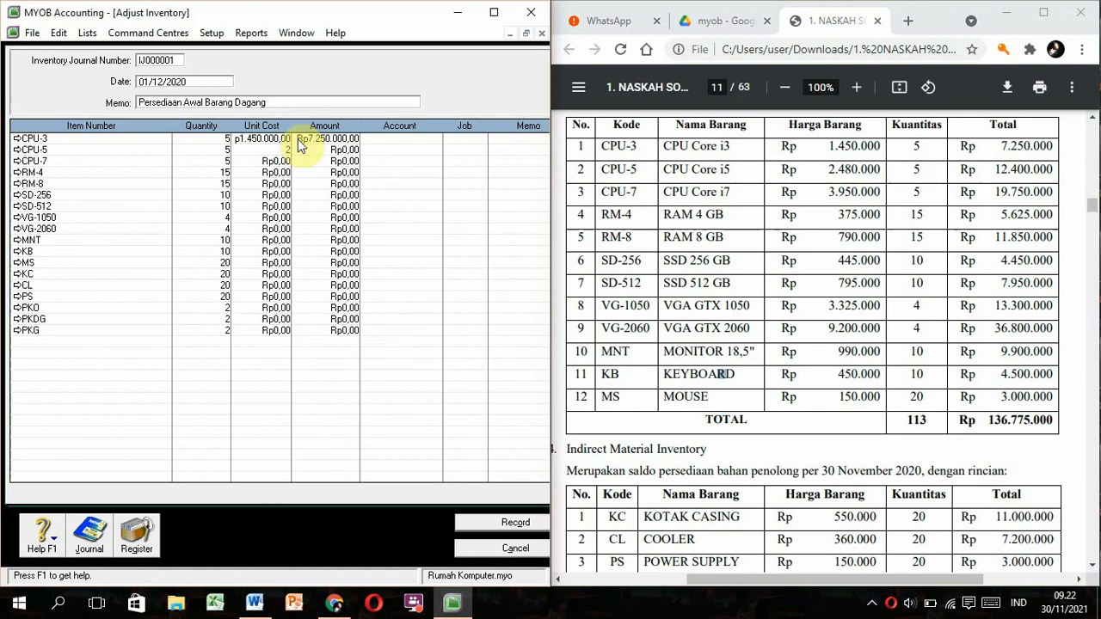
pyautogui.write('2.480.000')
pyautogui.press('Down')
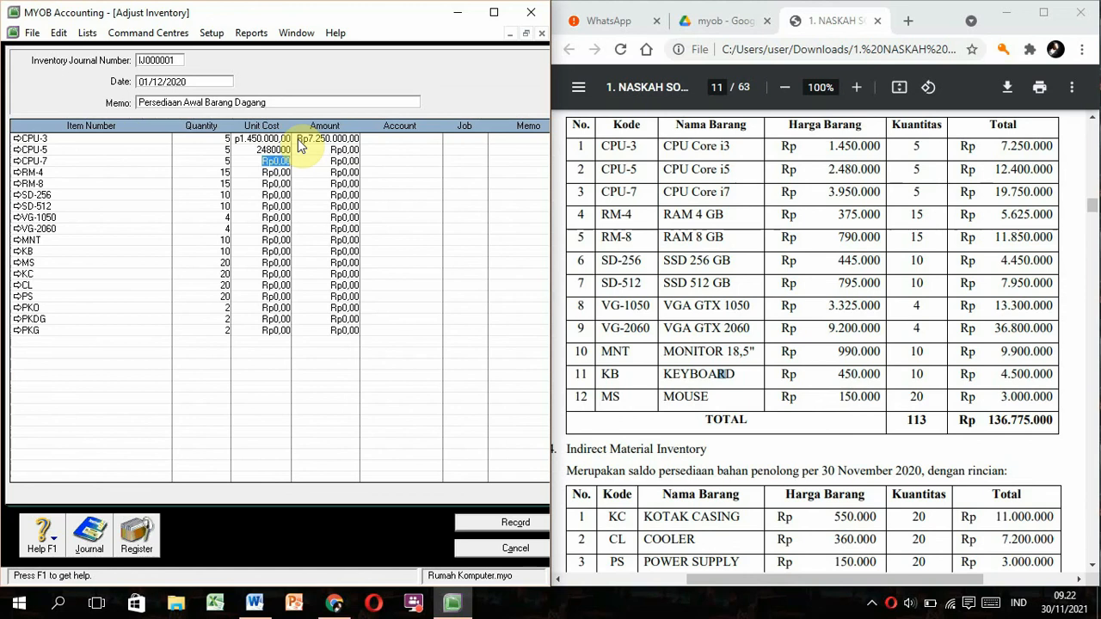
pyautogui.write('3.9')
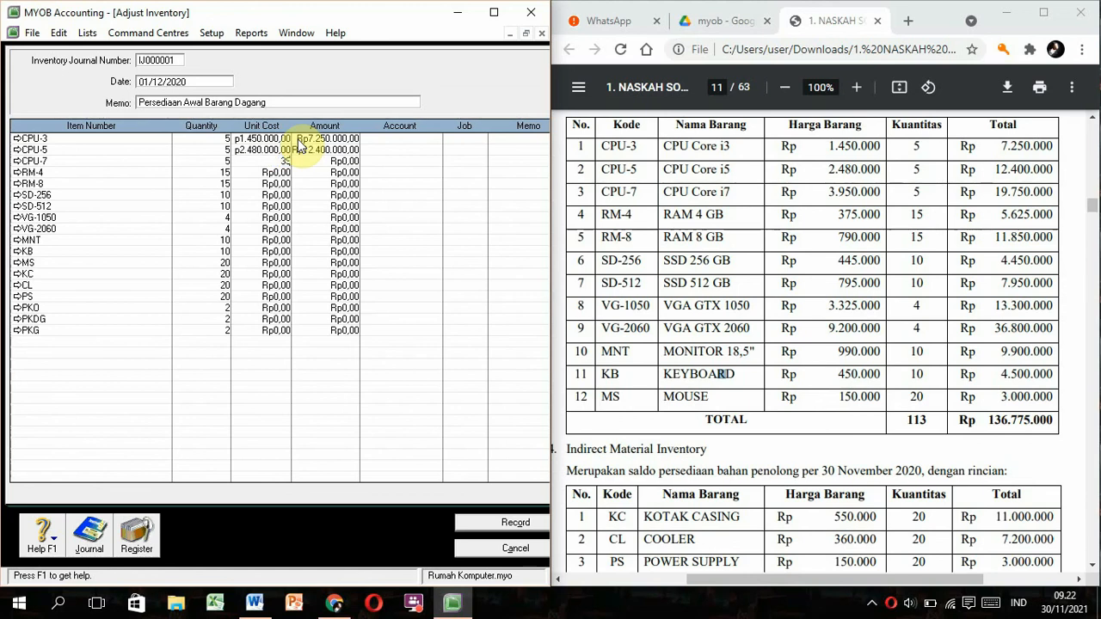
pyautogui.write('50.000')
pyautogui.press('Down')
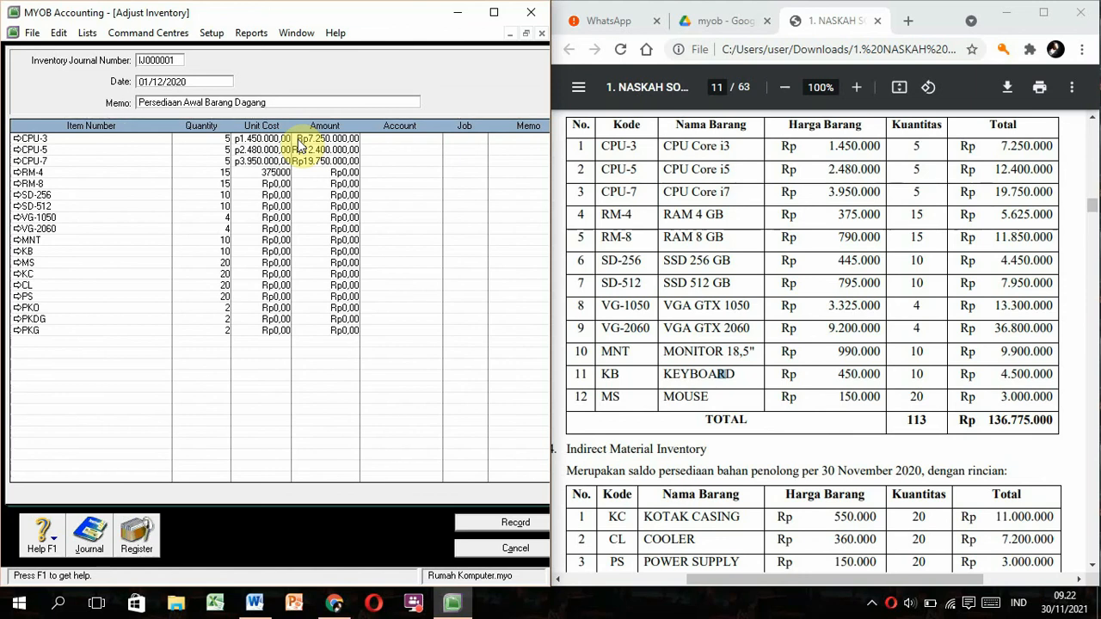
pyautogui.press('Down')
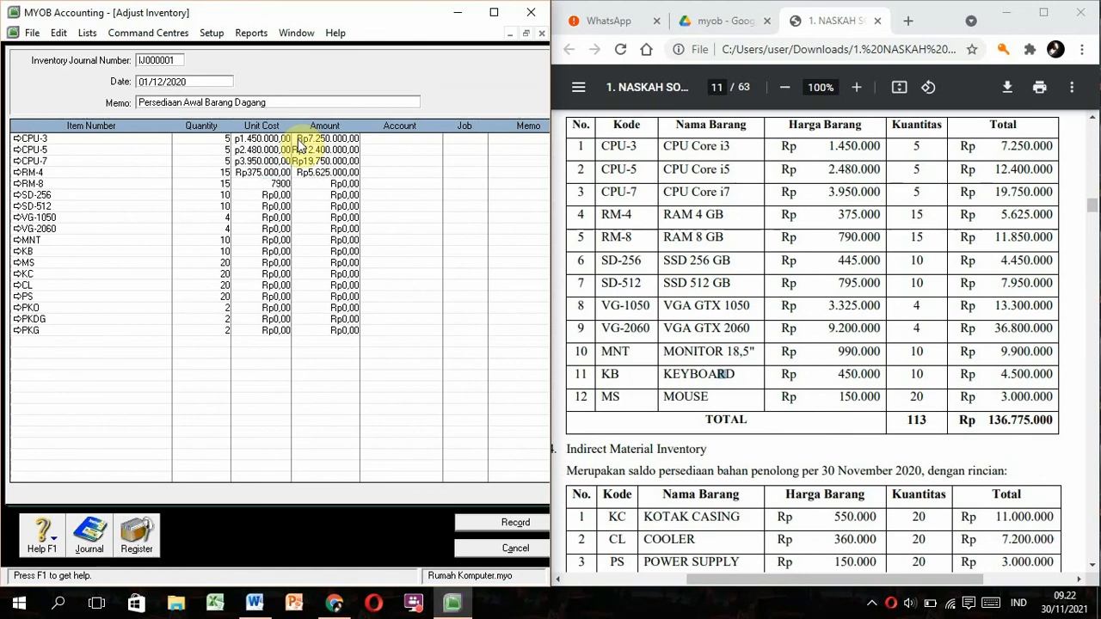
pyautogui.write('790000')
pyautogui.press('Down')
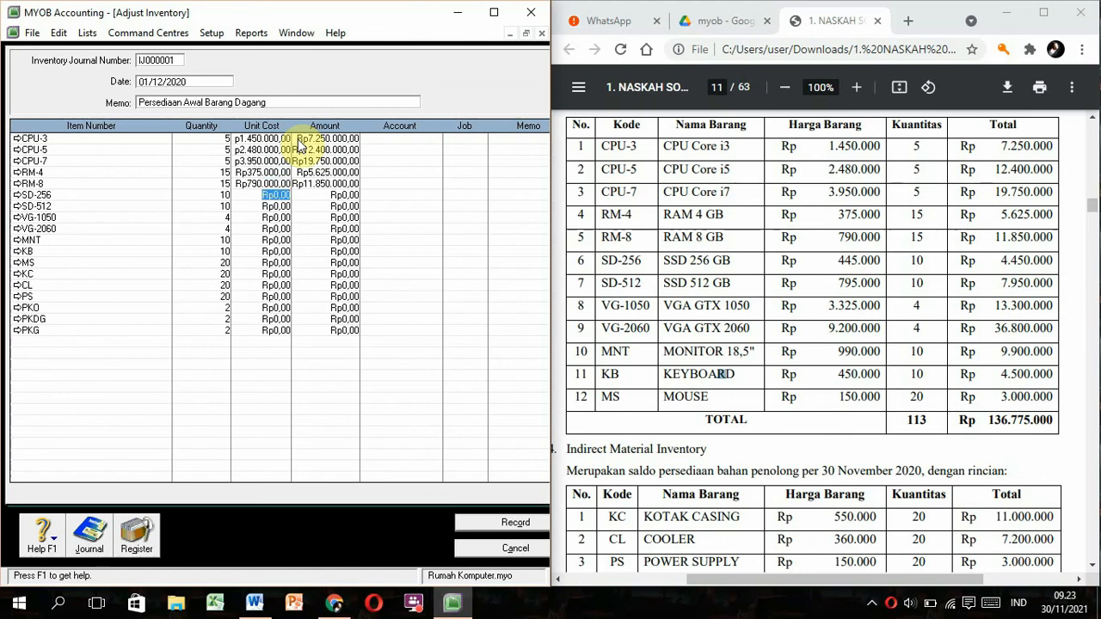
# Enter unit costs for SD-256 through KB: 445.000, 795.000, 3.325.000, 9.200.000, 990.000, 450.000.
pyautogui.write('445.')
pyautogui.write('000')
pyautogui.press('Down')
pyautogui.write('795')
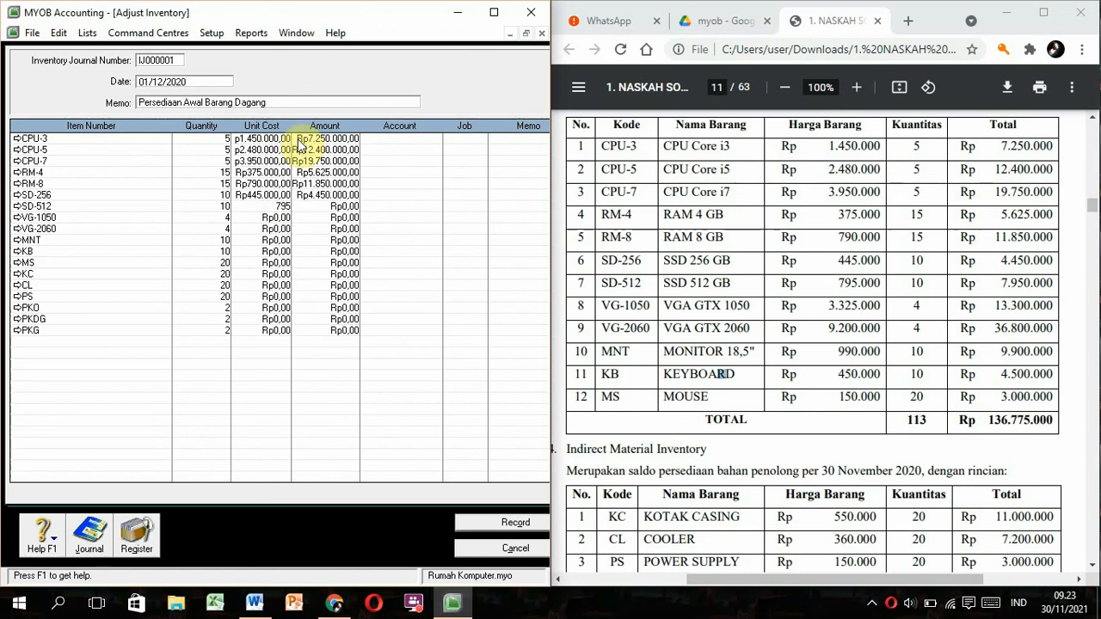
pyautogui.write('.000')
pyautogui.press('Down')
pyautogui.write('3.')
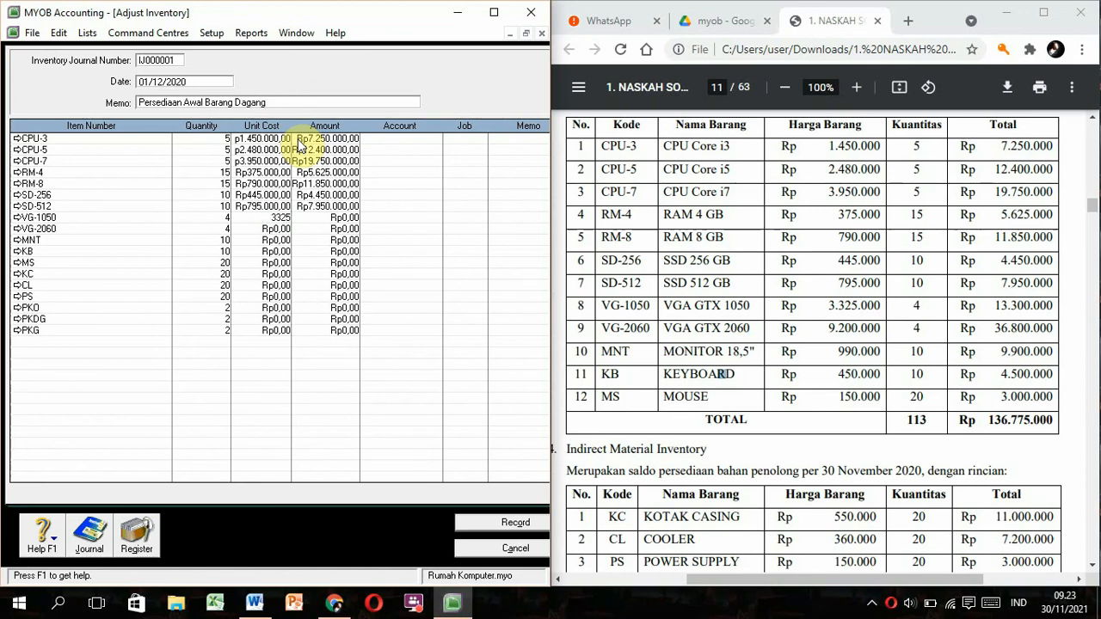
pyautogui.write('325.000')
pyautogui.press('Down')
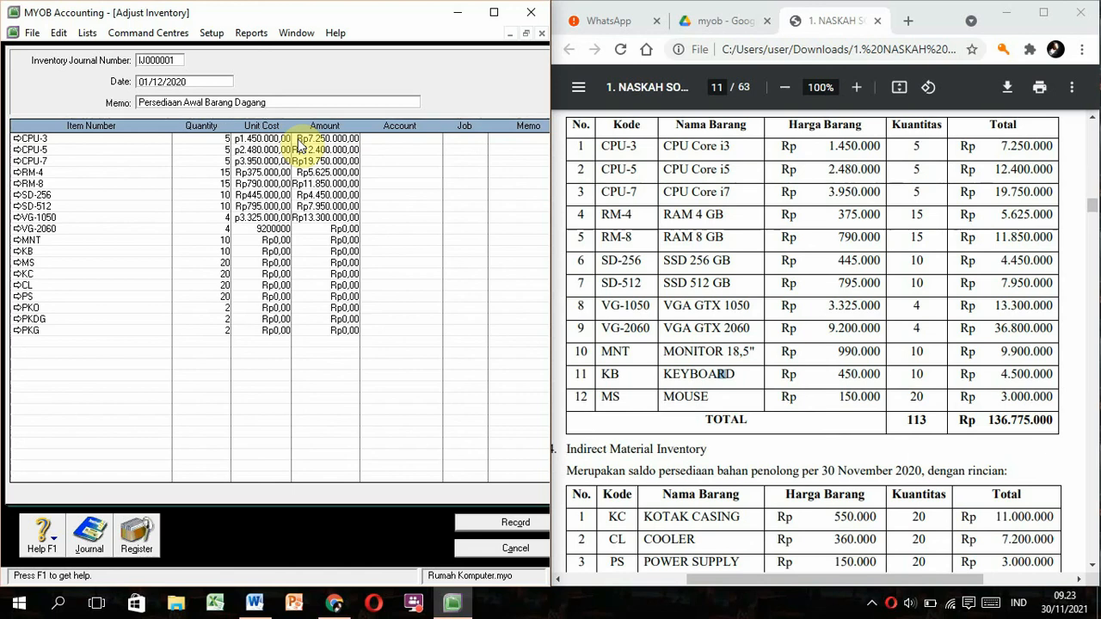
pyautogui.press('Down')
pyautogui.write('99')
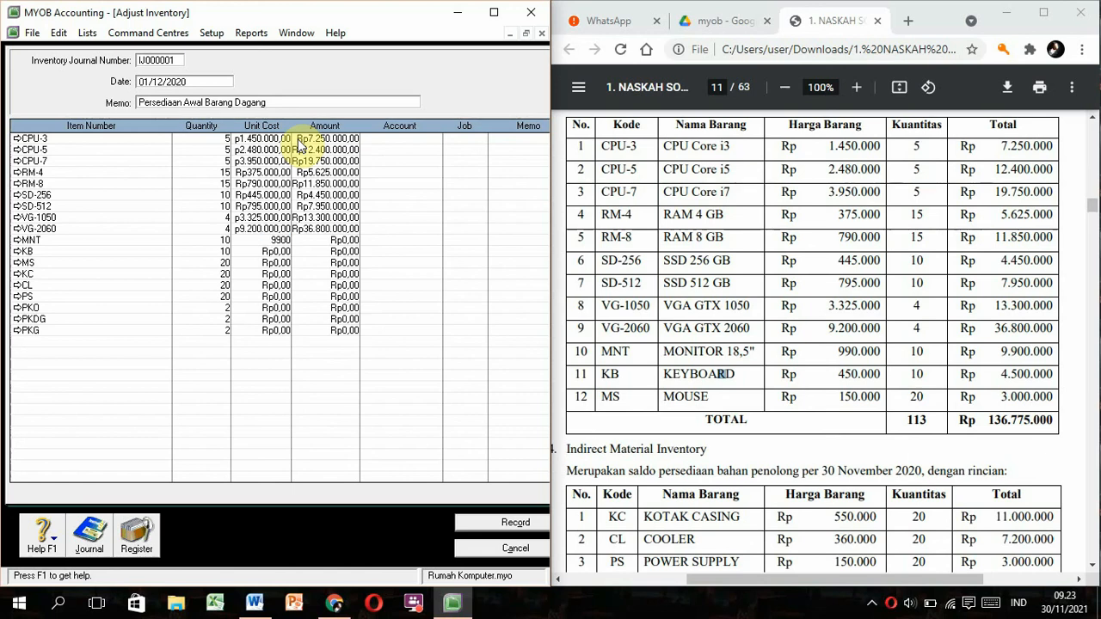
pyautogui.write('0.000')
pyautogui.press('Down')
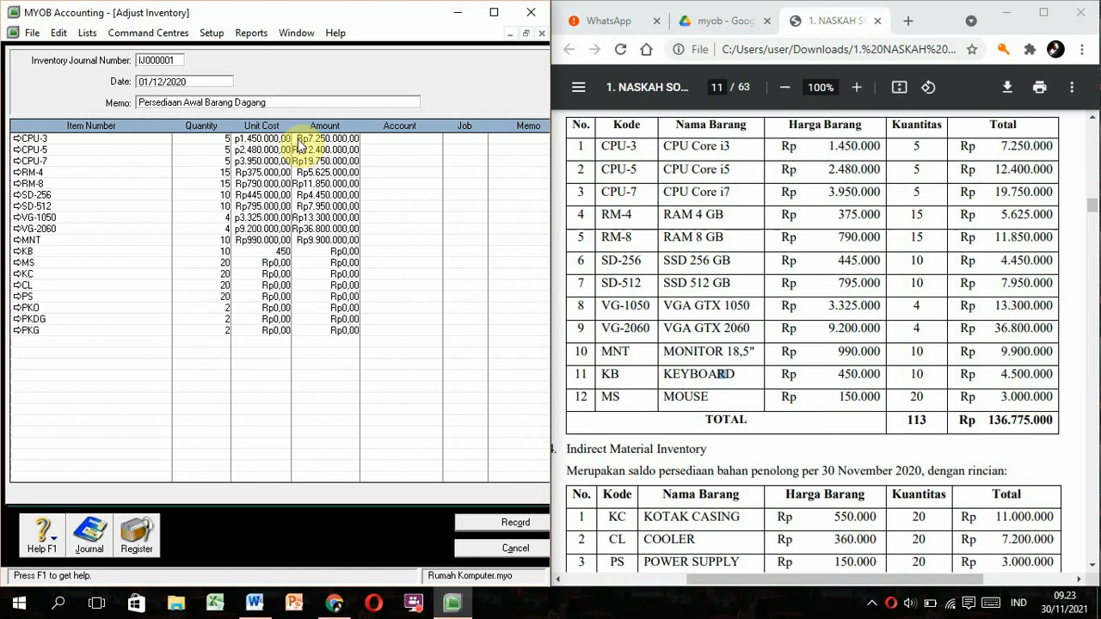
pyautogui.press('Down')
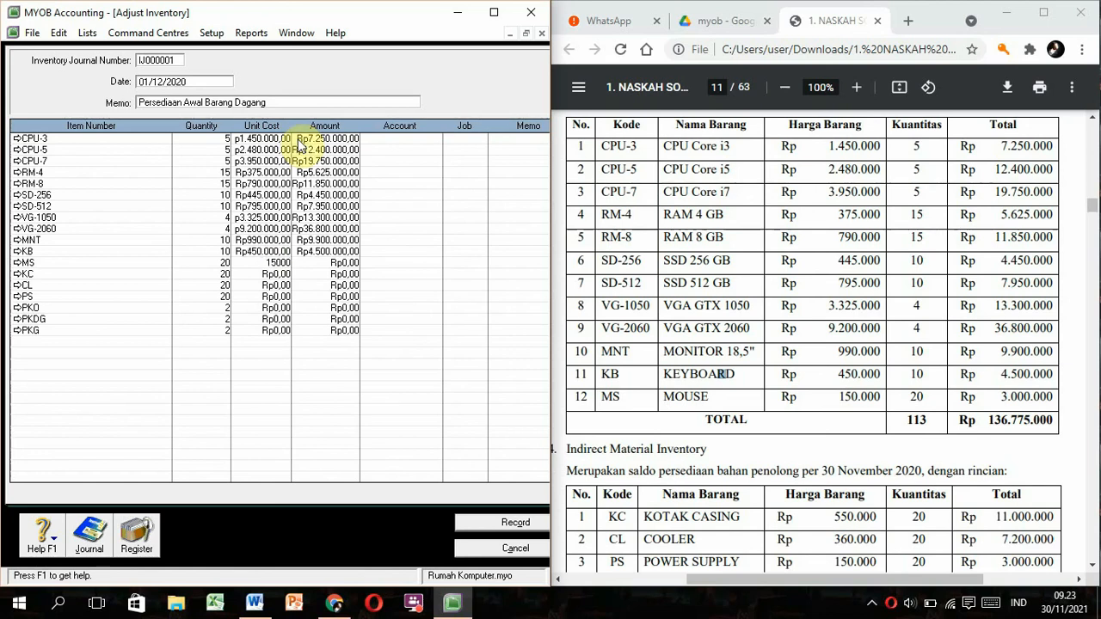
# Enter unit costs 150.000, 550.000, 360.000 and 150.000 for MS, KC, CL and PS.
pyautogui.write('150000')
pyautogui.press('Down')
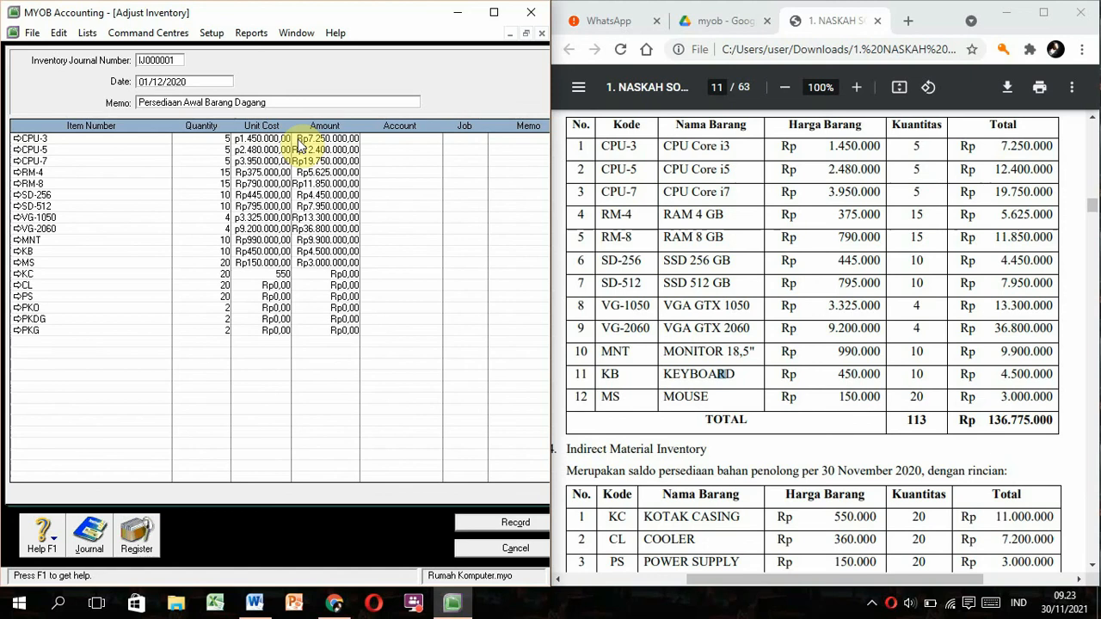
pyautogui.write('550000')
pyautogui.press('Down')
pyautogui.write('3')
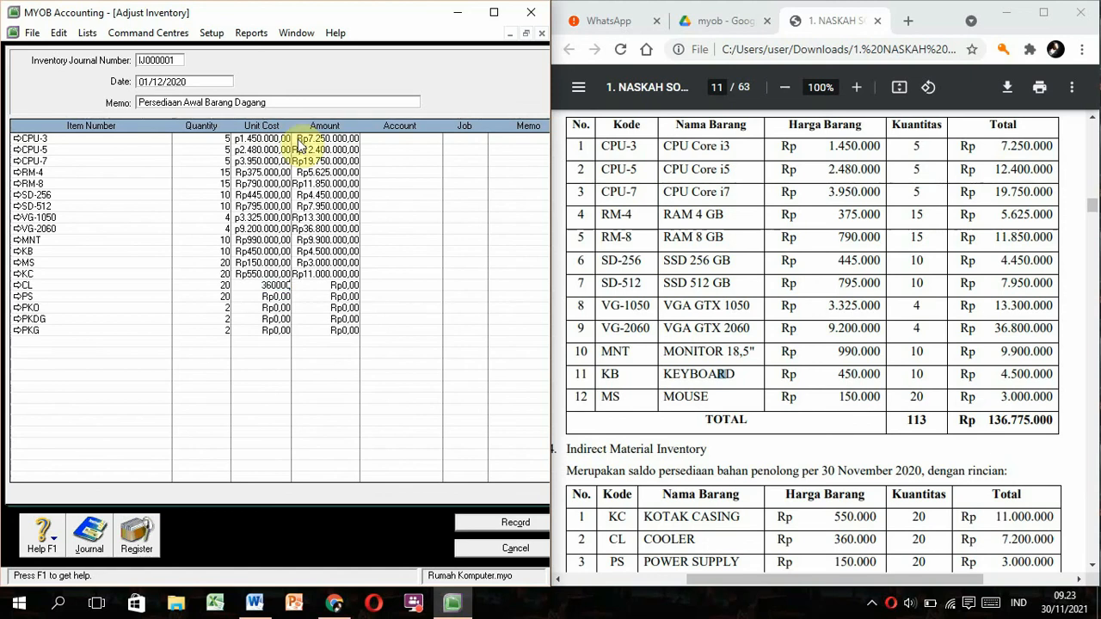
pyautogui.press('Down')
pyautogui.write('1')
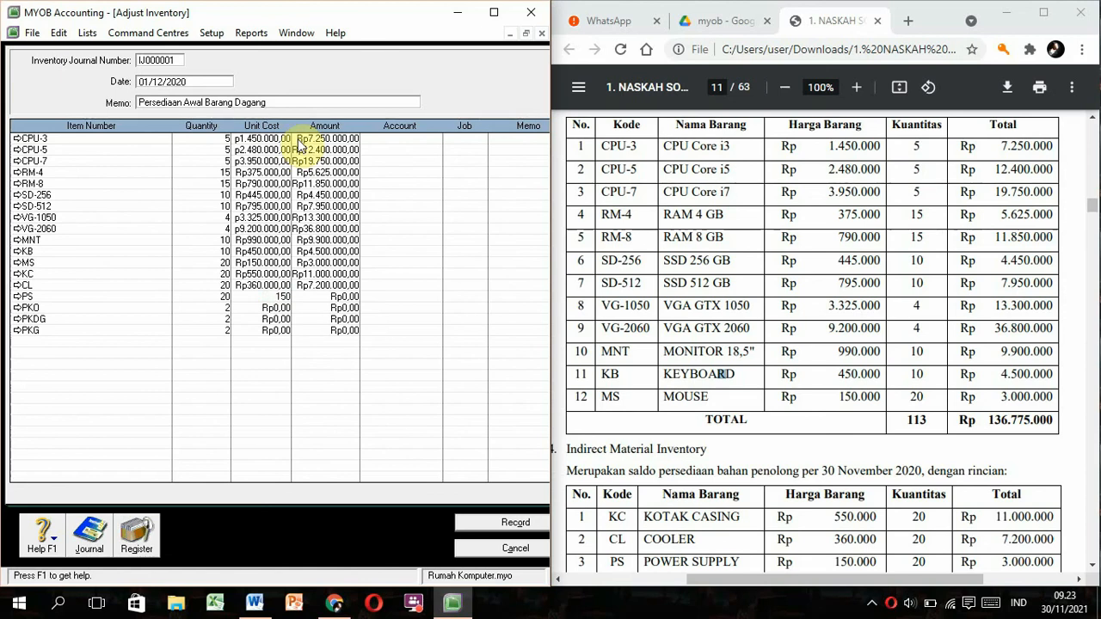
pyautogui.write('50.000')
pyautogui.press('Down')
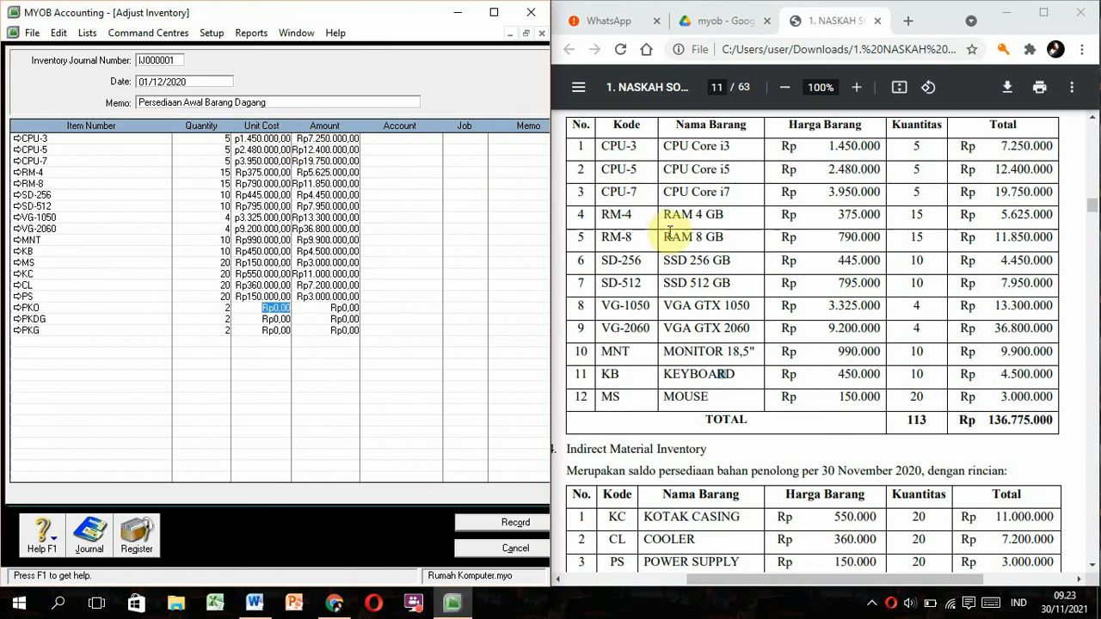
# Enter unit costs 5.820.000 for PKO, 12.065.000 for PKDG and 19.410.000 for PKG.
pyautogui.click(703, 262)
pyautogui.scroll(-1, 704, 264)
pyautogui.scroll(-4, 704, 262)
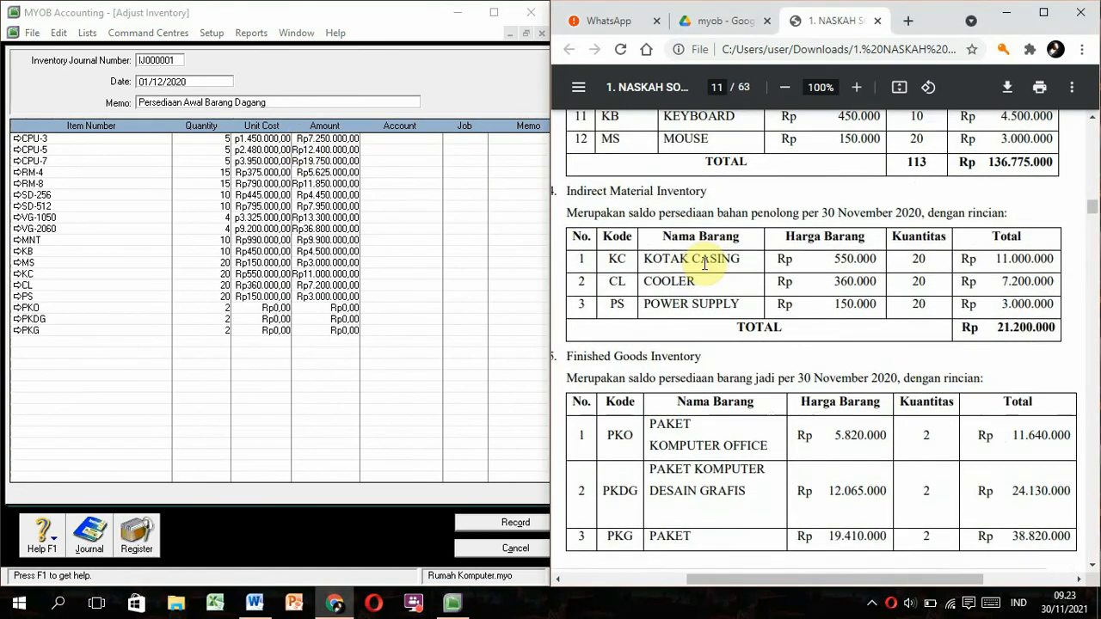
pyautogui.click(267, 308)
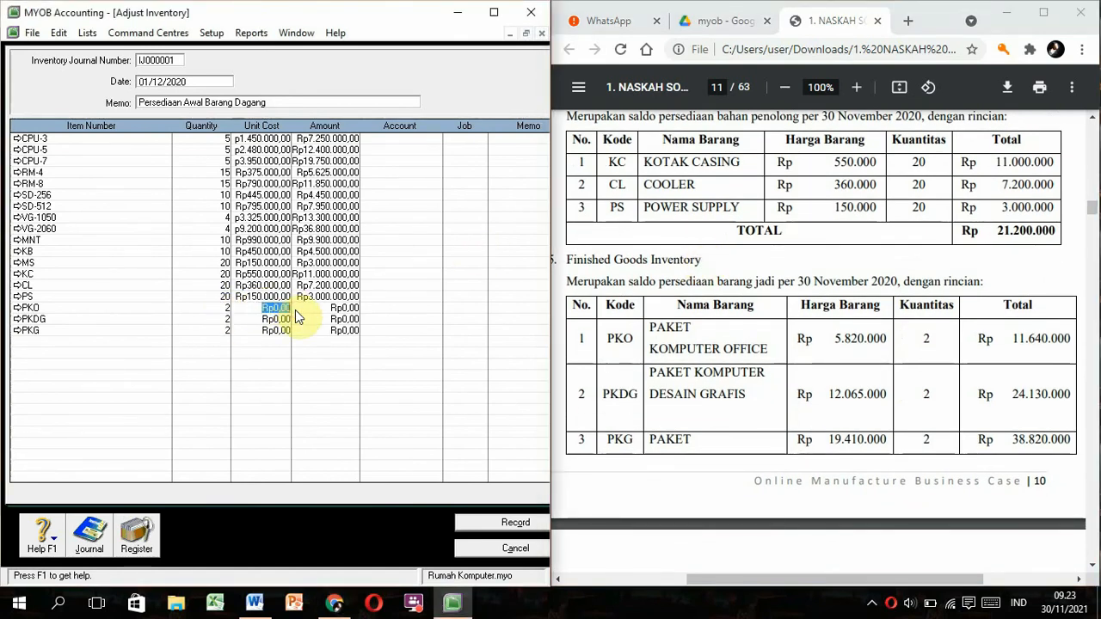
pyautogui.write('5820000')
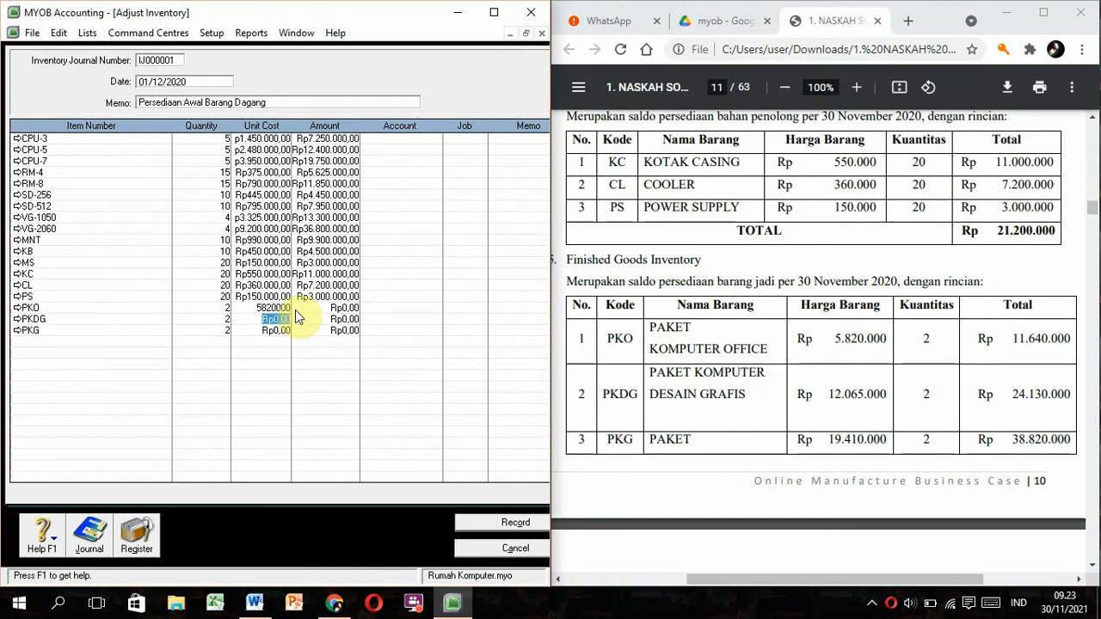
pyautogui.press('Down')
pyautogui.write('12.0')
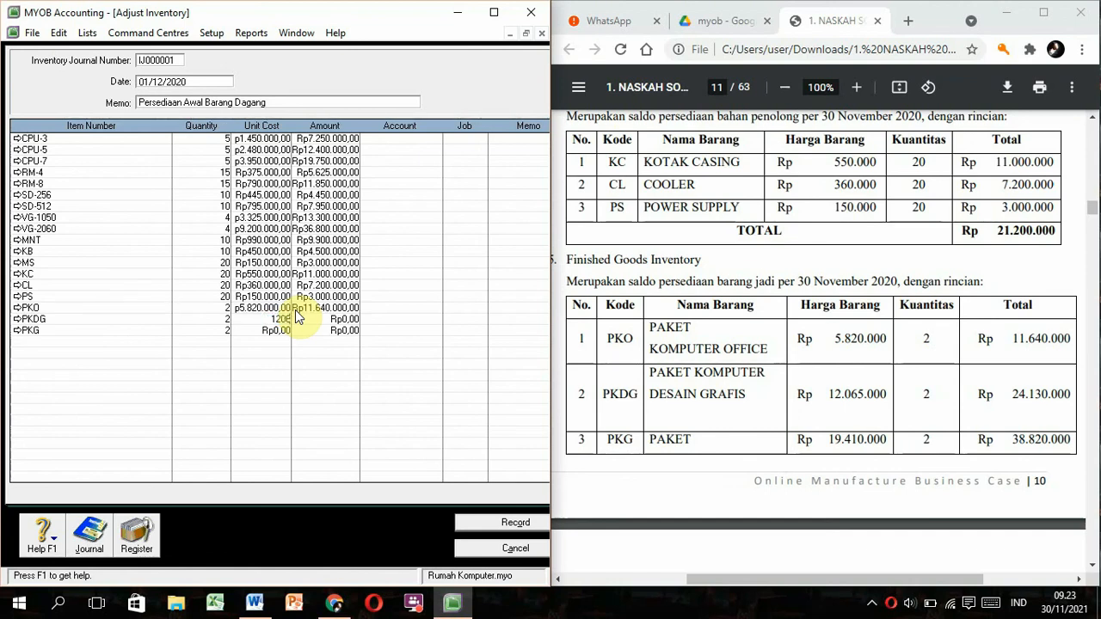
pyautogui.write('65.000')
pyautogui.press('Down')
pyautogui.write('19.410.000')
pyautogui.press('Tab')
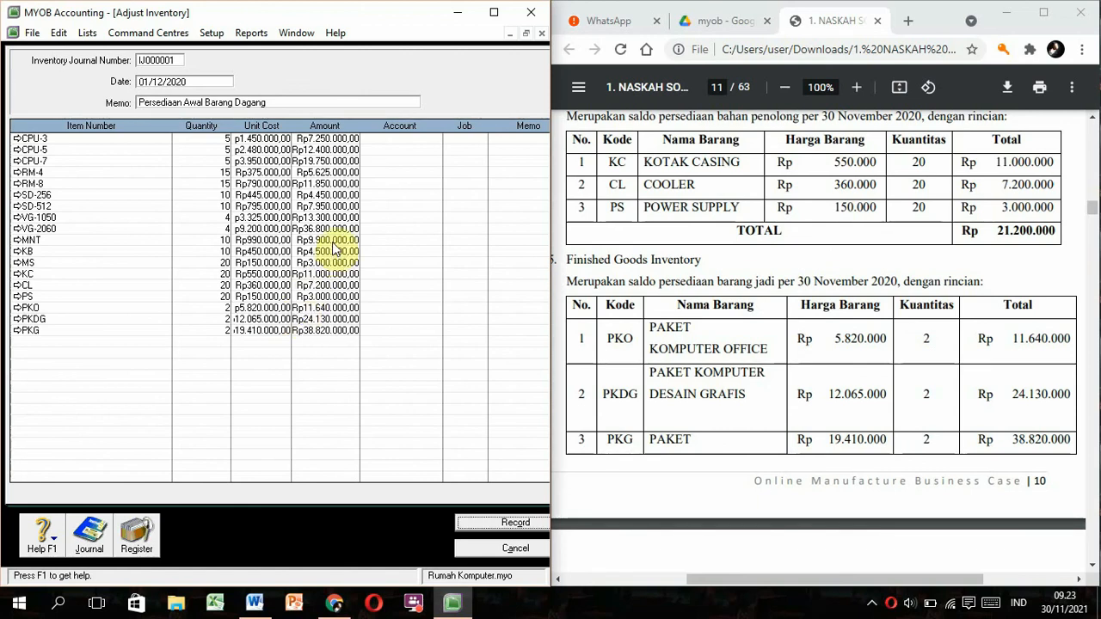
# Assign inventory account 1-1161 to the CPU-3, CPU-5, CPU-7 and RM-4 lines.
pyautogui.click(406, 139)
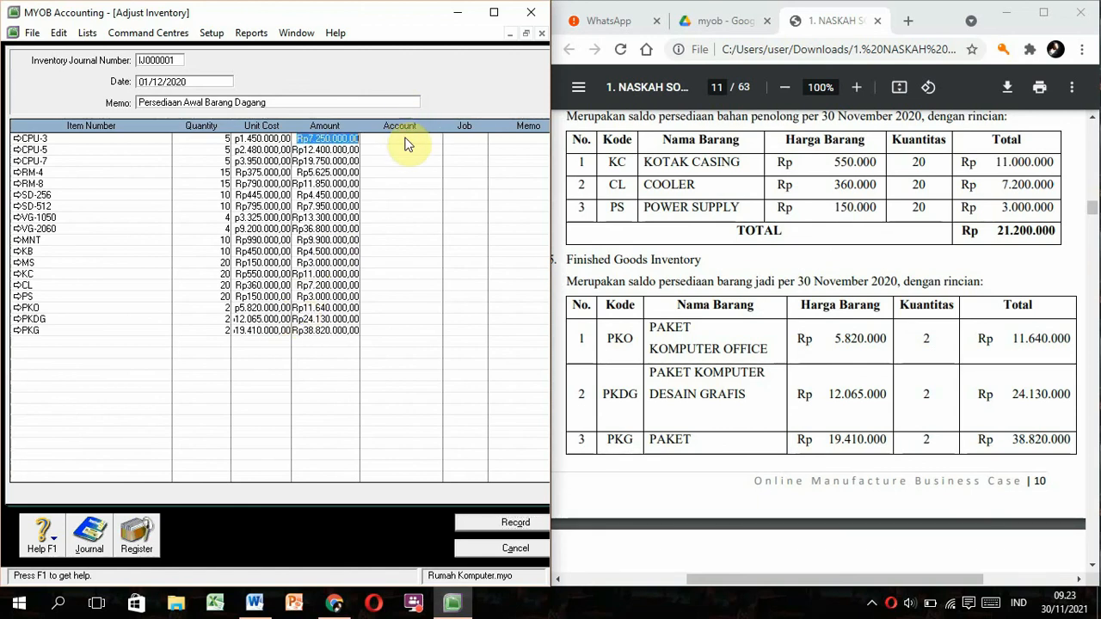
pyautogui.click(406, 138)
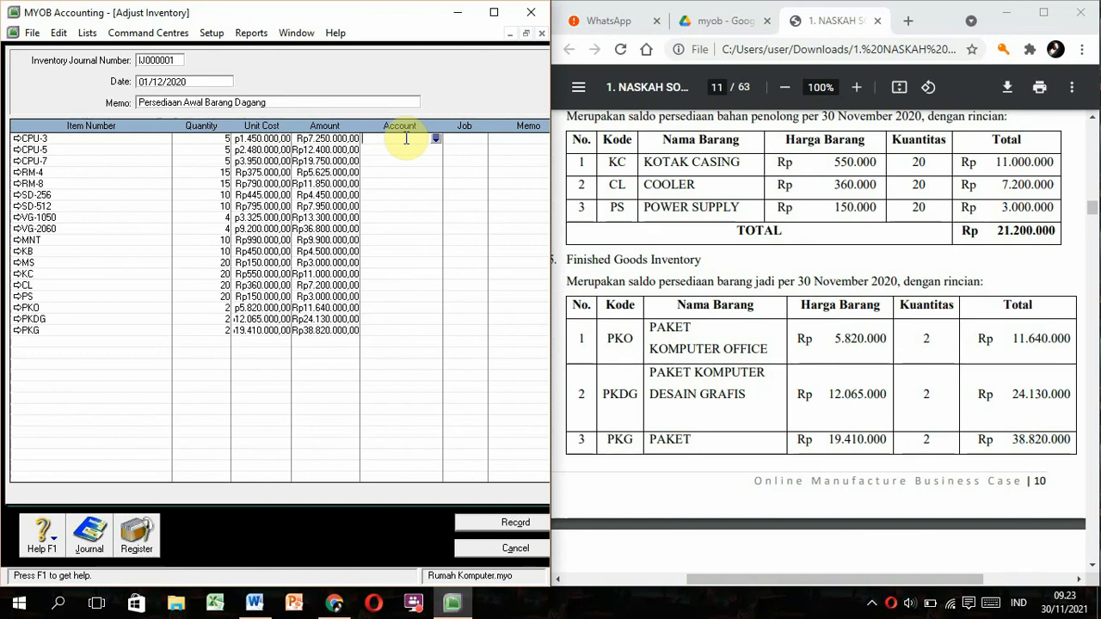
pyautogui.write('1-1161')
pyautogui.click(406, 148)
pyautogui.write('1-1161')
pyautogui.click(406, 139)
pyautogui.press('Down')
pyautogui.press('Down')
pyautogui.write('1-116')
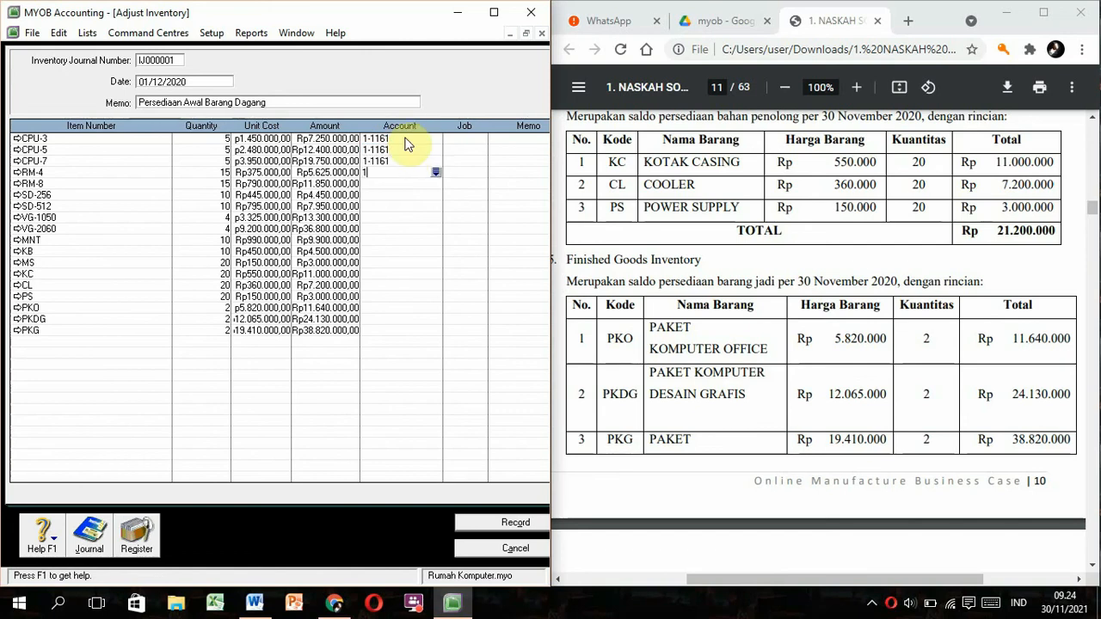
pyautogui.write('1')
pyautogui.press('Down')
pyautogui.write('1-1161')
# Give the remaining raw-material lines, RM-8 through KB, account 1-1161.
pyautogui.press('Down')
pyautogui.write('1-1161')
pyautogui.press('Down')
pyautogui.write('1-1161')
pyautogui.press('Down')
pyautogui.write('1-')
pyautogui.press('Down')
pyautogui.write('1-1161')
pyautogui.press('Down')
pyautogui.press('Down')
pyautogui.write('1-1161')
pyautogui.press('Down')
pyautogui.write('1-1161')
pyautogui.press('Down')
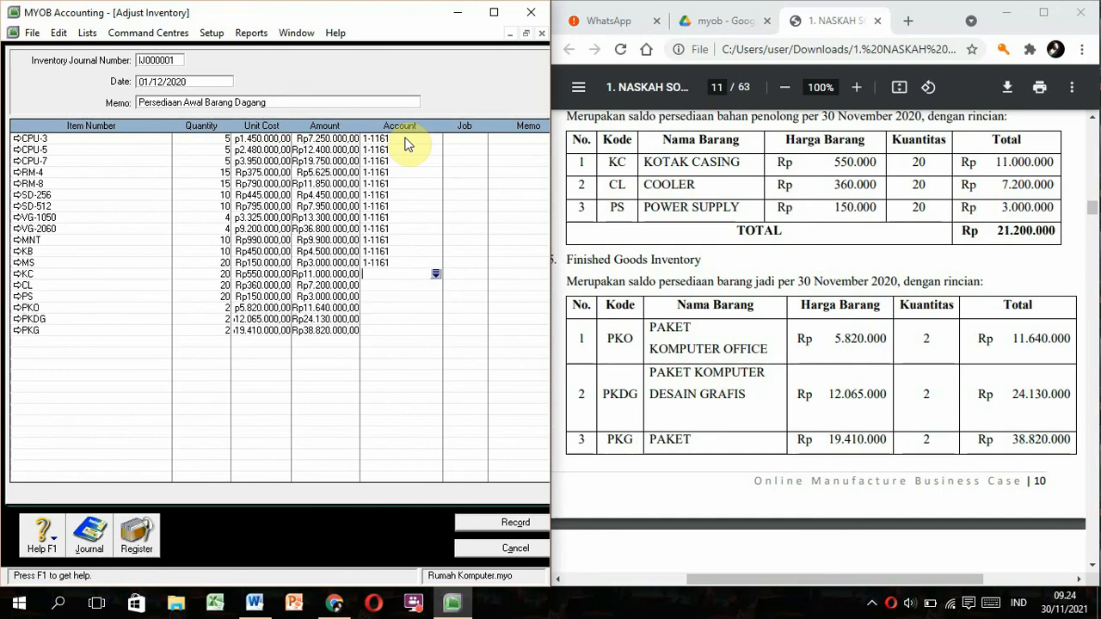
# Assign account 1-1162 to the KC, CL and PS lines.
pyautogui.press('Down')
pyautogui.write('1-1161')
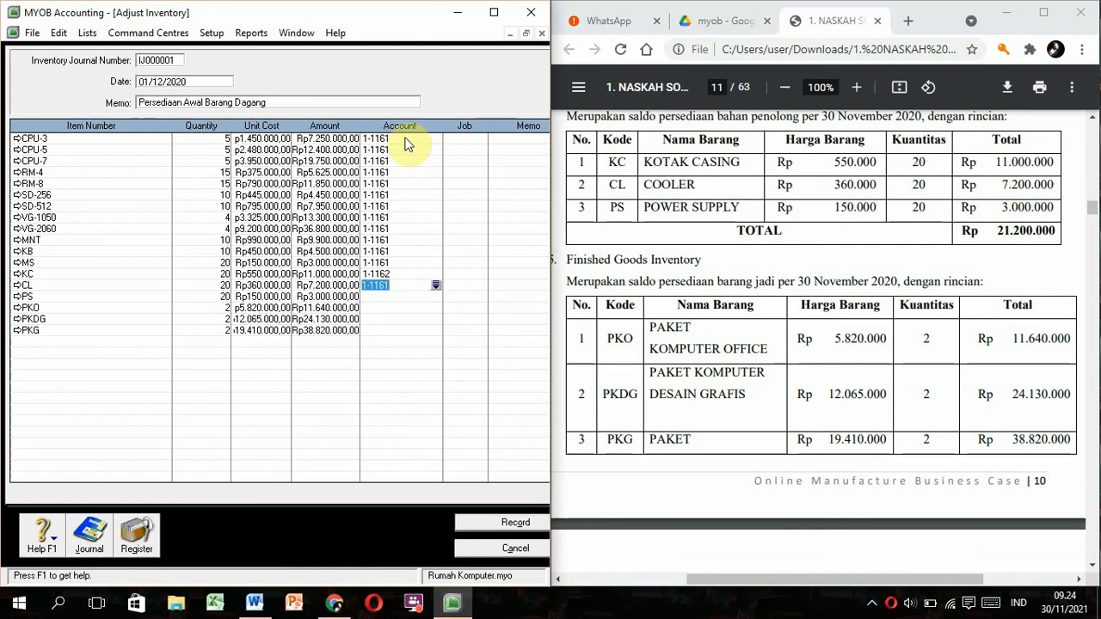
pyautogui.press('Down')
pyautogui.write('1162')
pyautogui.press('Down')
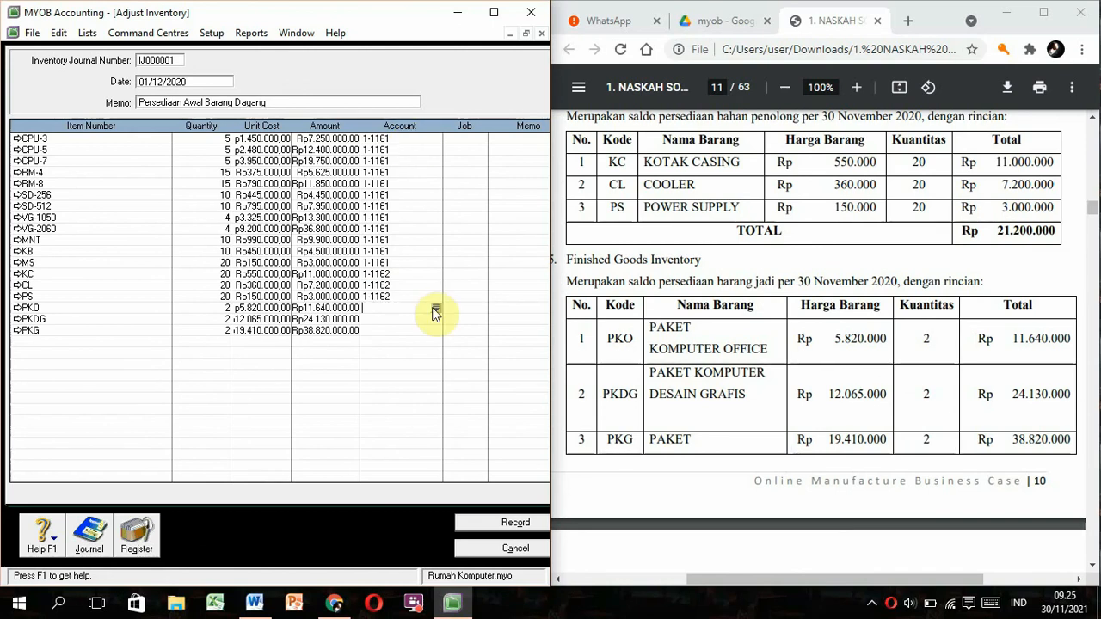
# Assign account 1-1163 to PKO, PKDG and PKG, then view the transaction recap.
pyautogui.write('11-6')
pyautogui.press('BackSpace')
pyautogui.press('BackSpace')
pyautogui.press('BackSpace')
pyautogui.write('1-1161')
pyautogui.press('BackSpace')
pyautogui.write('1-1163')
pyautogui.press('Down')
pyautogui.write('1-1163')
pyautogui.press('Down')
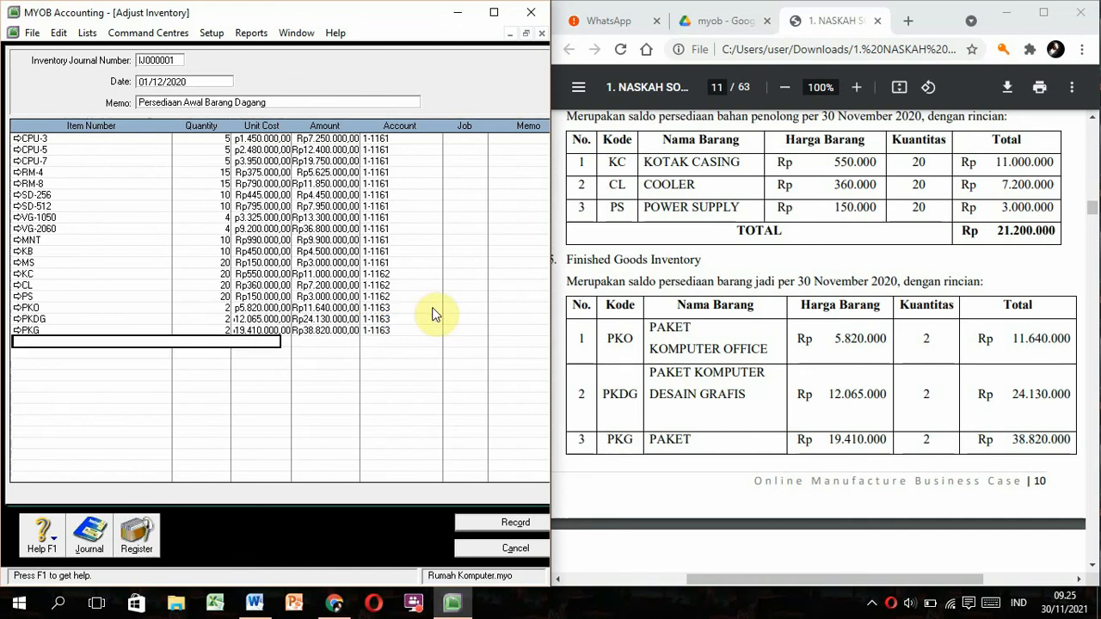
pyautogui.hotkey('ctrl', 'r')
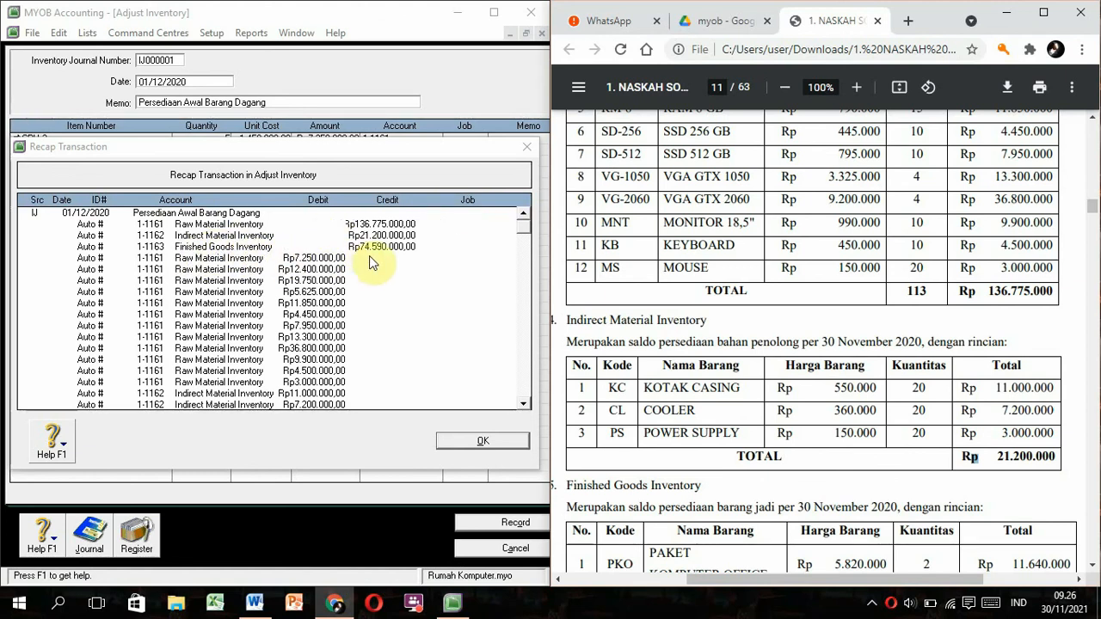
# Close the recap, record journal IJ000001, and close the Adjust Inventory window.
pyautogui.scroll(-5, 688, 351)
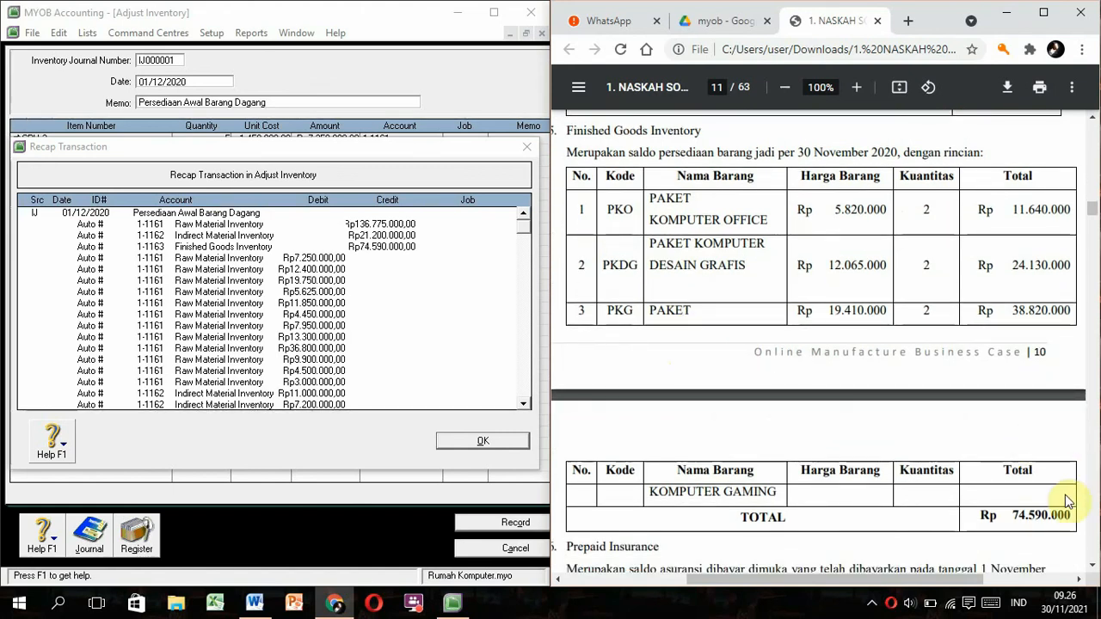
pyautogui.click(526, 445)
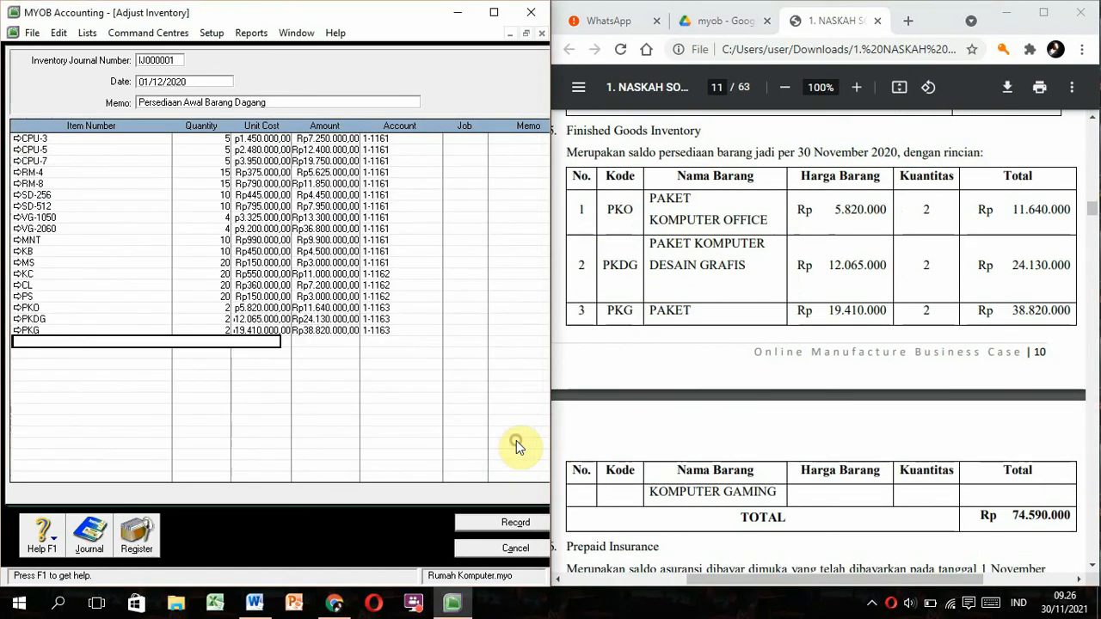
pyautogui.click(506, 522)
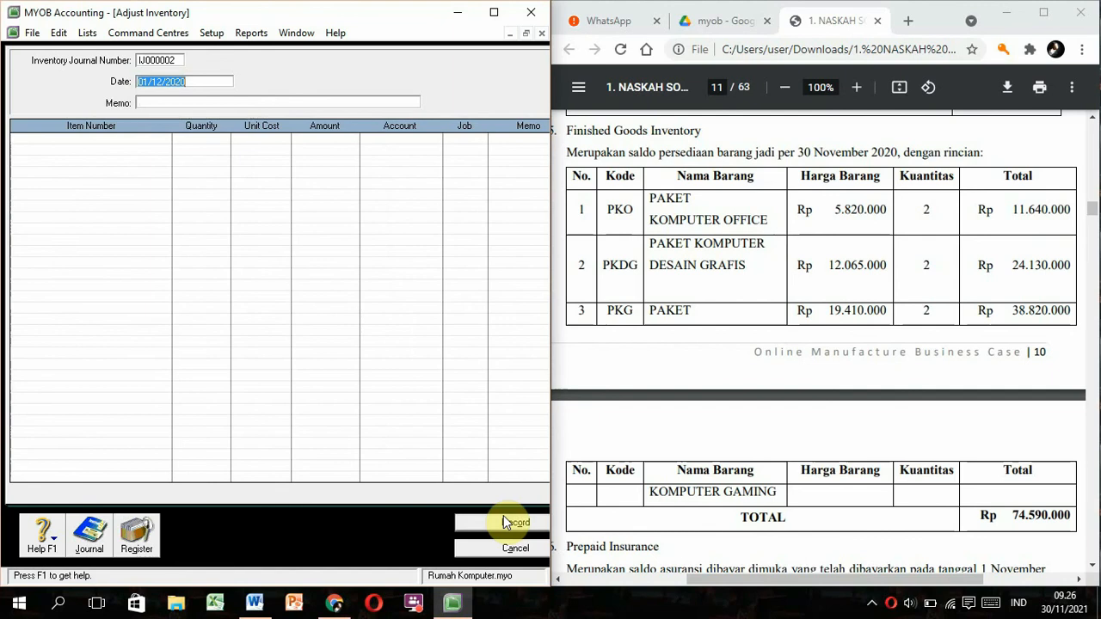
pyautogui.click(499, 548)
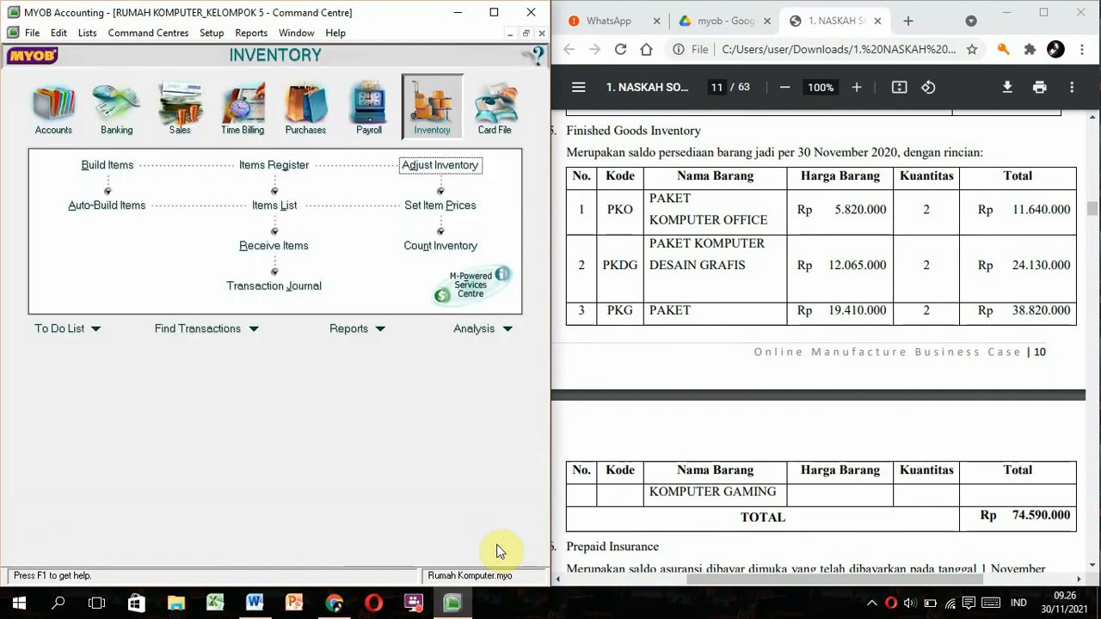